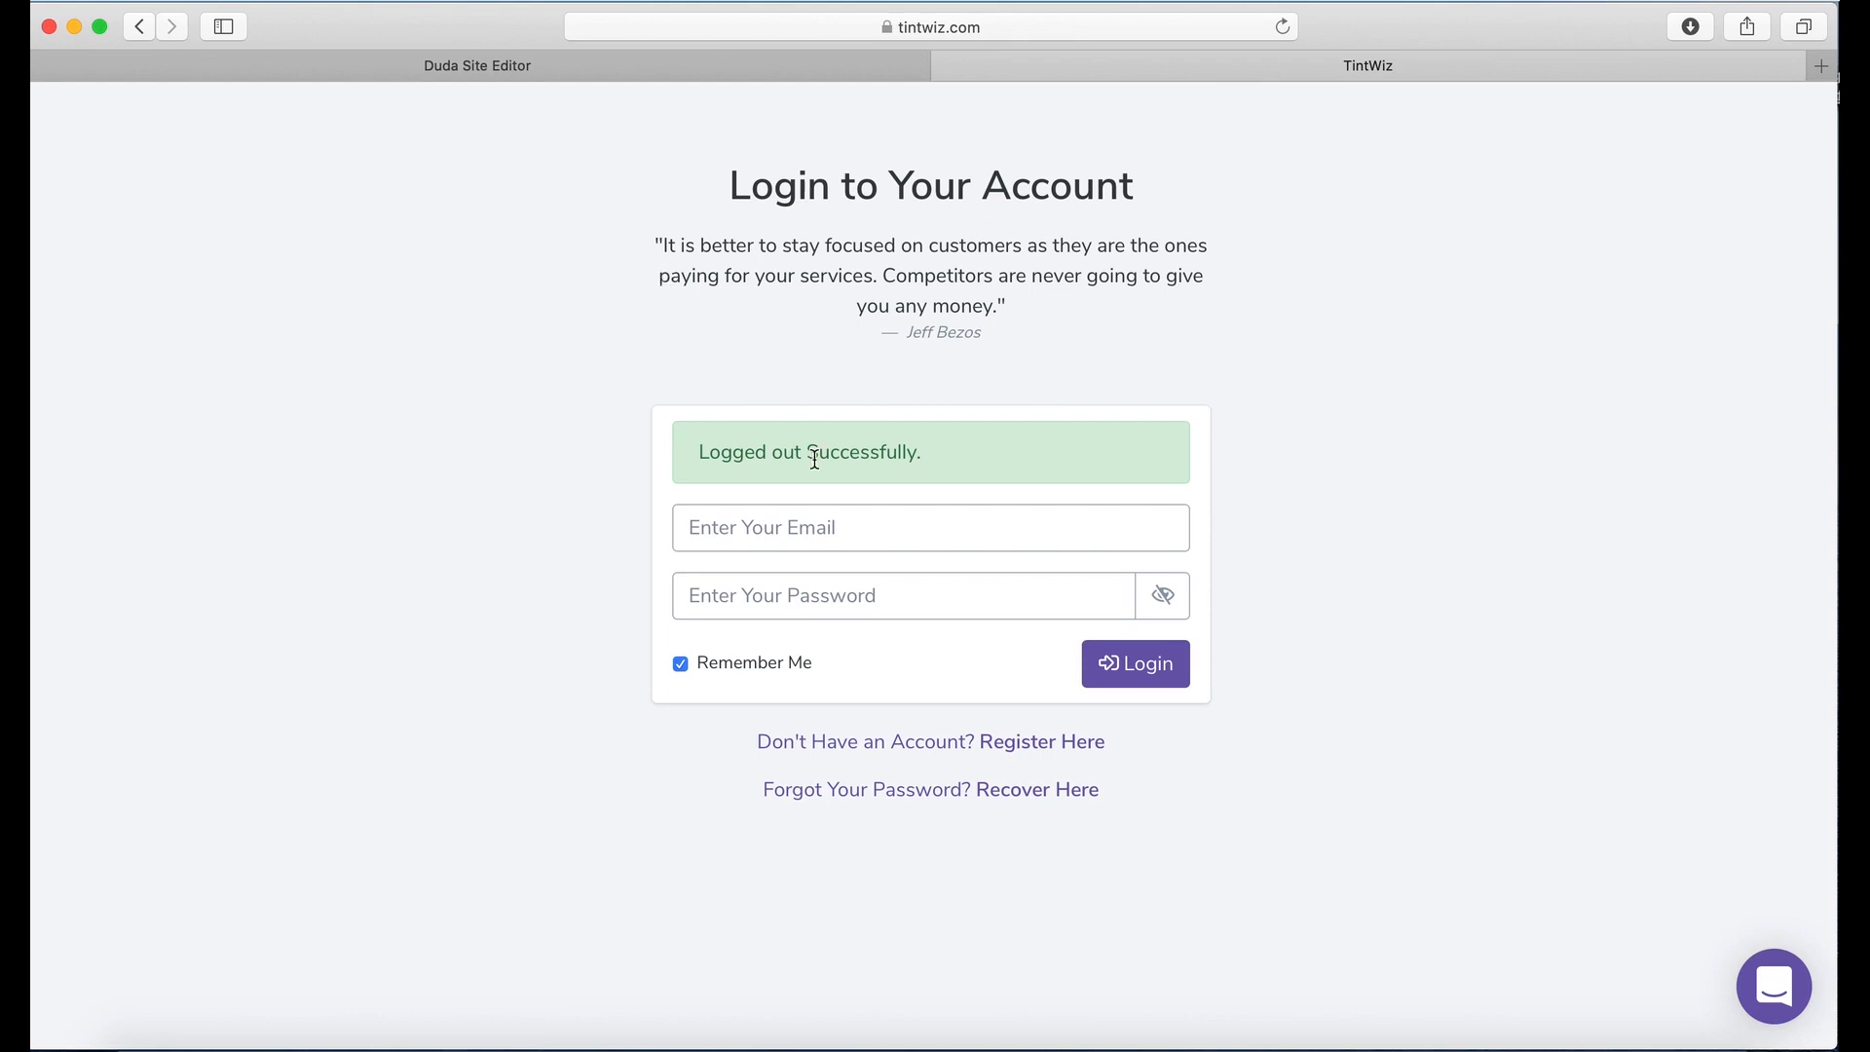
Step: Autofill the login form with the account's saved email and password from Safari
click(826, 527)
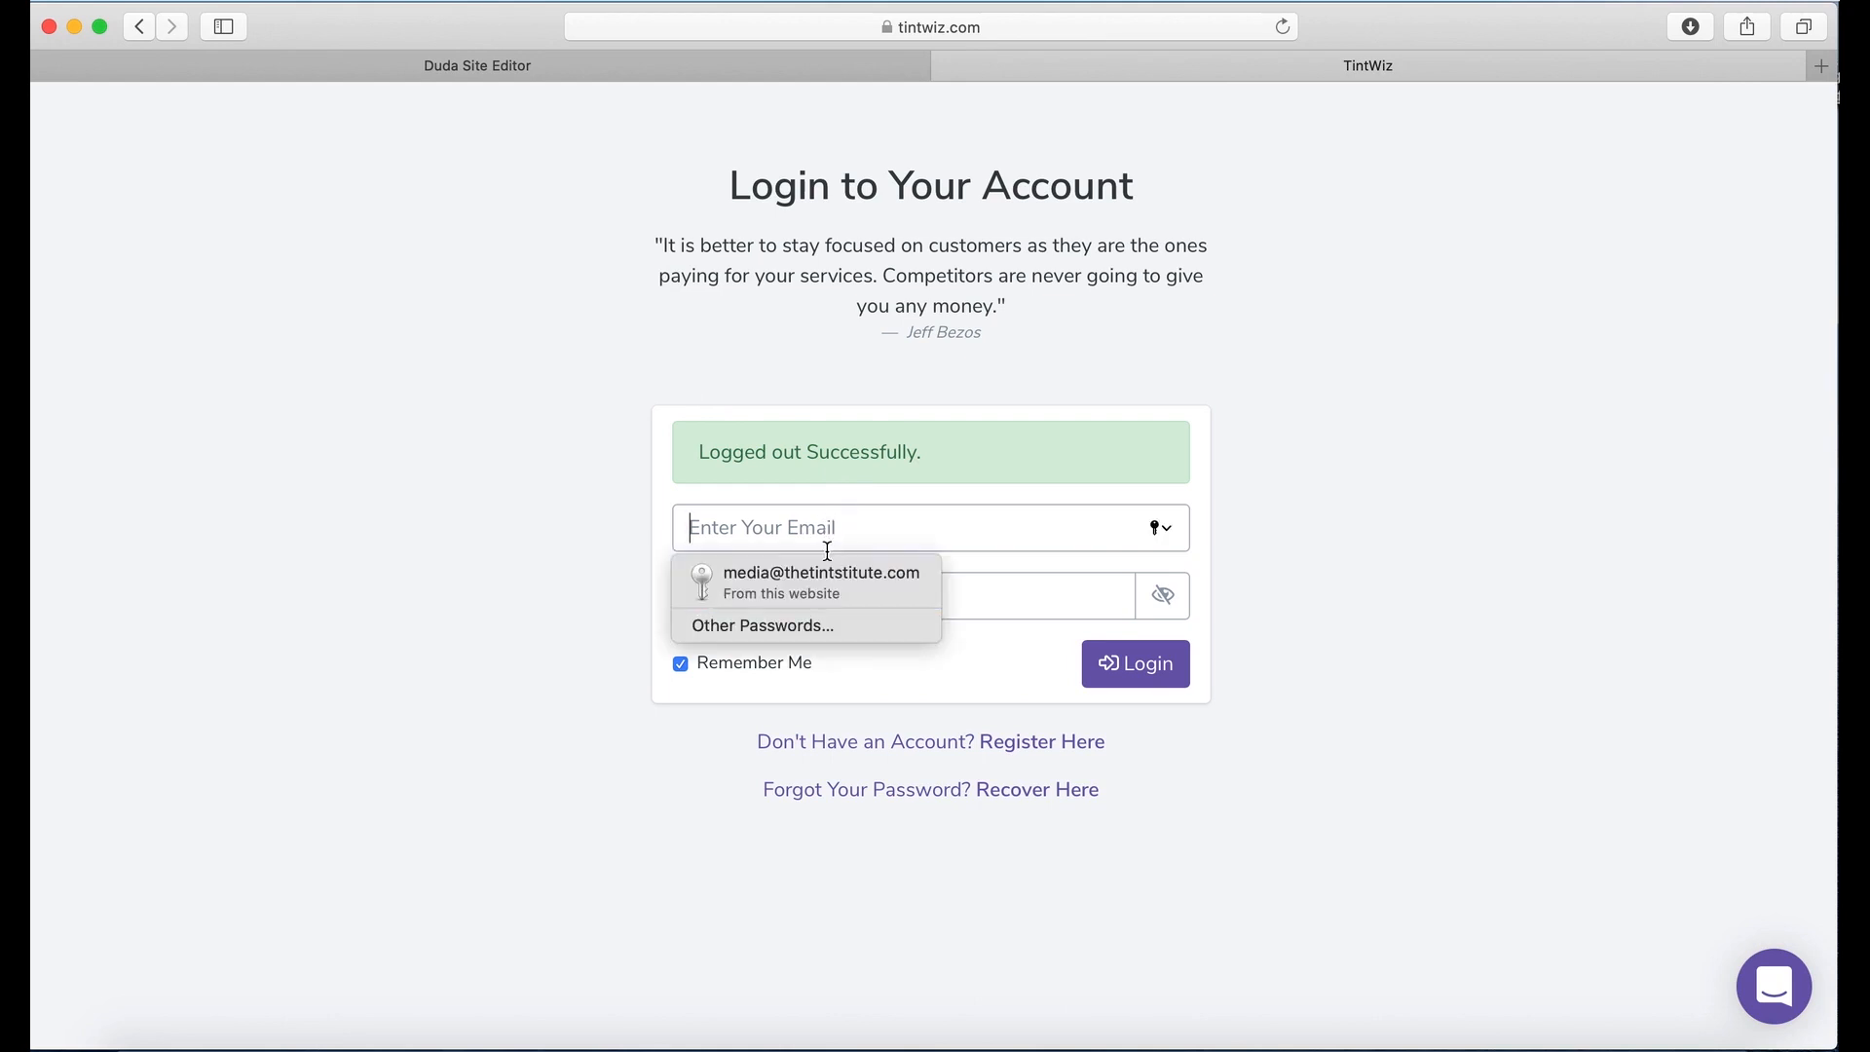
click(794, 577)
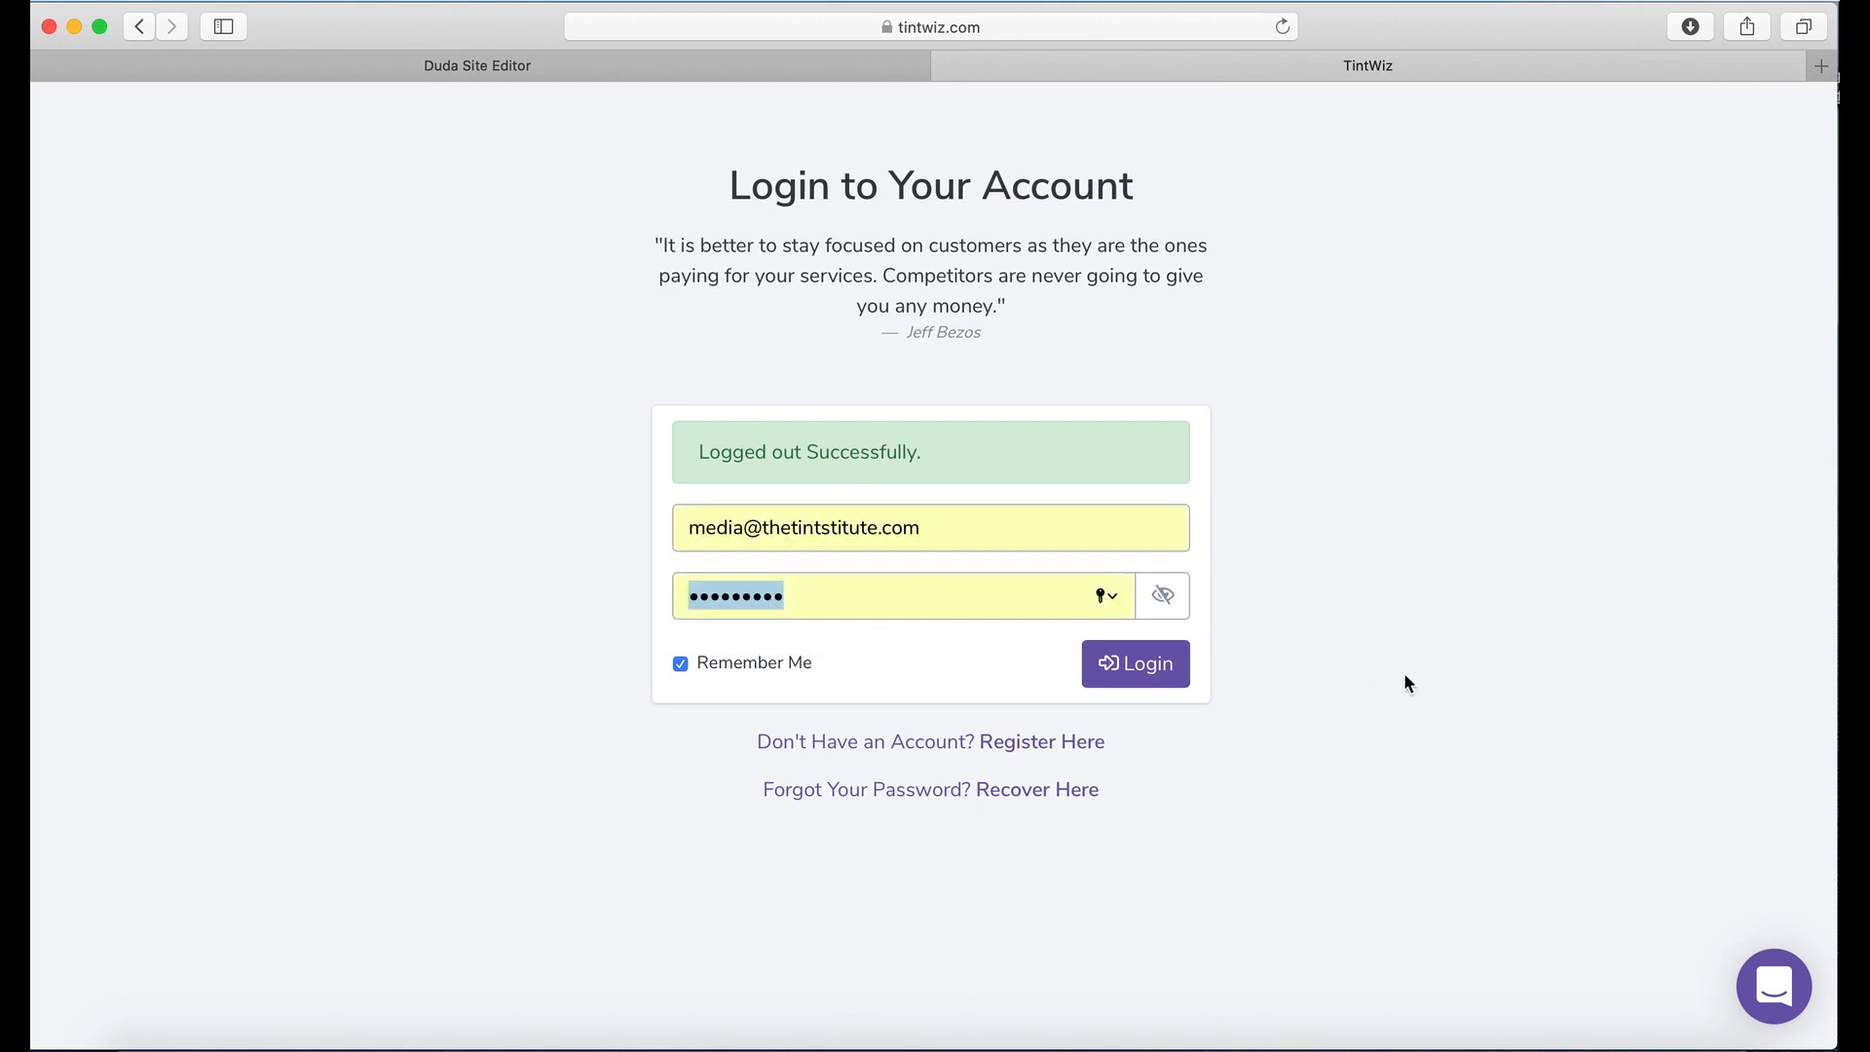
Step: Log in to load The Tintstitute business dashboard
click(1139, 666)
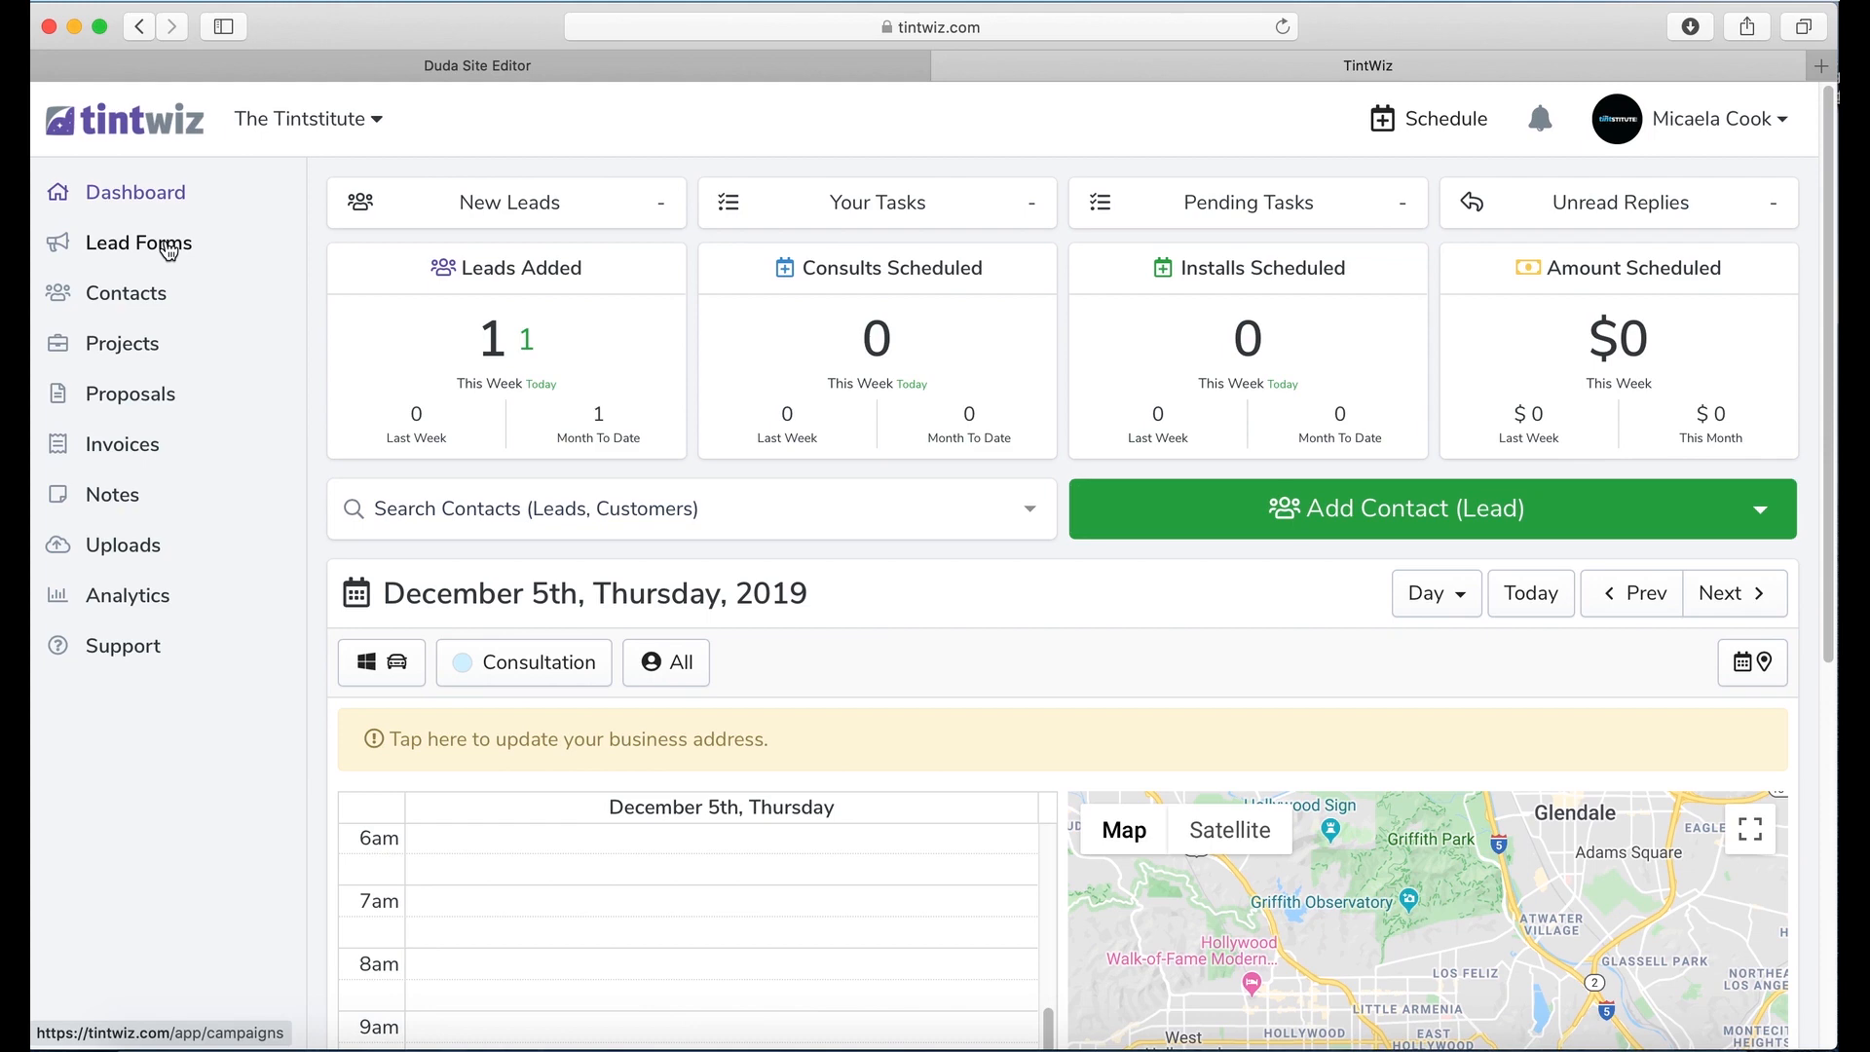
Step: Go to Lead Forms and begin a new form with + Add New
click(173, 243)
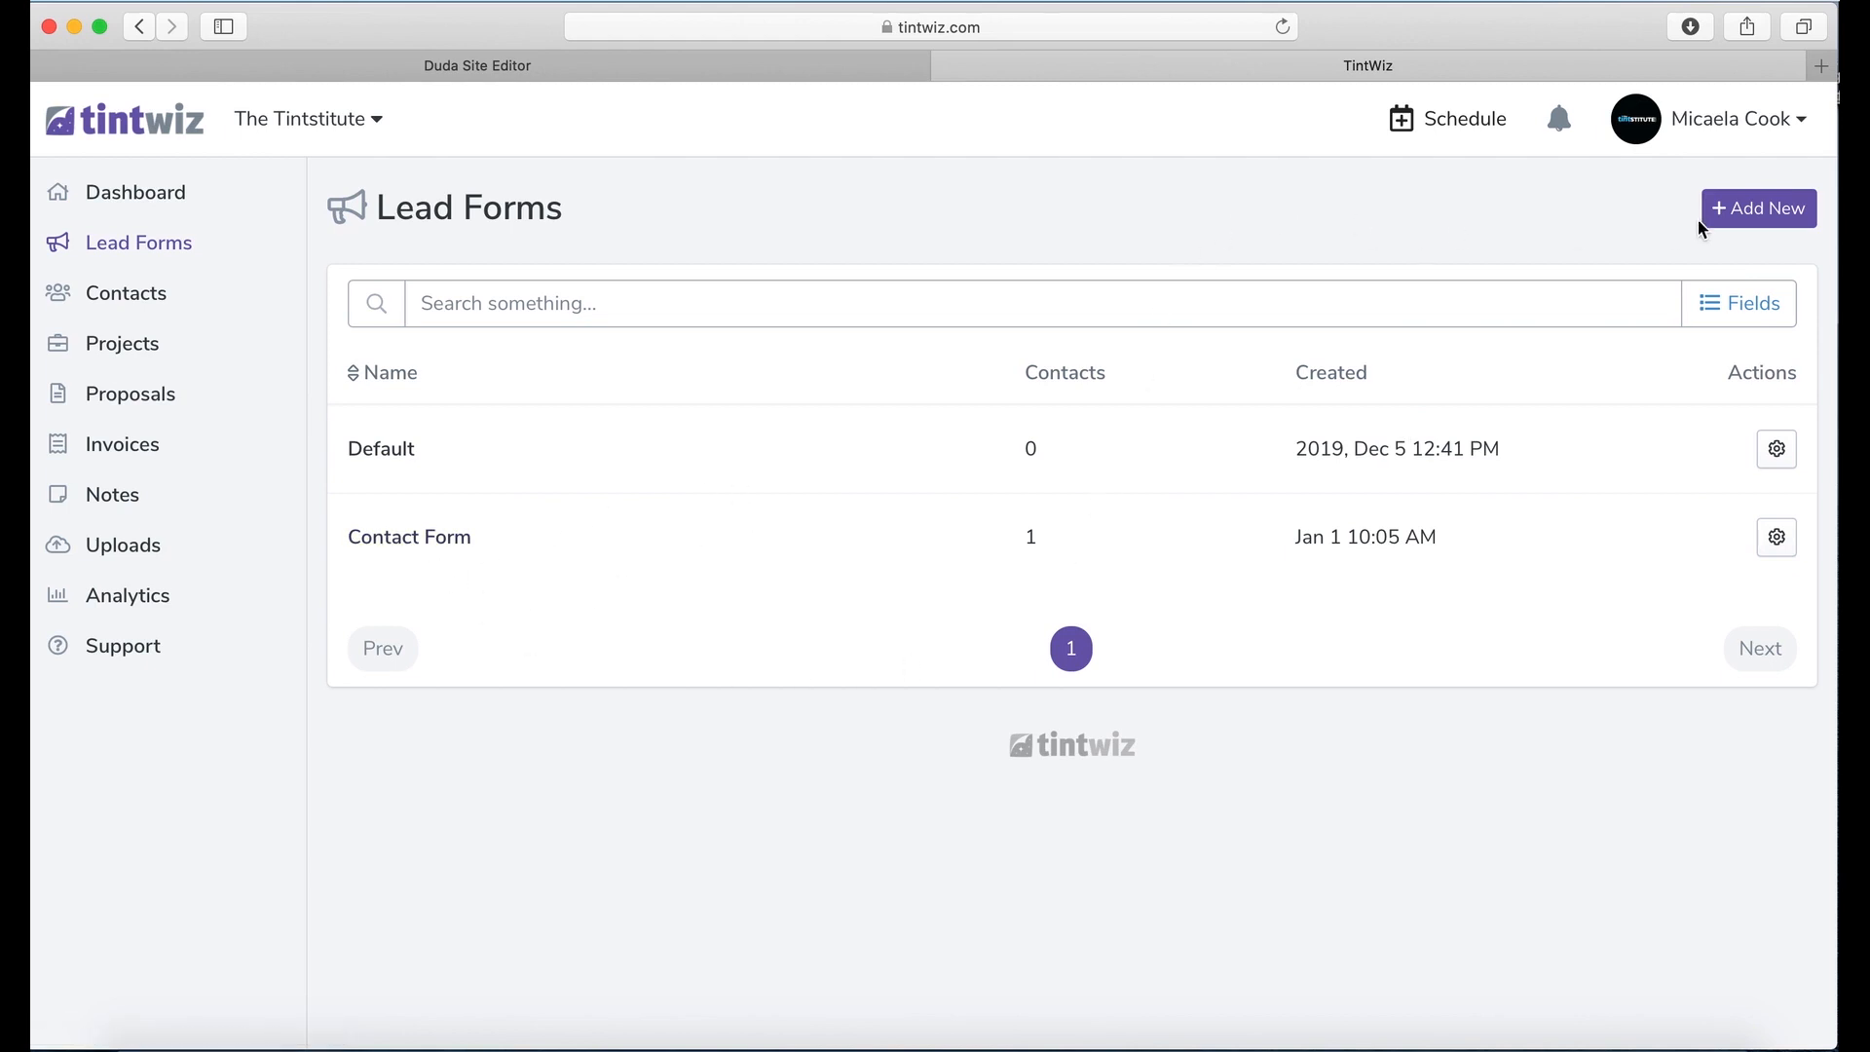
click(1739, 210)
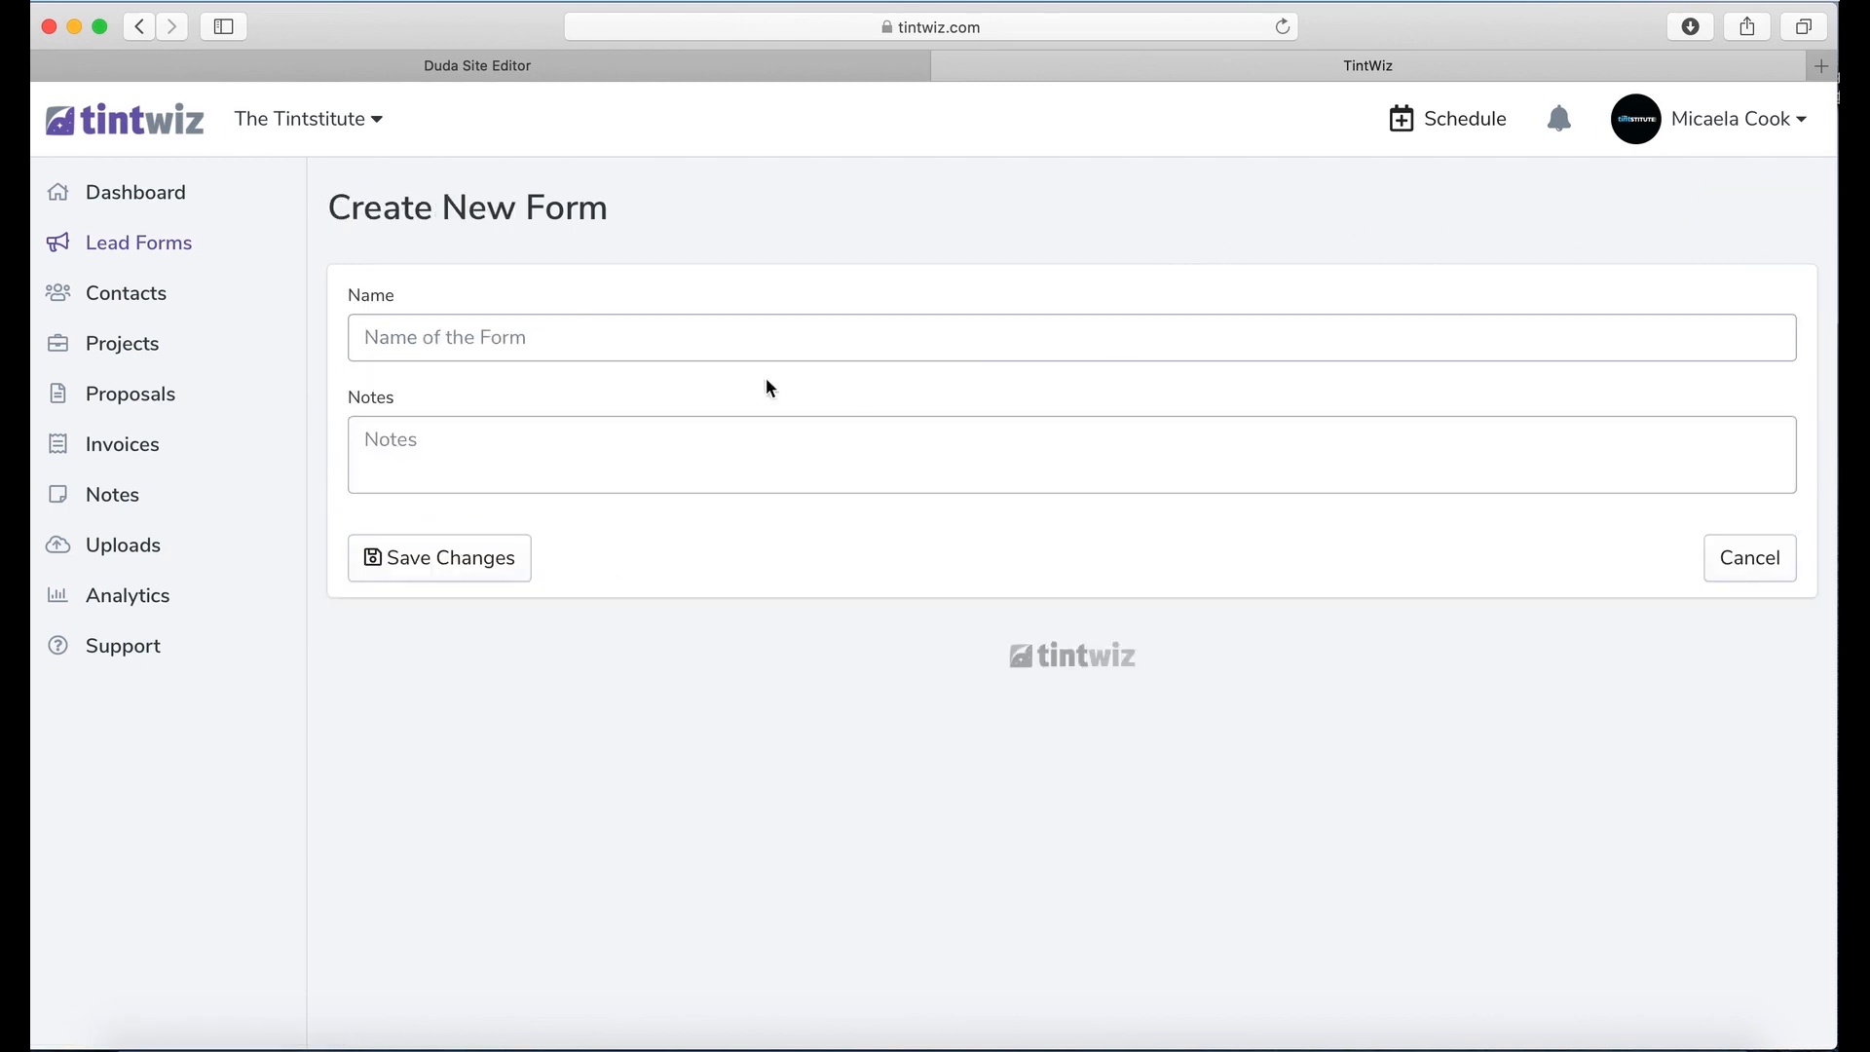
Step: Save a form named 'Contact Form - Quality Site' with note 'incoming leads on homepage of quality site.'
click(569, 335)
text(Contact Form )
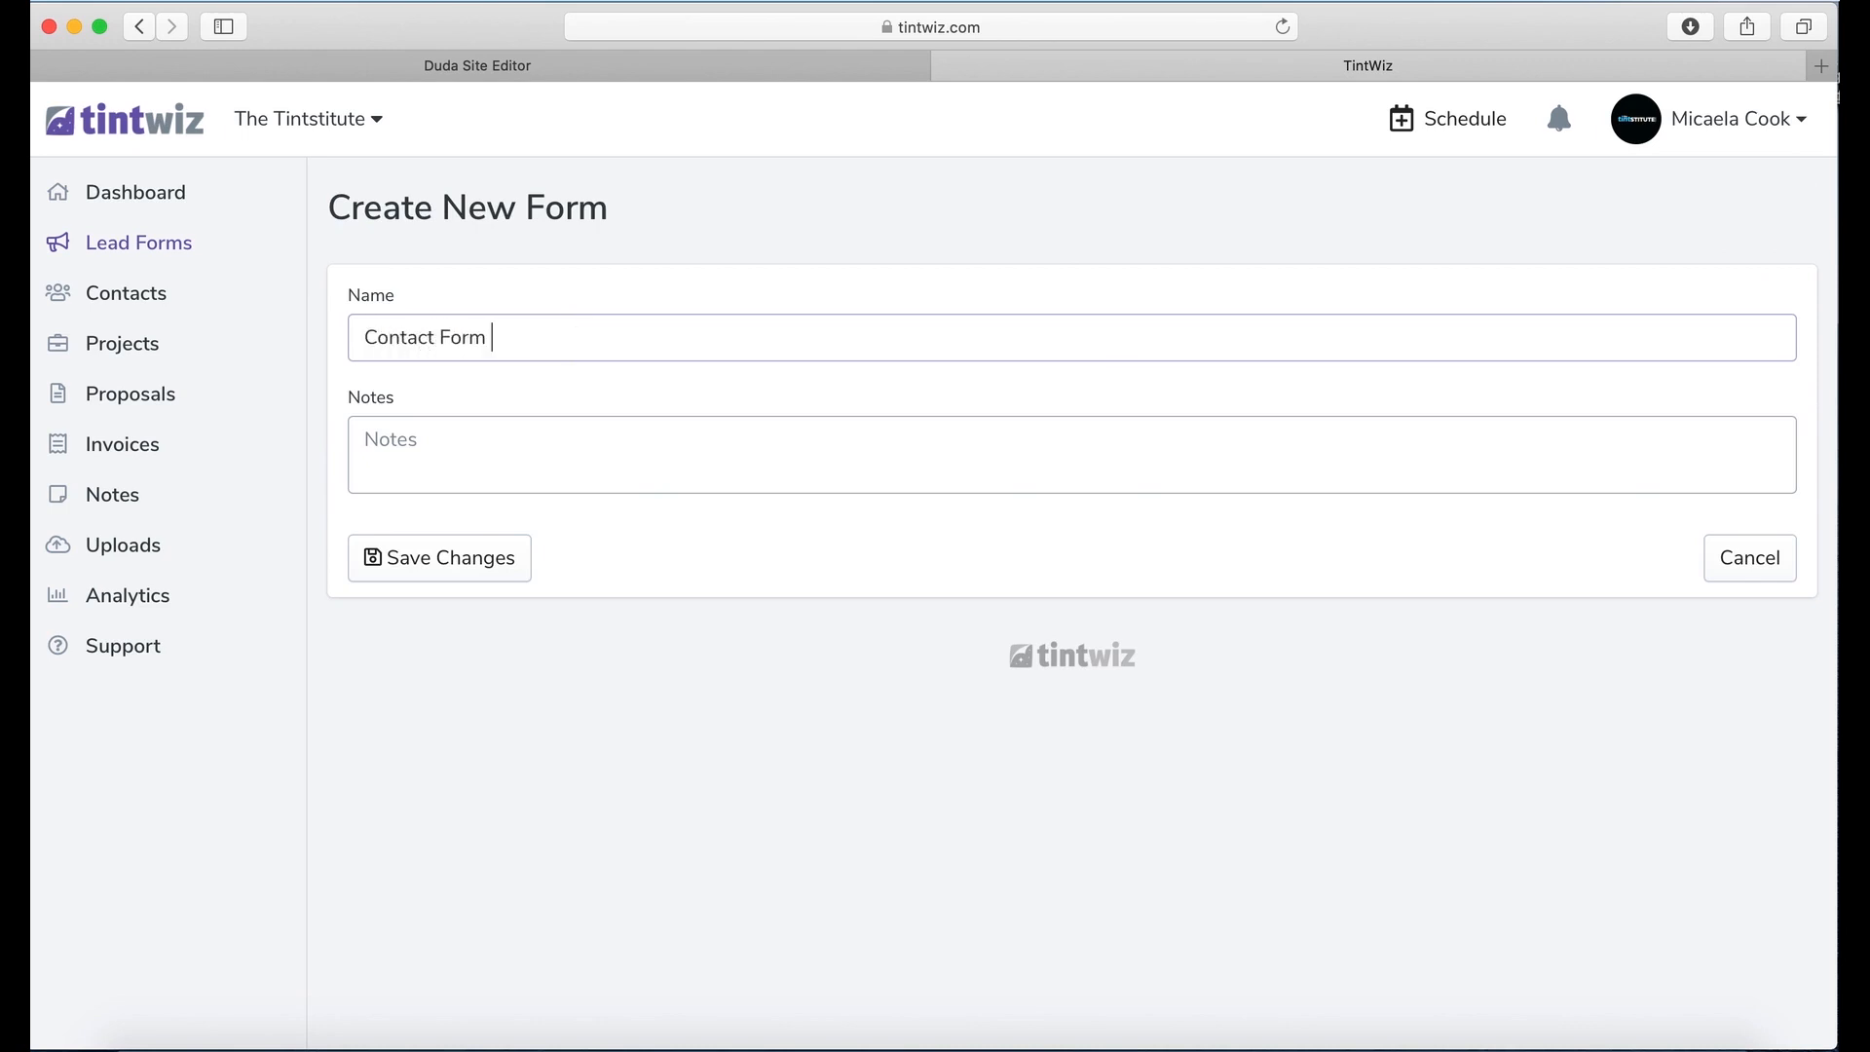
text(- Quality Site)
click(681, 450)
text(incom)
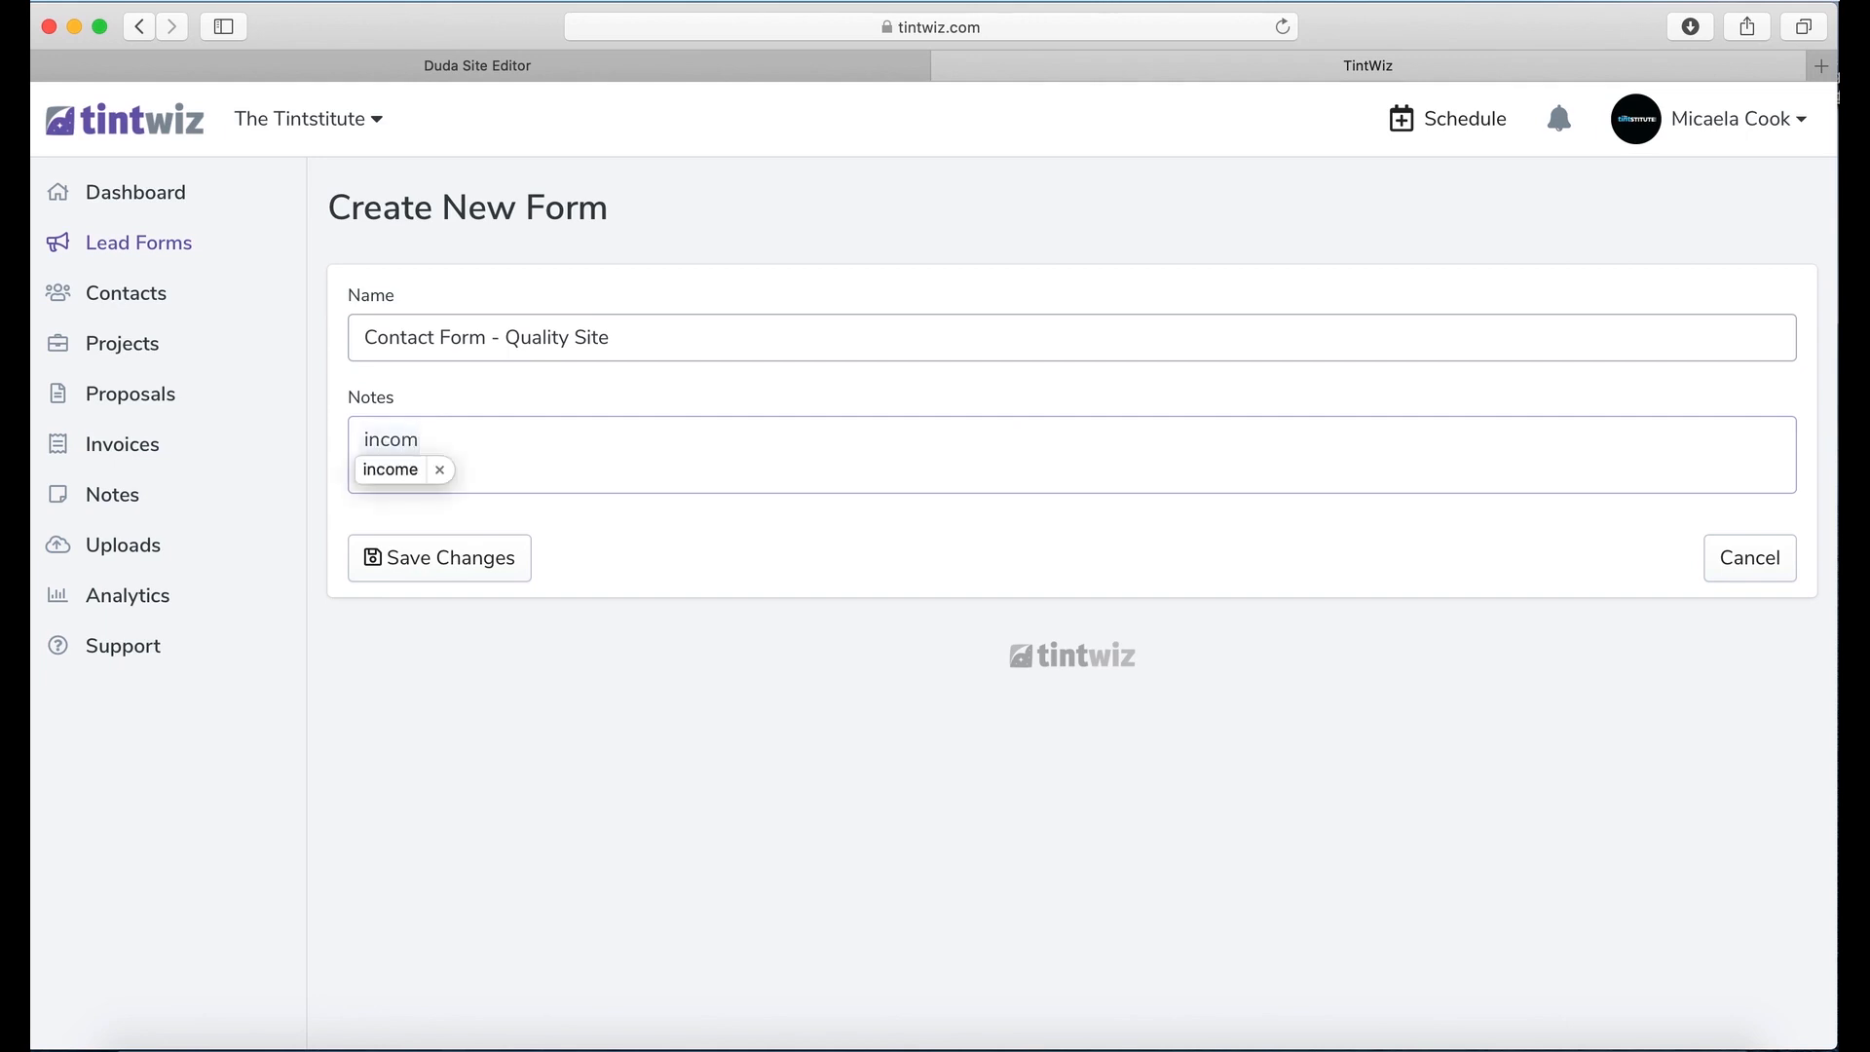
text(ing leads on)
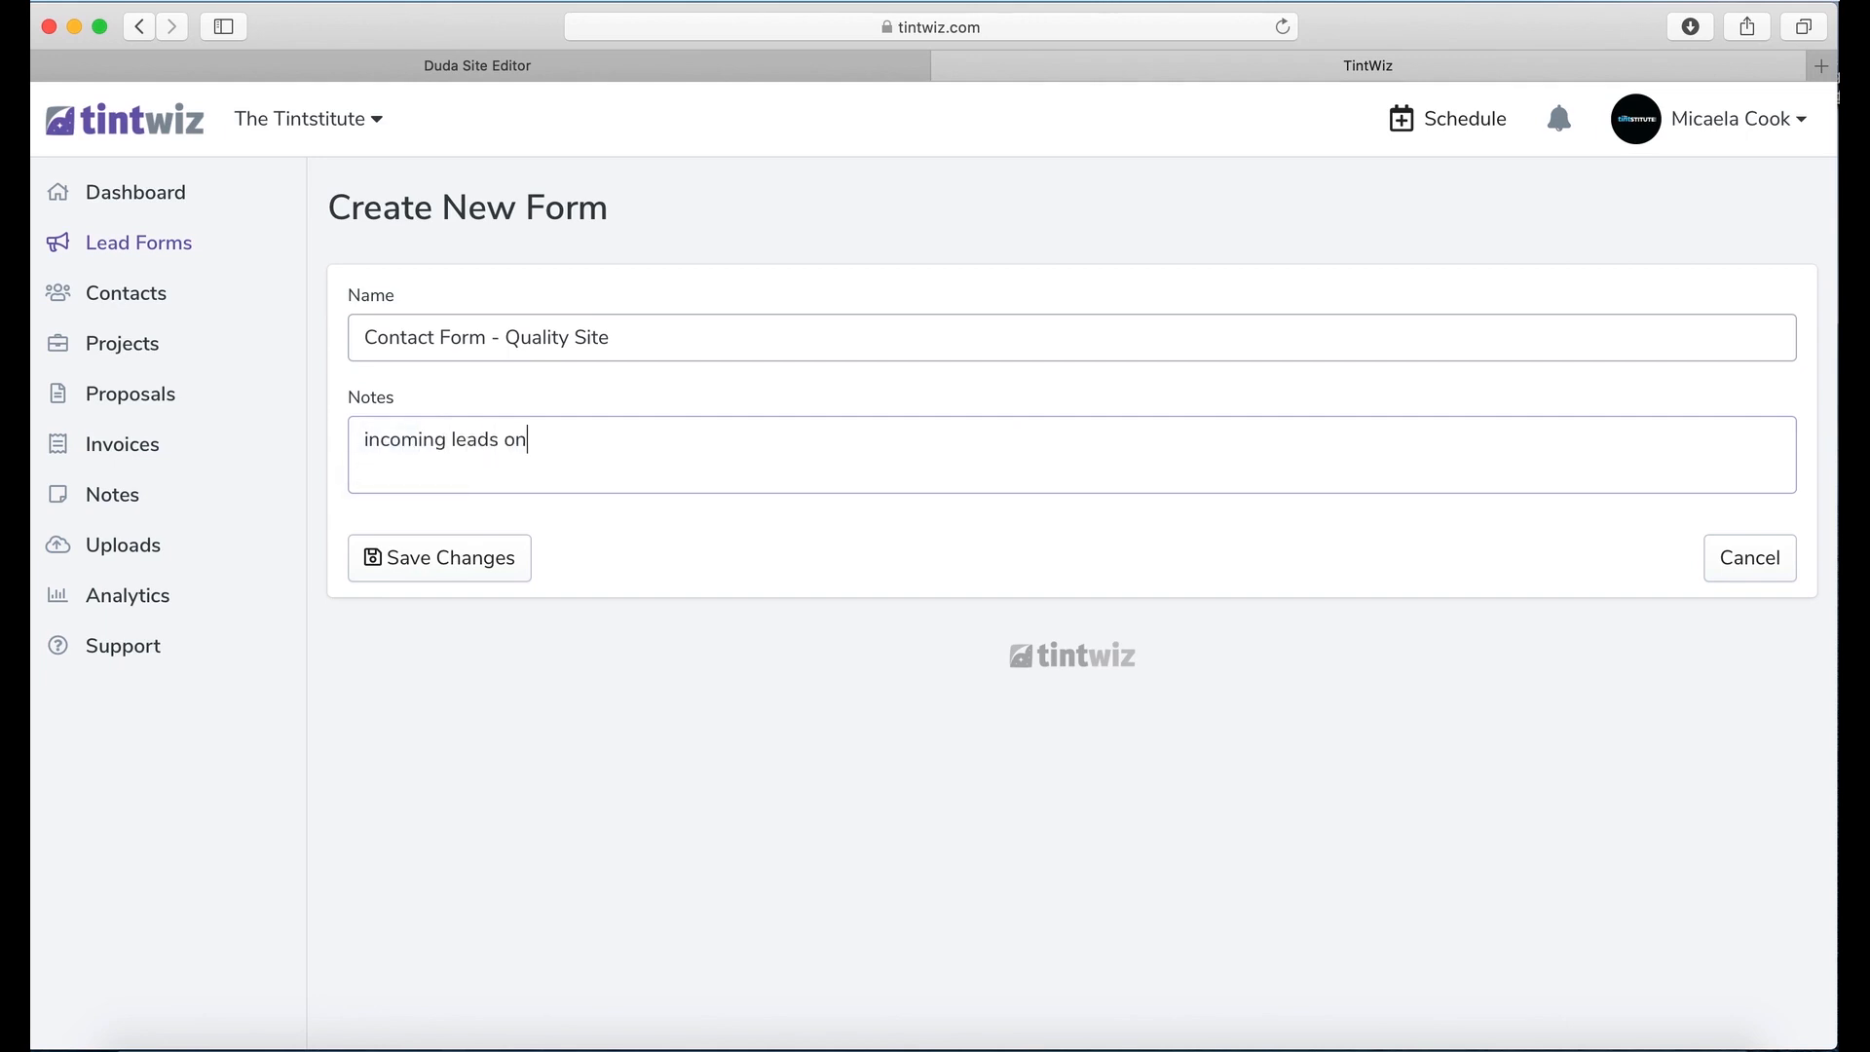
text( homepage of quality site)
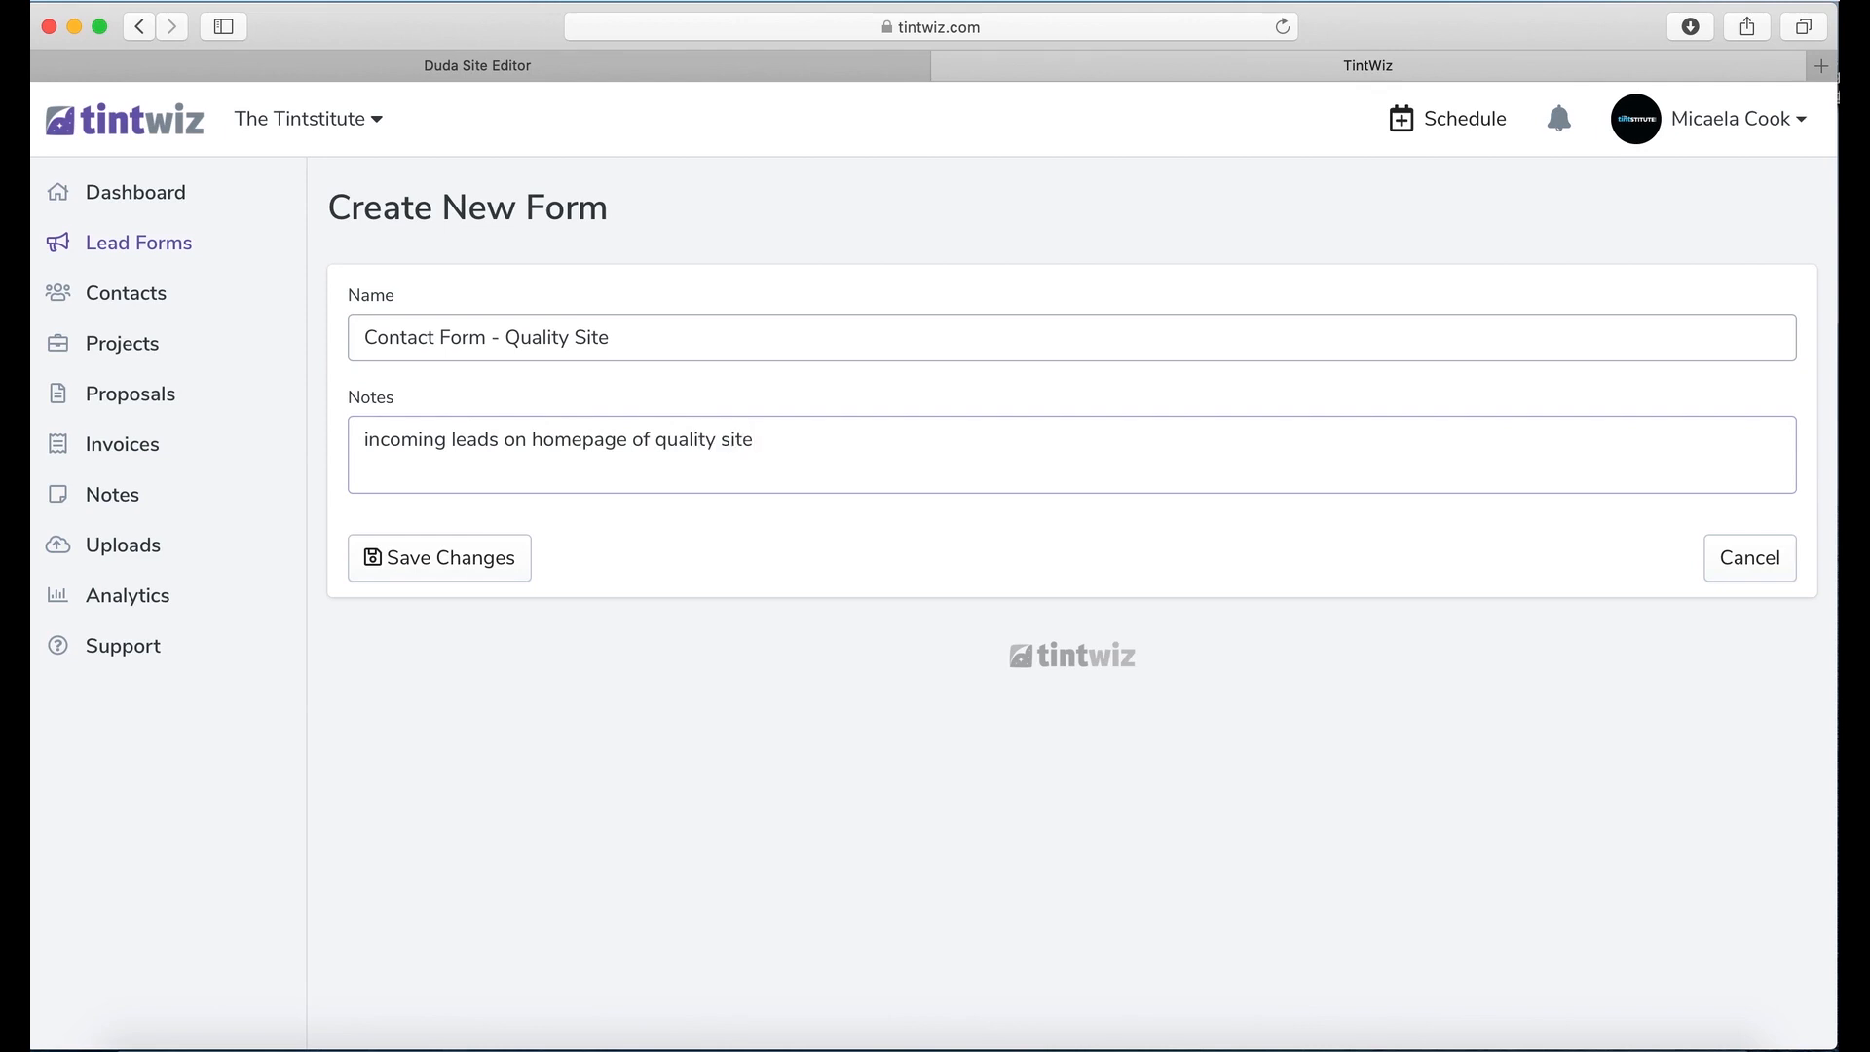
text(.)
click(490, 555)
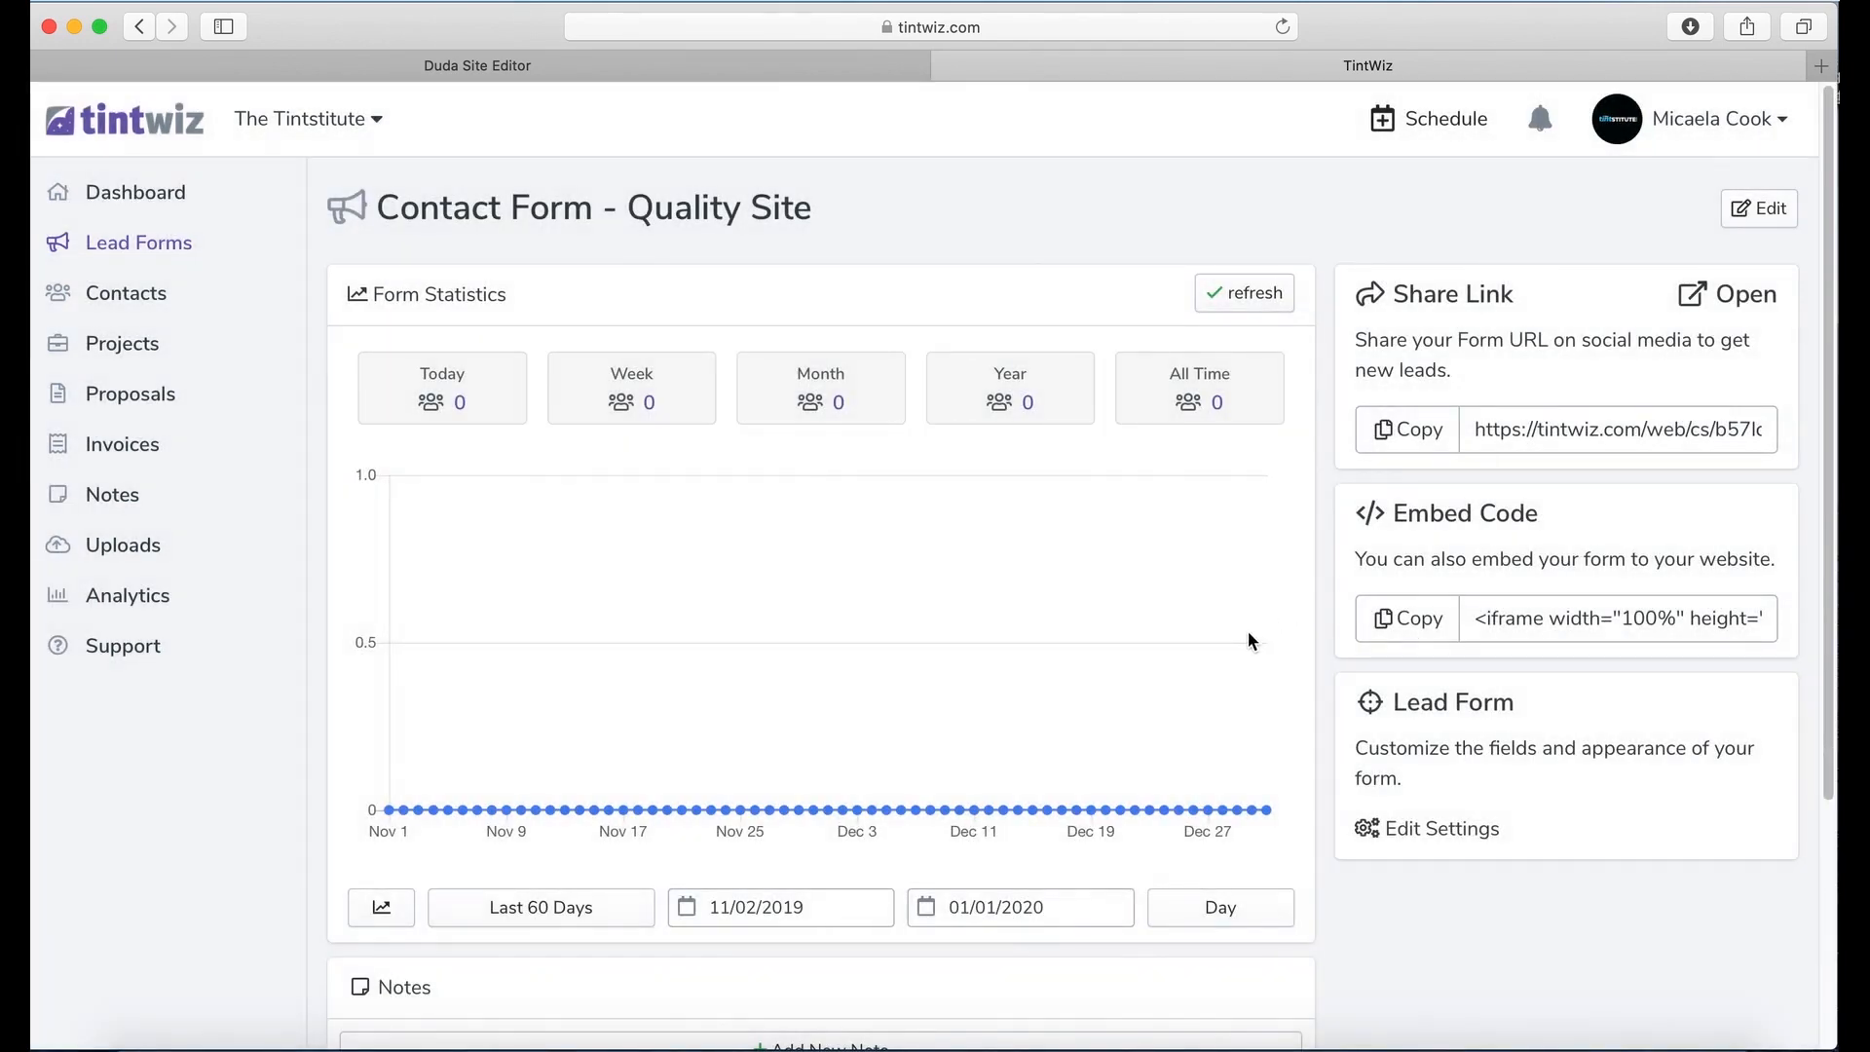
Step: Scroll through the form's statistics and saved note, then open its Lead Form settings
scroll(785, 238, down, 1)
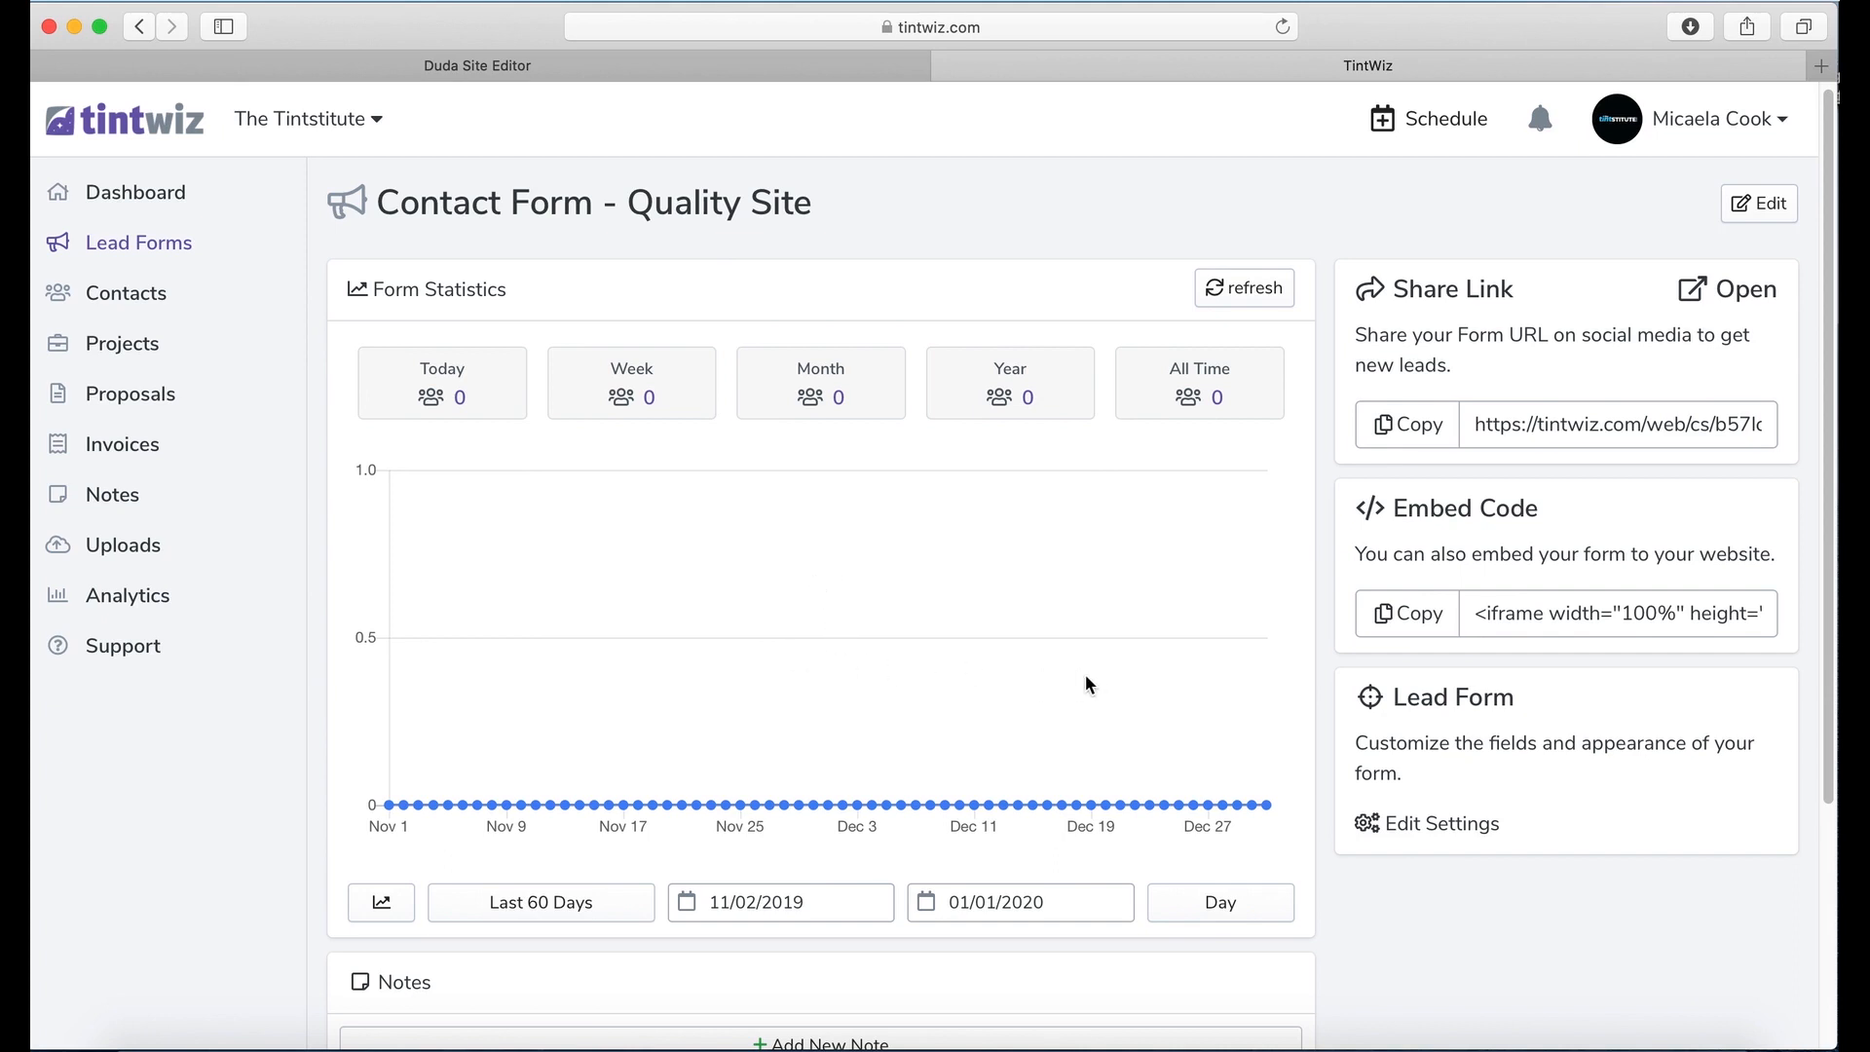
scroll(1083, 673, down, 3)
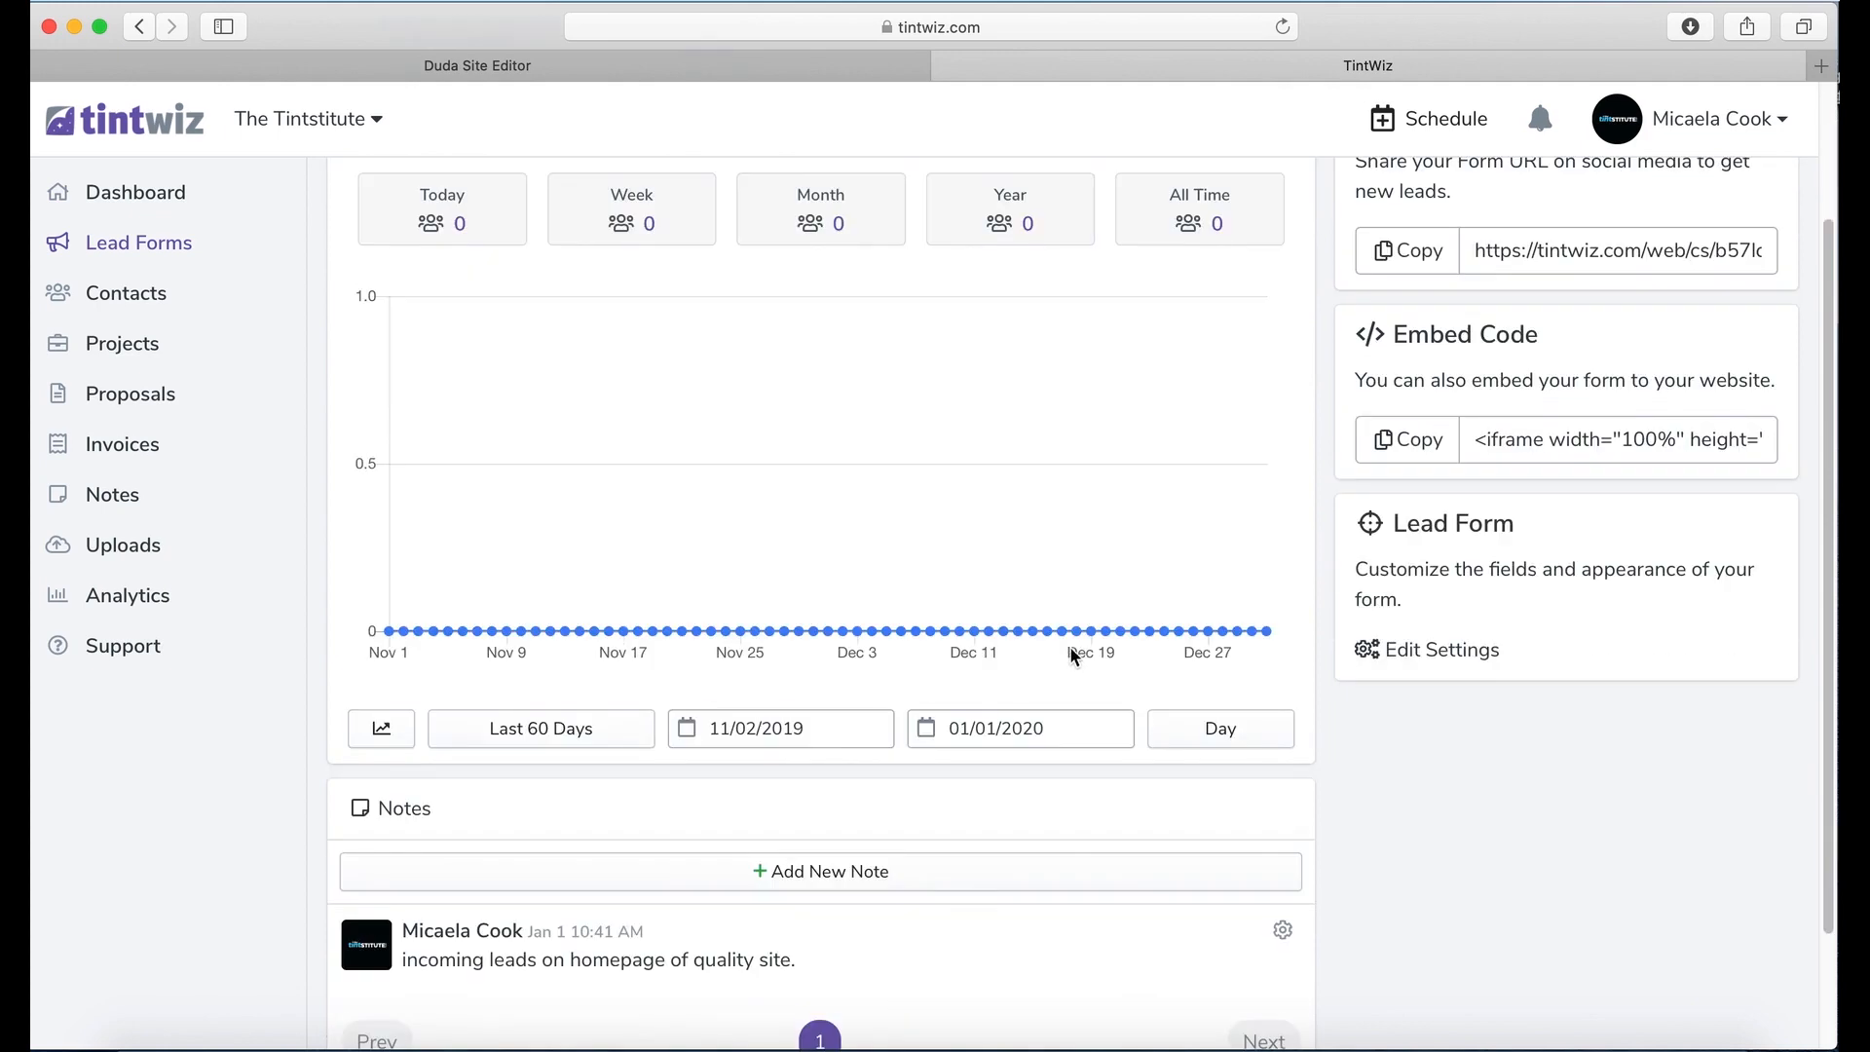
scroll(1068, 642, down, 1)
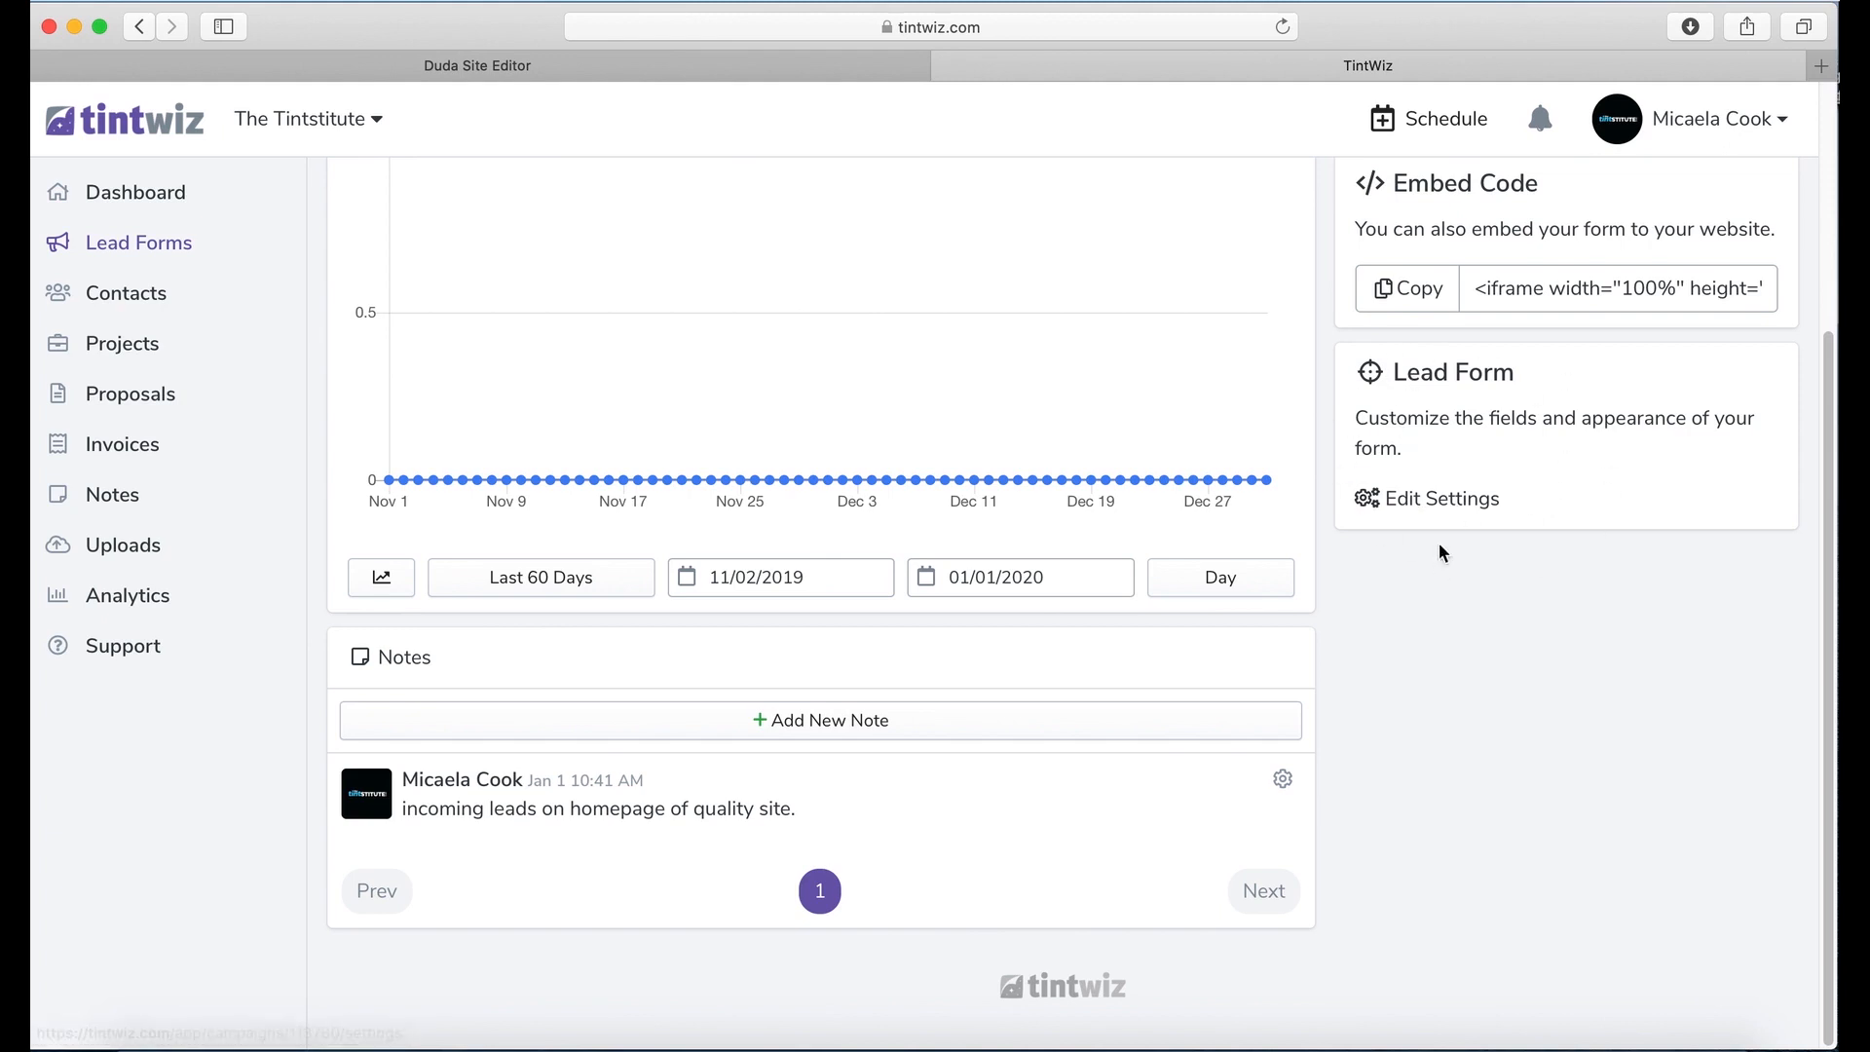
click(1429, 507)
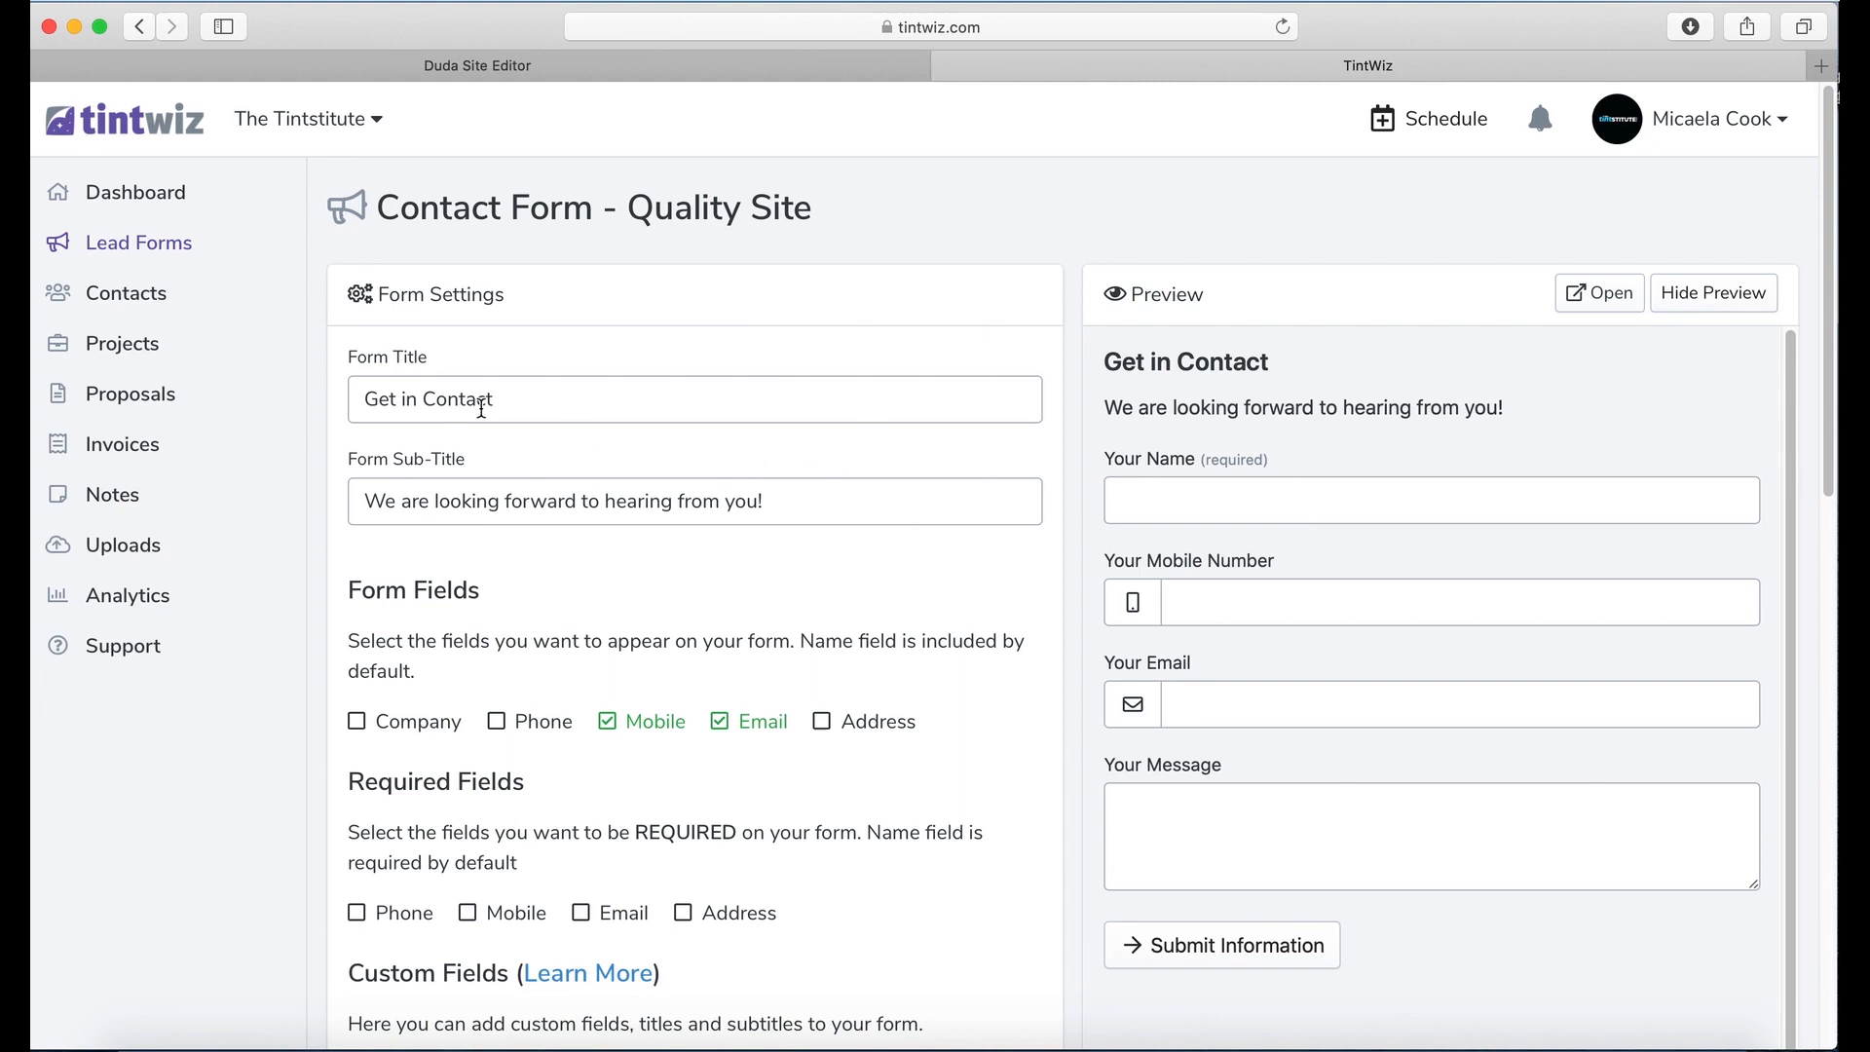
Step: Replace 'Contact' with 'Touch' in the form title so it reads 'Get in Touch'
click(589, 399)
drag(526, 401, 425, 407)
text(Touch!)
key(BackSpace)
scroll(823, 647, down, 1)
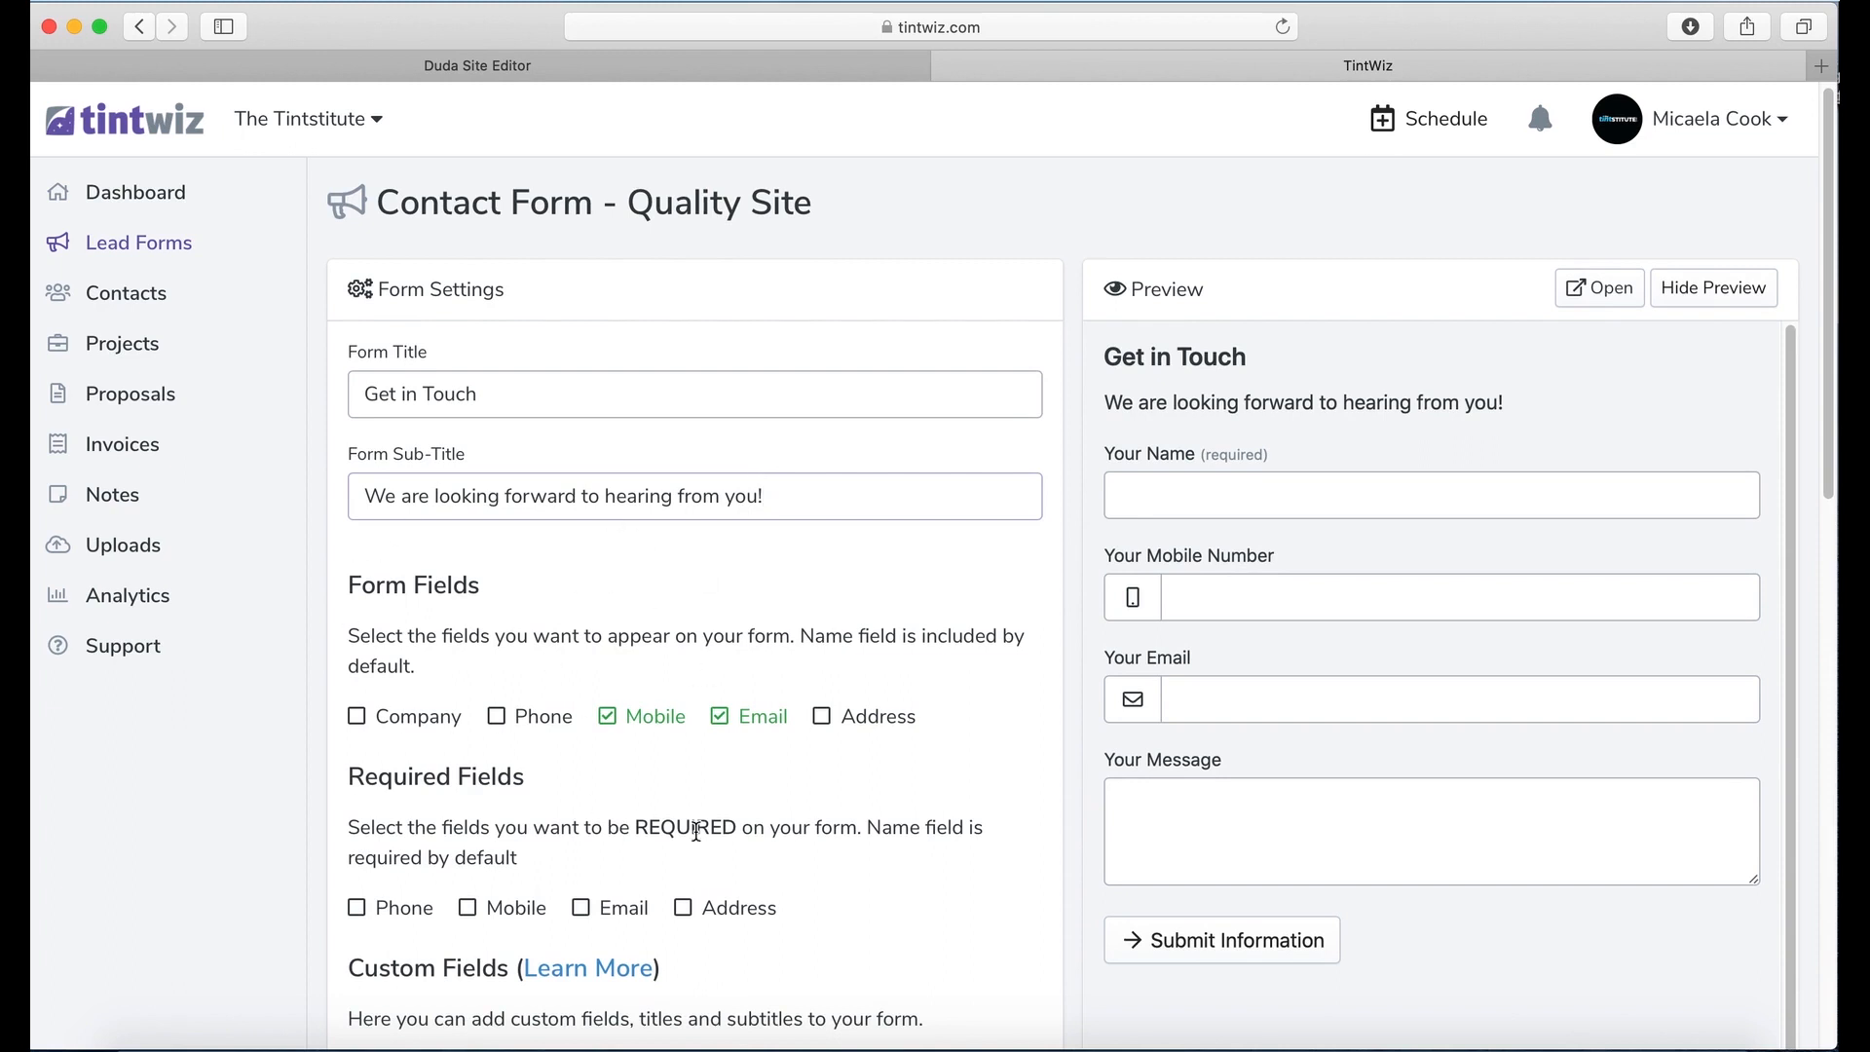
scroll(577, 704, down, 2)
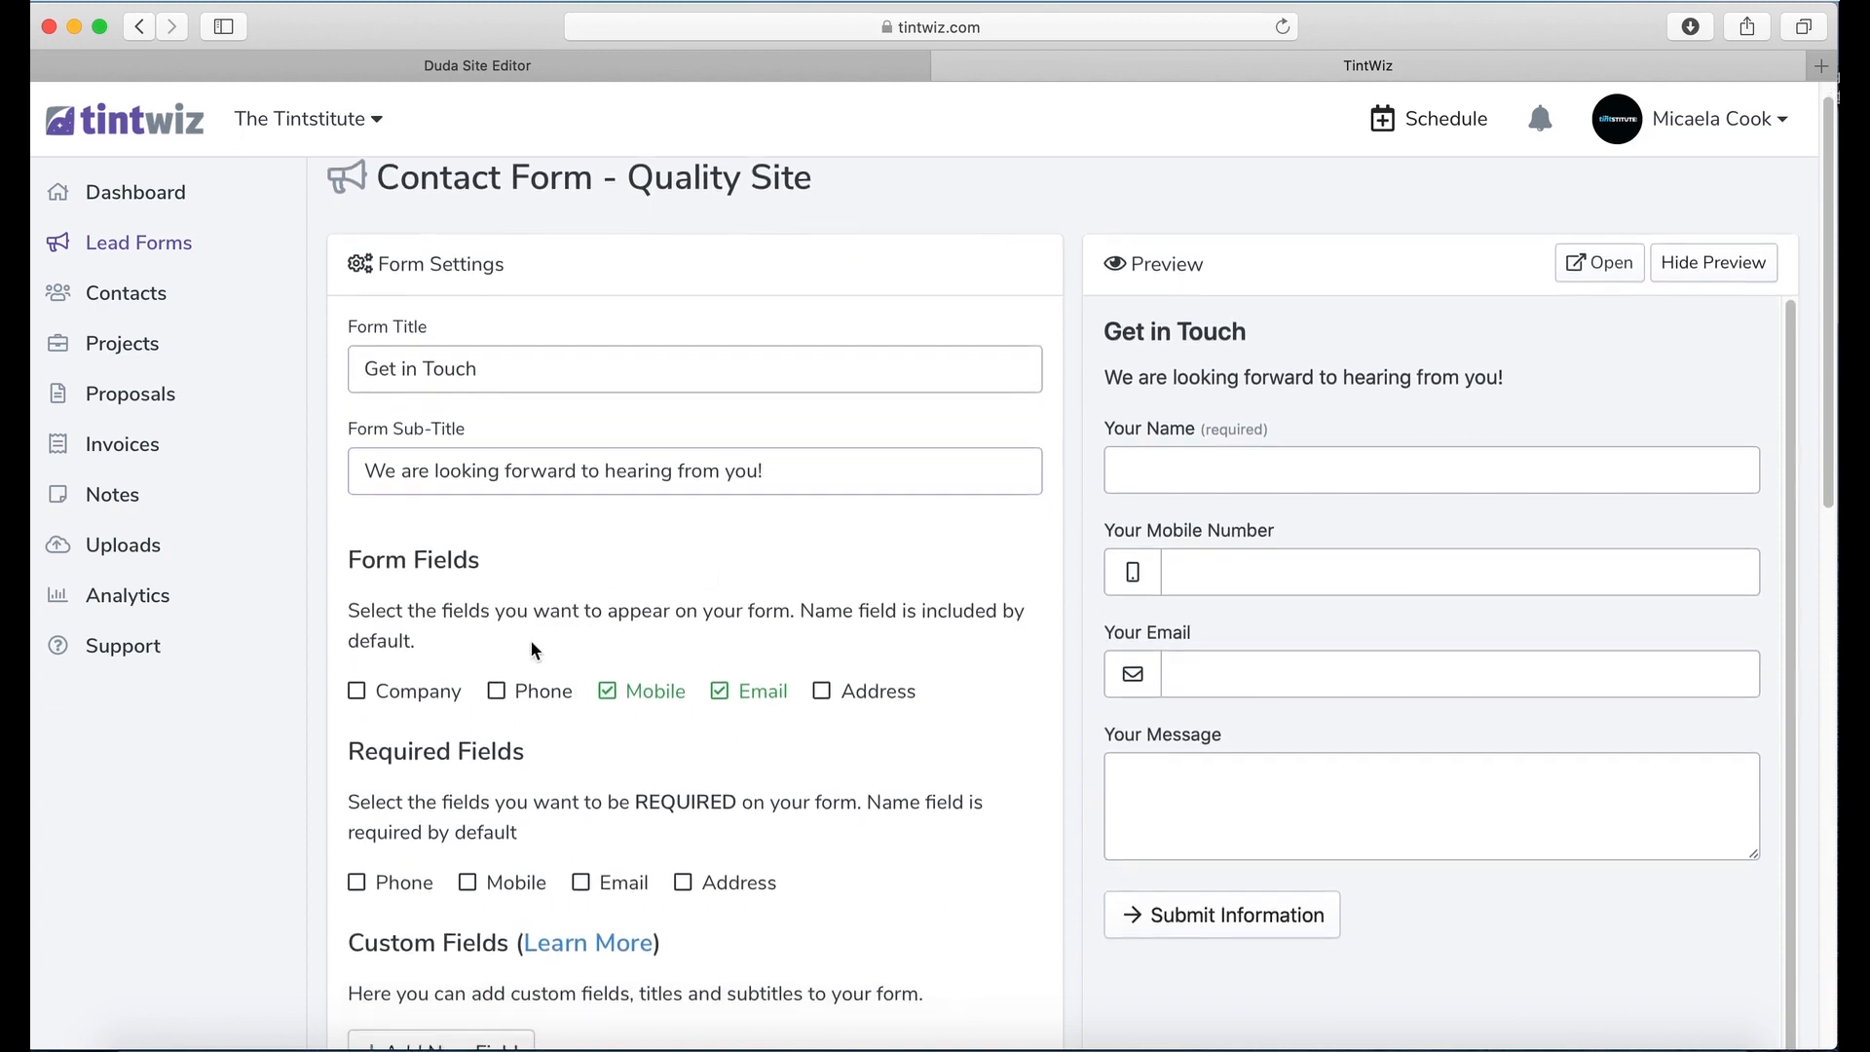
scroll(534, 644, down, 3)
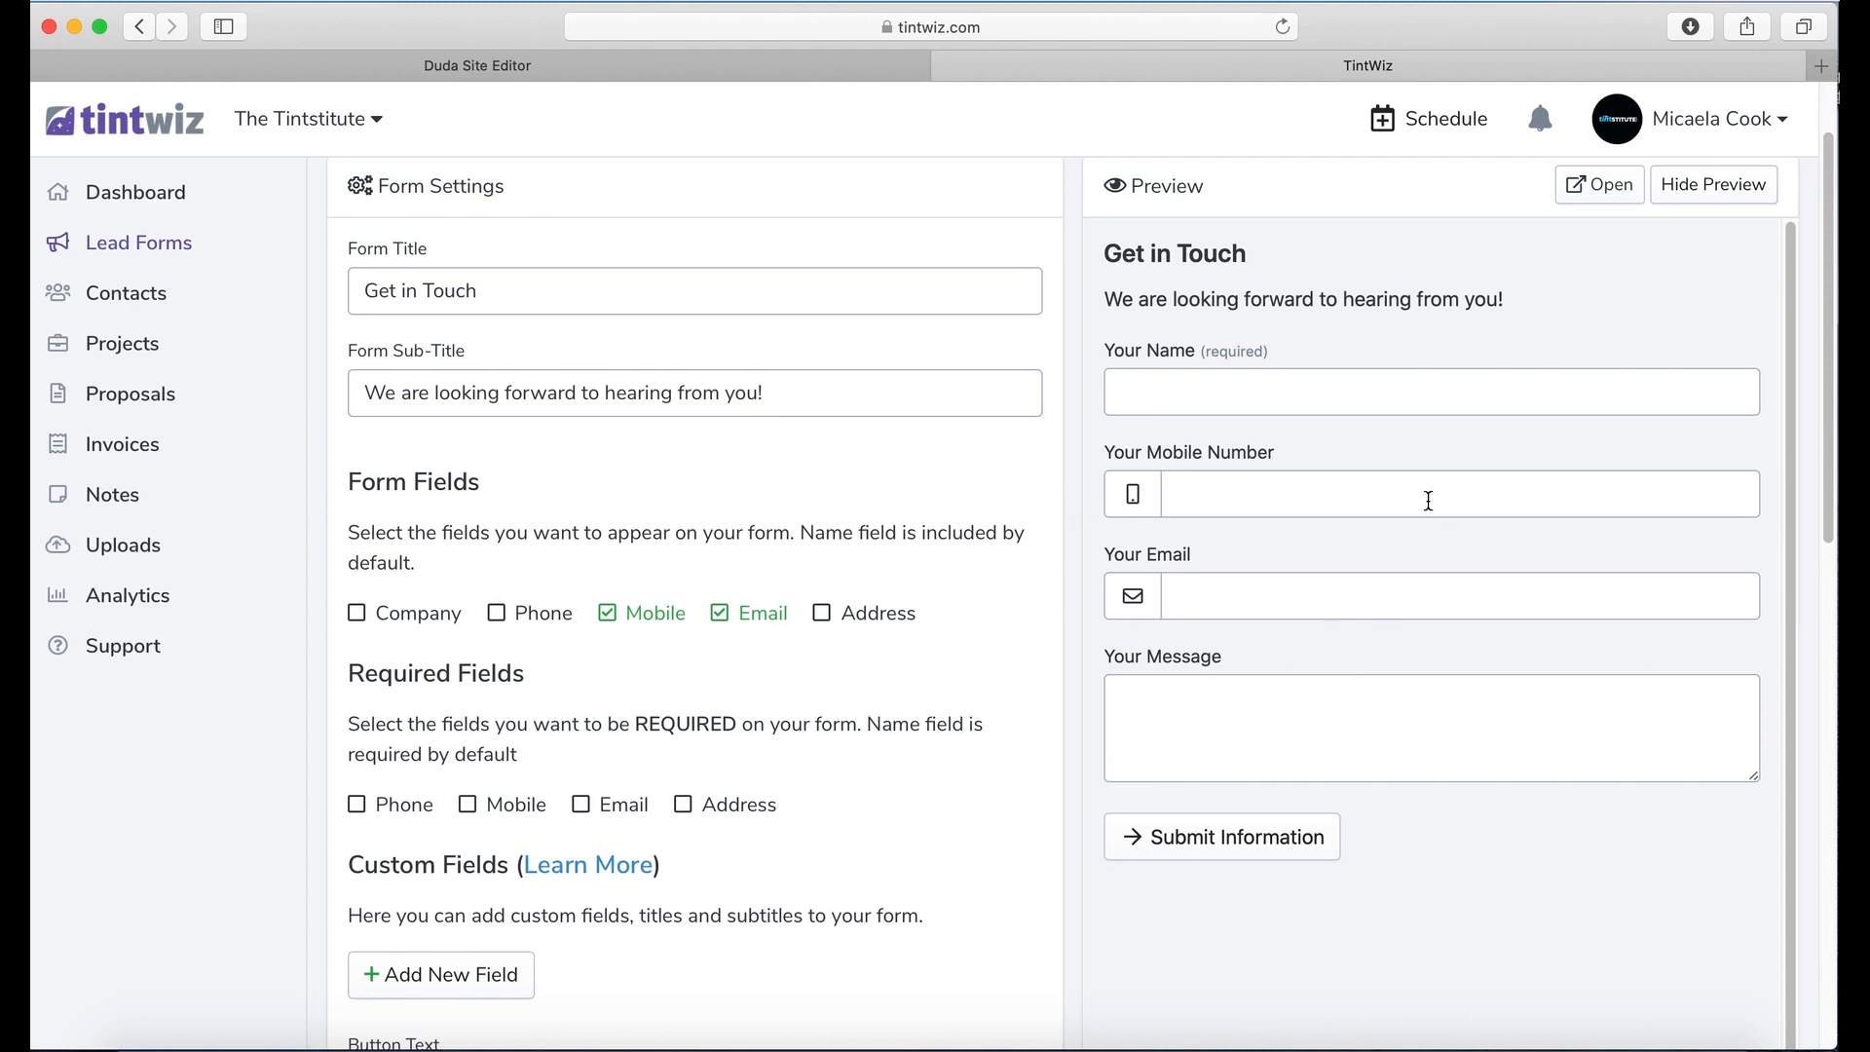
Step: Tick Mobile and Email as required fields, leaving the Phone field switched off
click(498, 615)
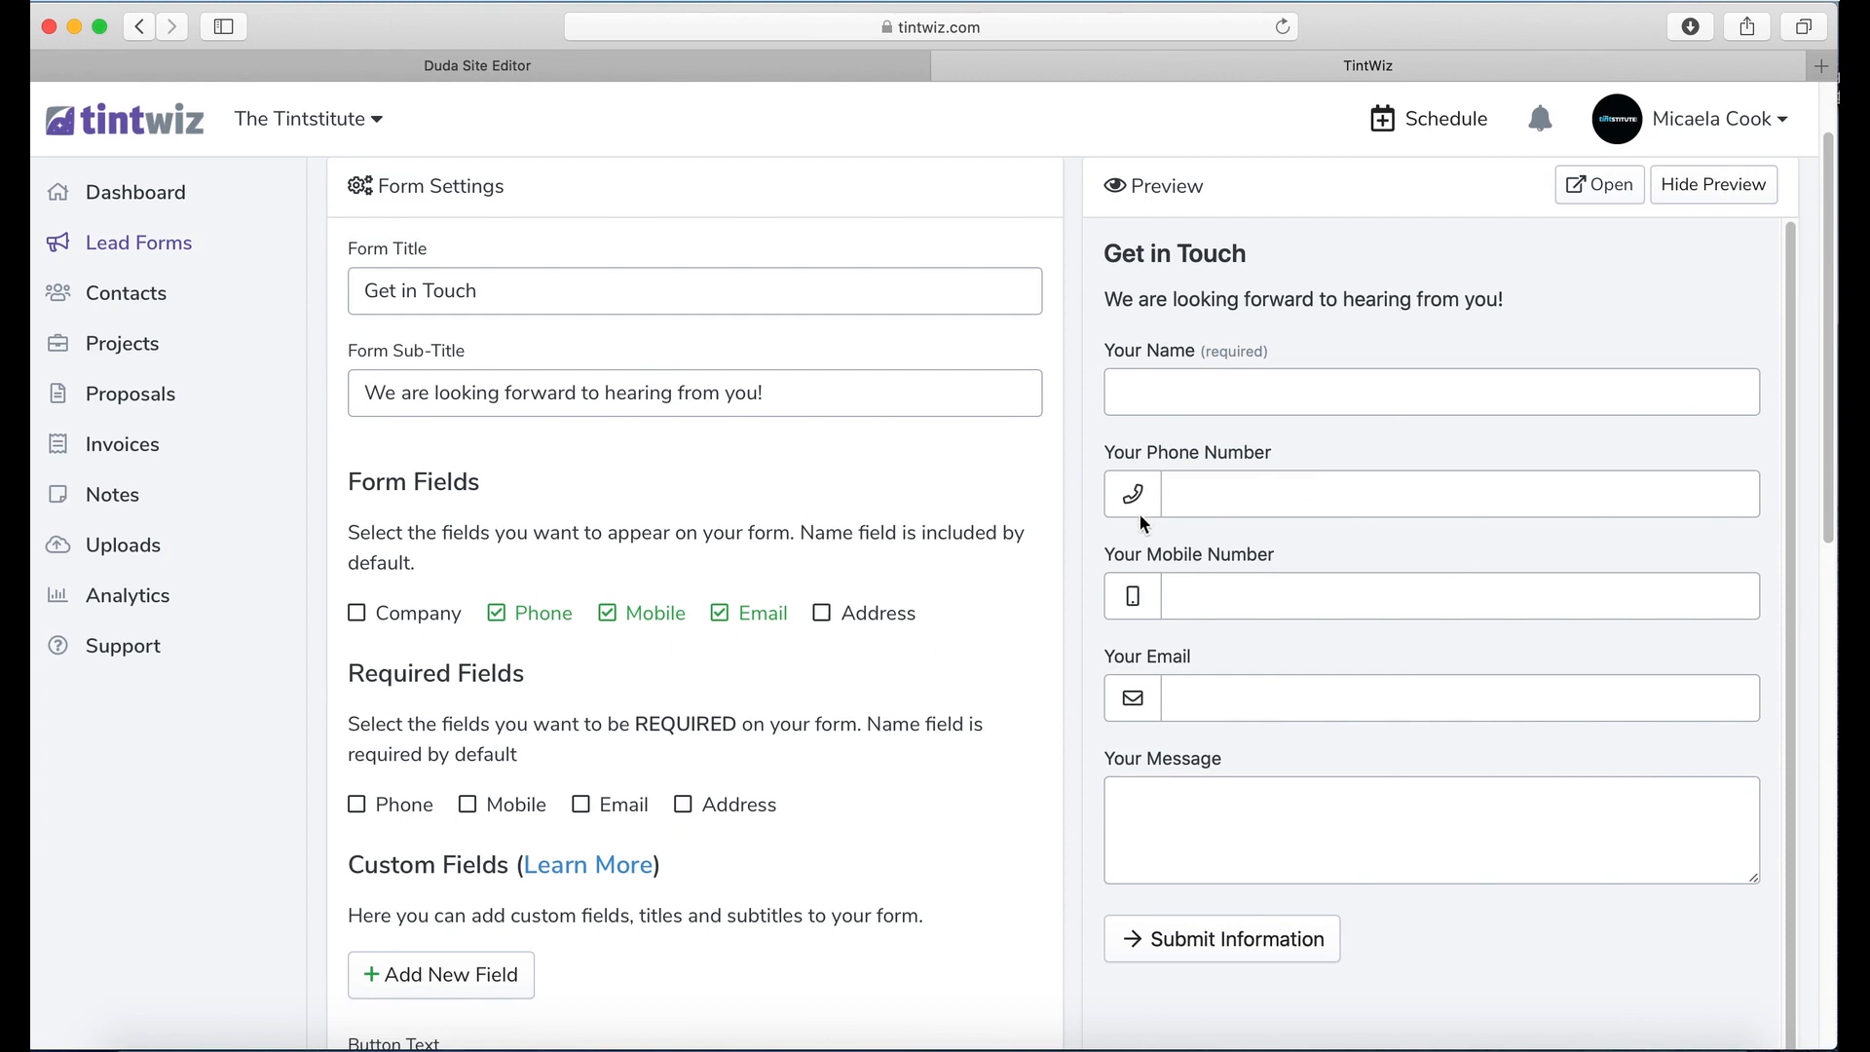
scroll(788, 635, down, 2)
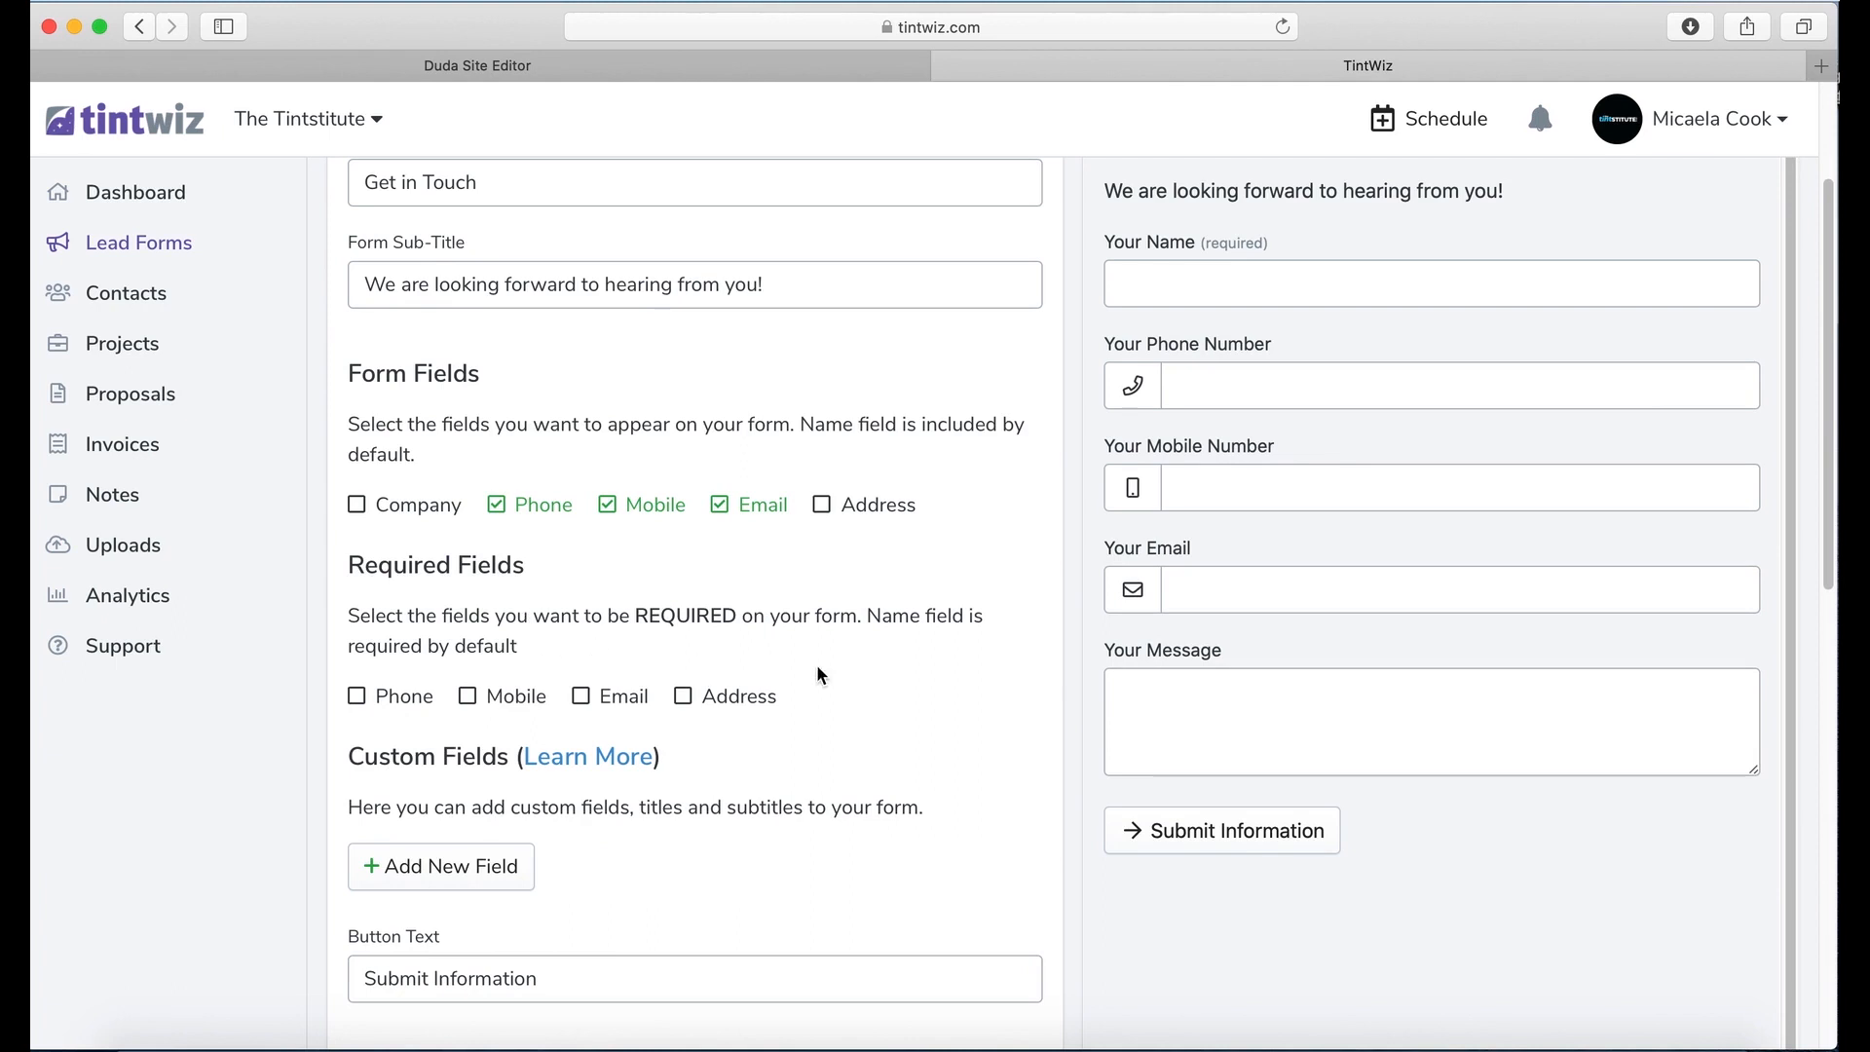
click(472, 698)
click(581, 697)
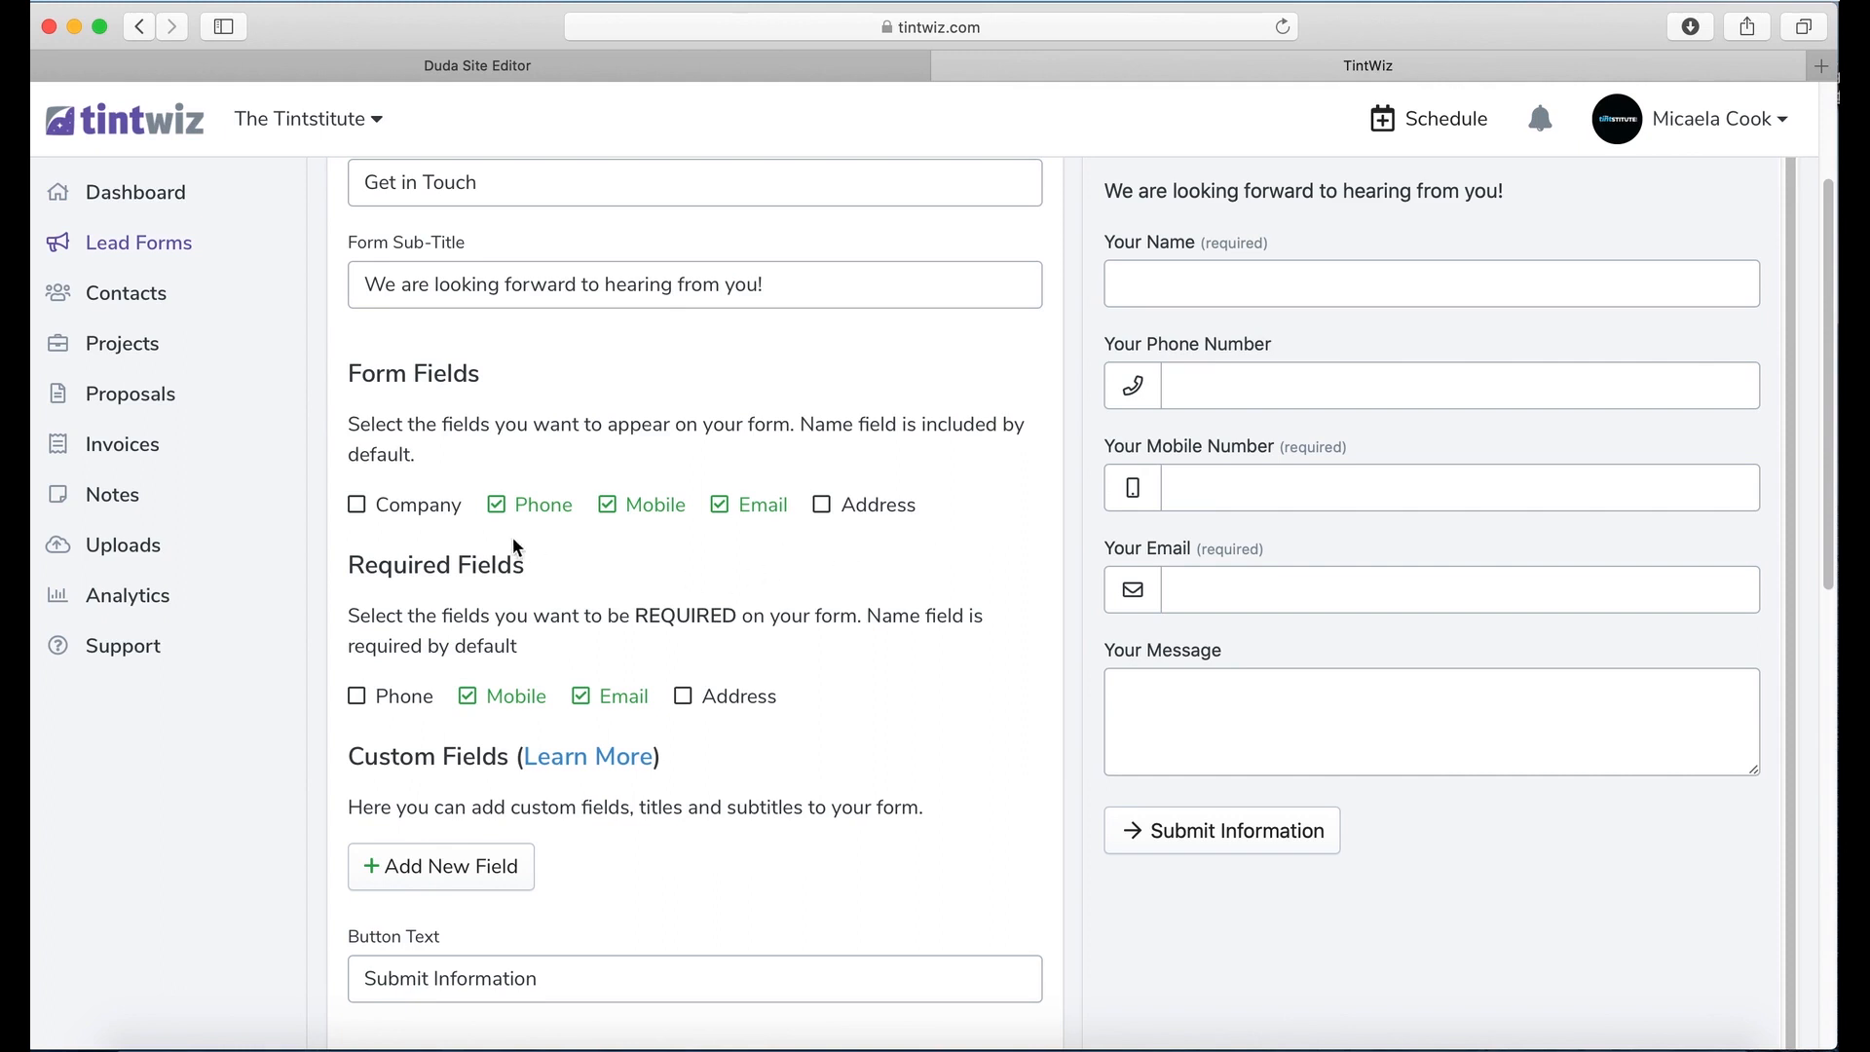
click(497, 506)
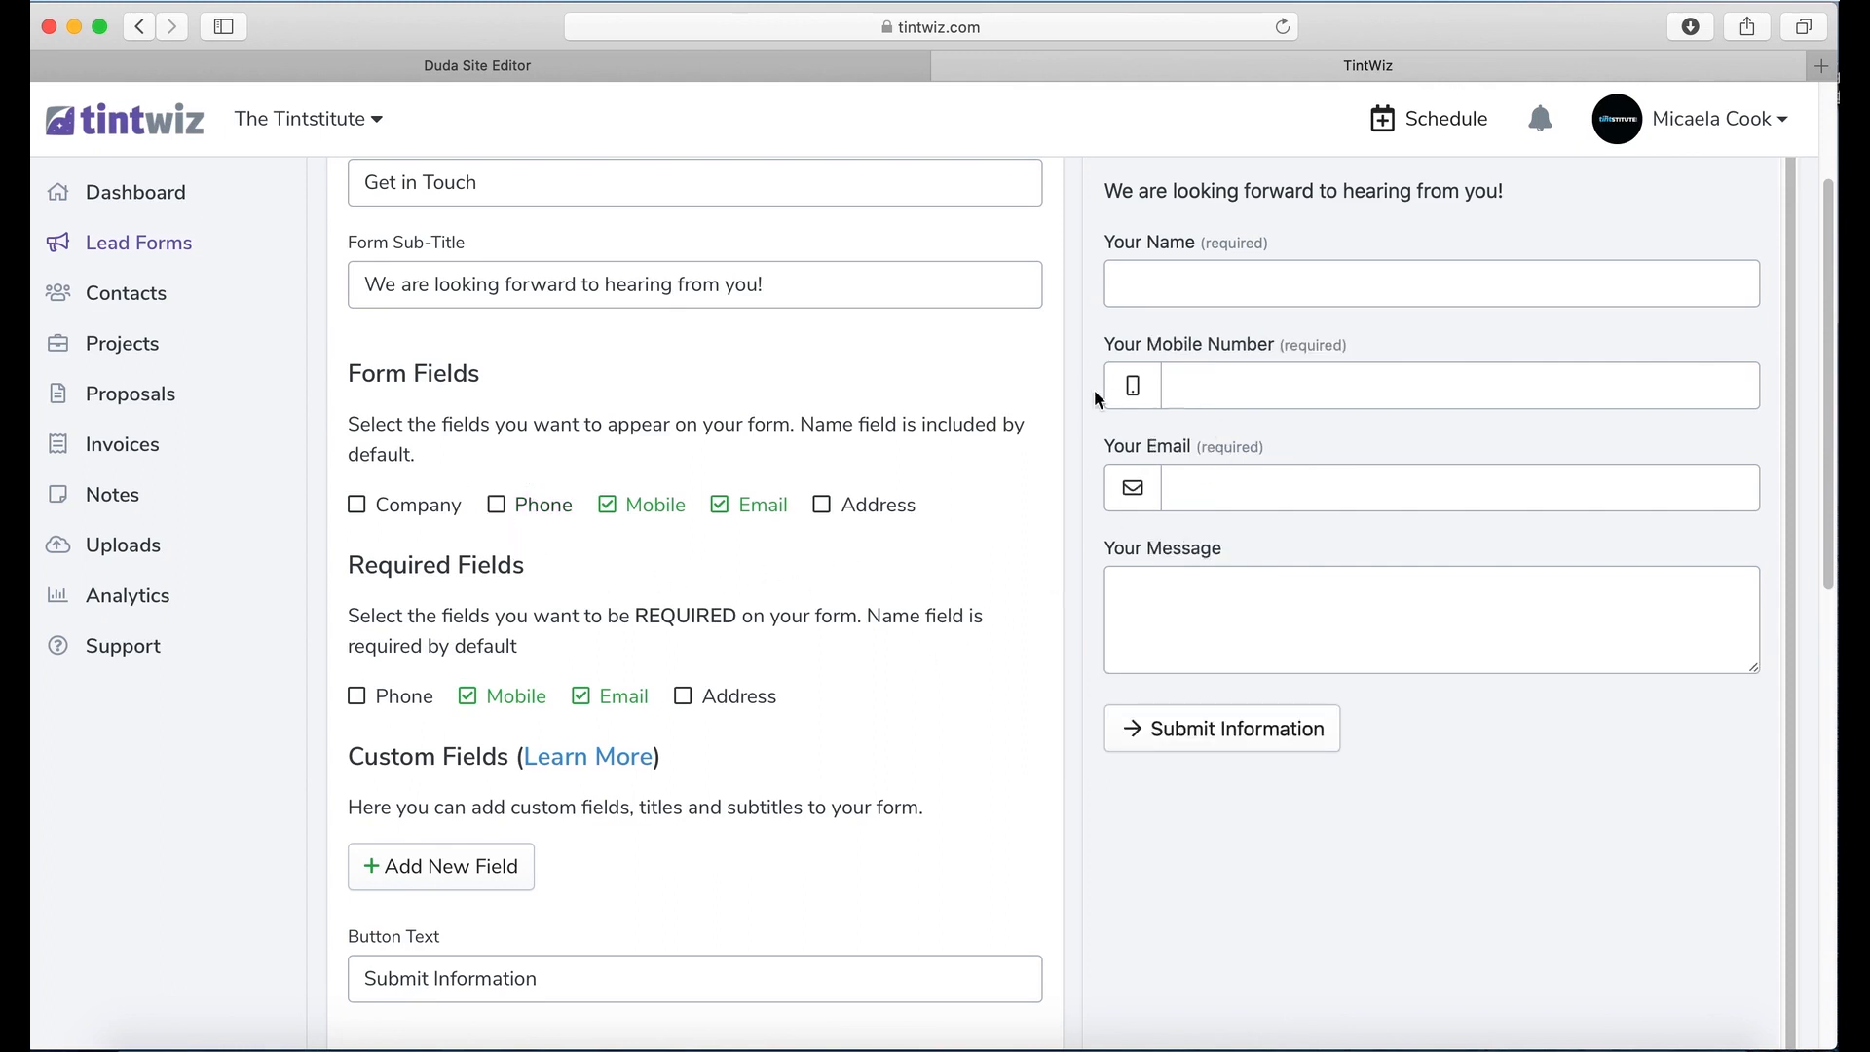
scroll(891, 700, down, 1)
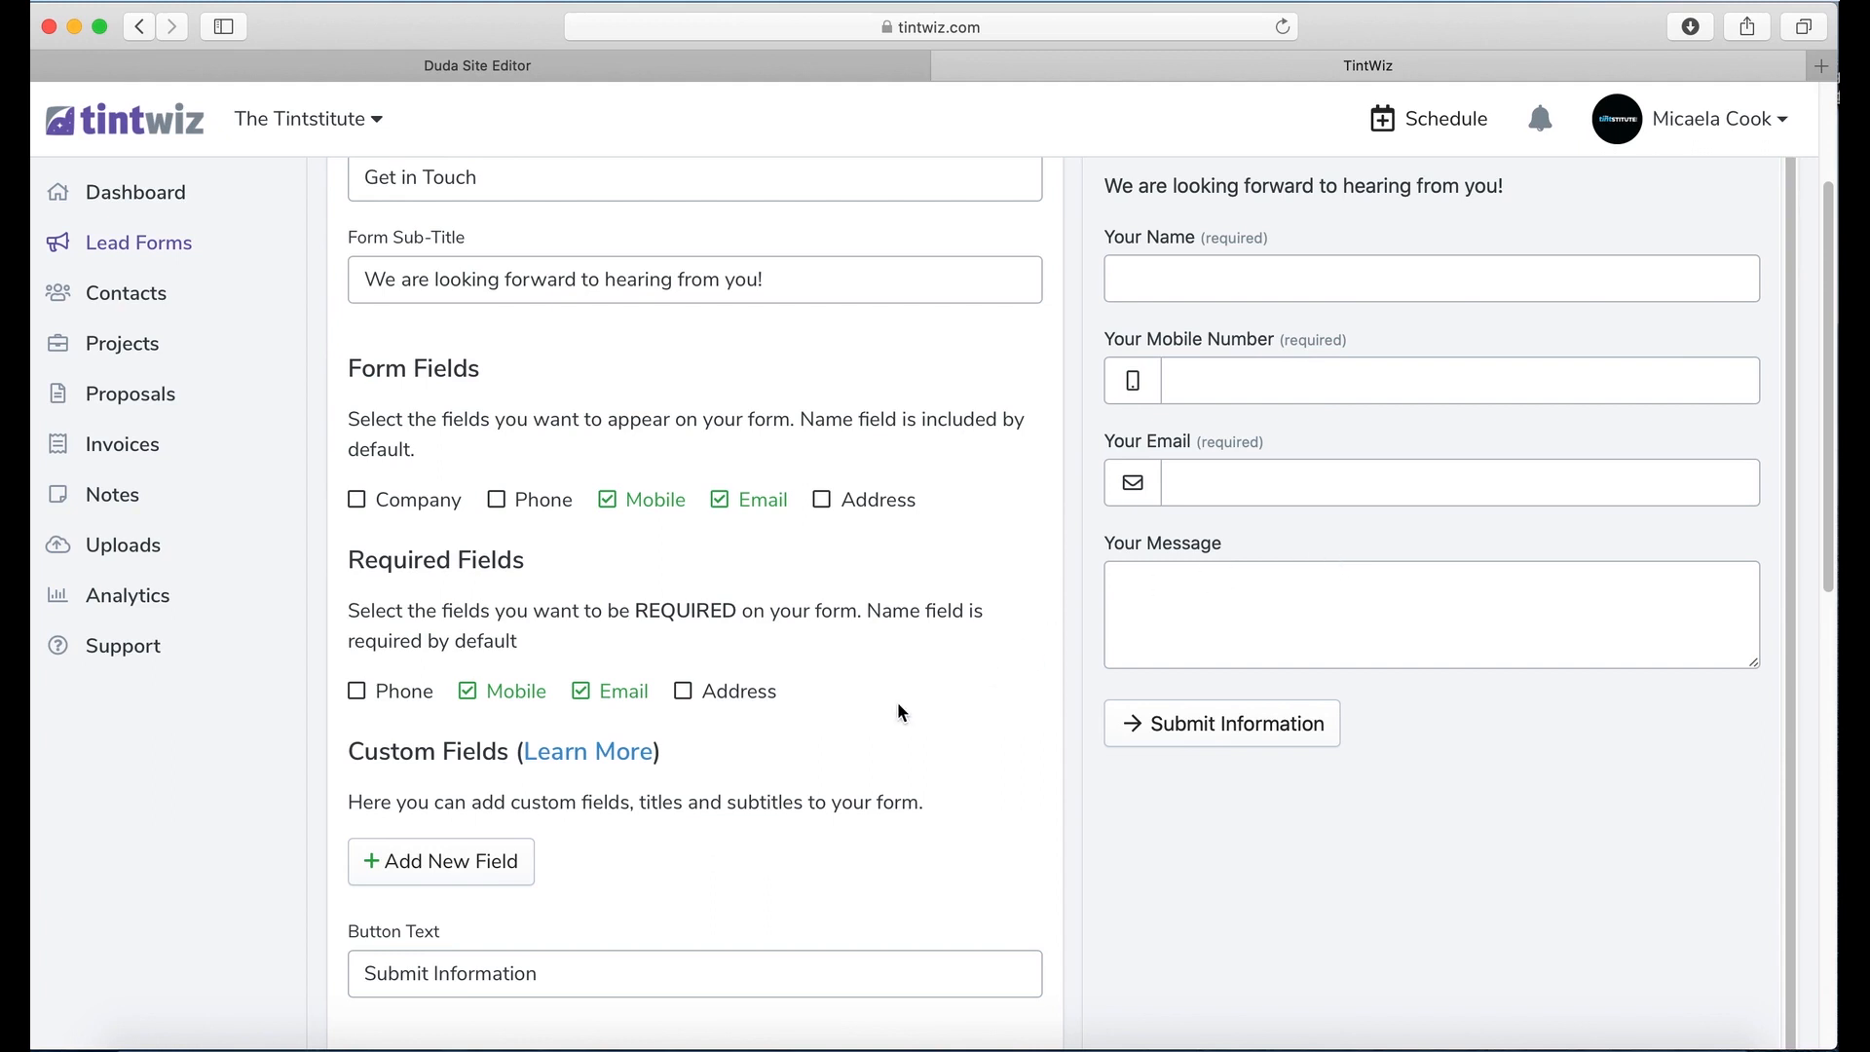
scroll(688, 839, down, 1)
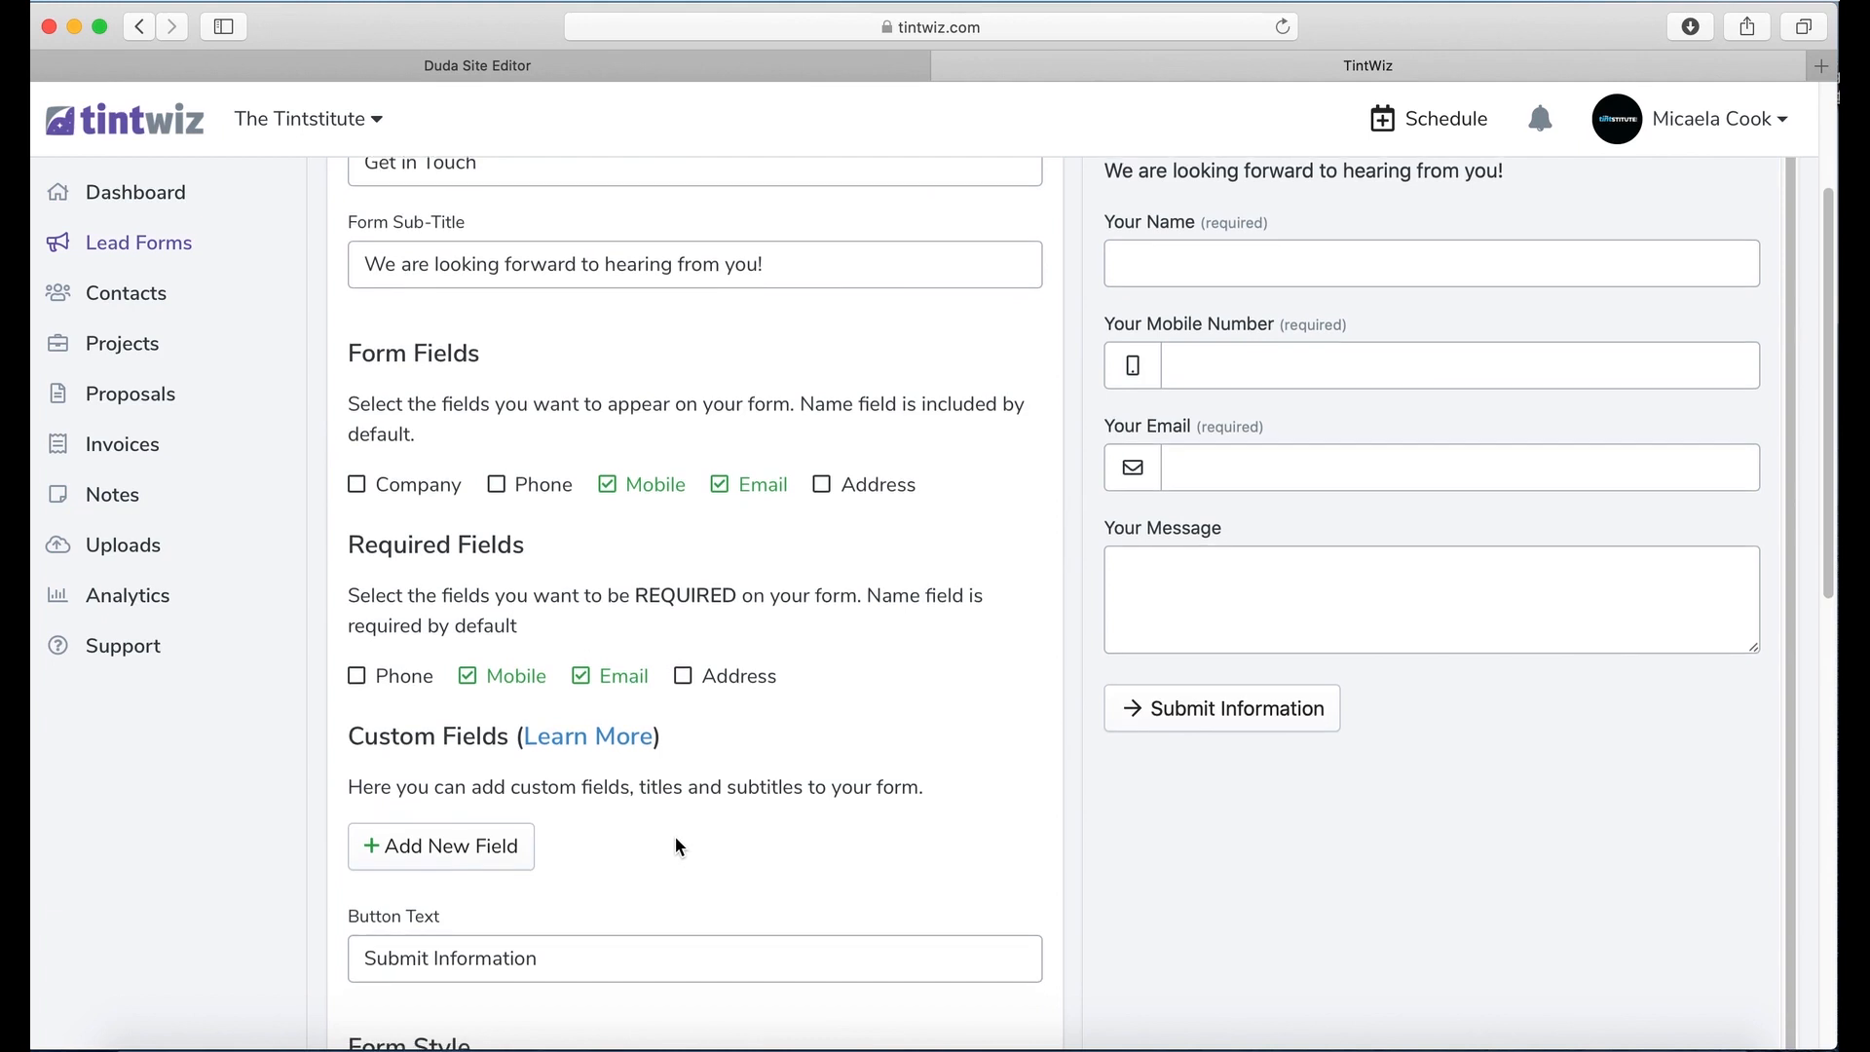
scroll(666, 816, down, 1)
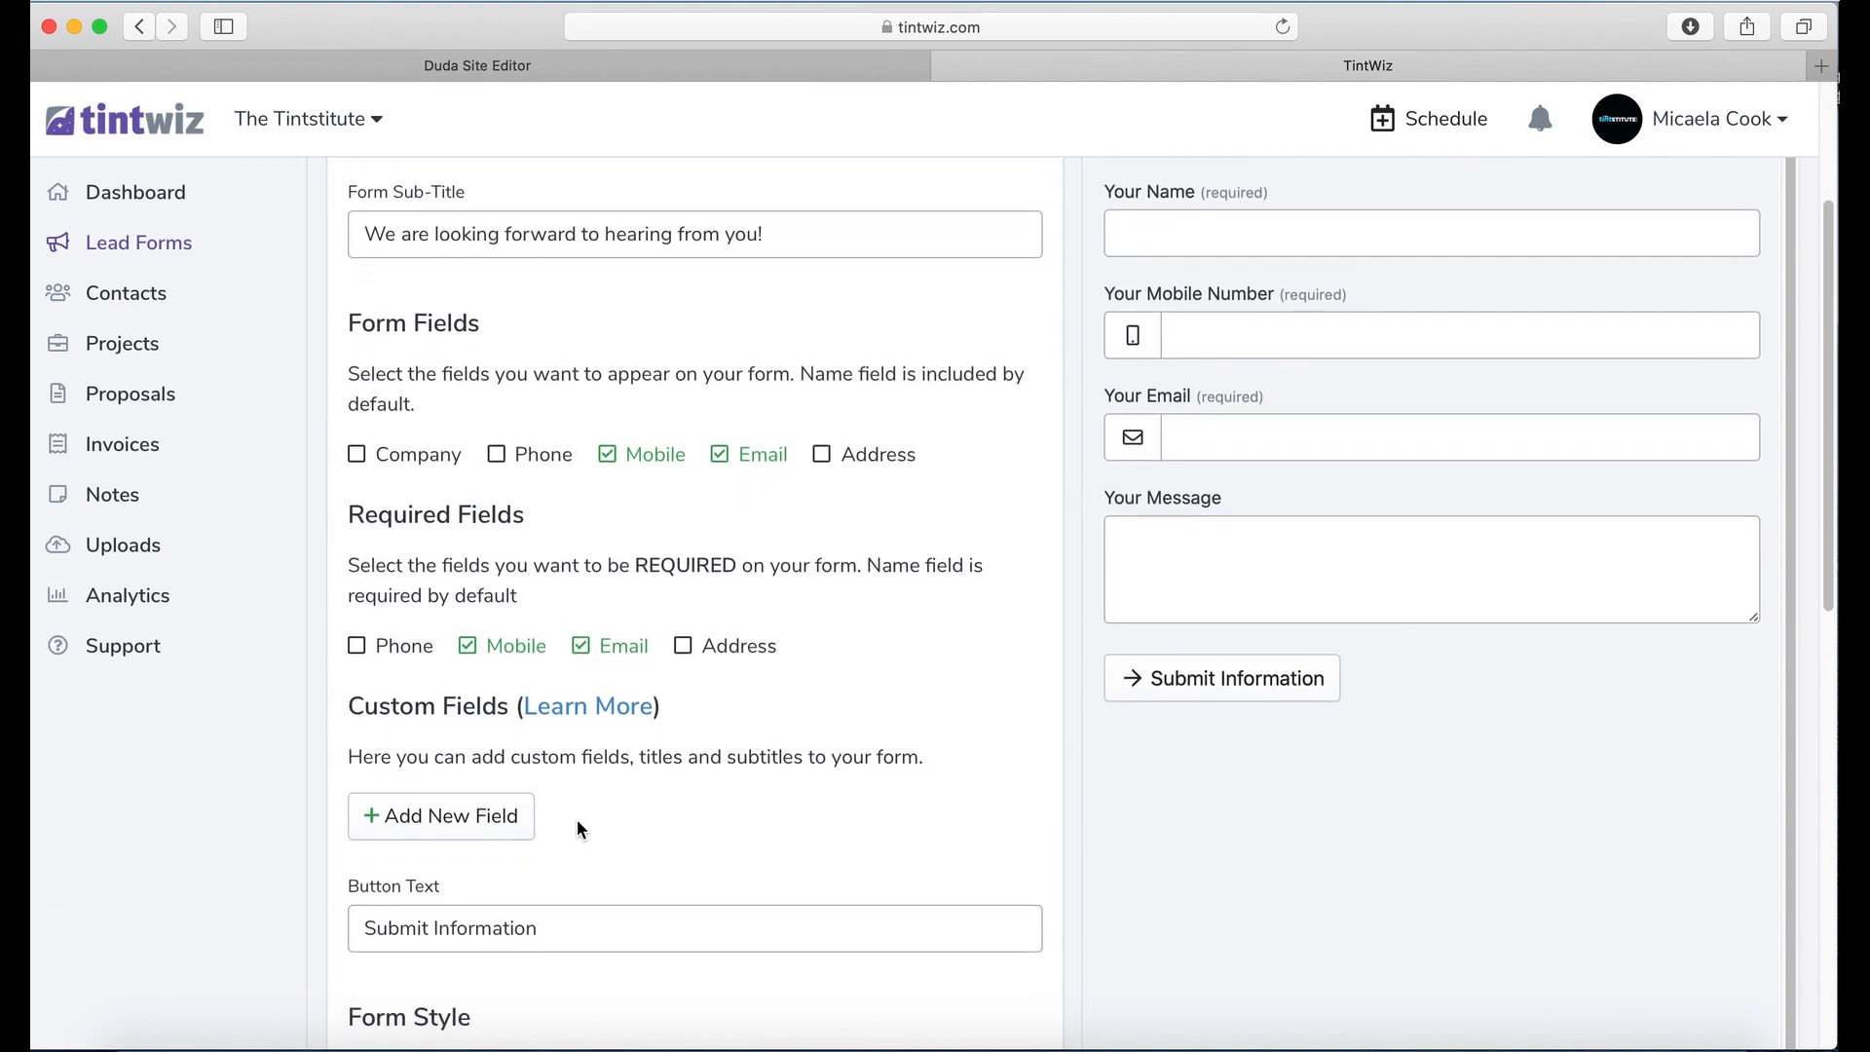
scroll(575, 816, down, 1)
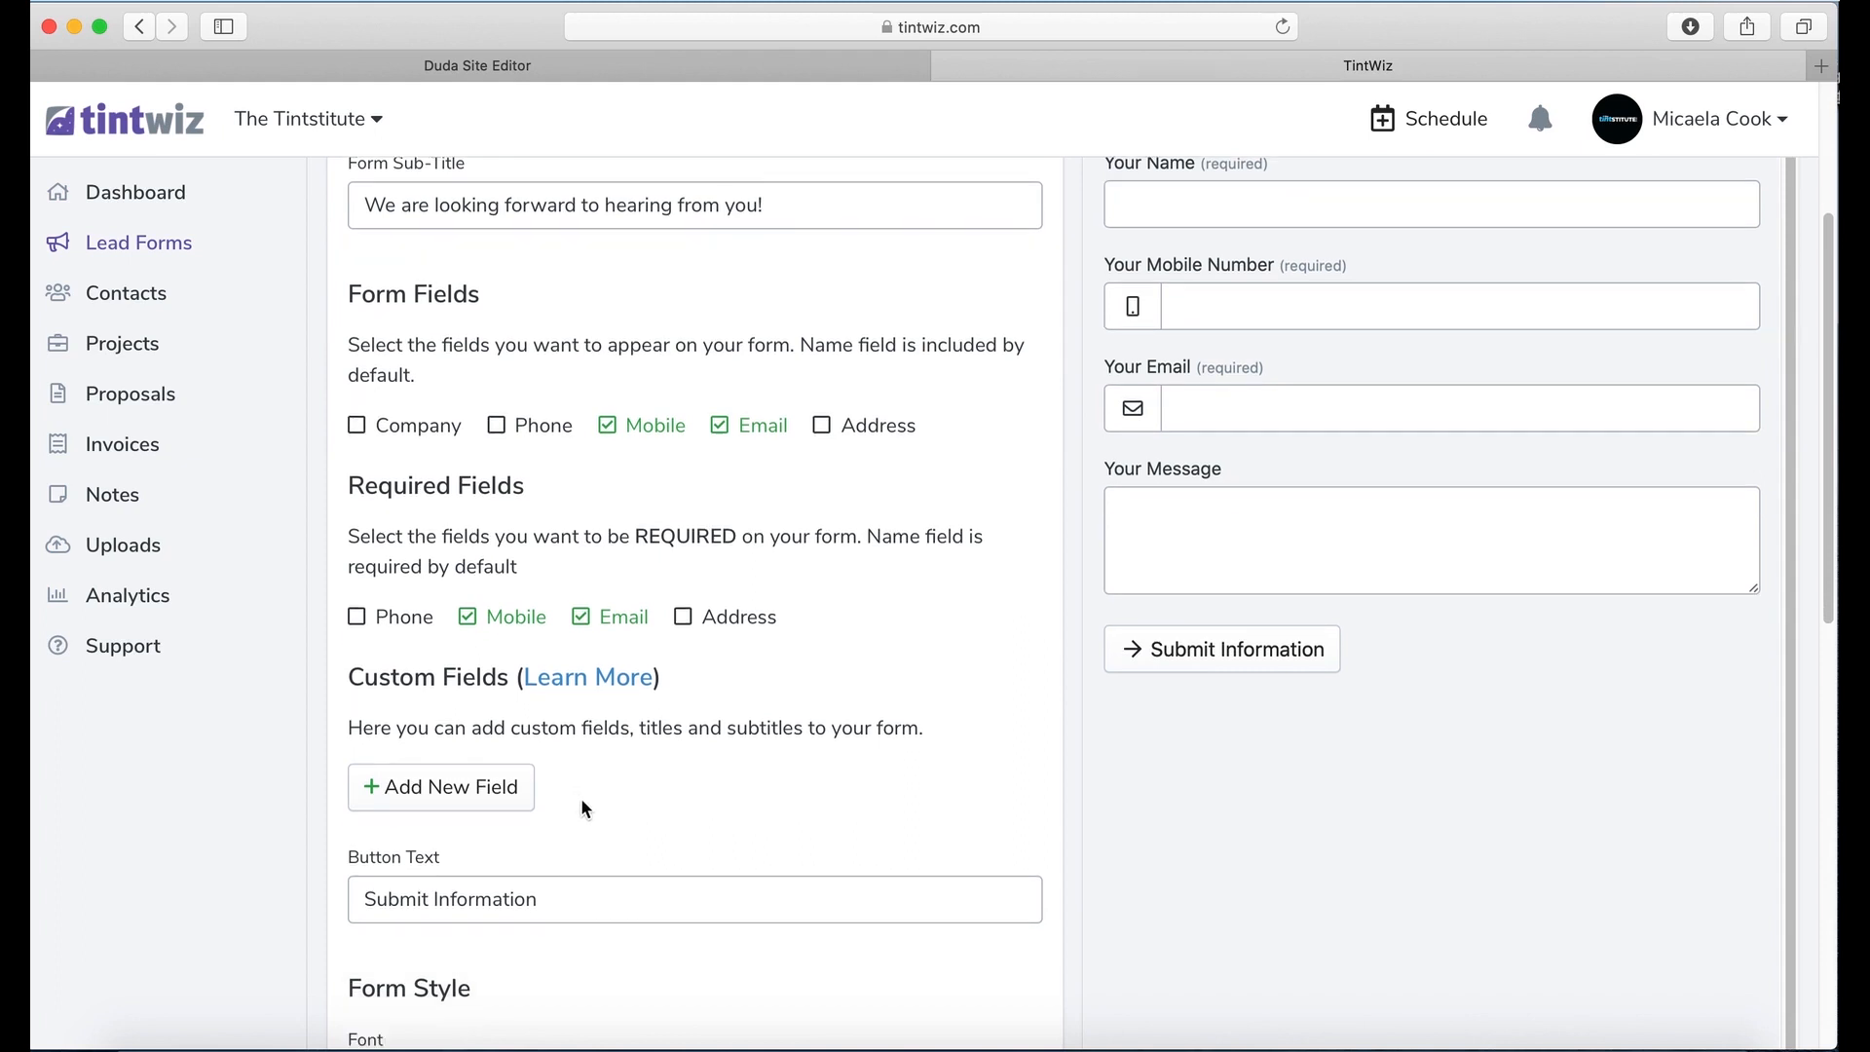
Step: Add three custom textbox fields named Make, Model and Year
click(476, 782)
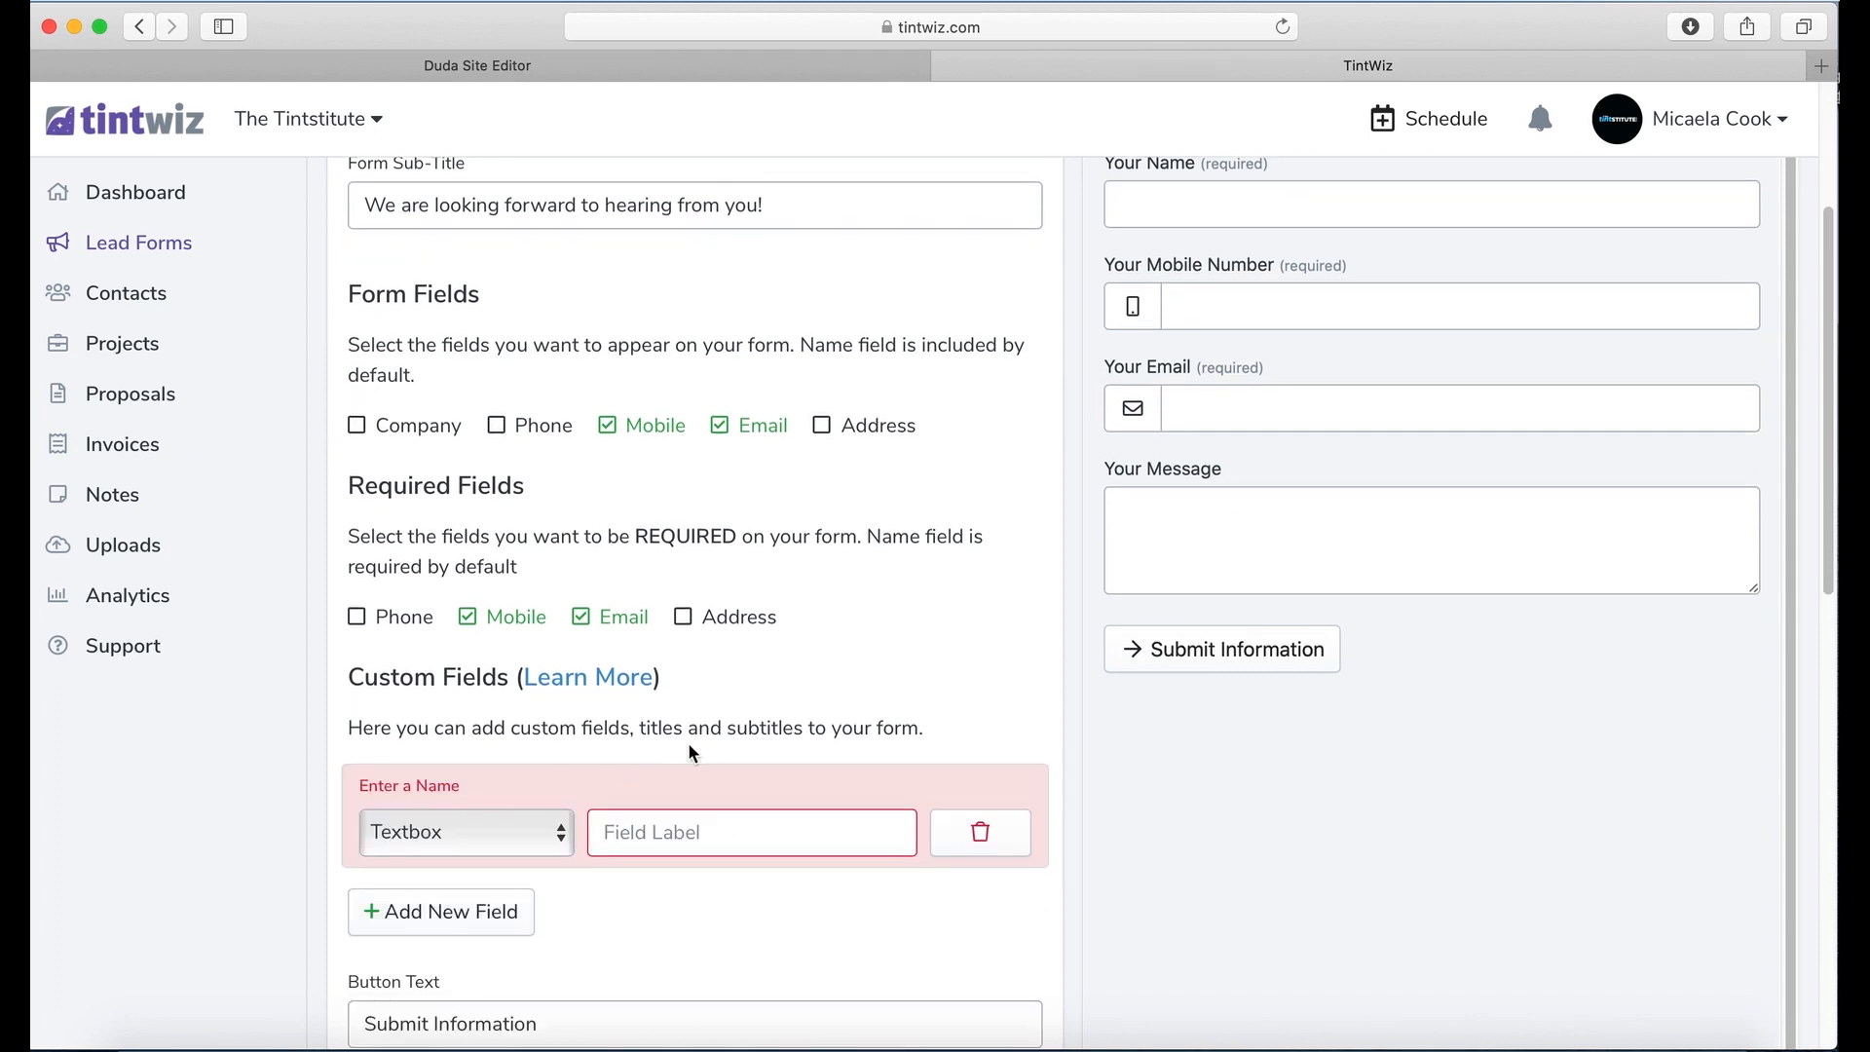
scroll(697, 748, down, 2)
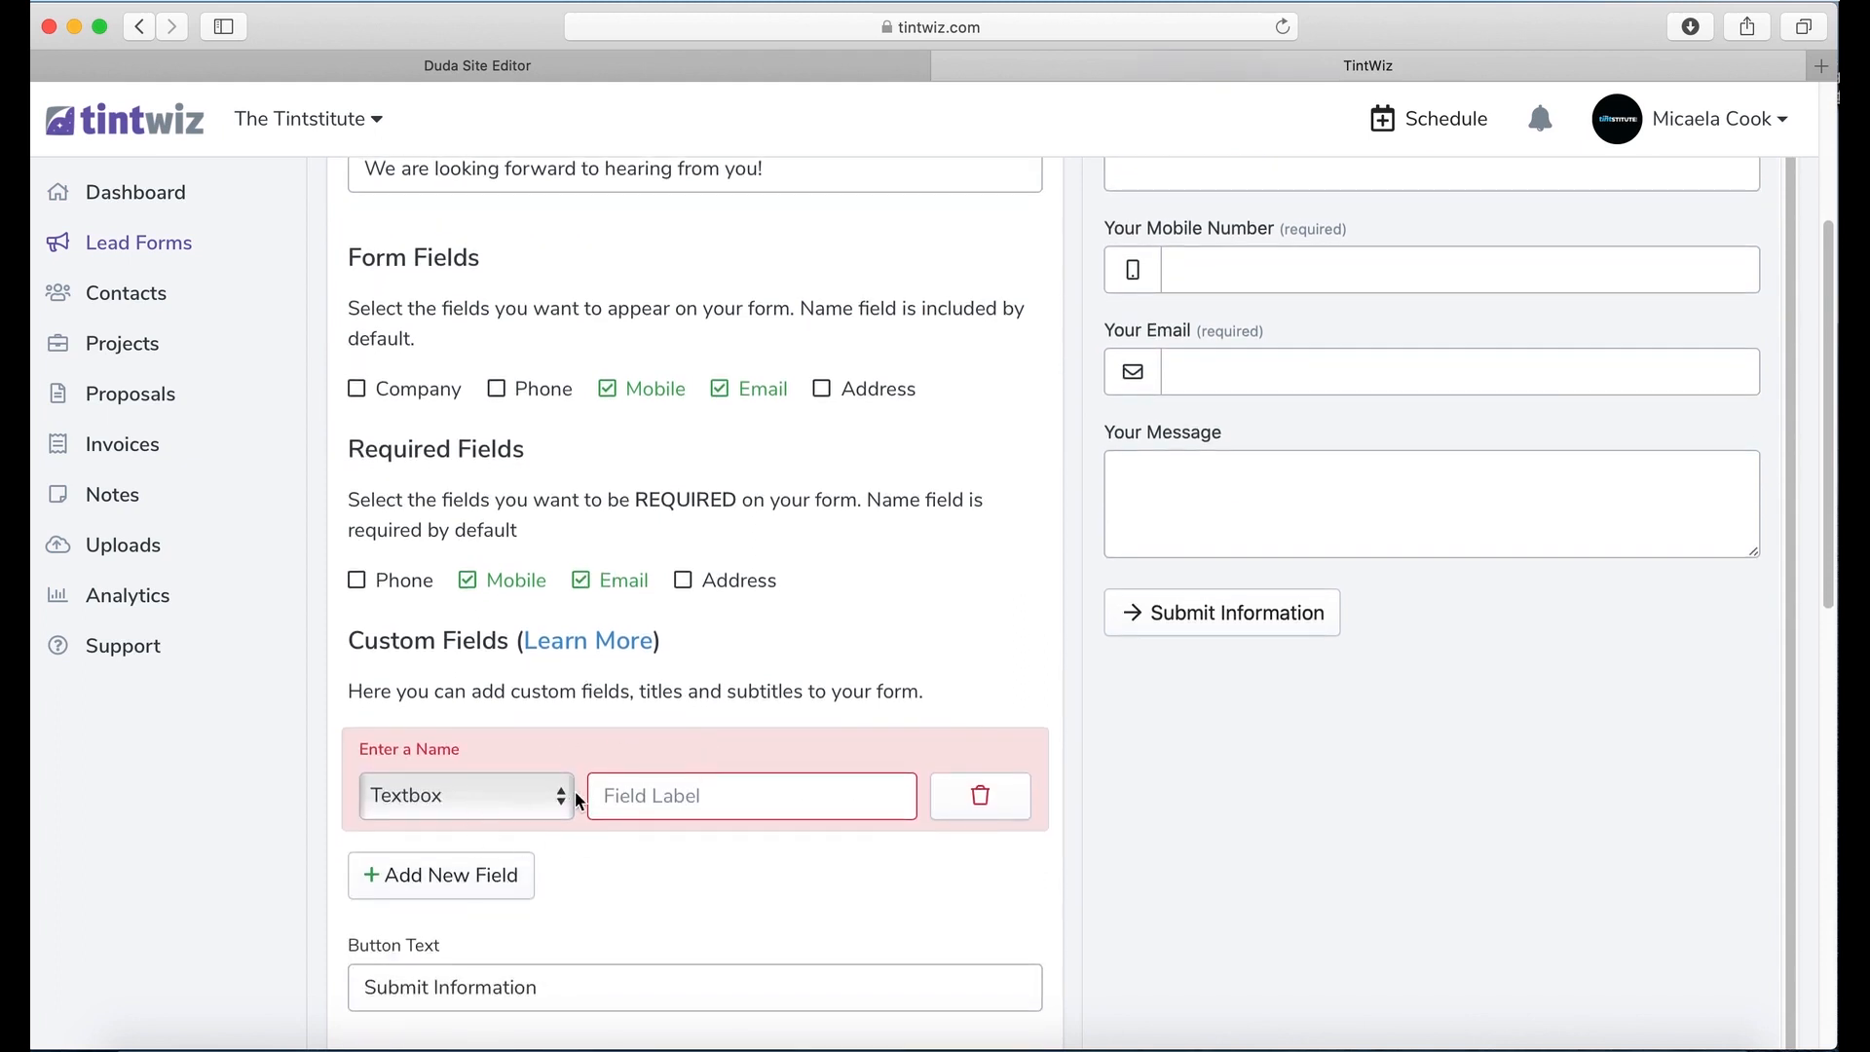
click(635, 797)
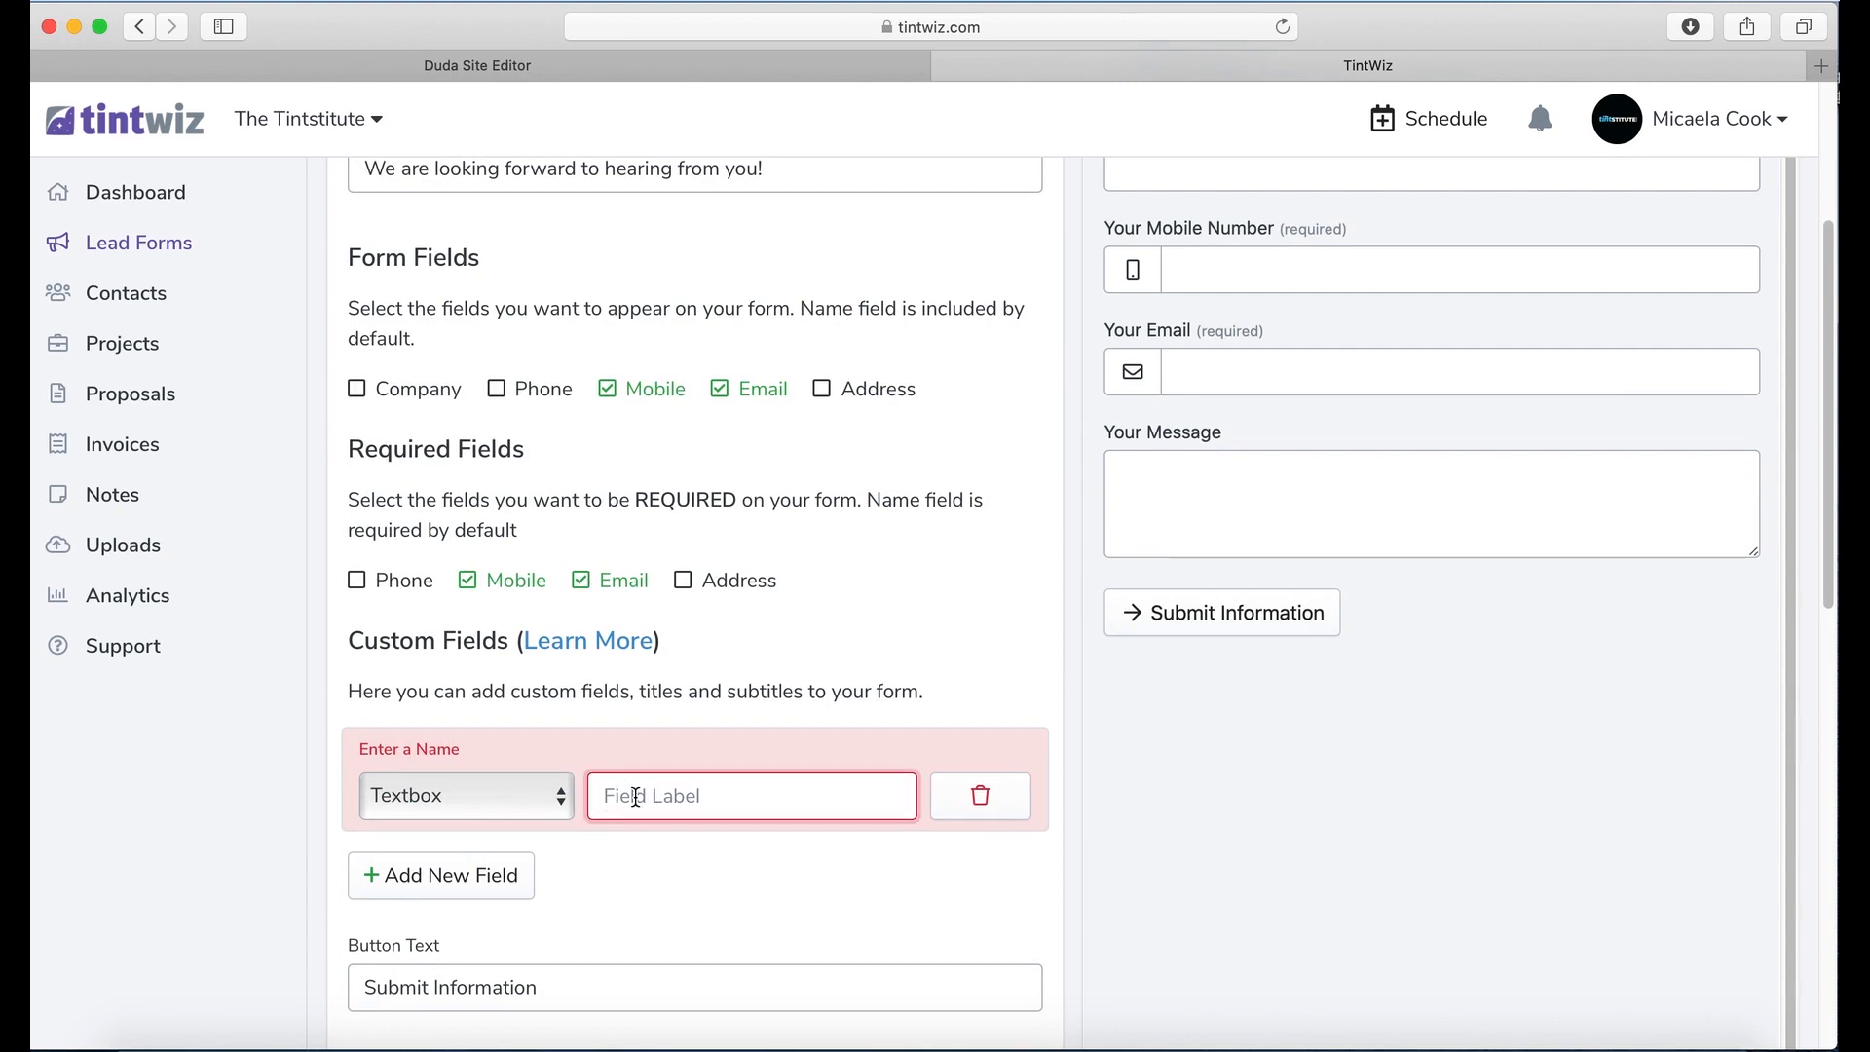
text(Make)
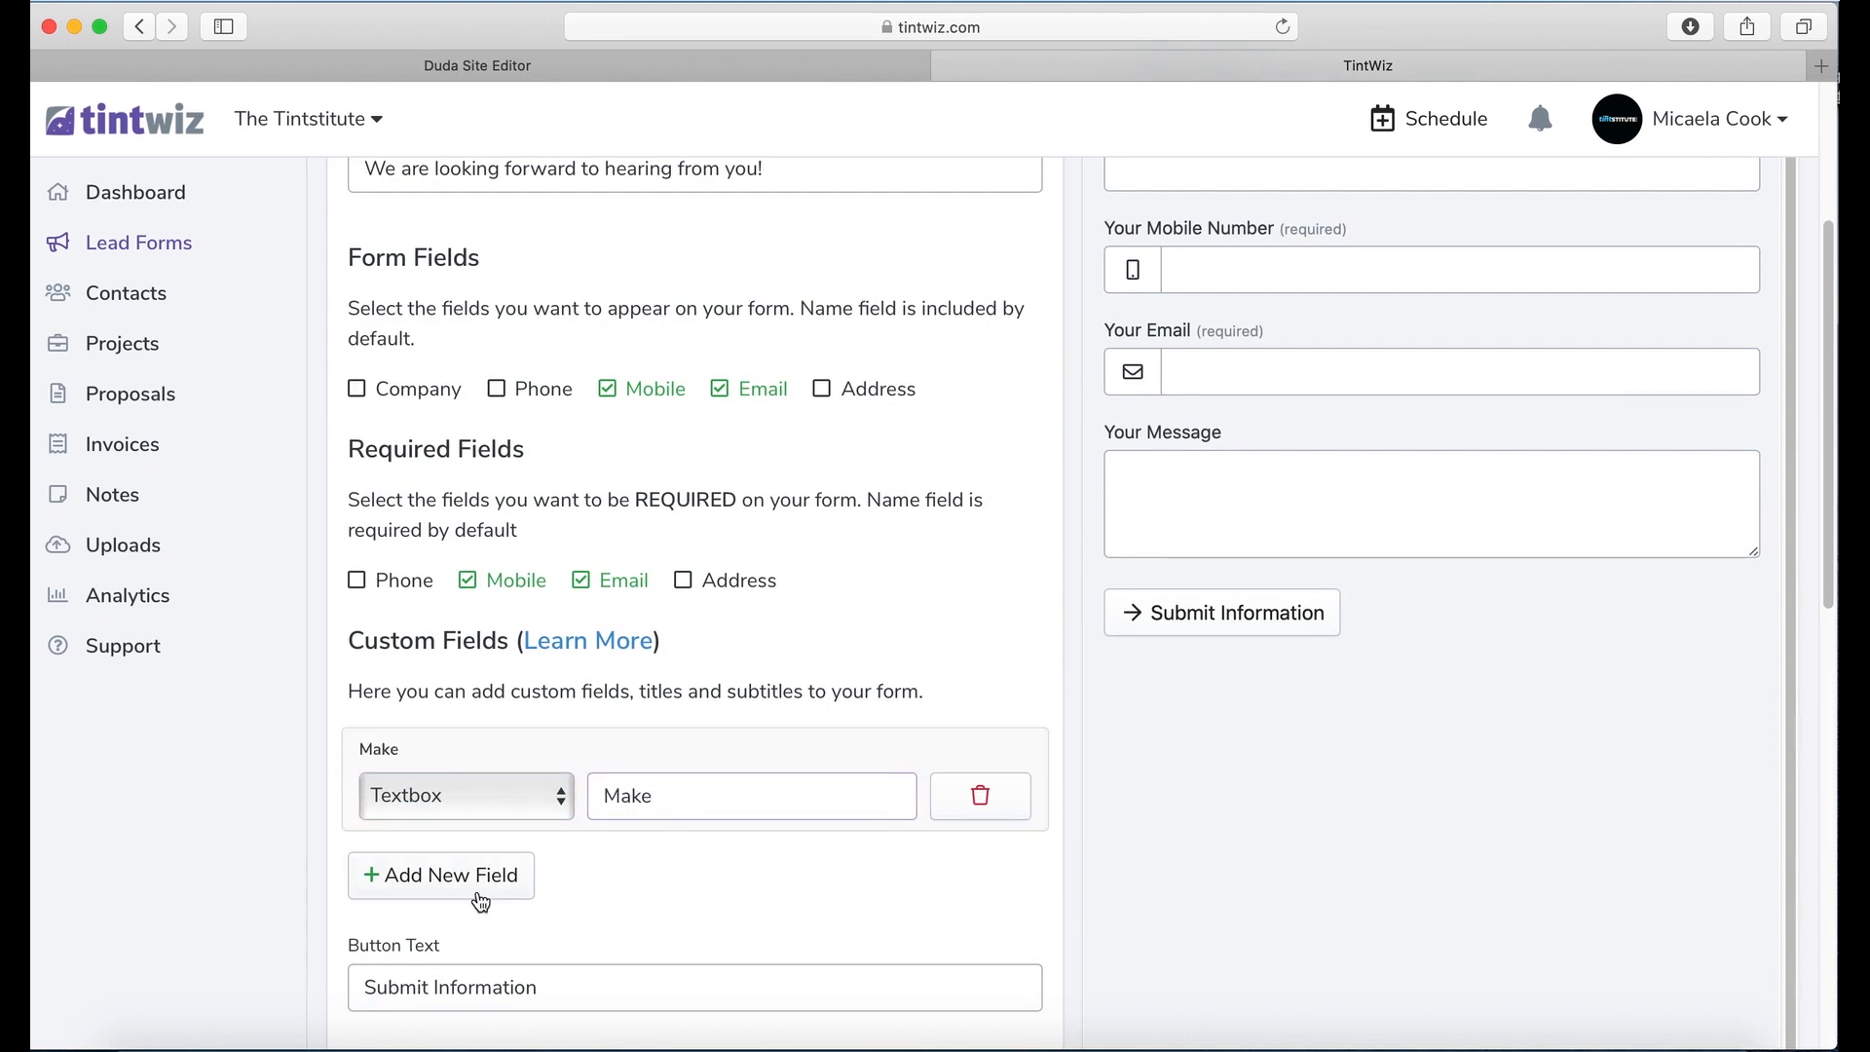
click(471, 888)
click(689, 921)
text(Model)
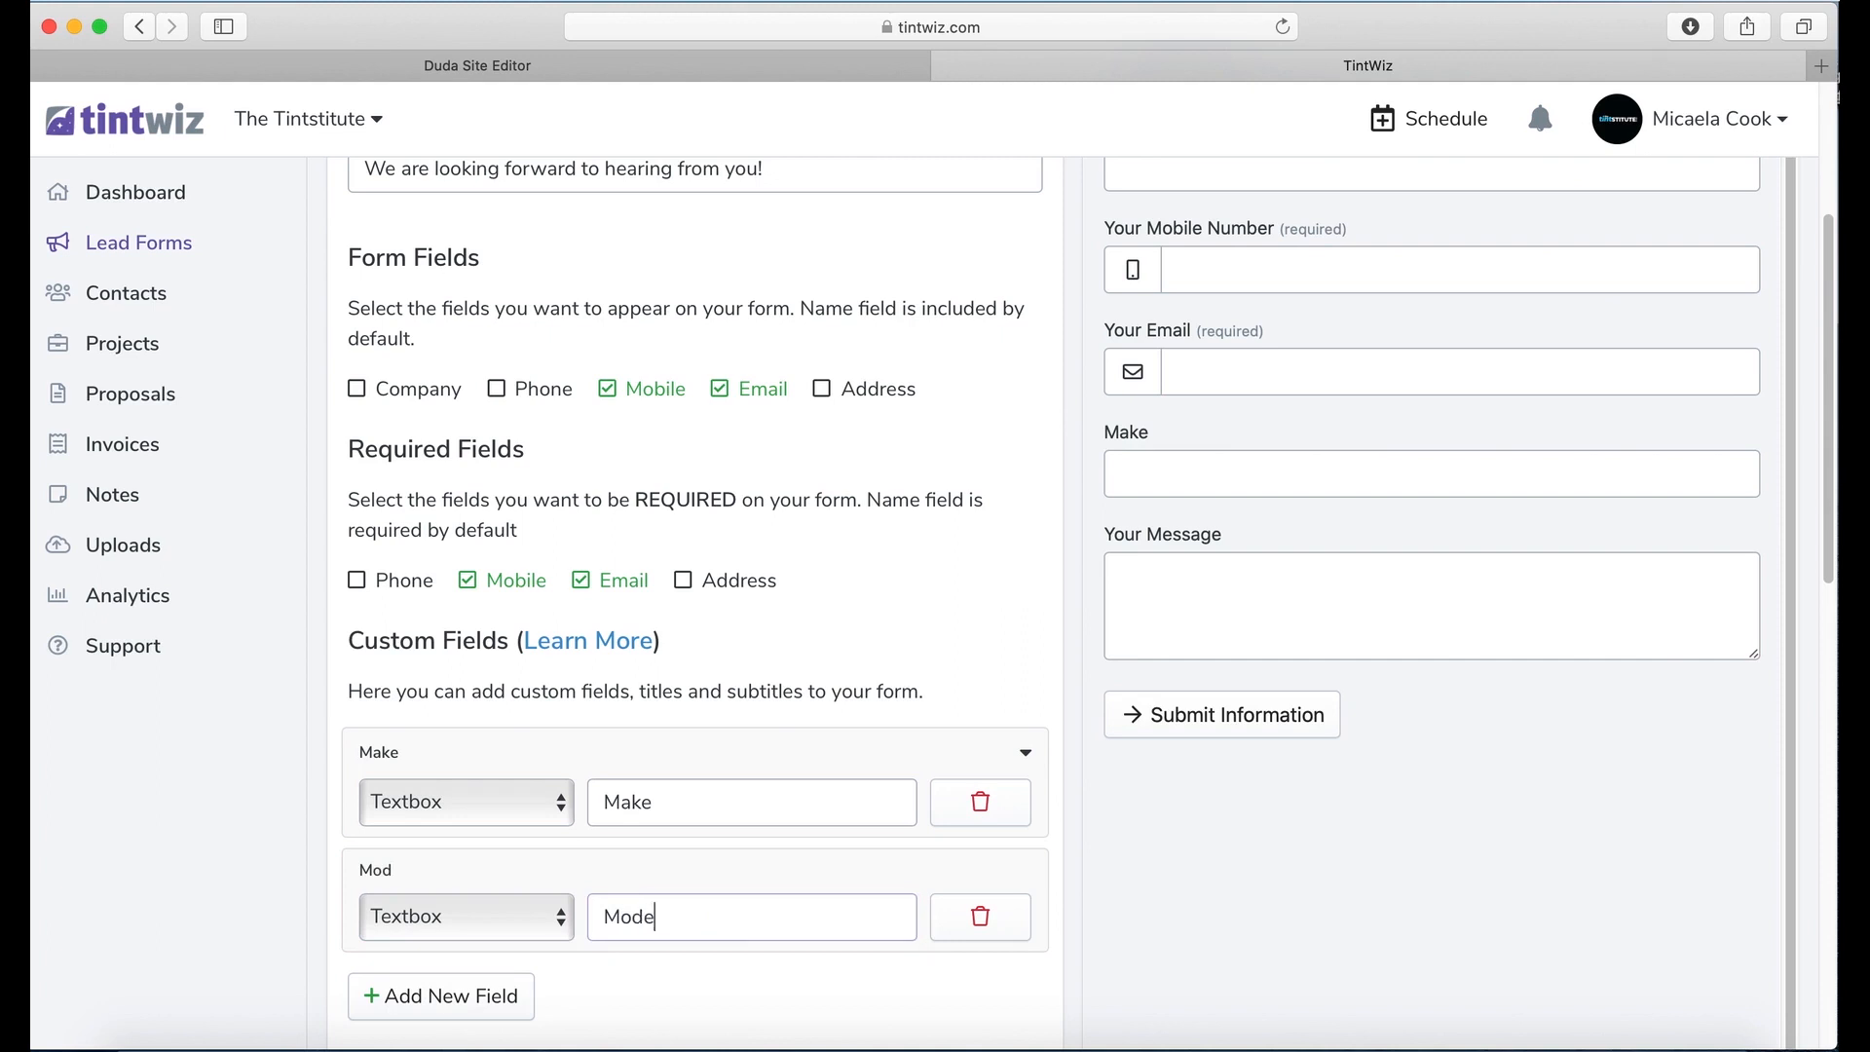
click(462, 1007)
scroll(686, 1003, down, 3)
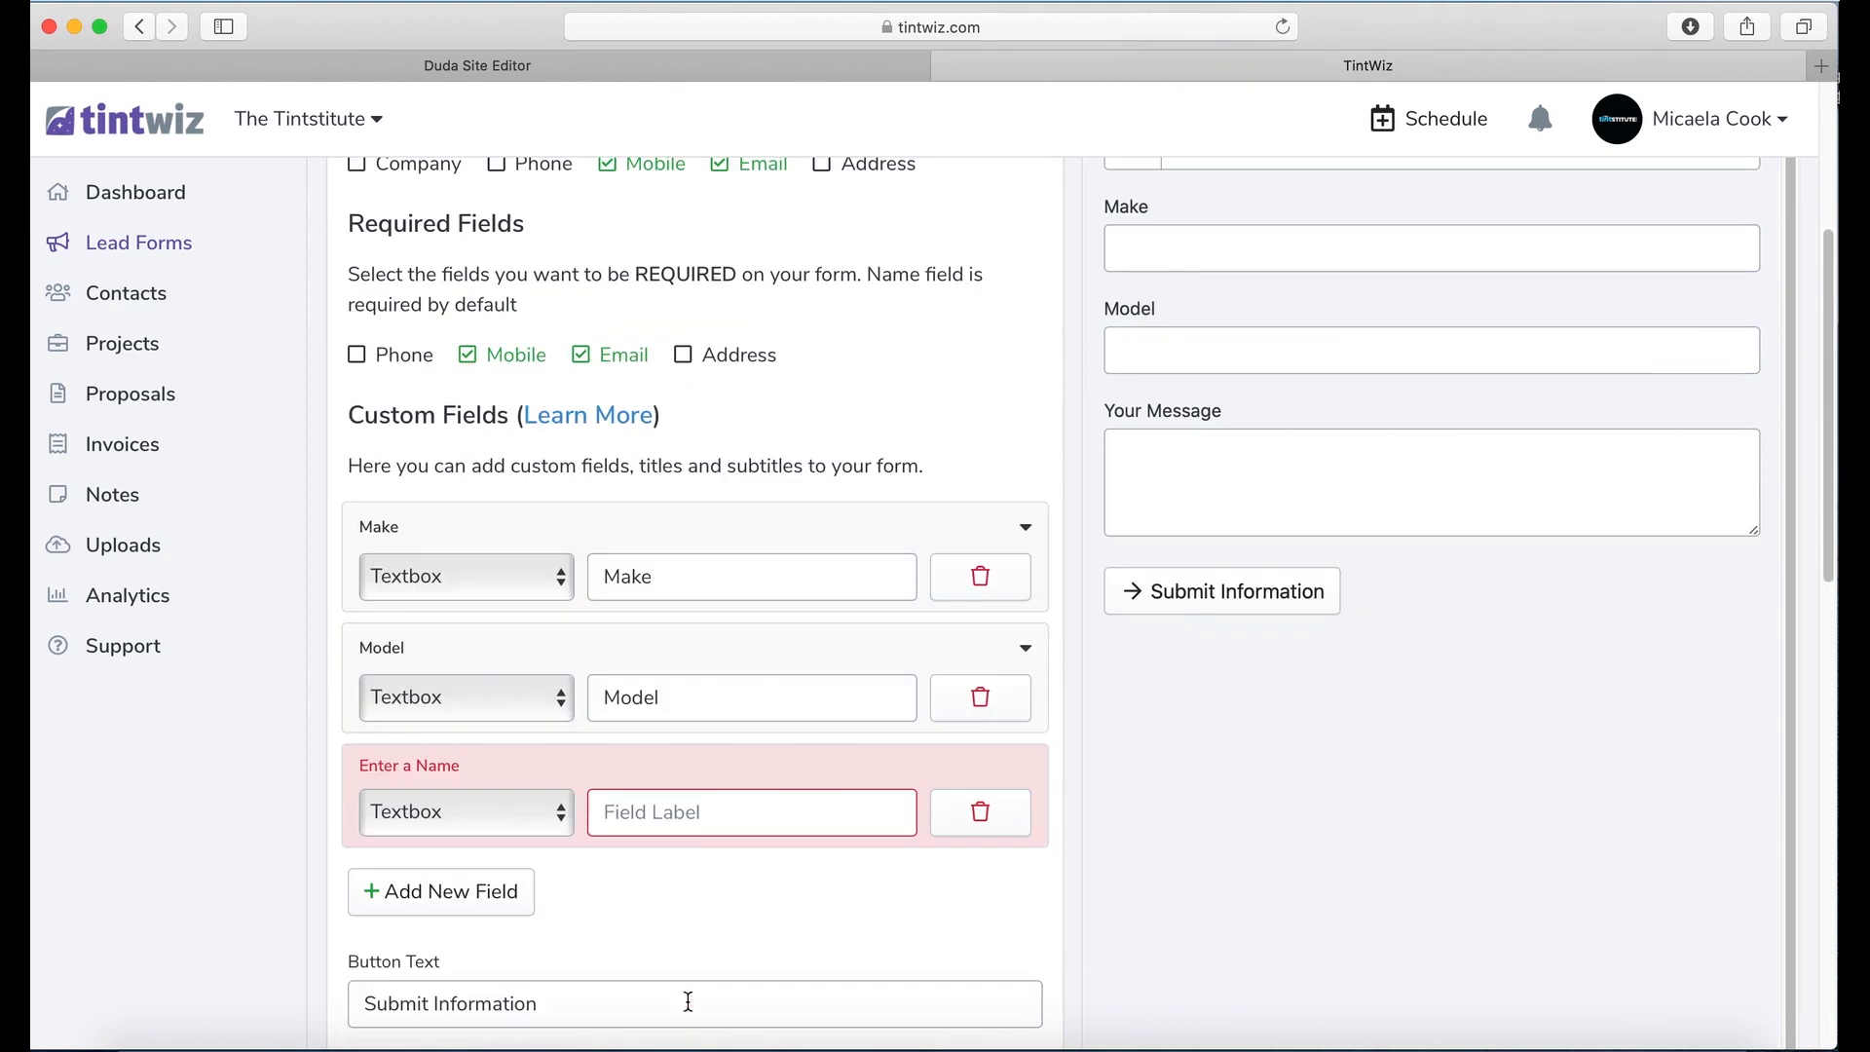
click(719, 816)
text(Year)
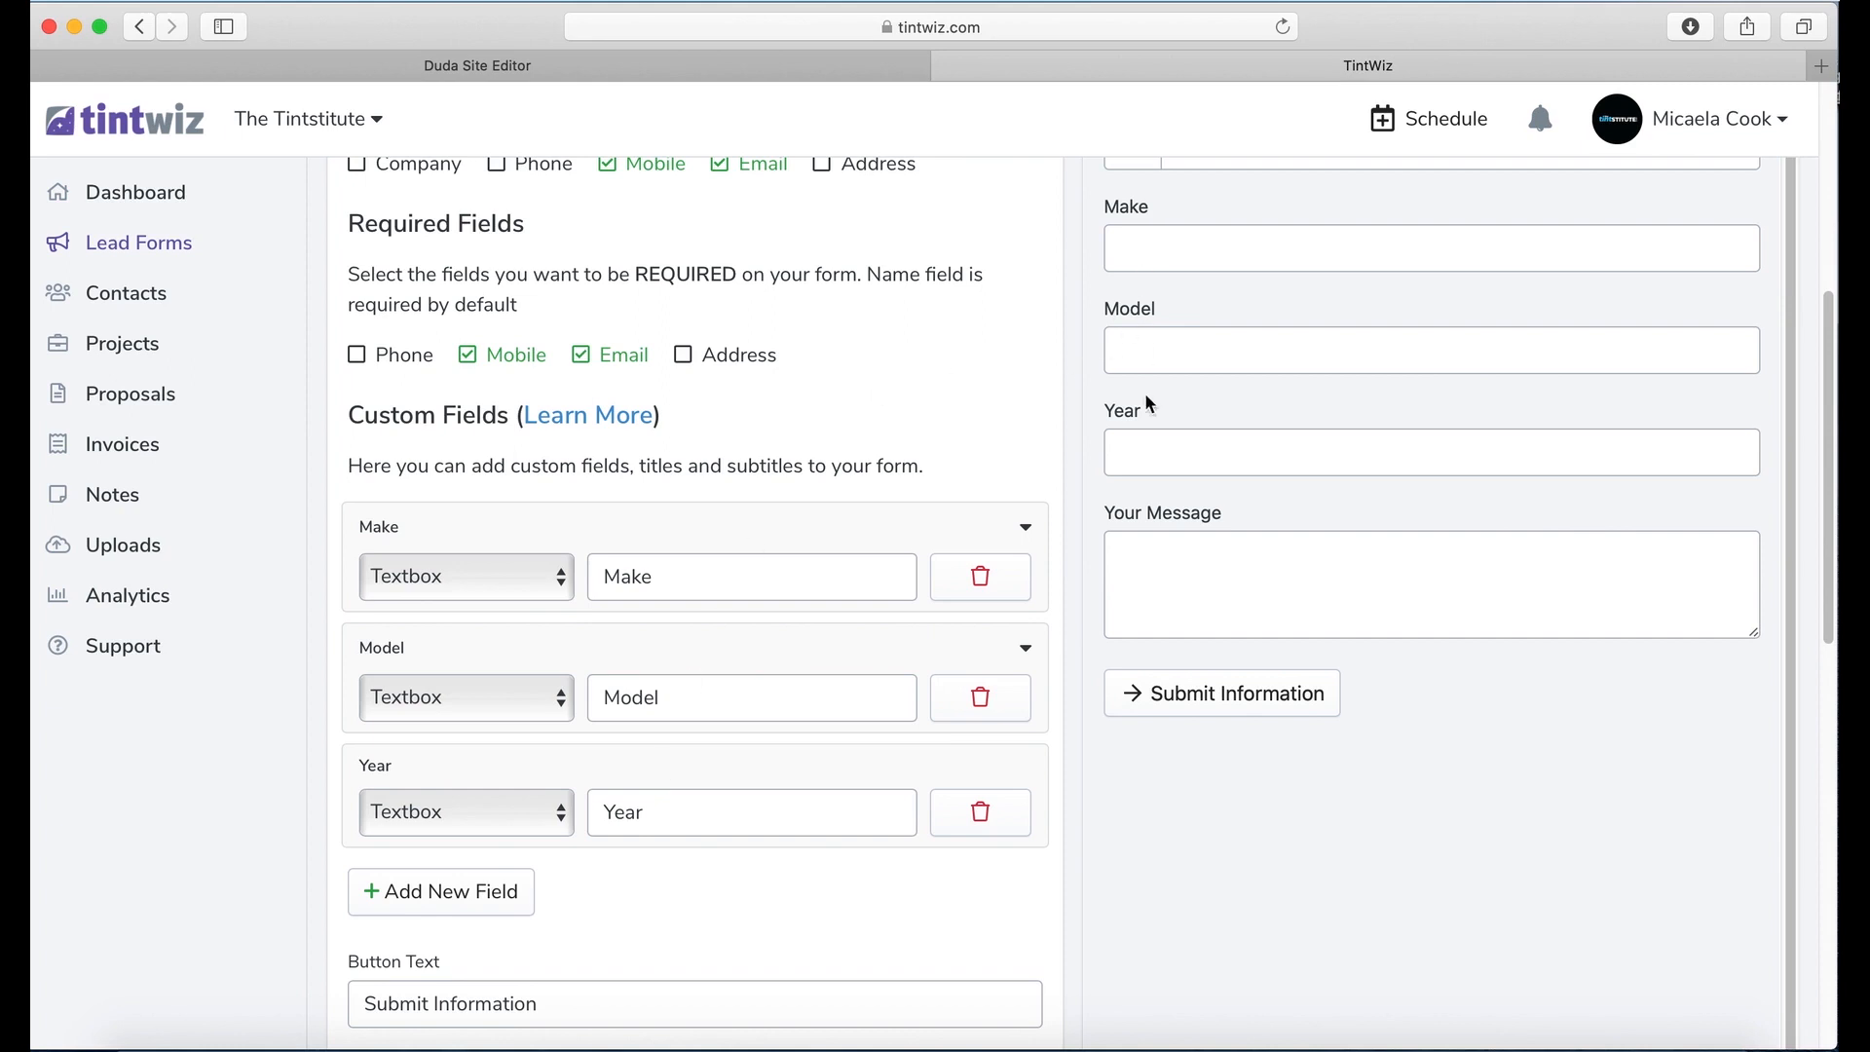
scroll(798, 745, down, 2)
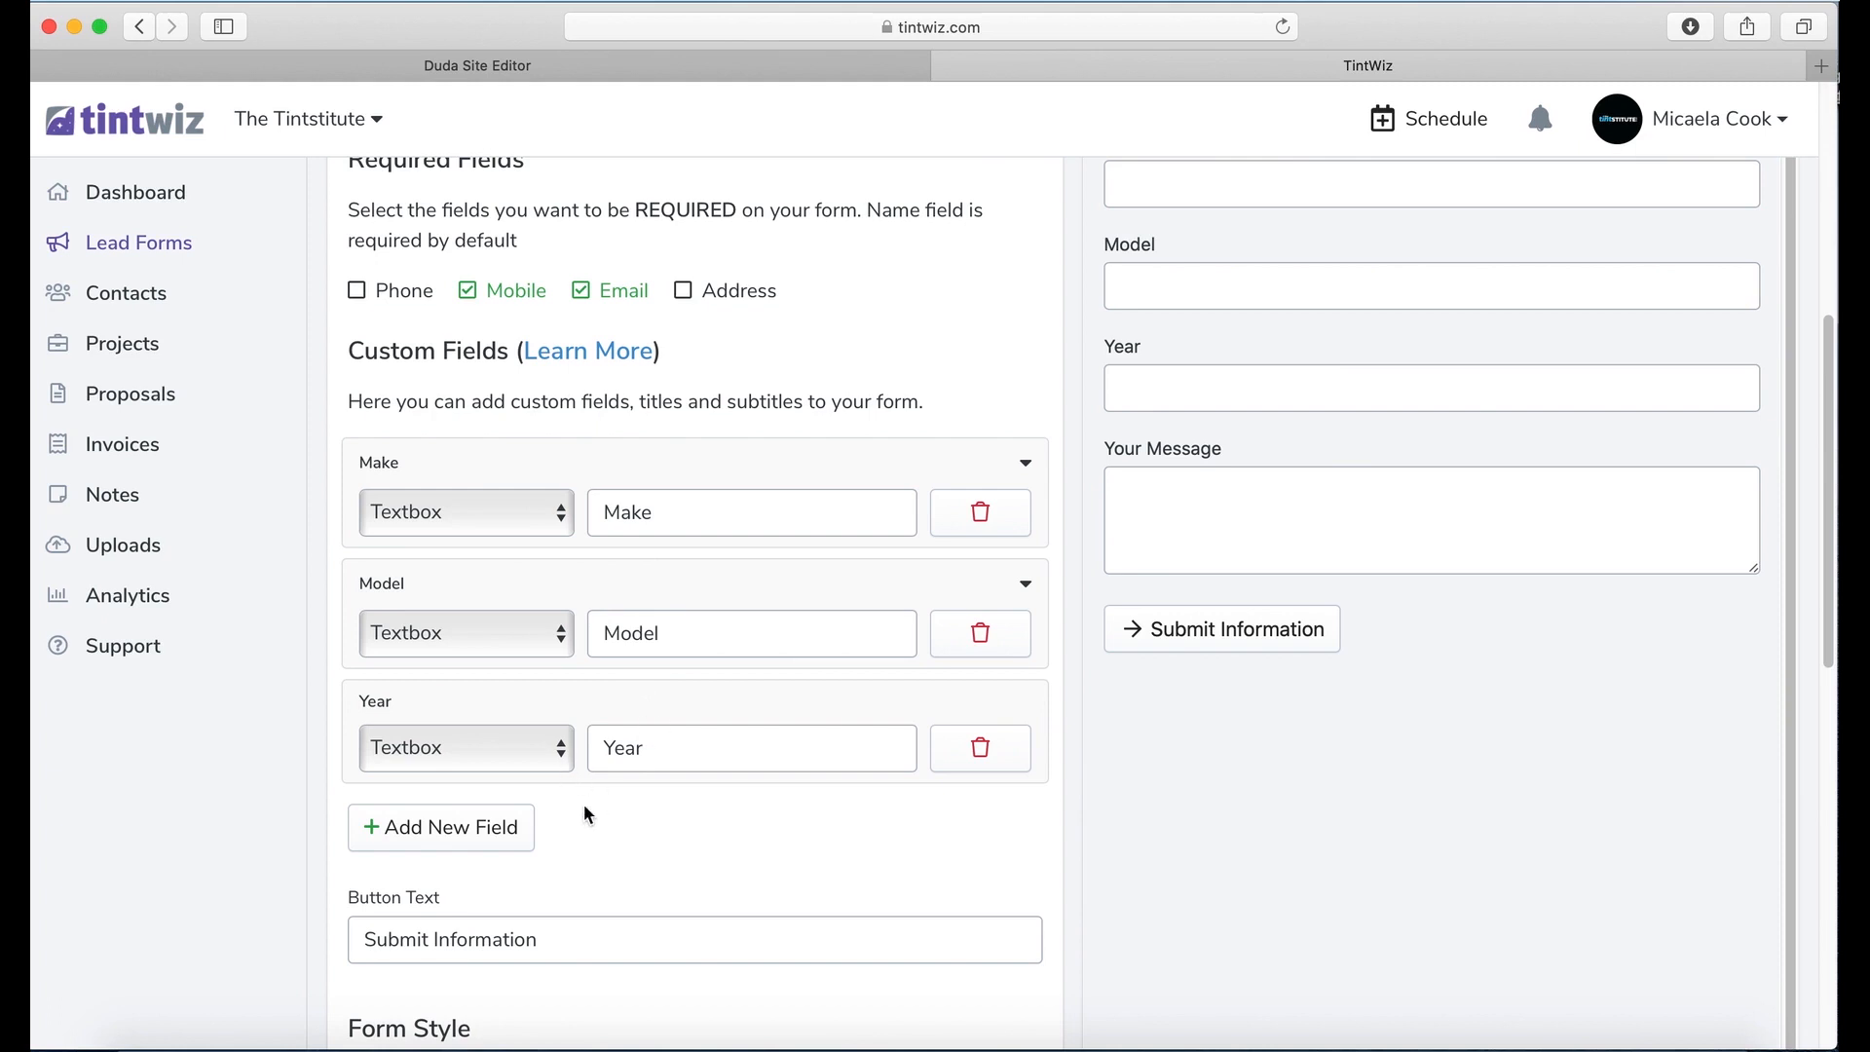
Step: Add a dropdown 'What Service are you looking for?' with options PPF, Tinting, Vinyl Wraps
click(419, 835)
scroll(585, 799, down, 1)
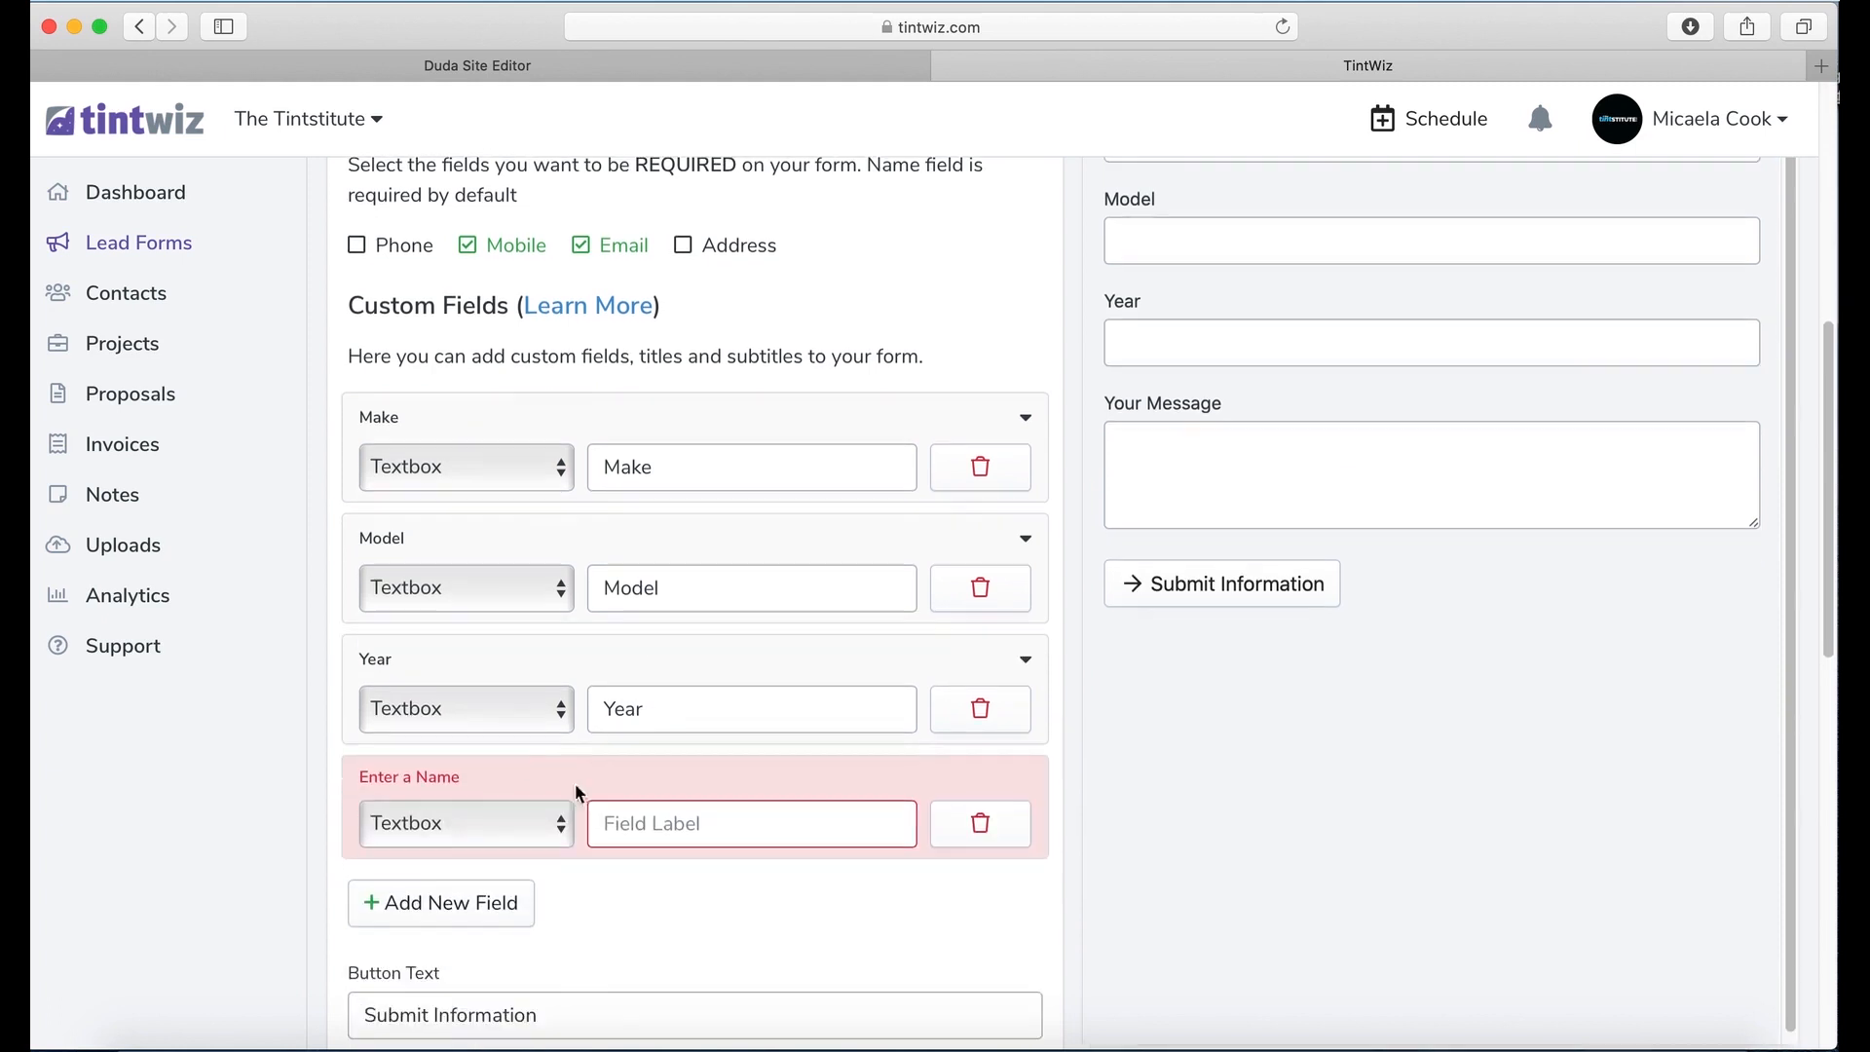
click(471, 822)
click(493, 868)
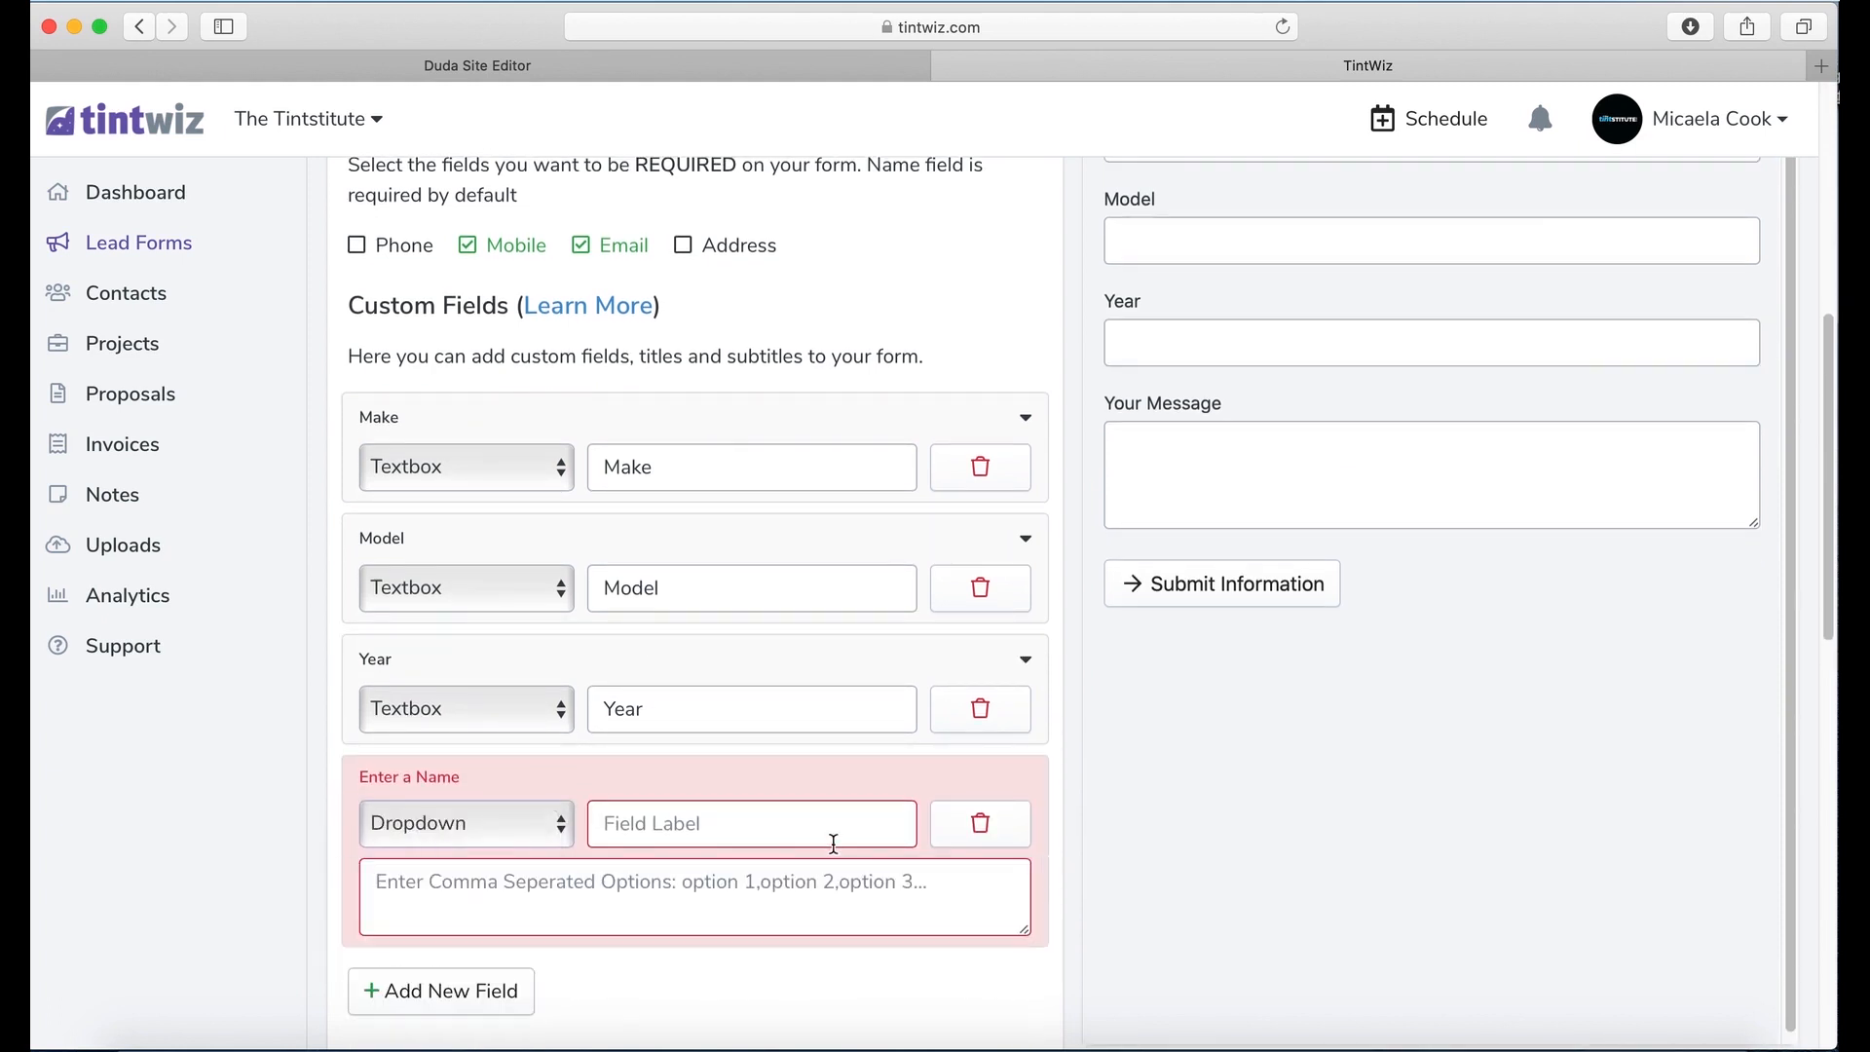
click(789, 831)
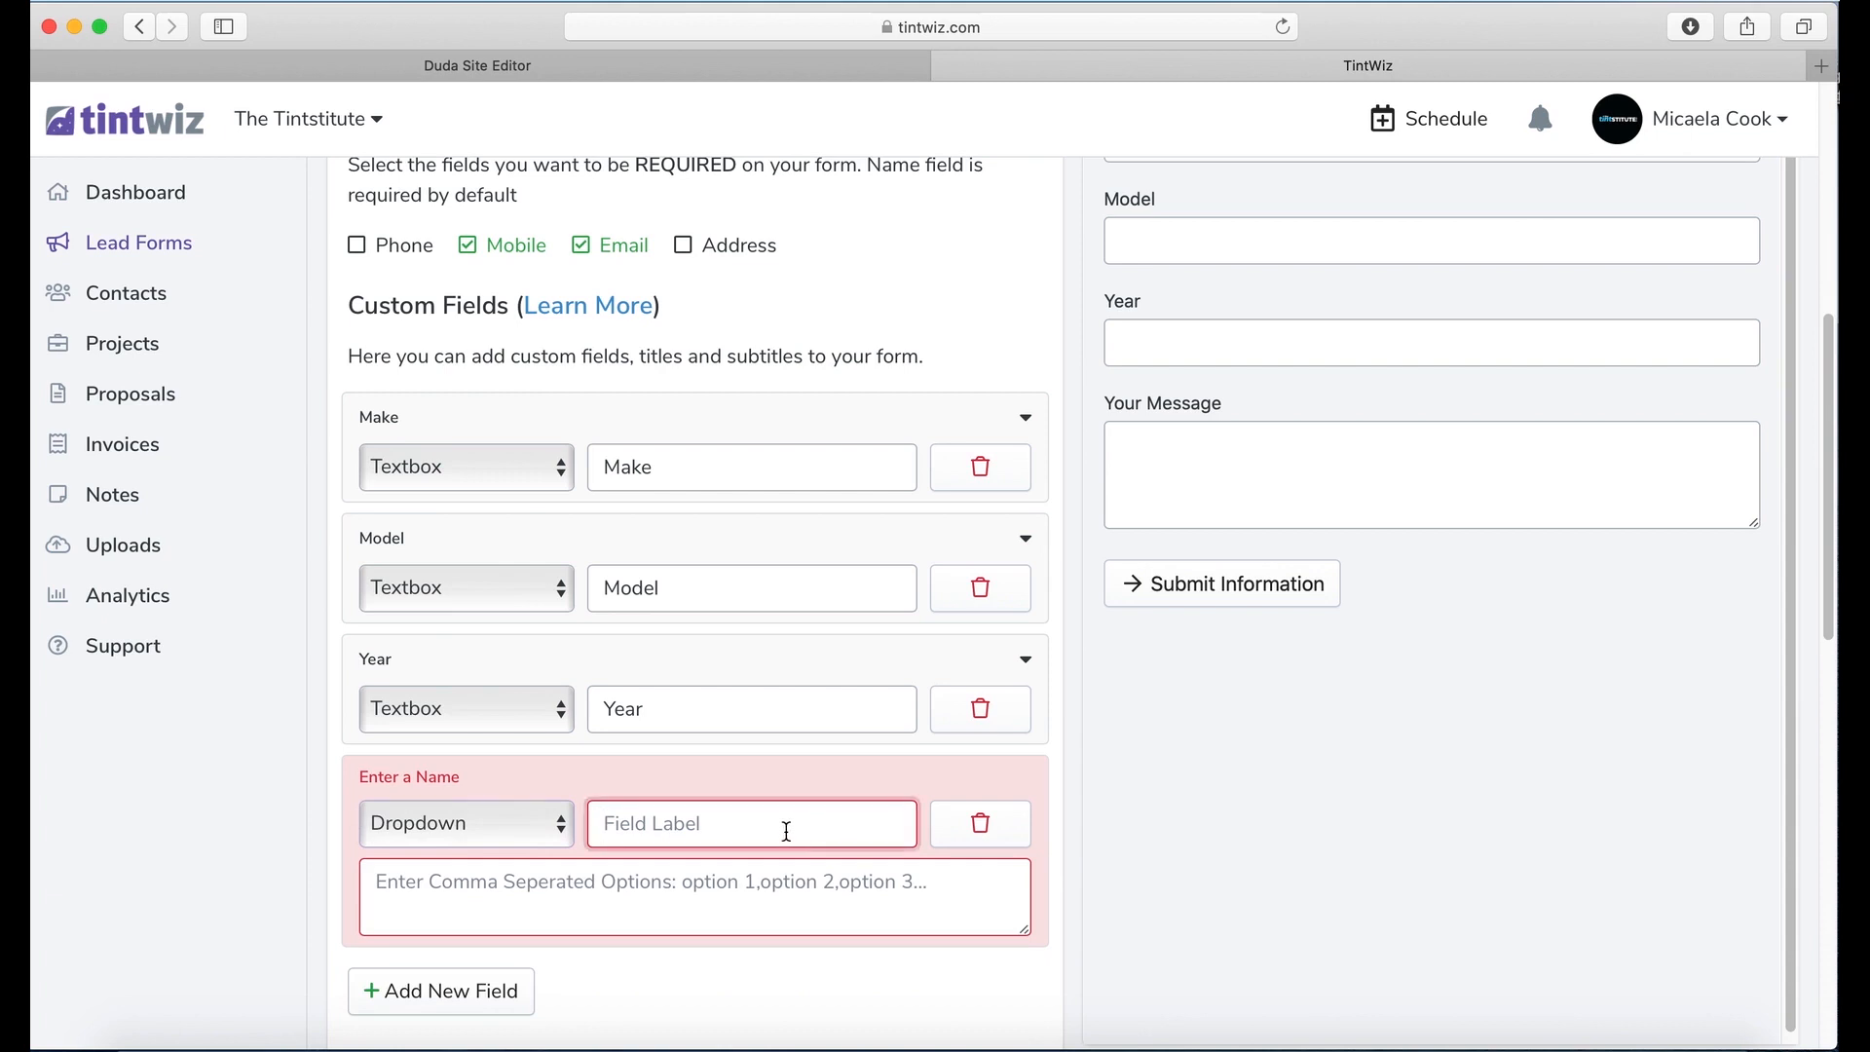
text(PP)
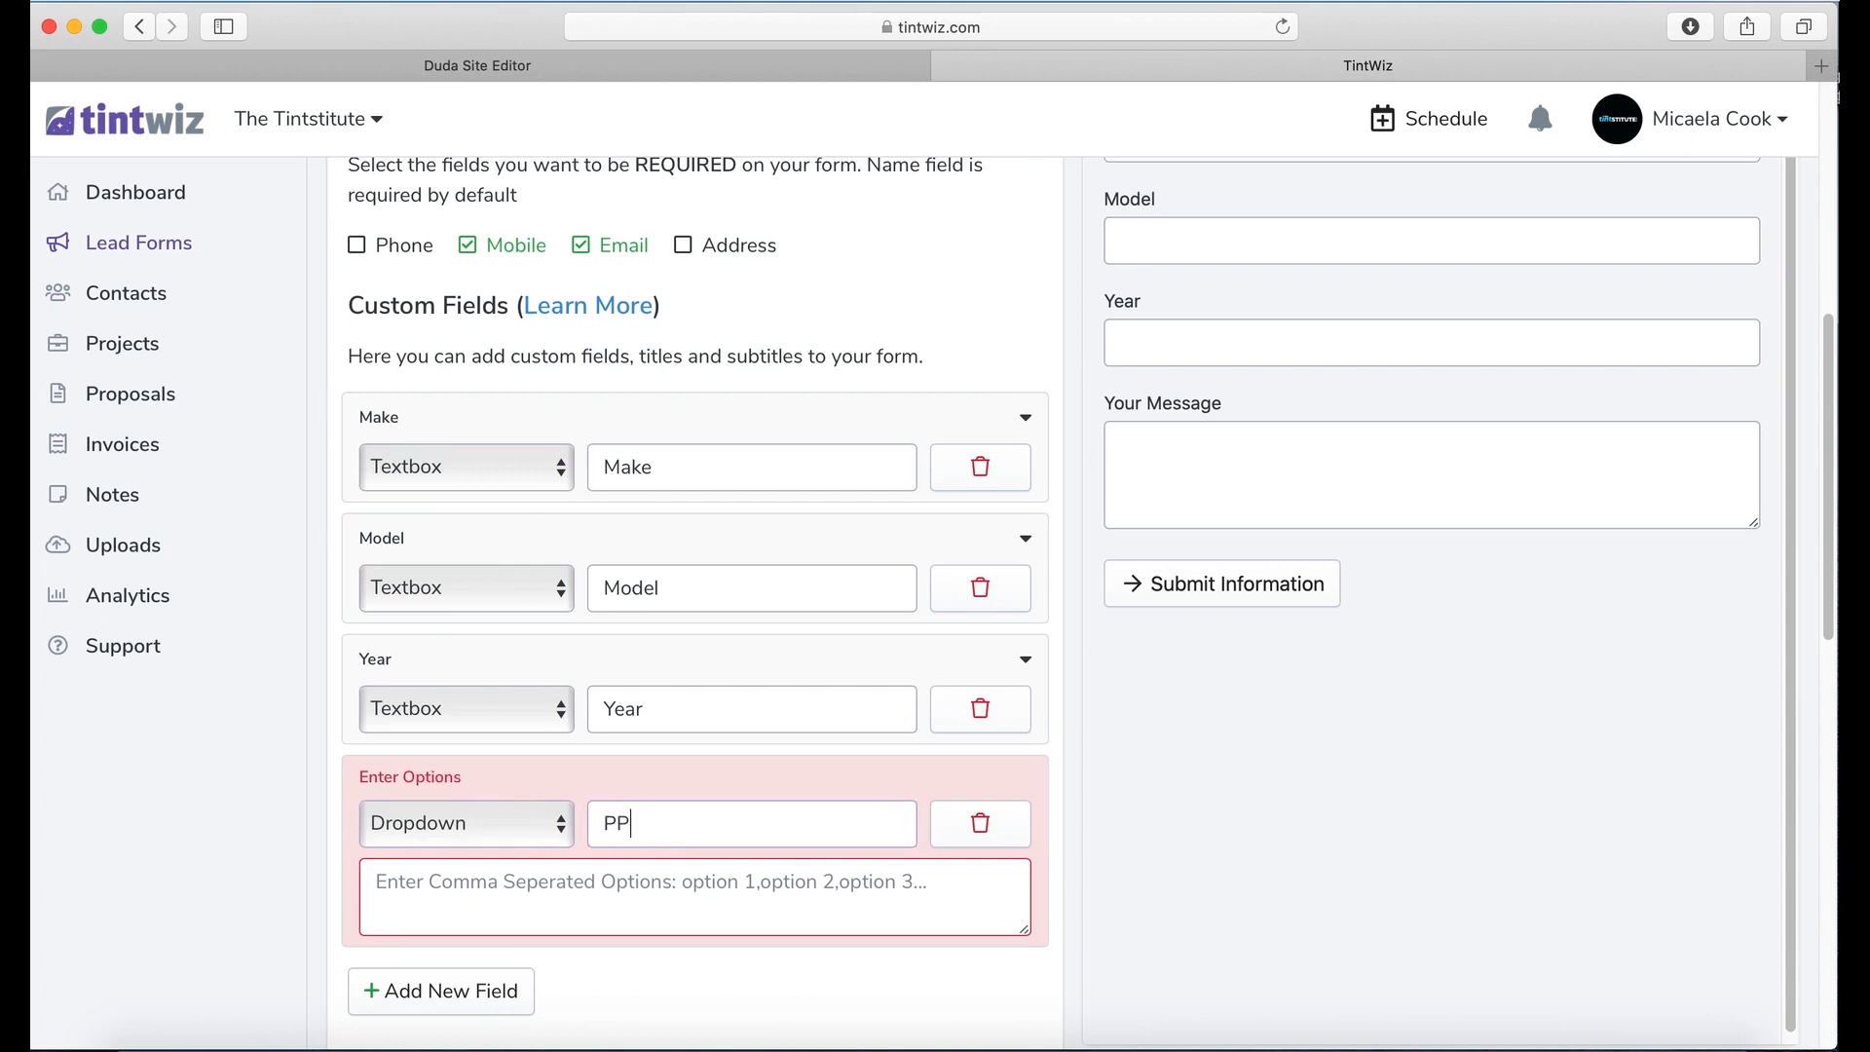
text(F or Tinting)
click(754, 879)
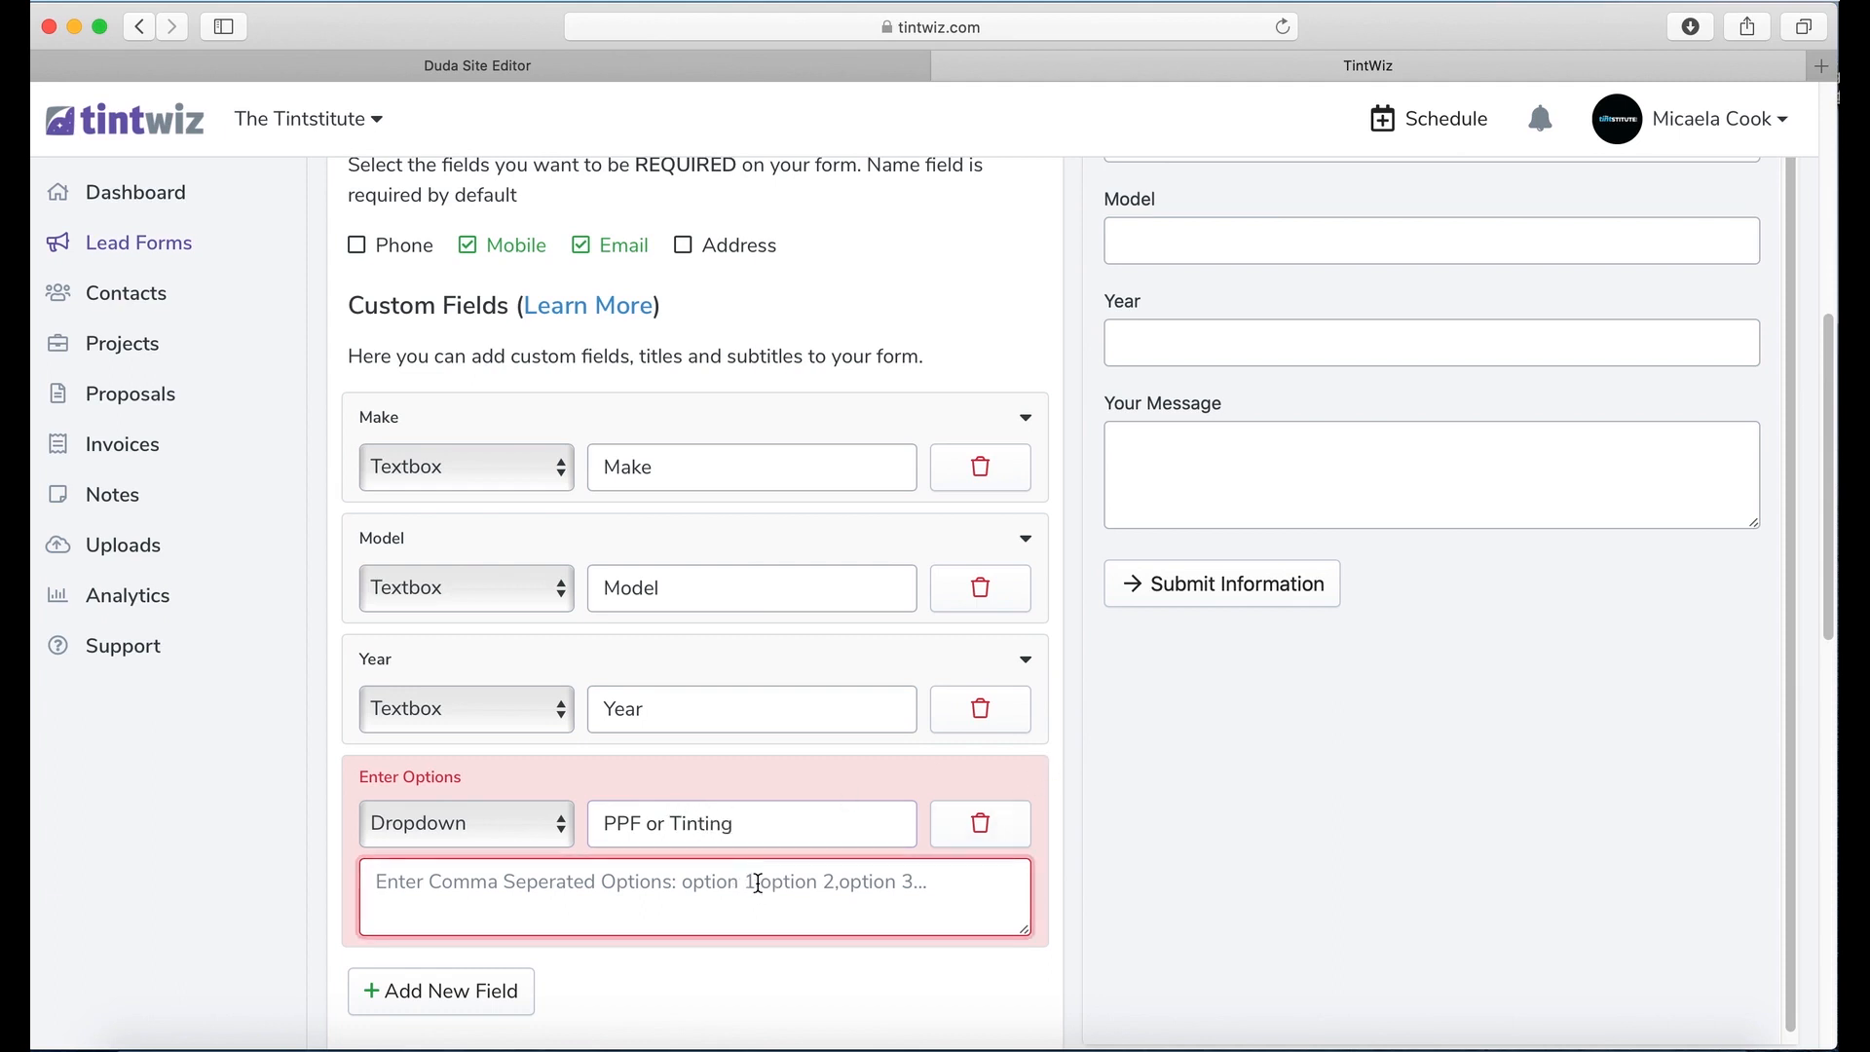
text(PPF,)
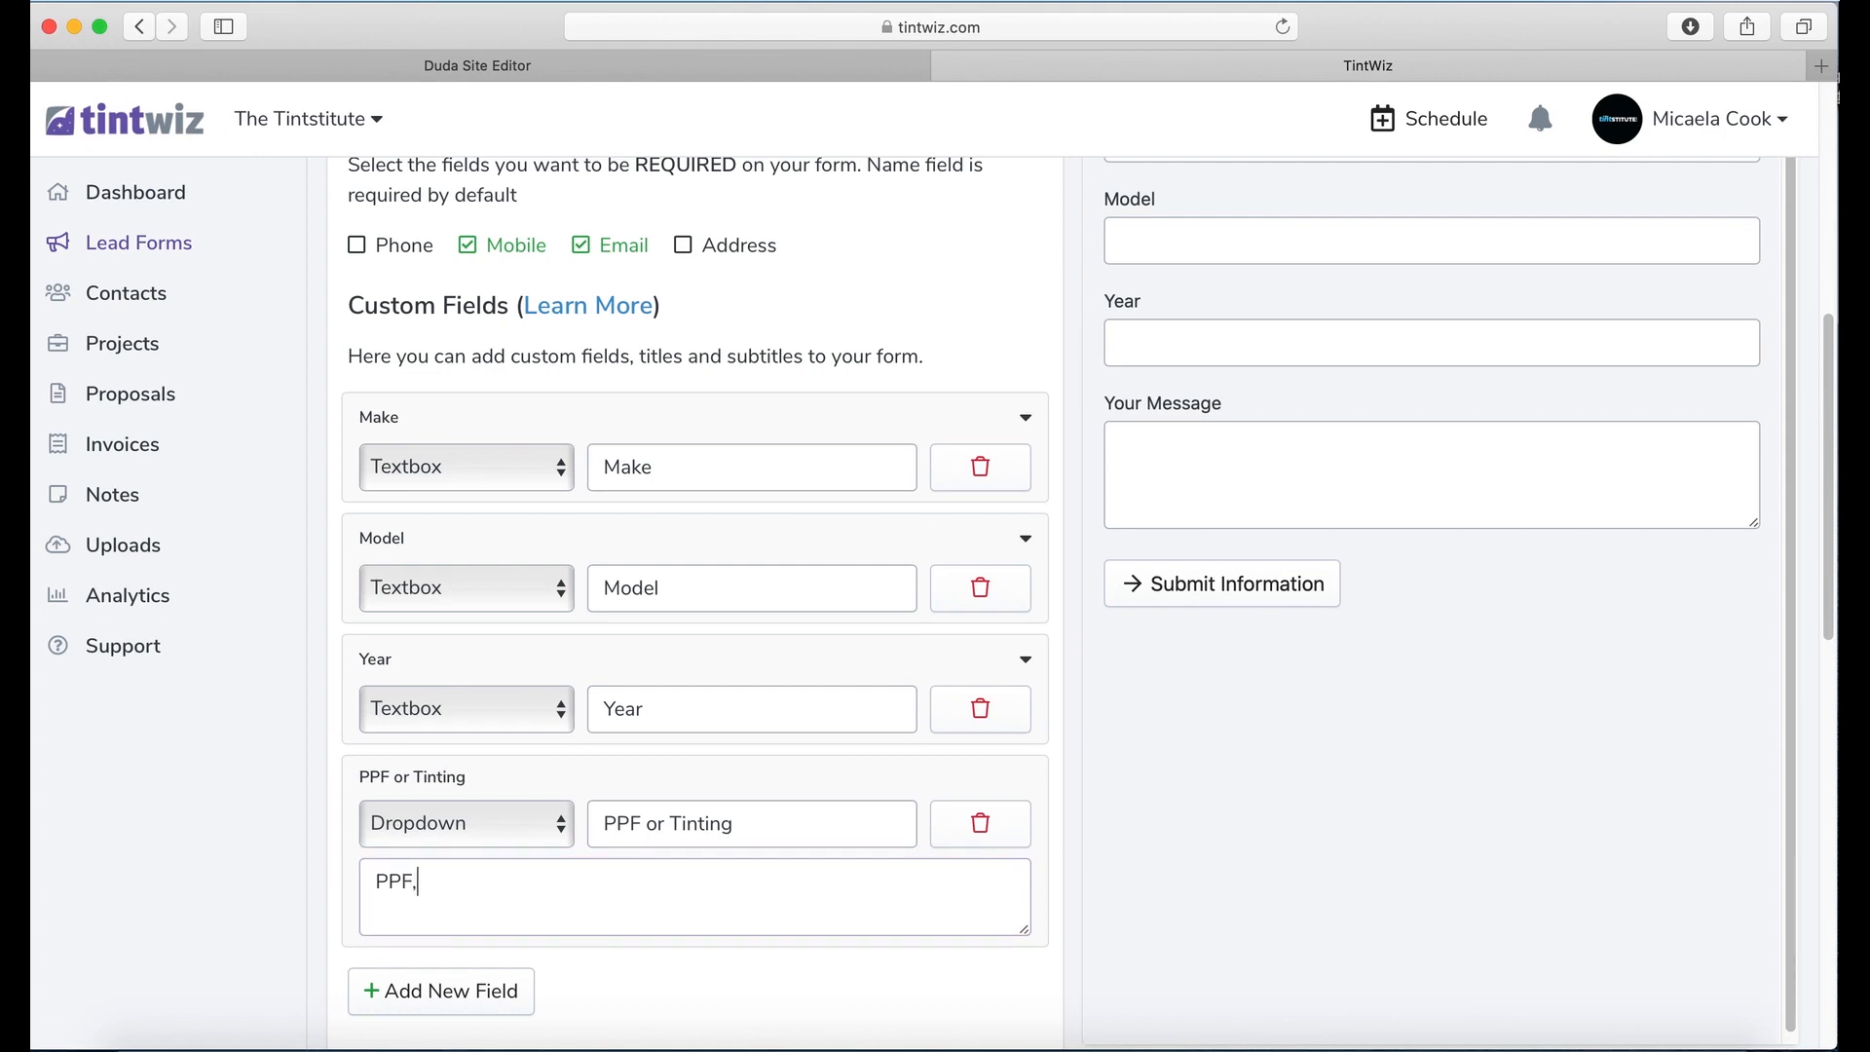
text( Tinting)
drag(884, 826, 589, 810)
text(What )
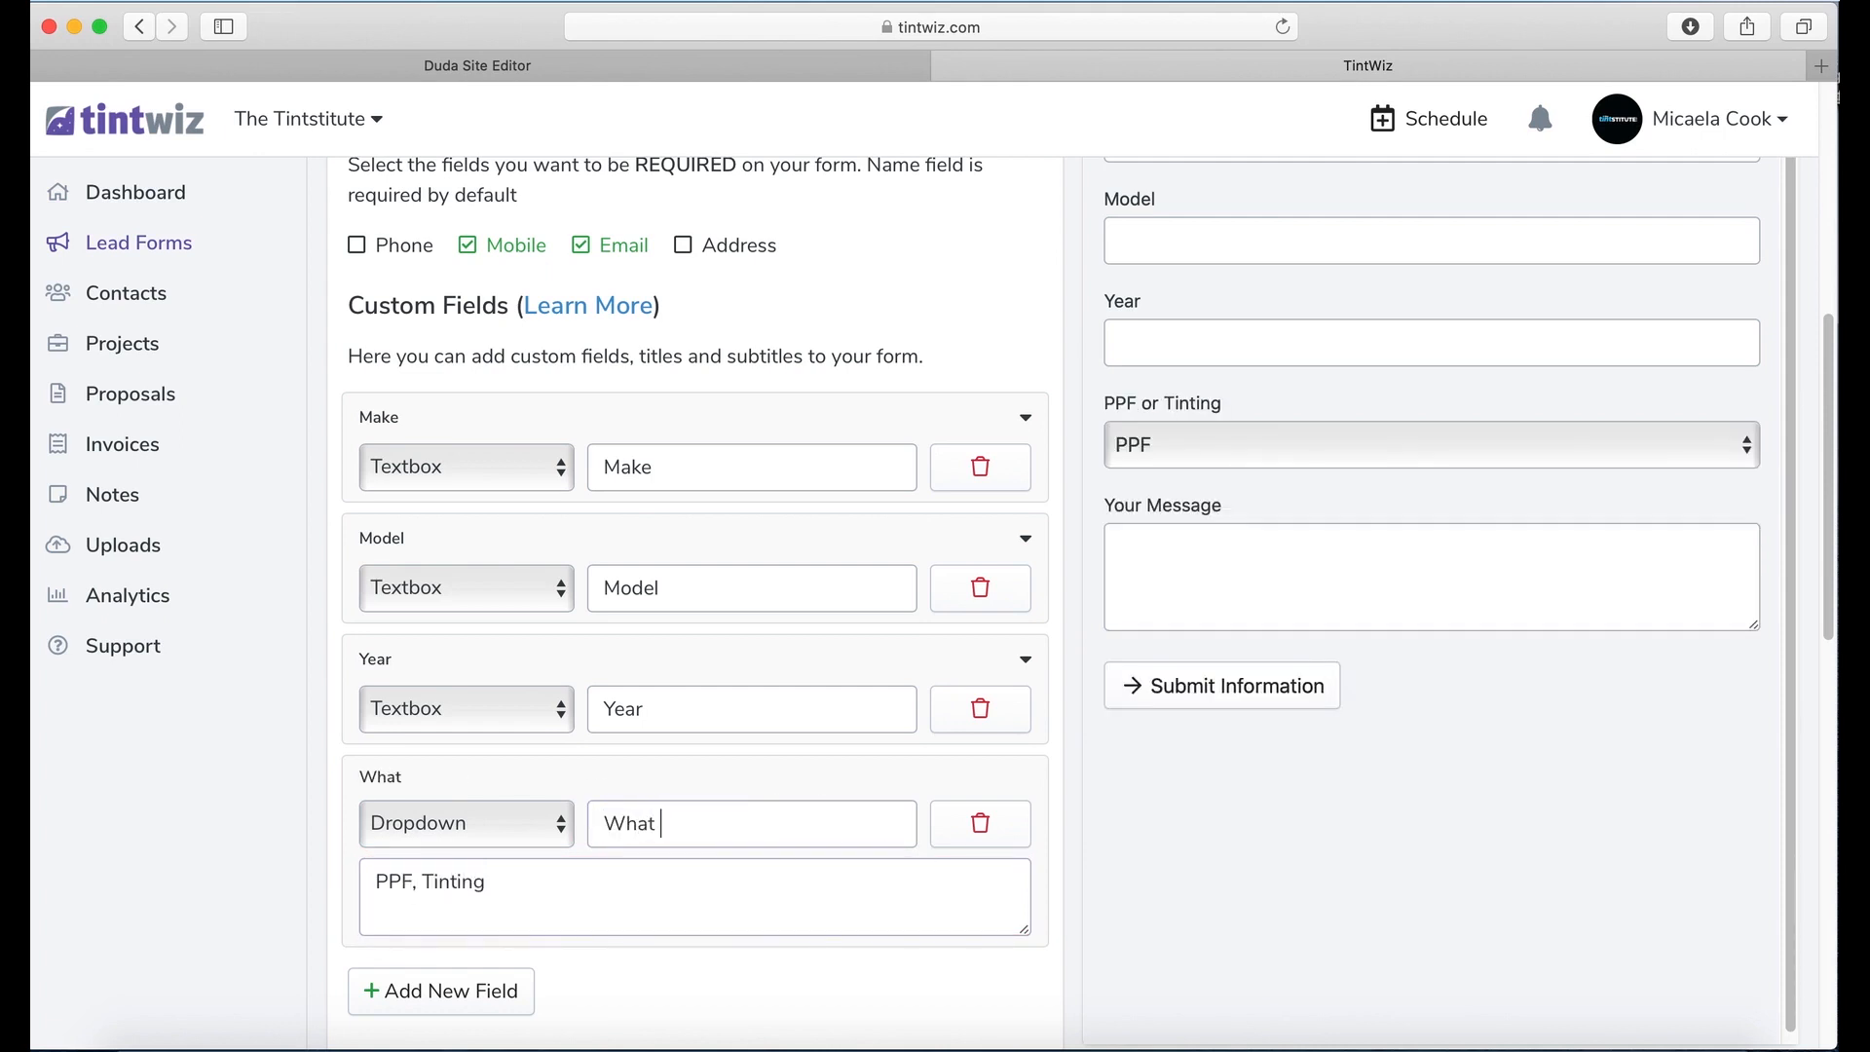
text(Servic)
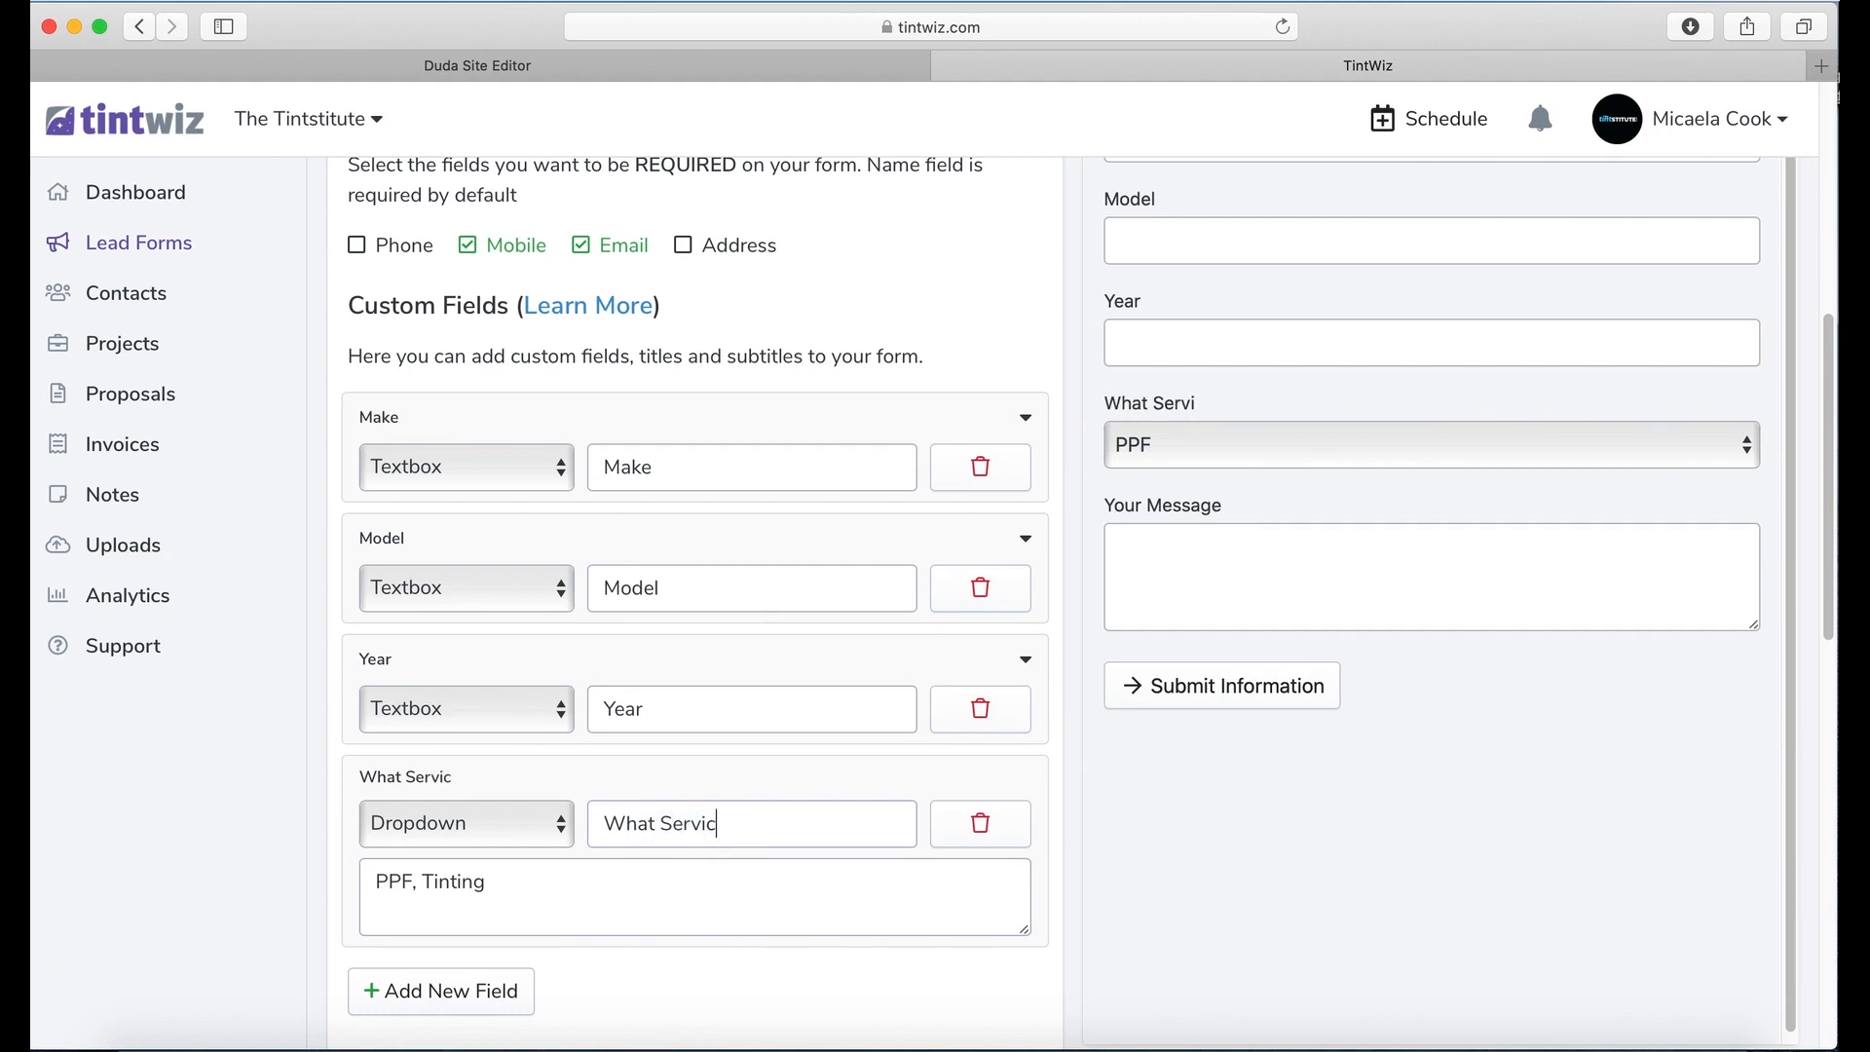
text(e are you looking for?)
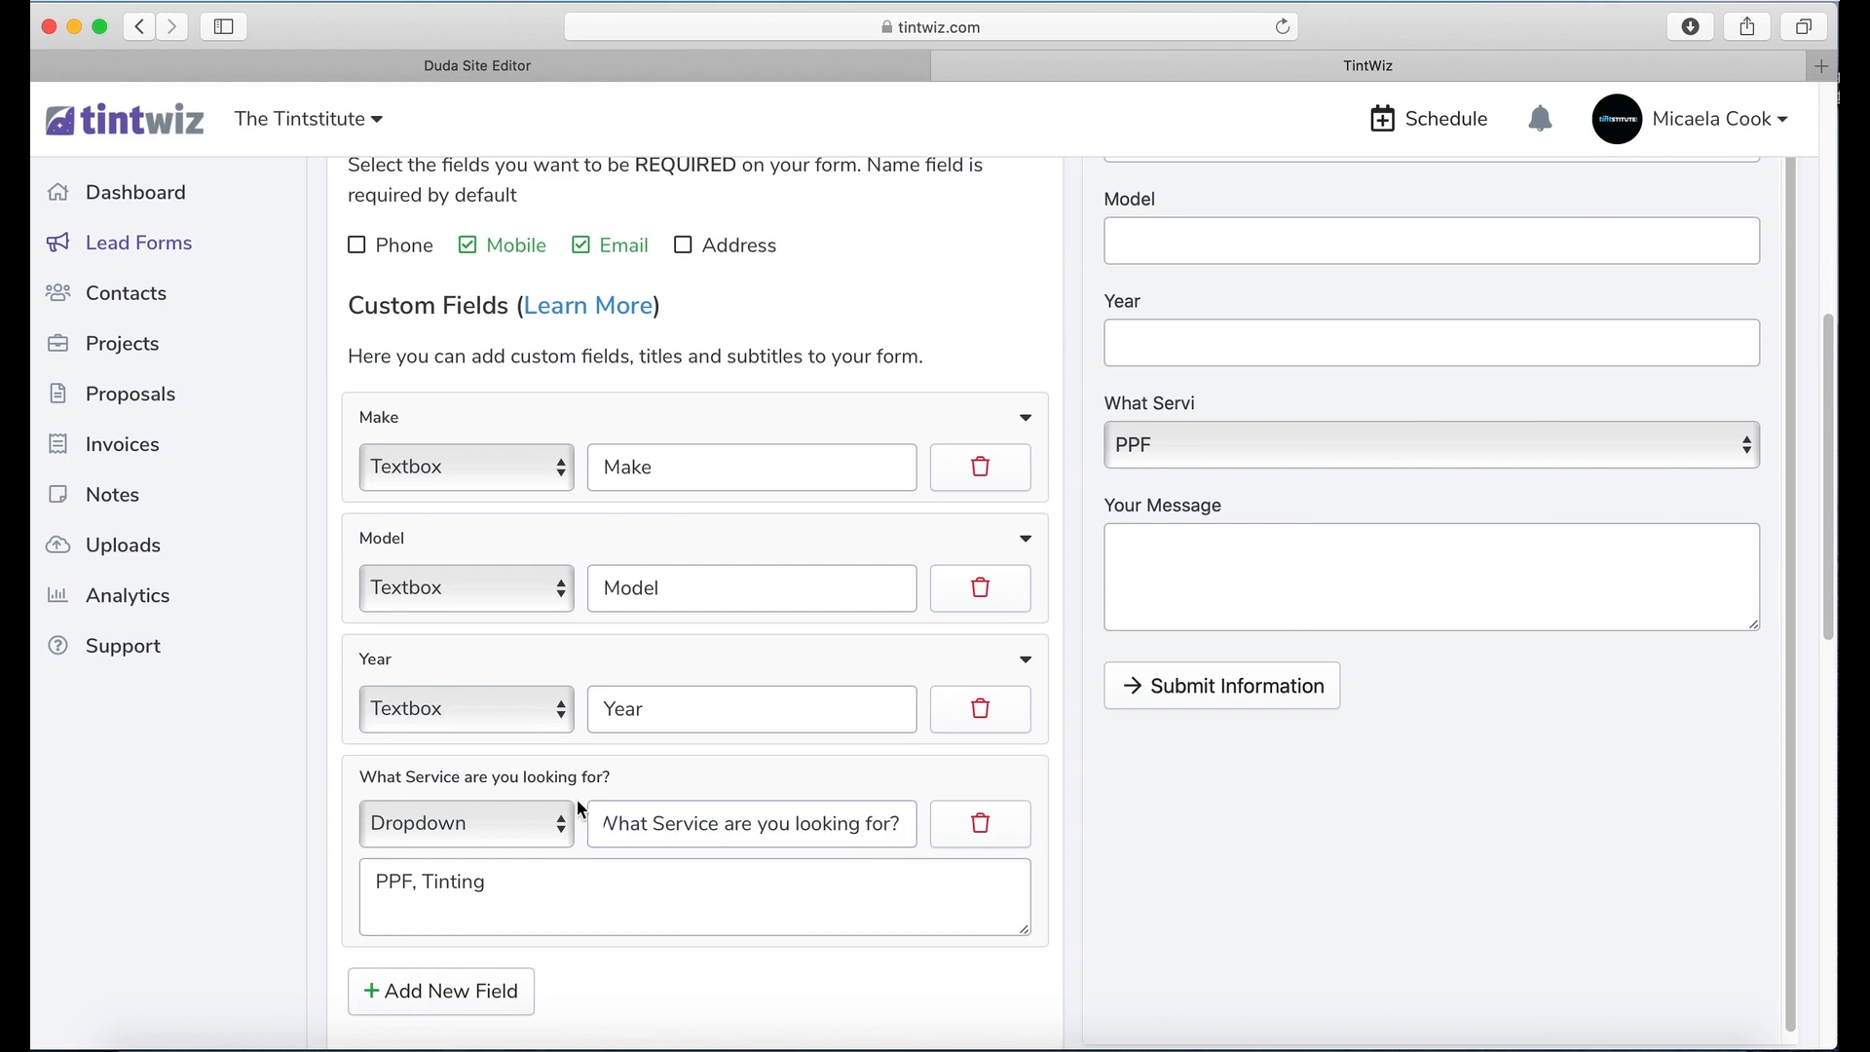
click(556, 882)
text(, )
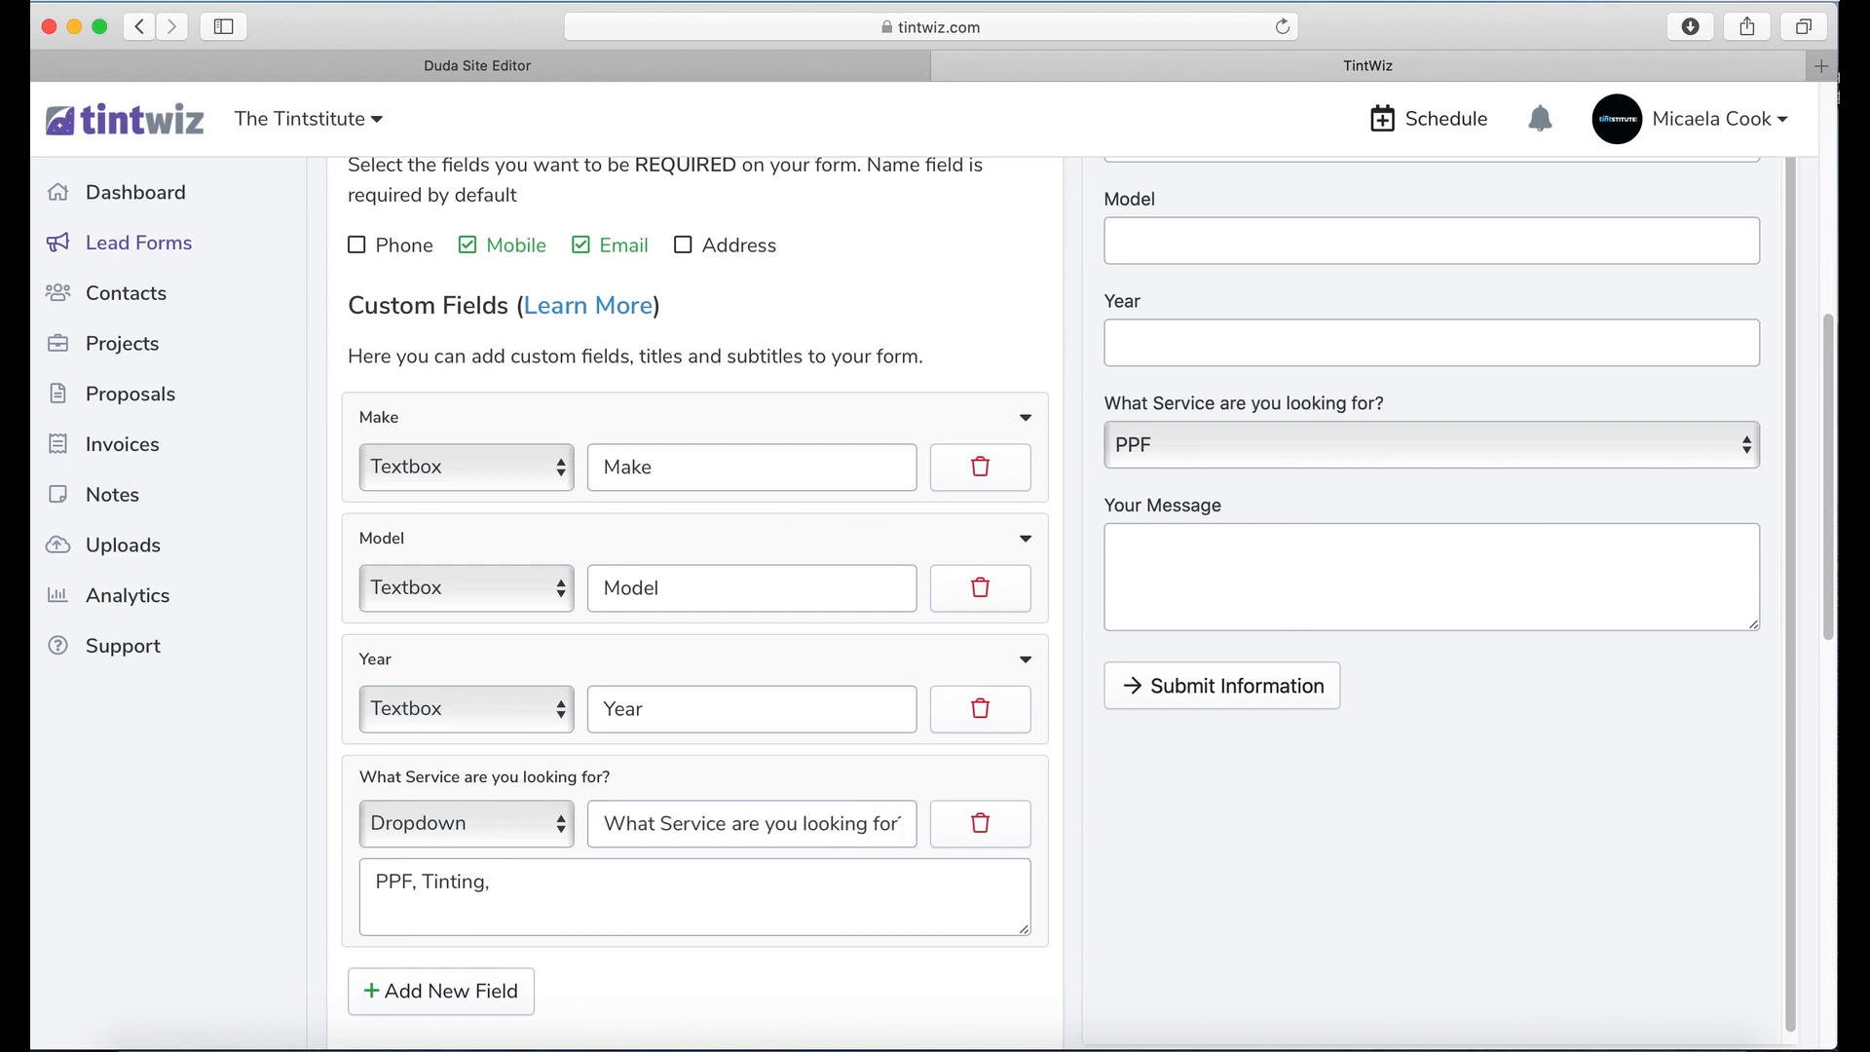
text(Vinyl Wraps)
Step: Spell out the options as Paint Protection, Window Tinting and Color Change Vinyl Wraps
click(414, 881)
key(BackSpace)
key(BackSpace)
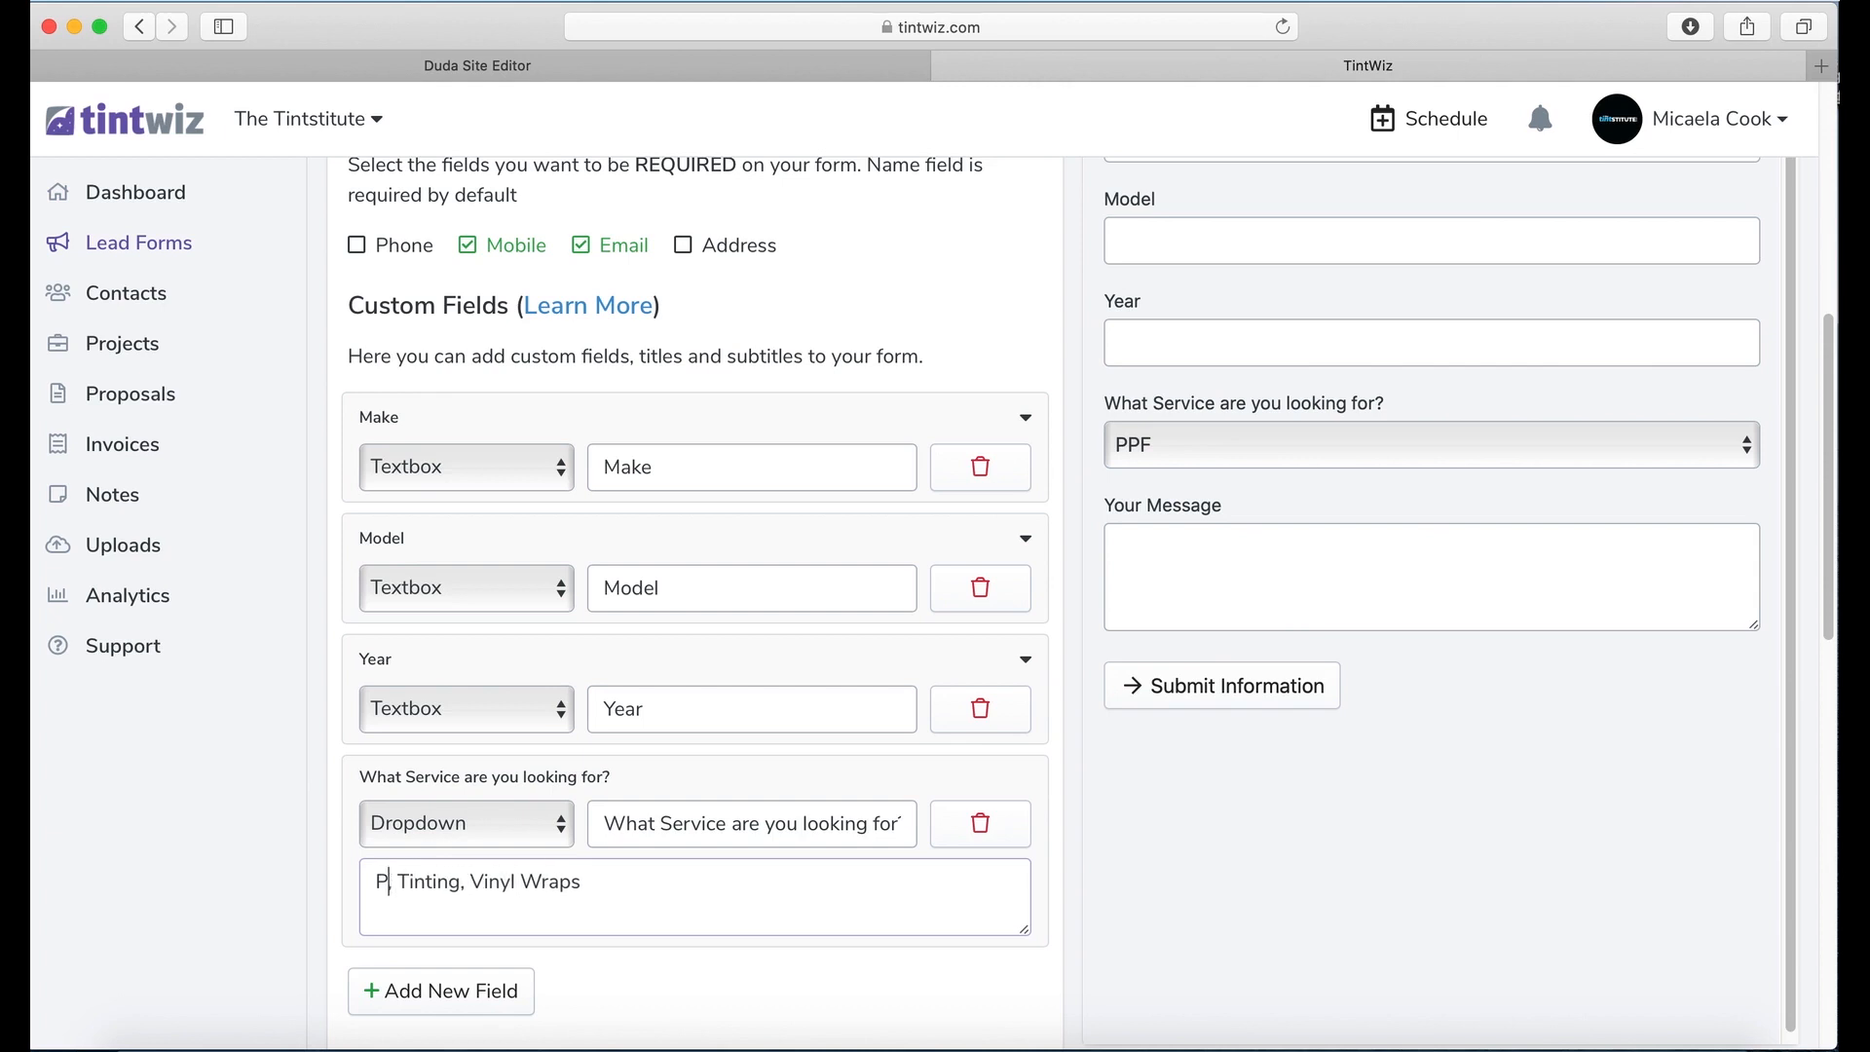
text(aint)
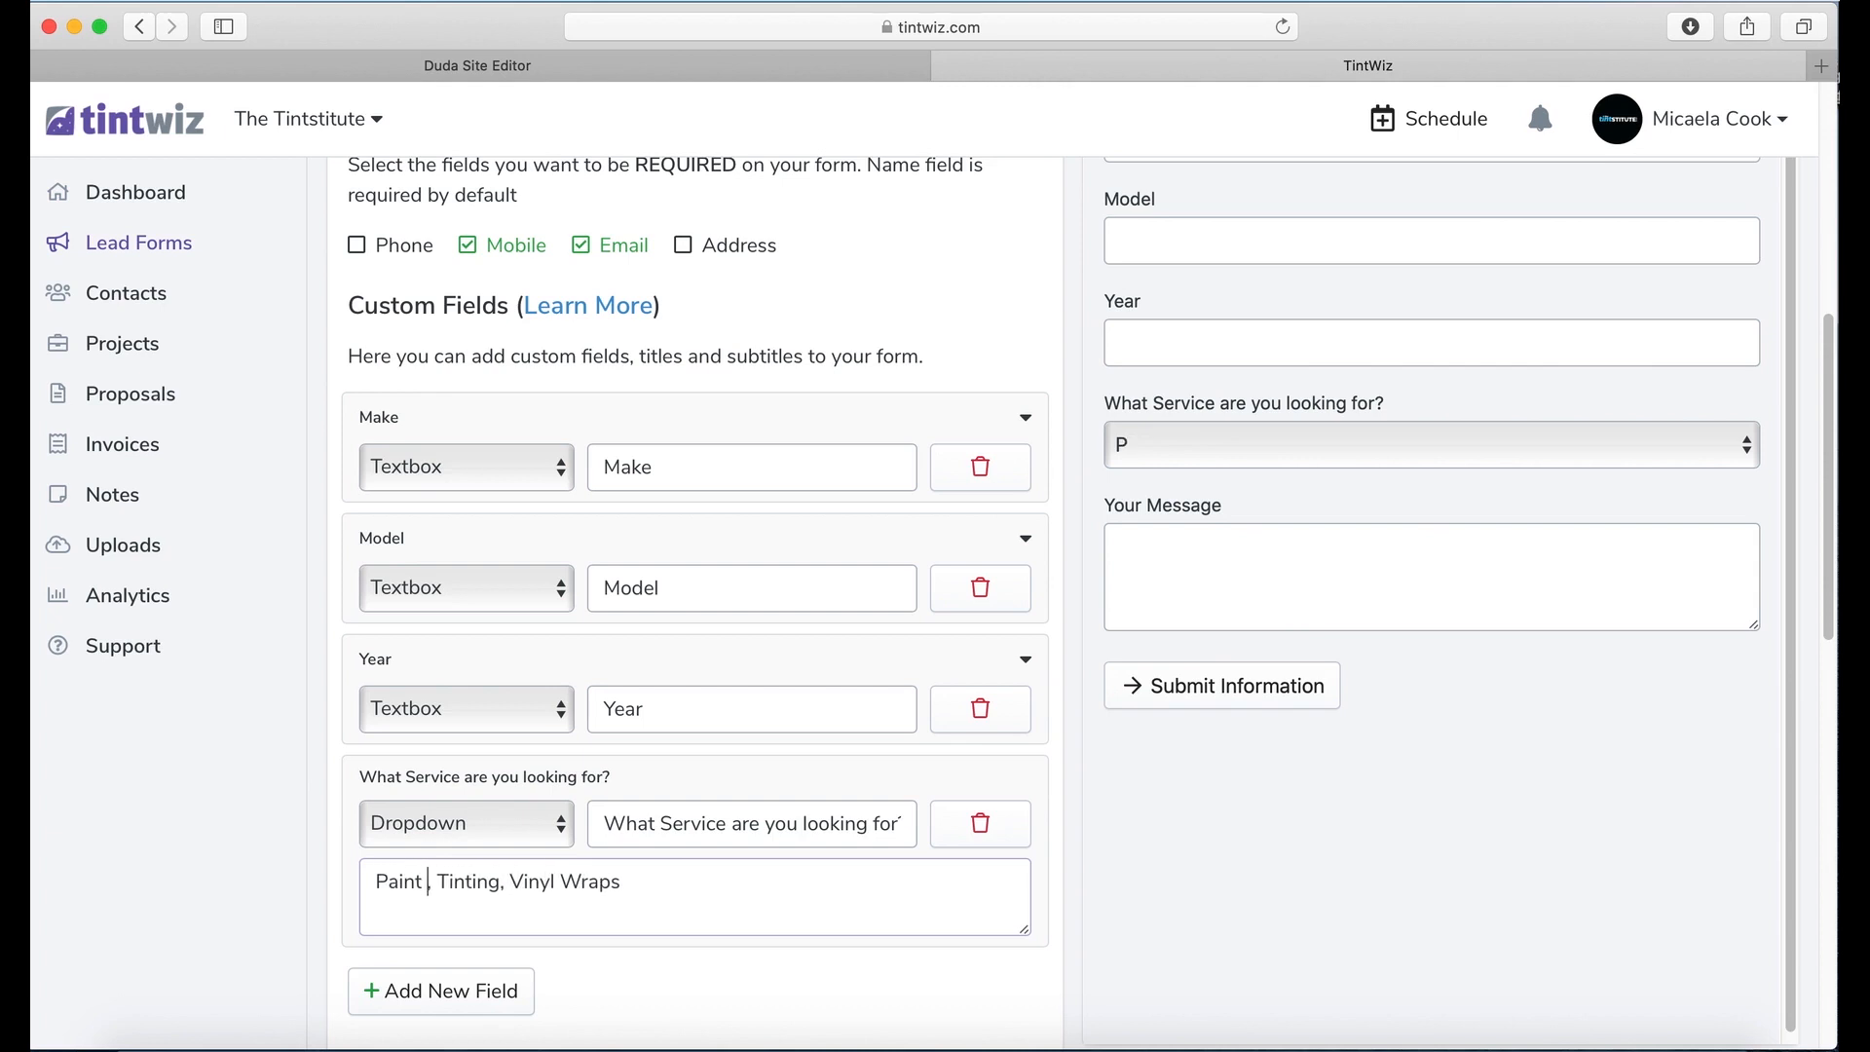
text( Protection)
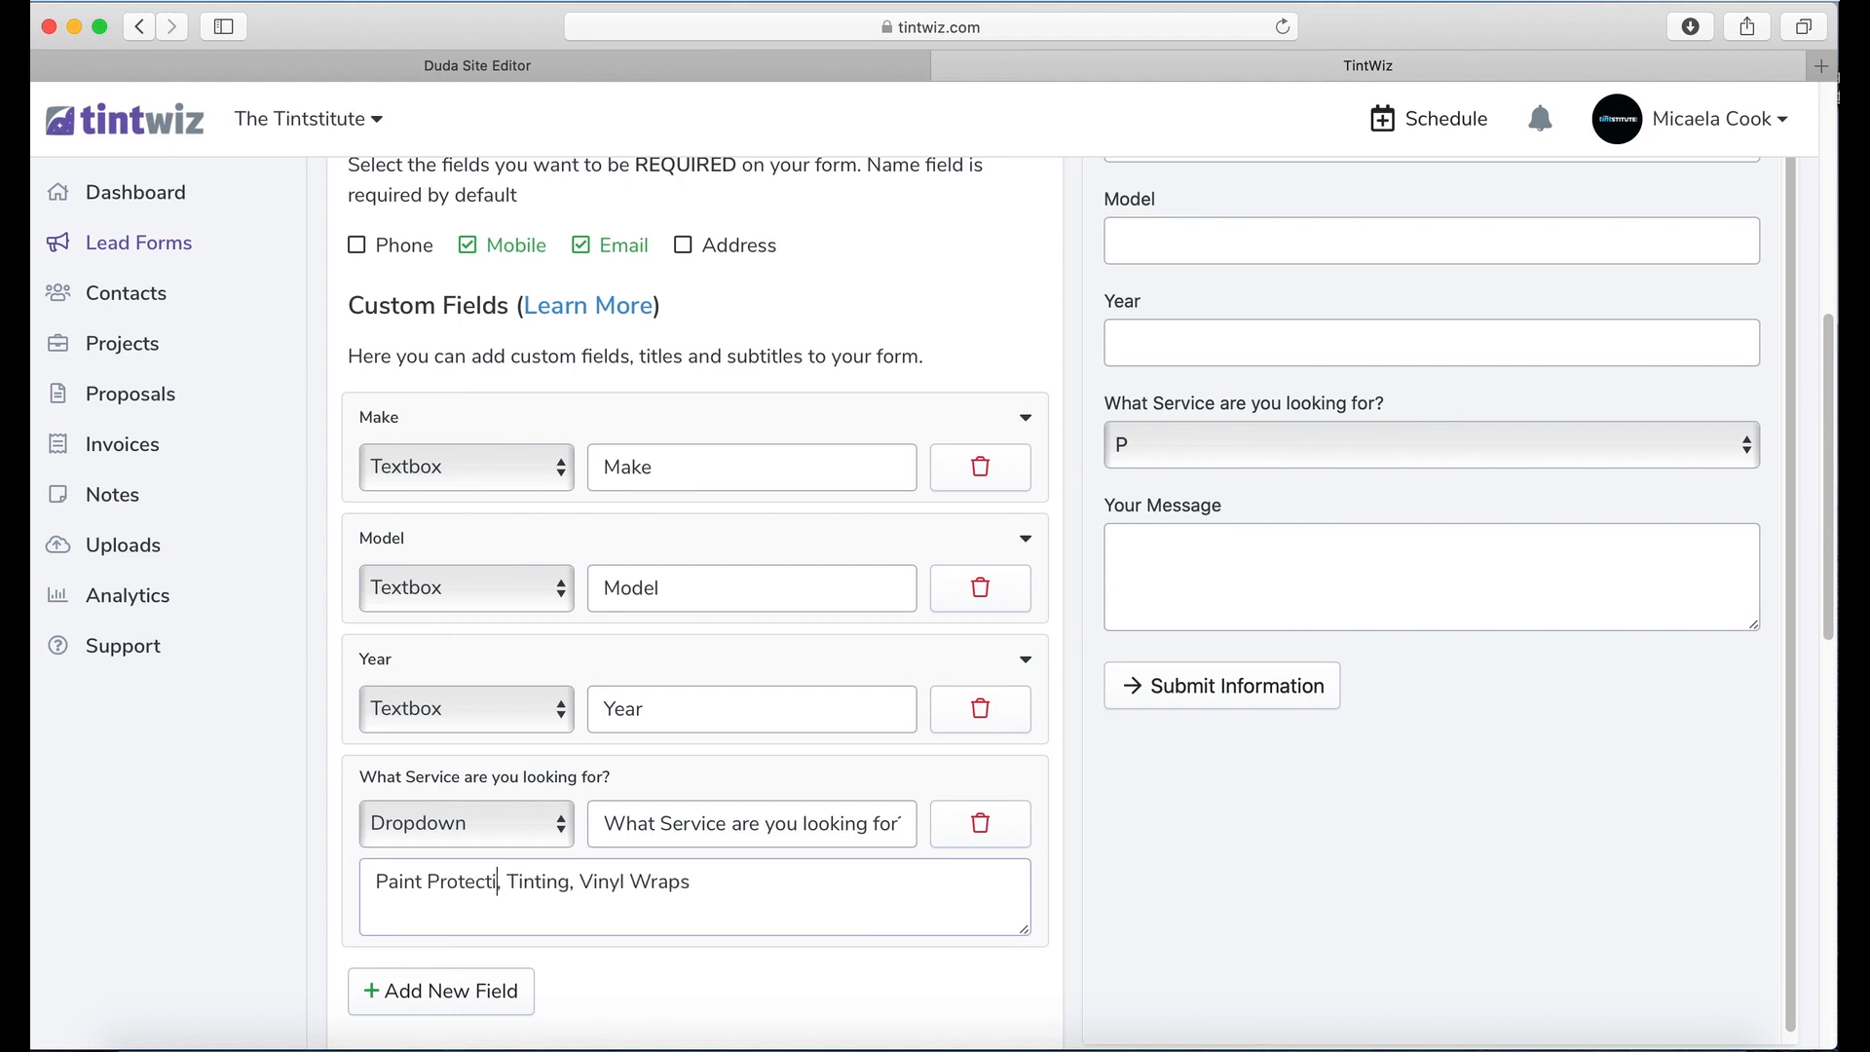
key(Right)
key(Right)
text(Window)
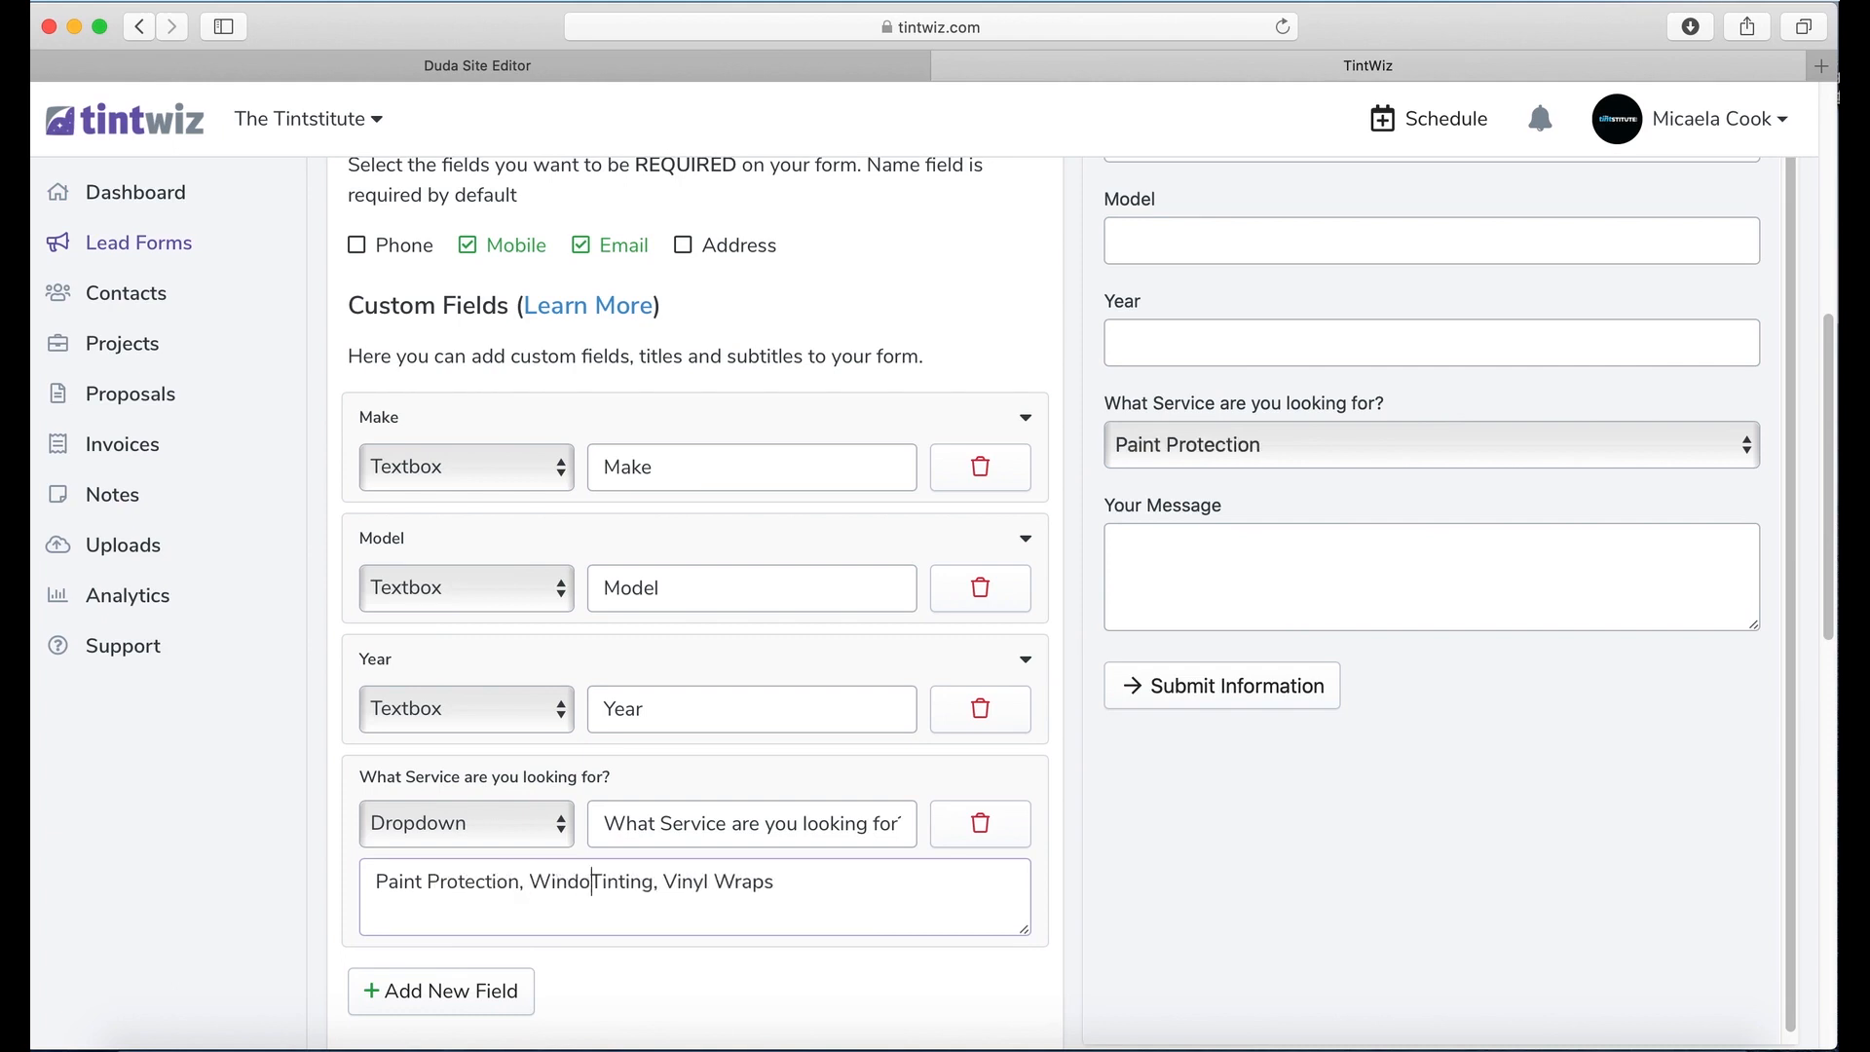
key(Right)
key(Right)
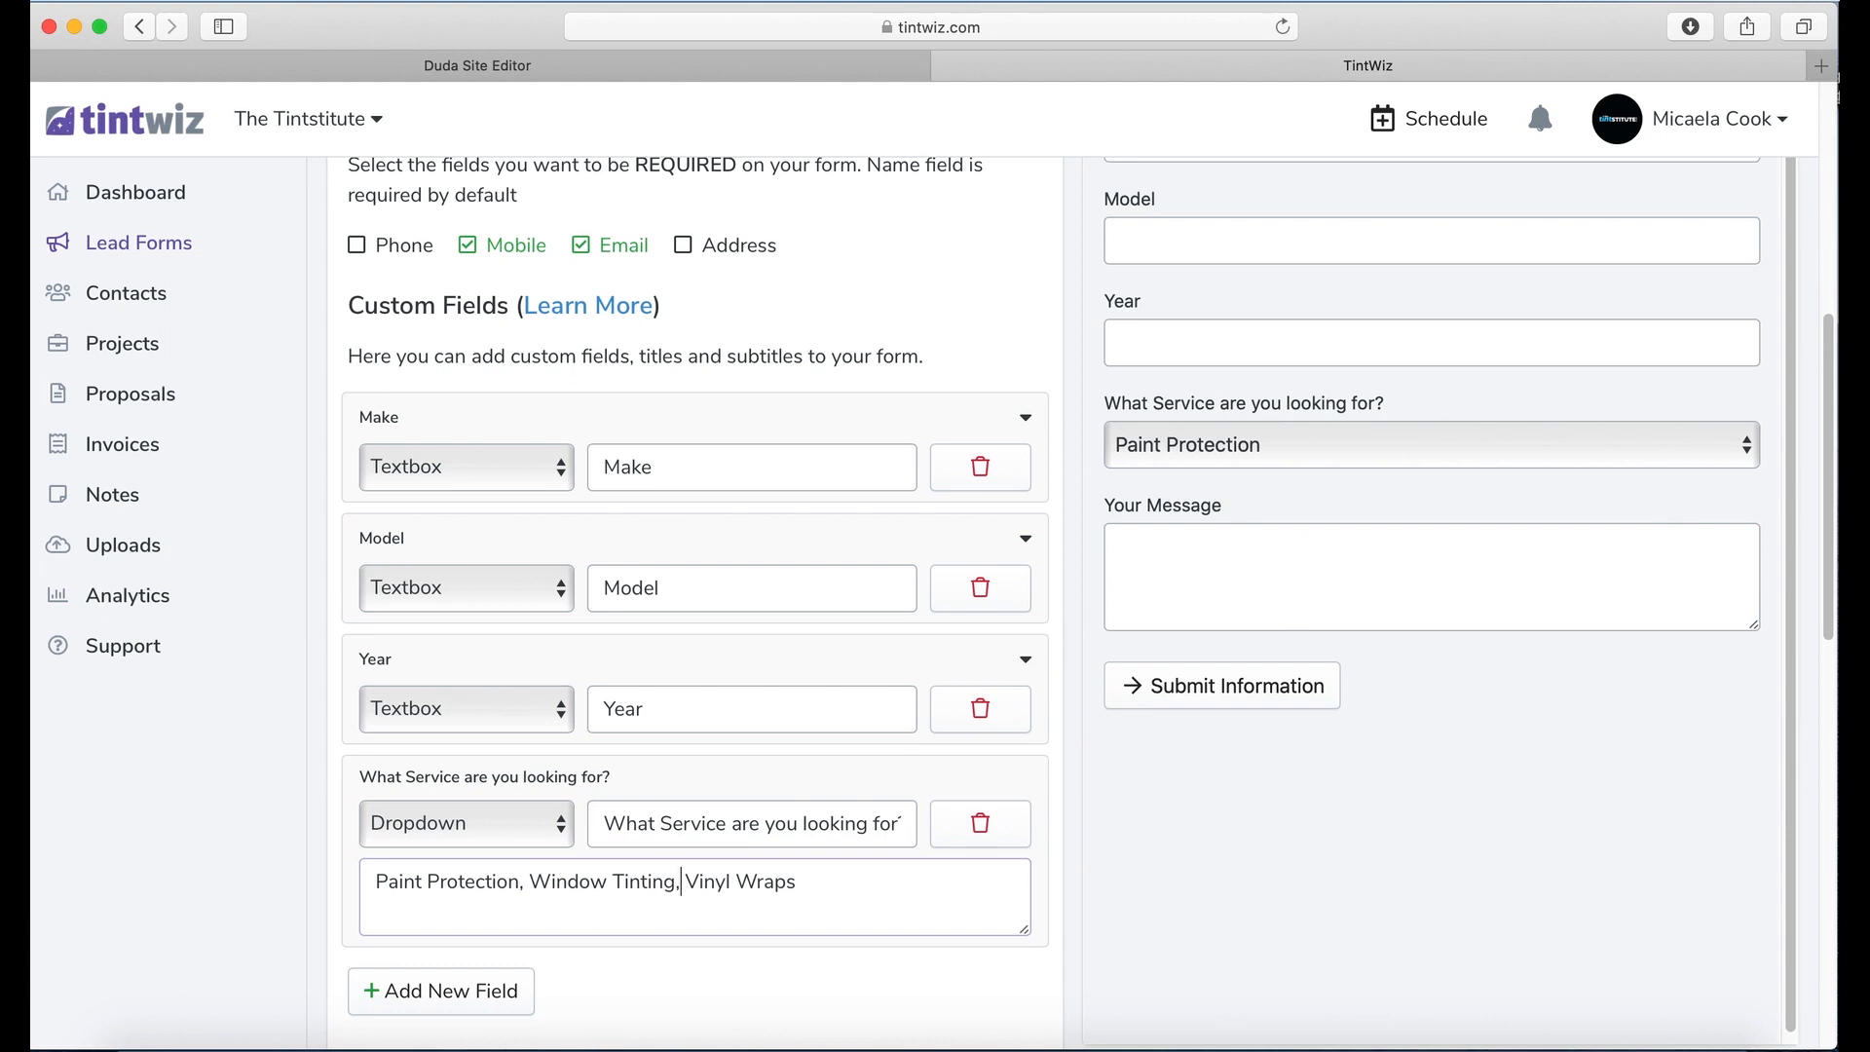
text(Color Ch)
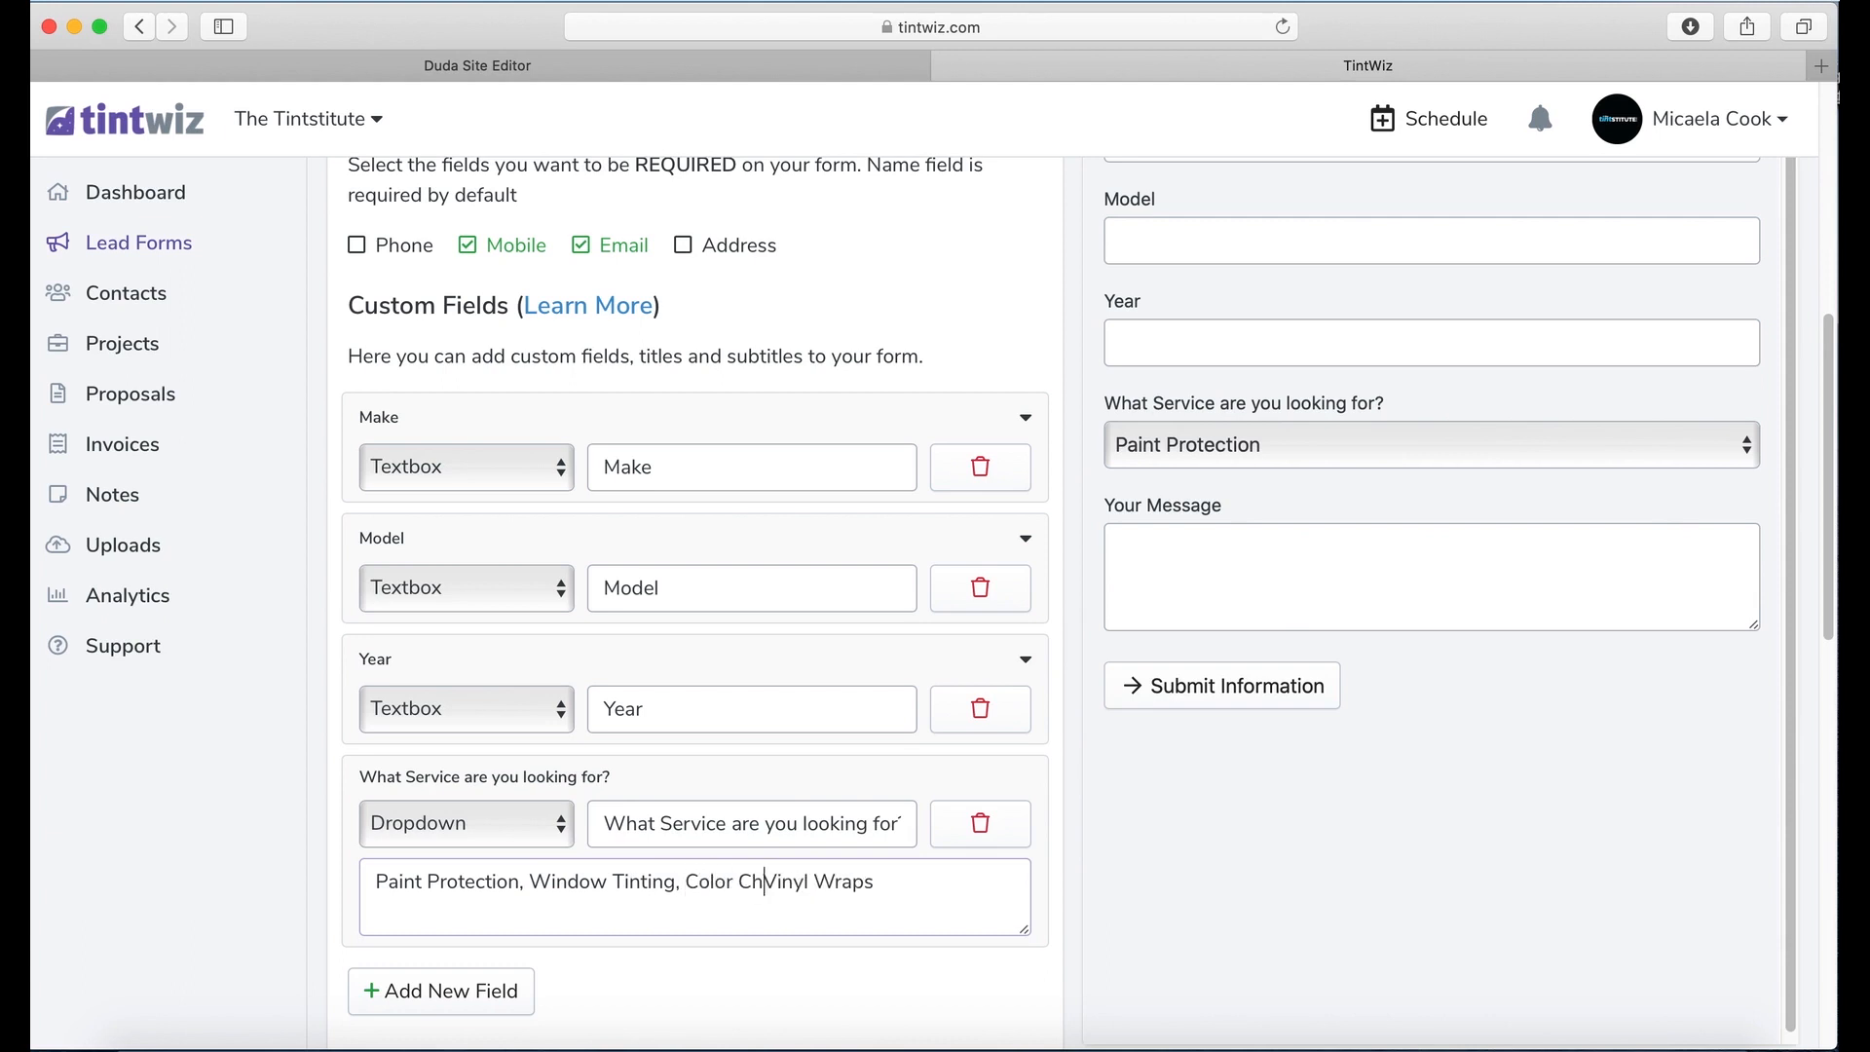
text(ange)
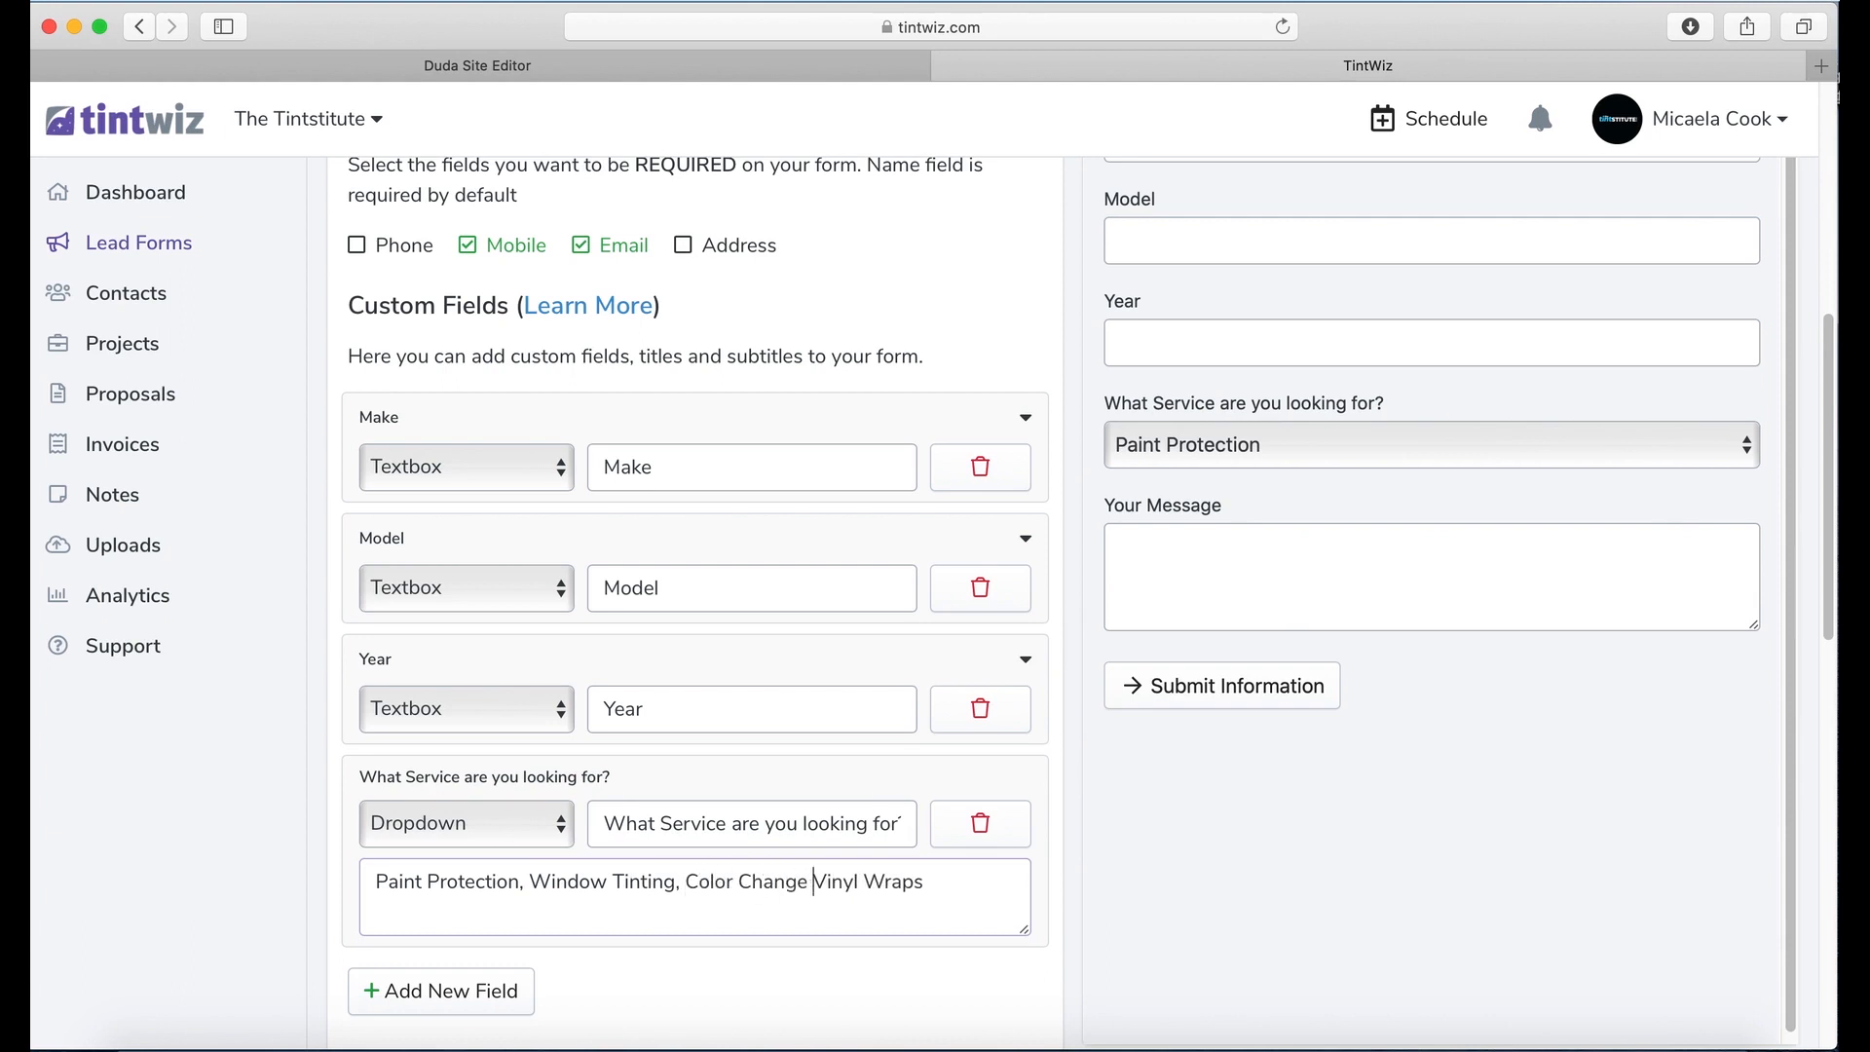
Step: Try the service dropdown and Year field in the live form preview
click(1409, 459)
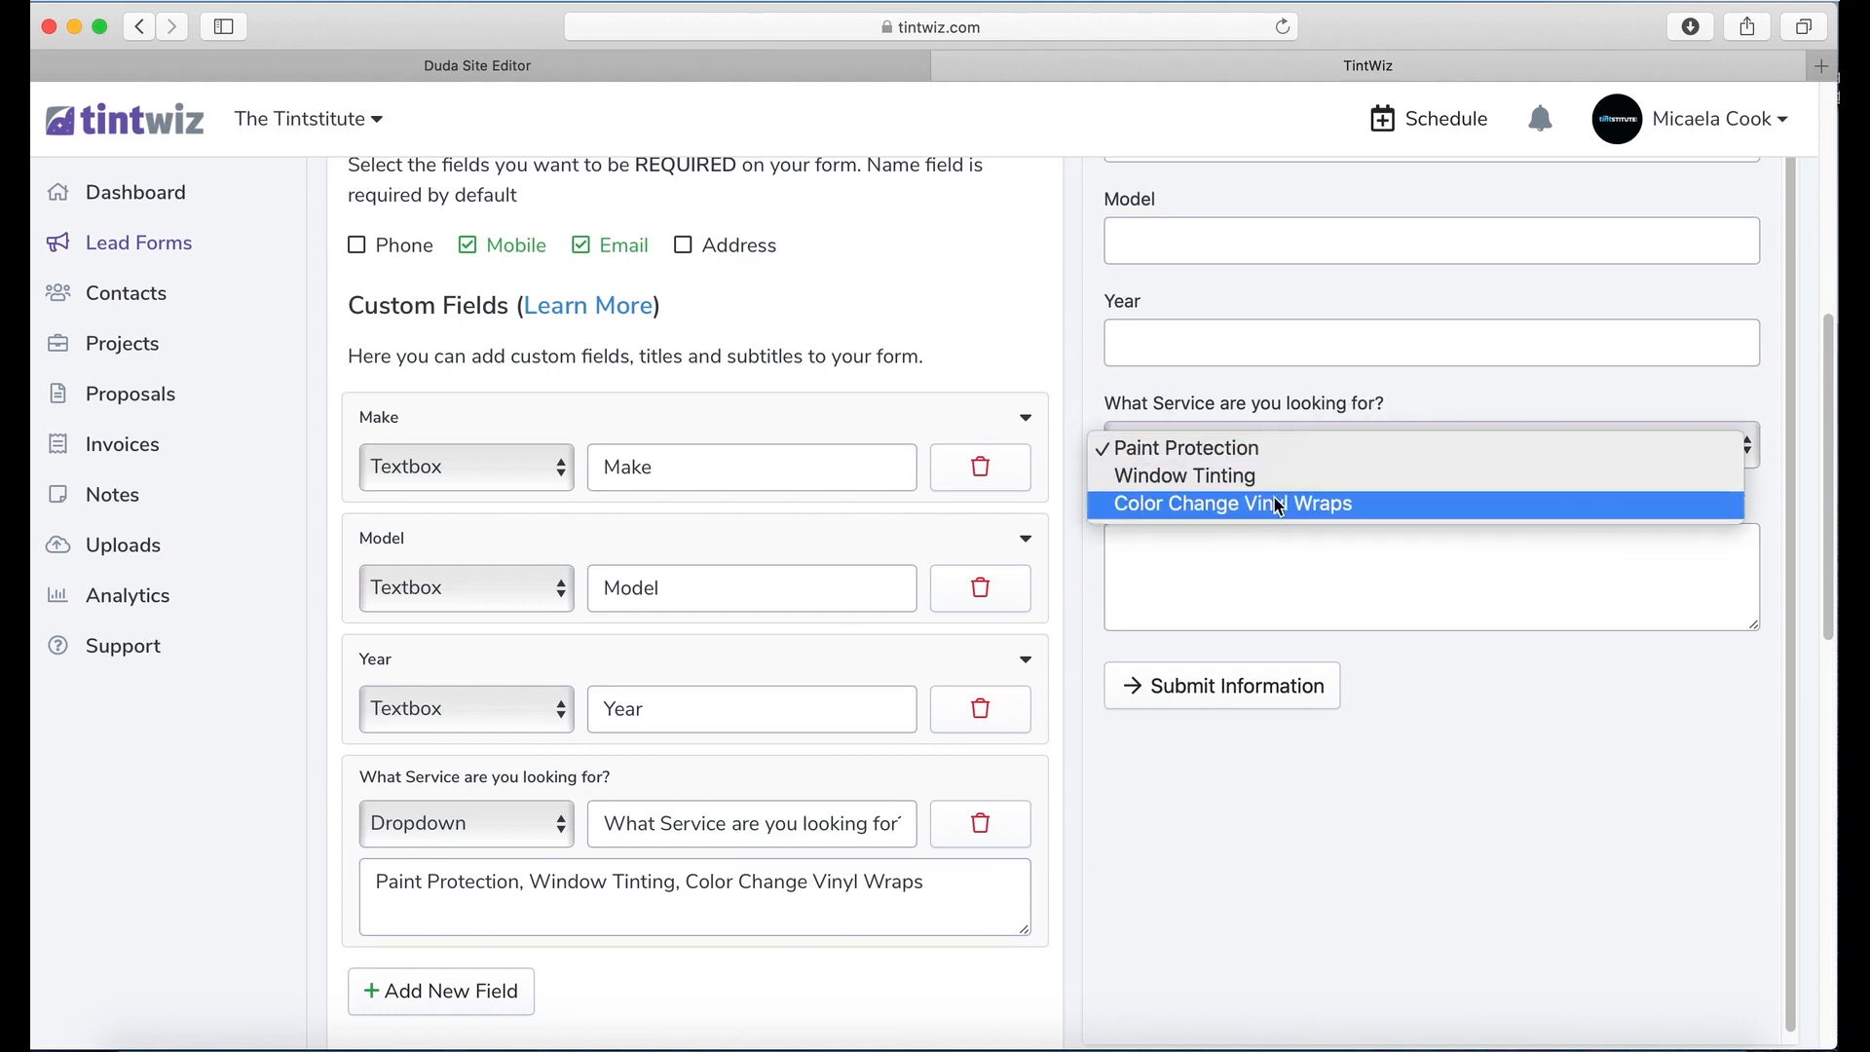
click(1218, 337)
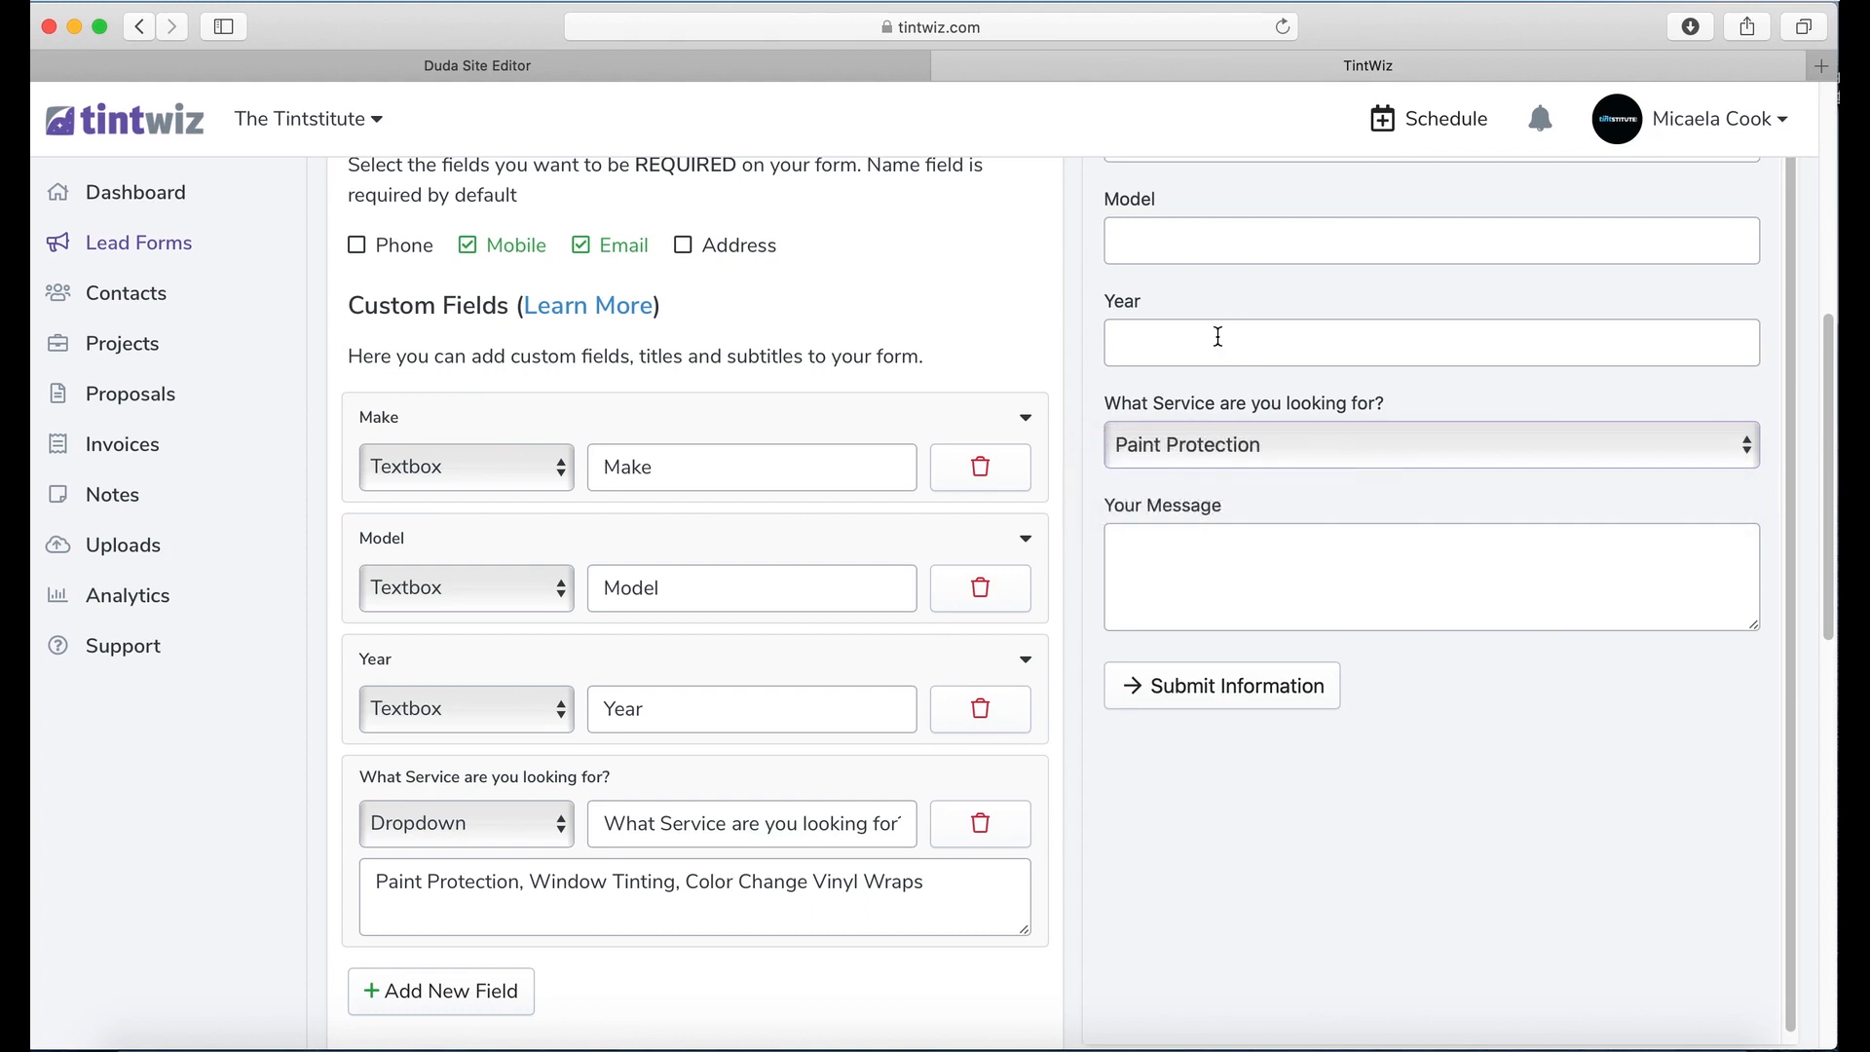
click(1217, 339)
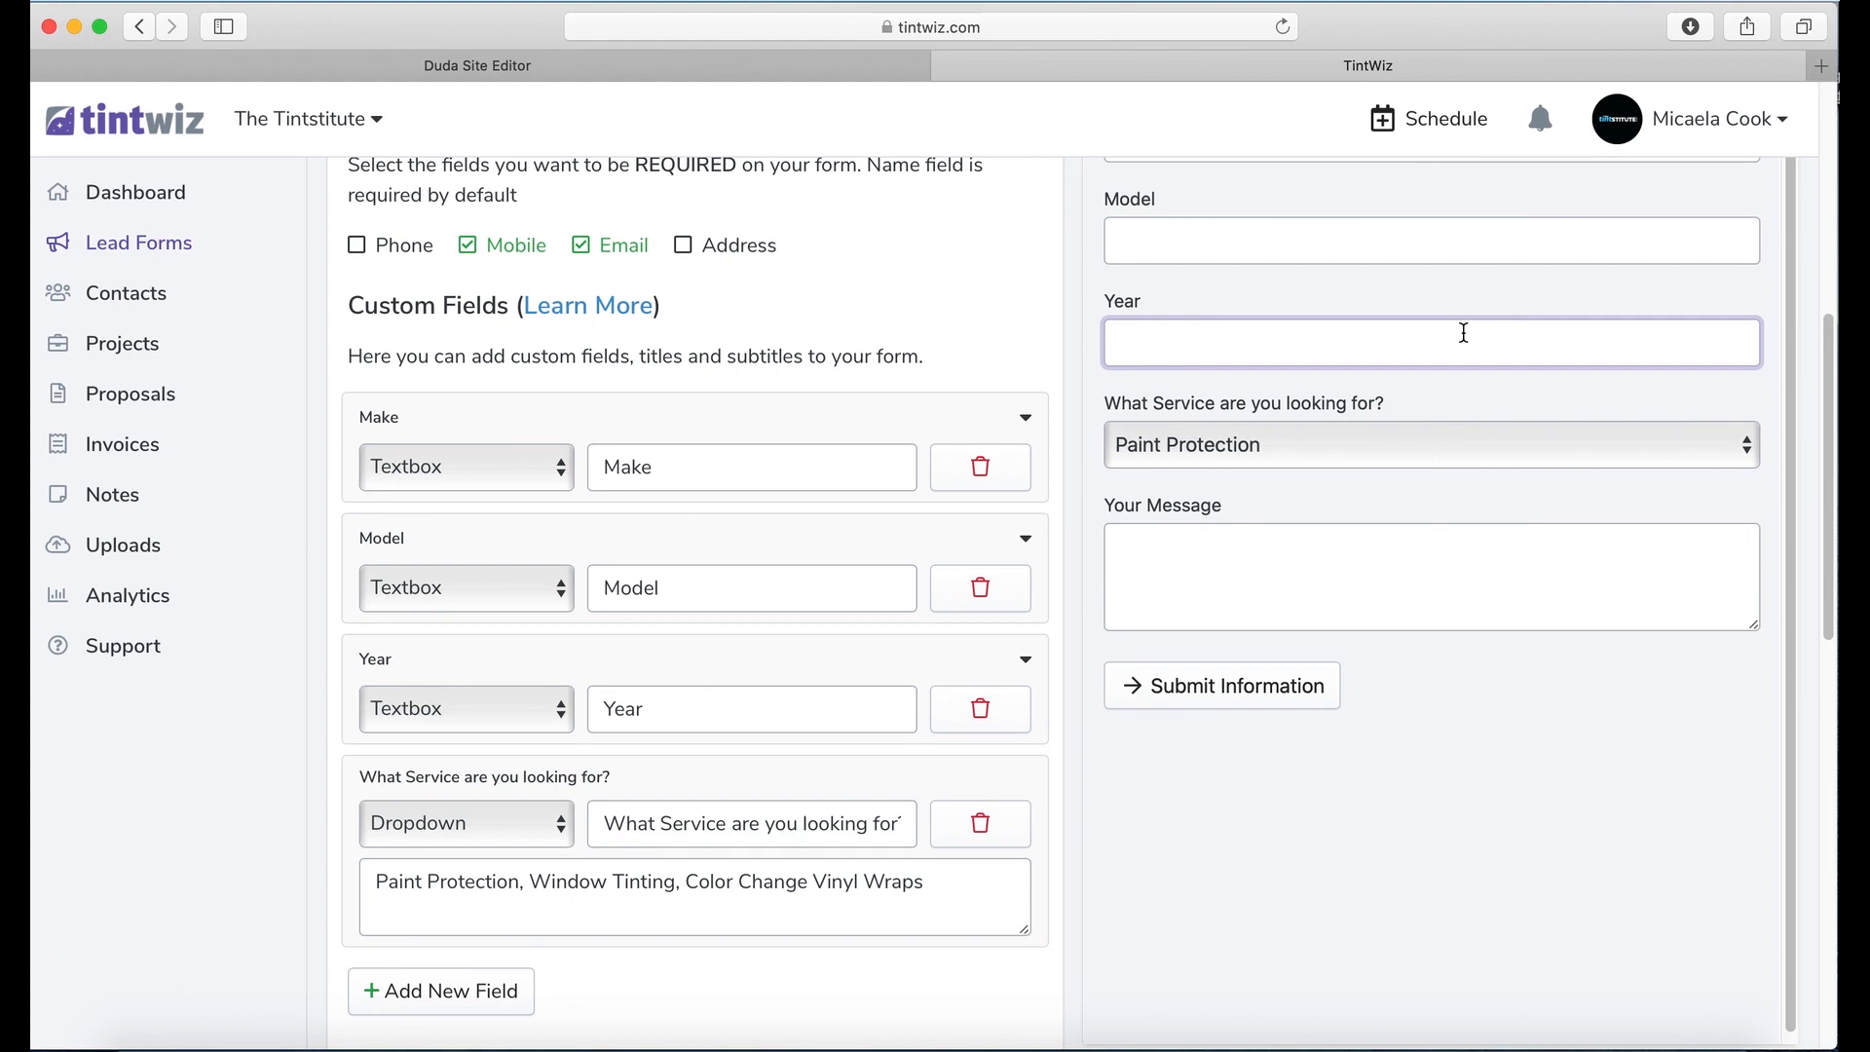
click(1423, 444)
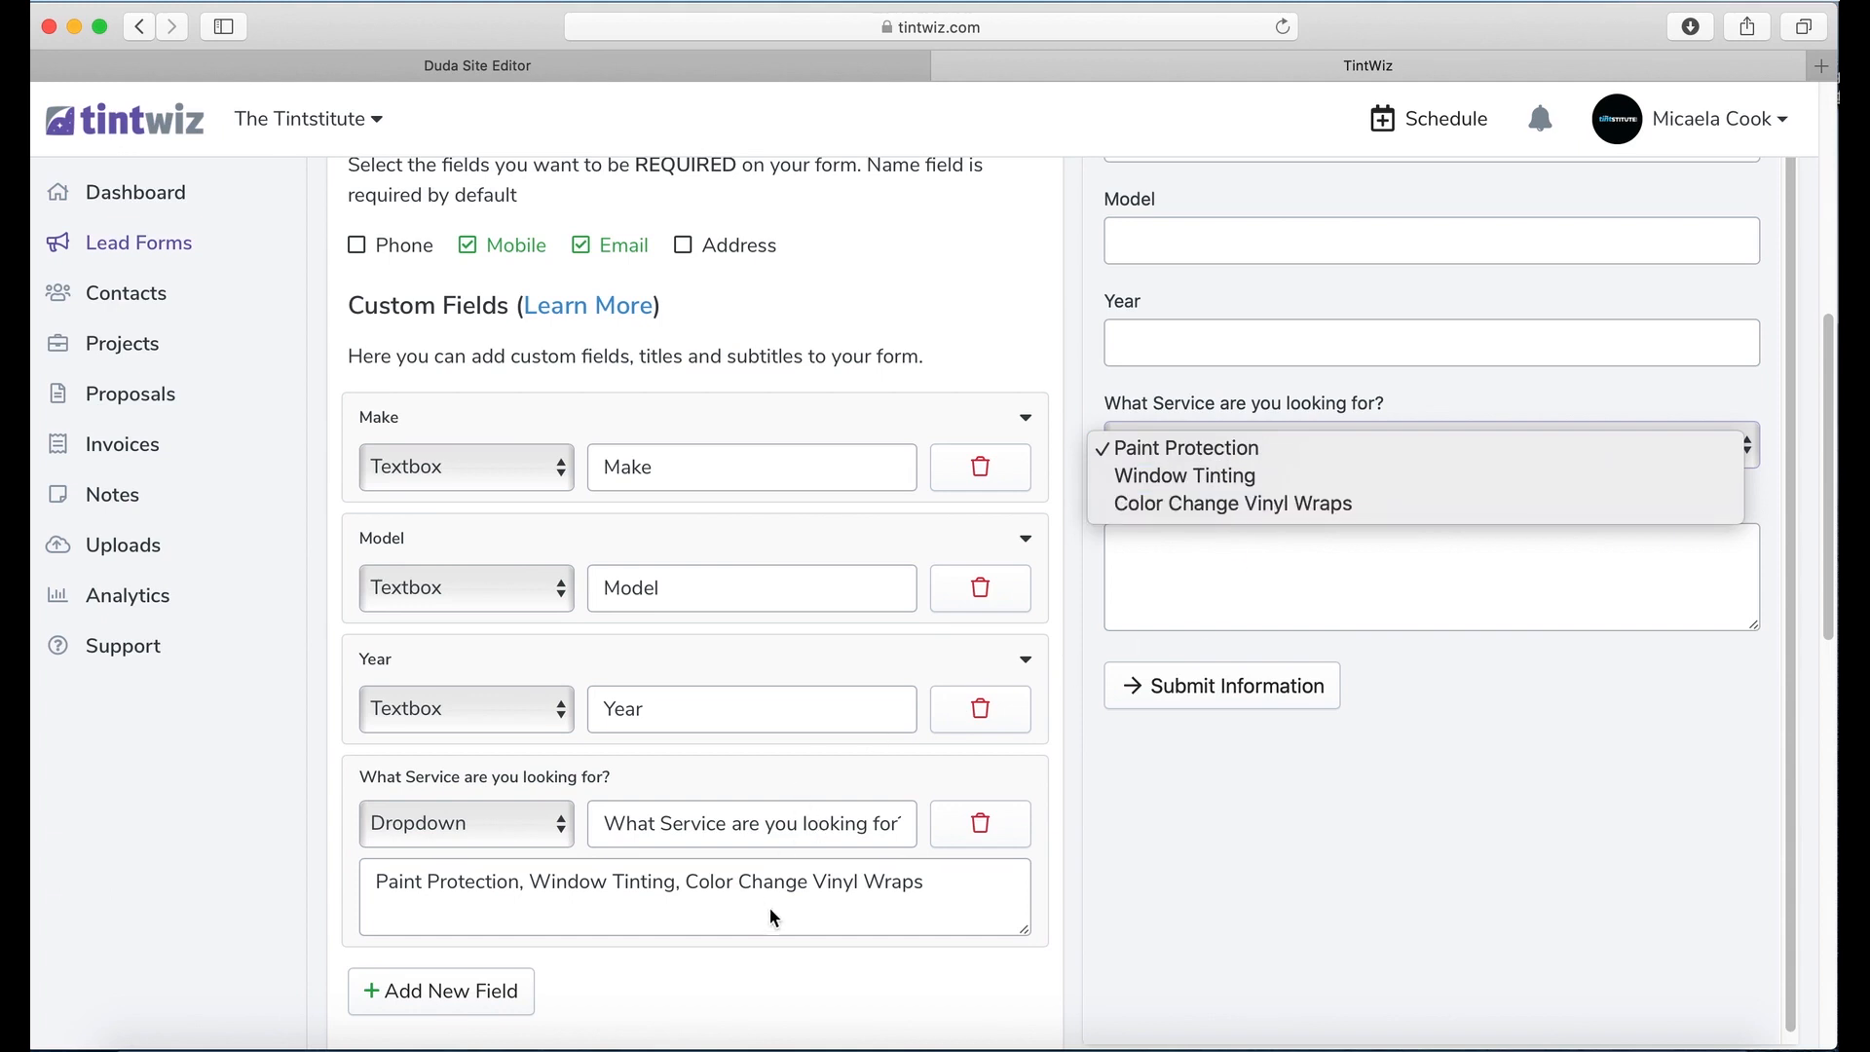
click(846, 901)
Step: Change the service field's type from Dropdown to Checkbox
click(488, 831)
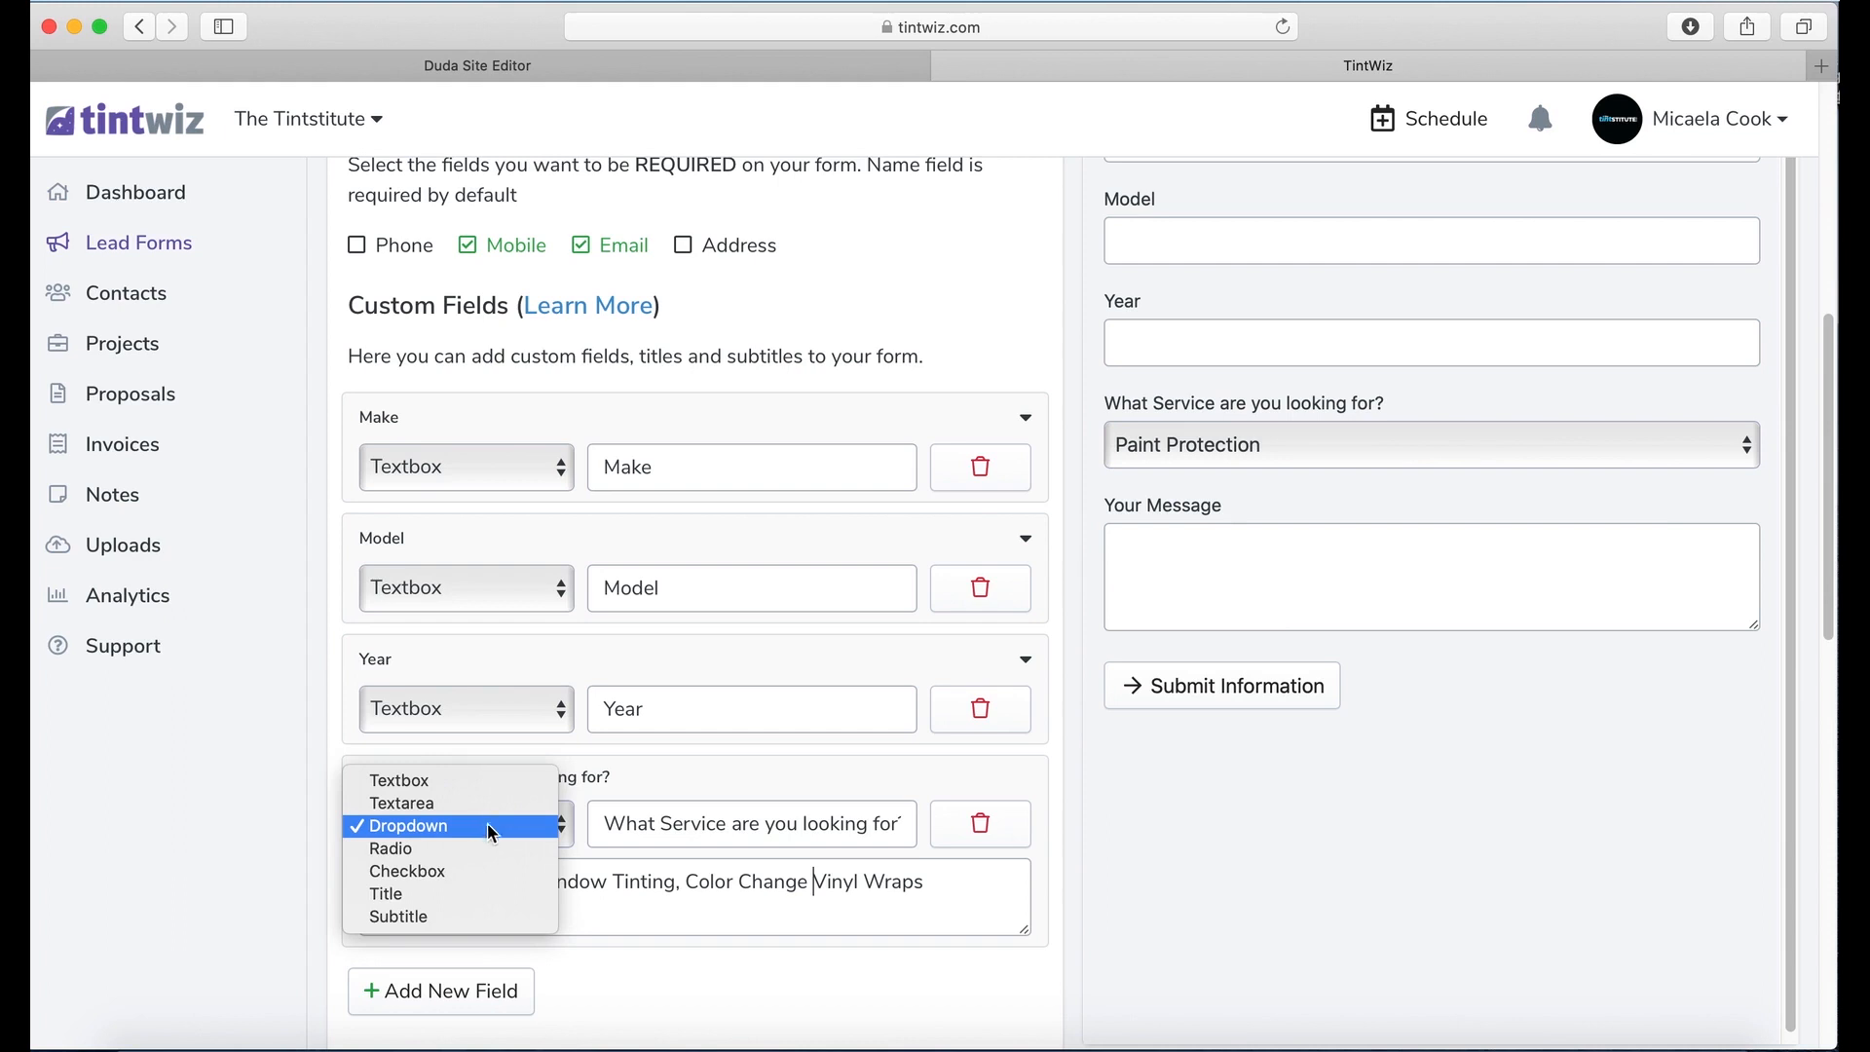
click(462, 880)
click(593, 881)
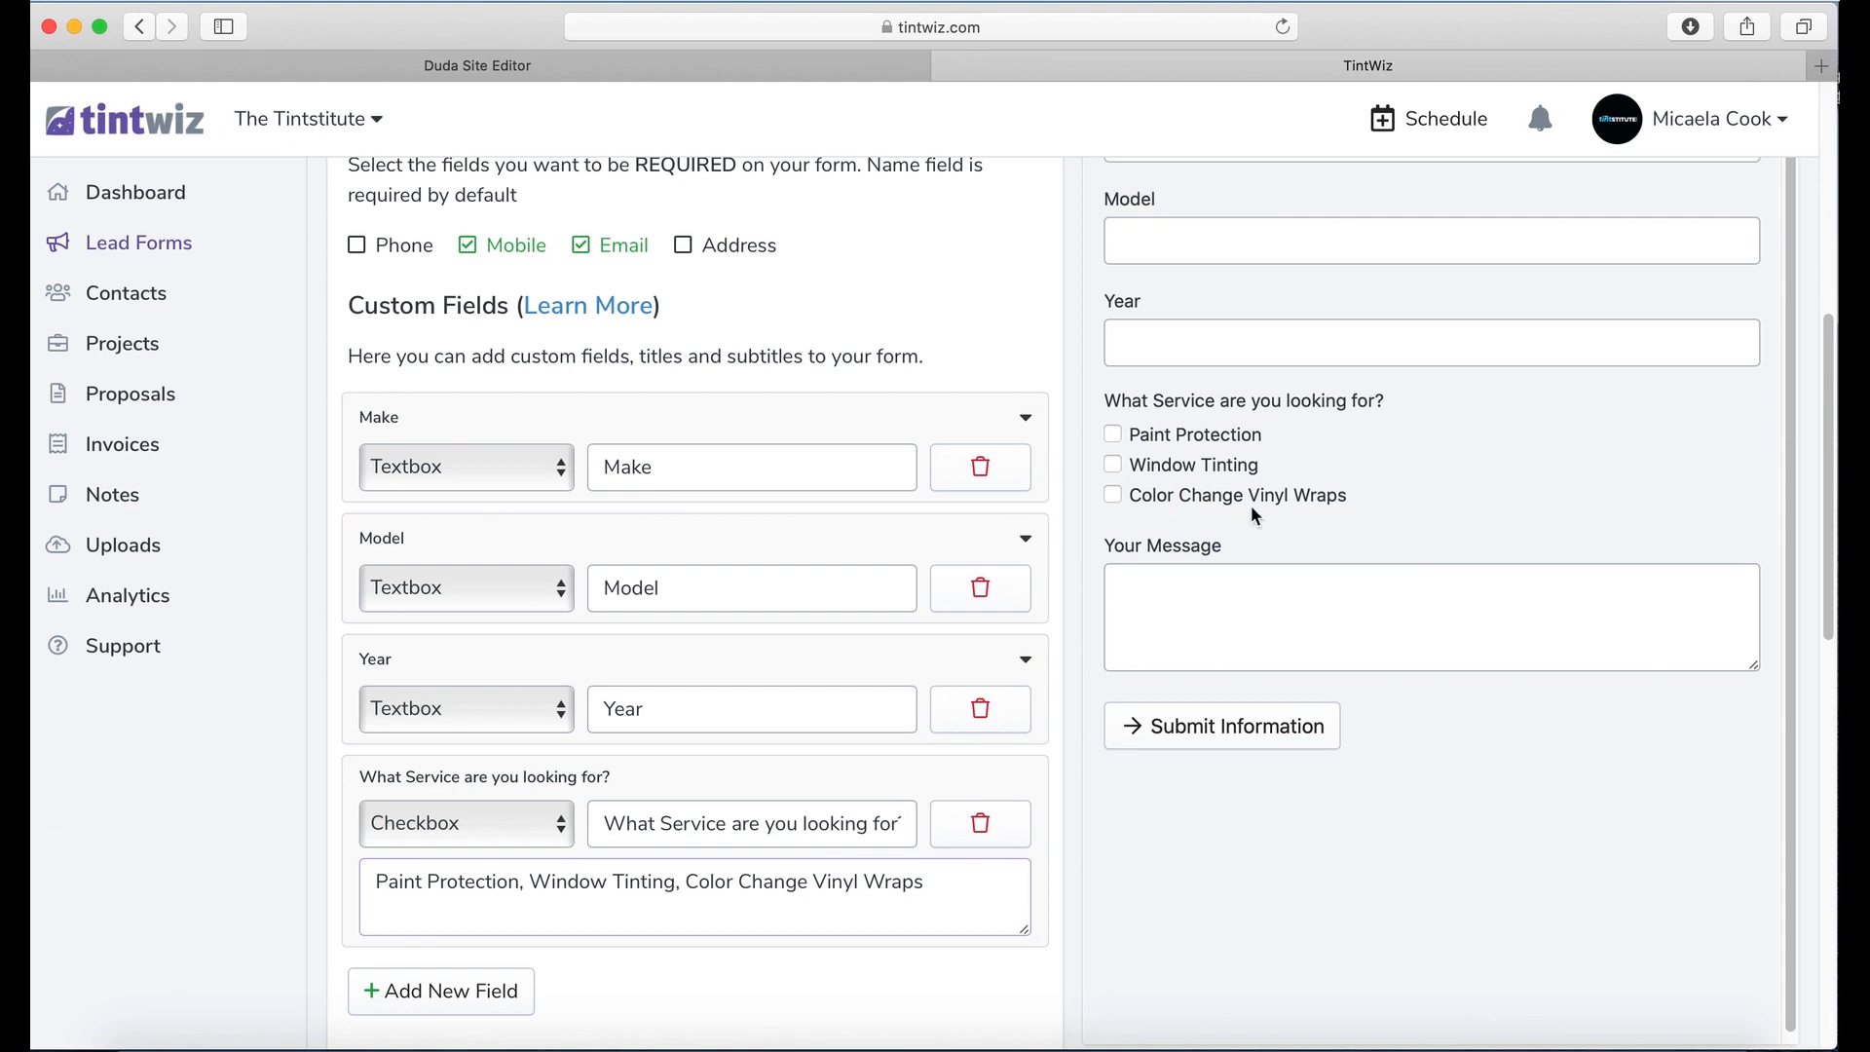
Step: Replace 'Information' with 'Quote' in Button Text, making the button read 'Submit Quote'
scroll(668, 864, down, 5)
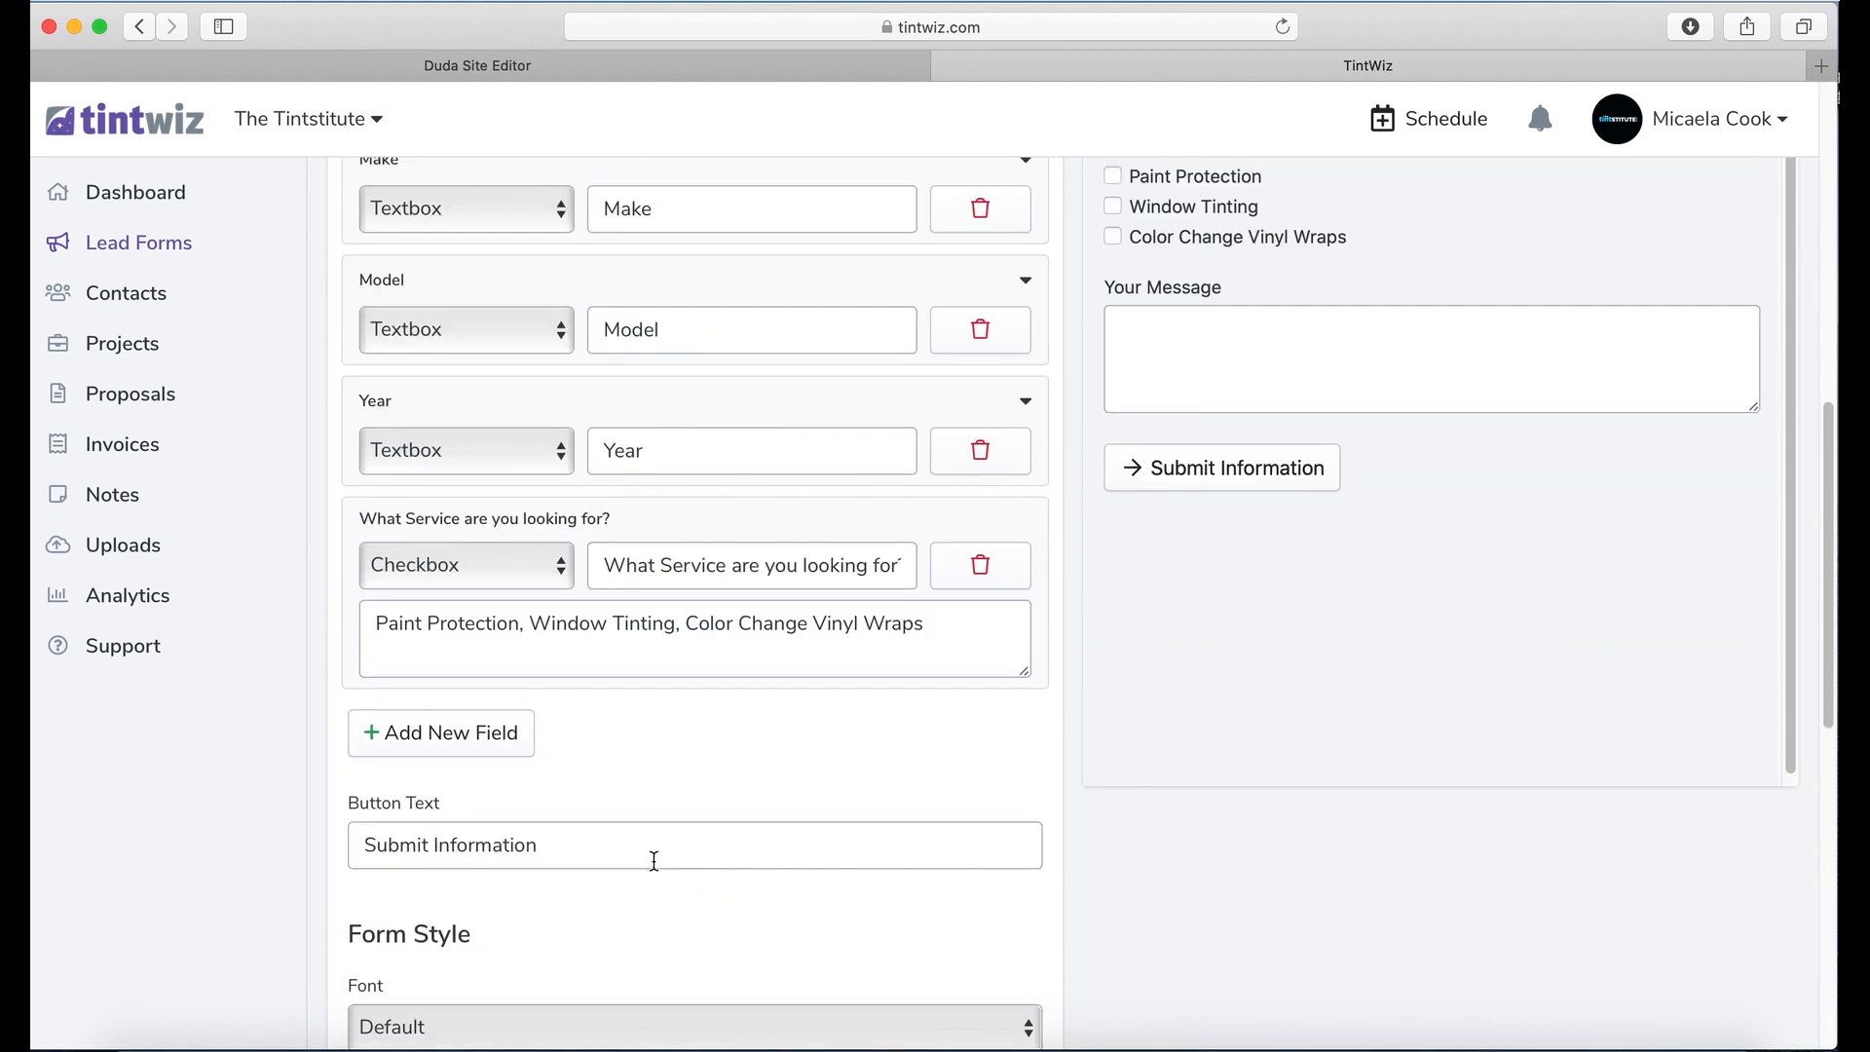
scroll(639, 780, down, 4)
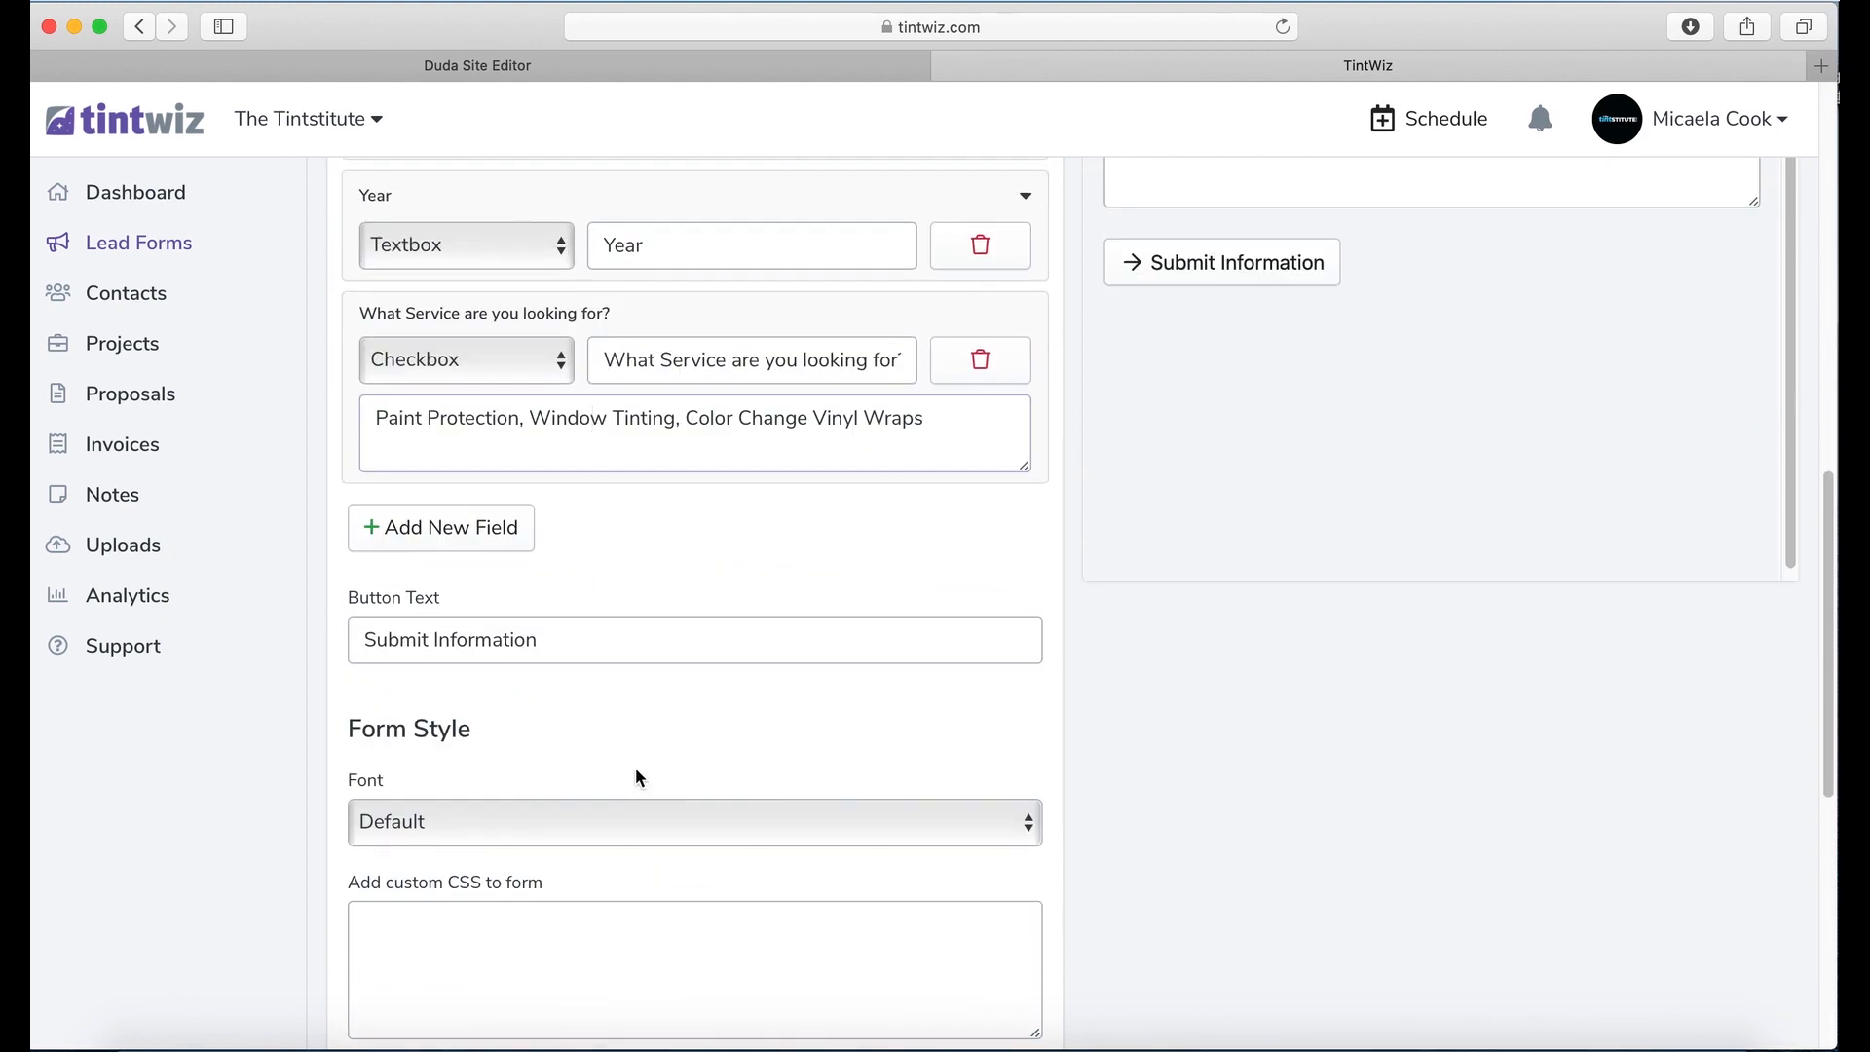
click(564, 638)
drag(571, 640, 437, 640)
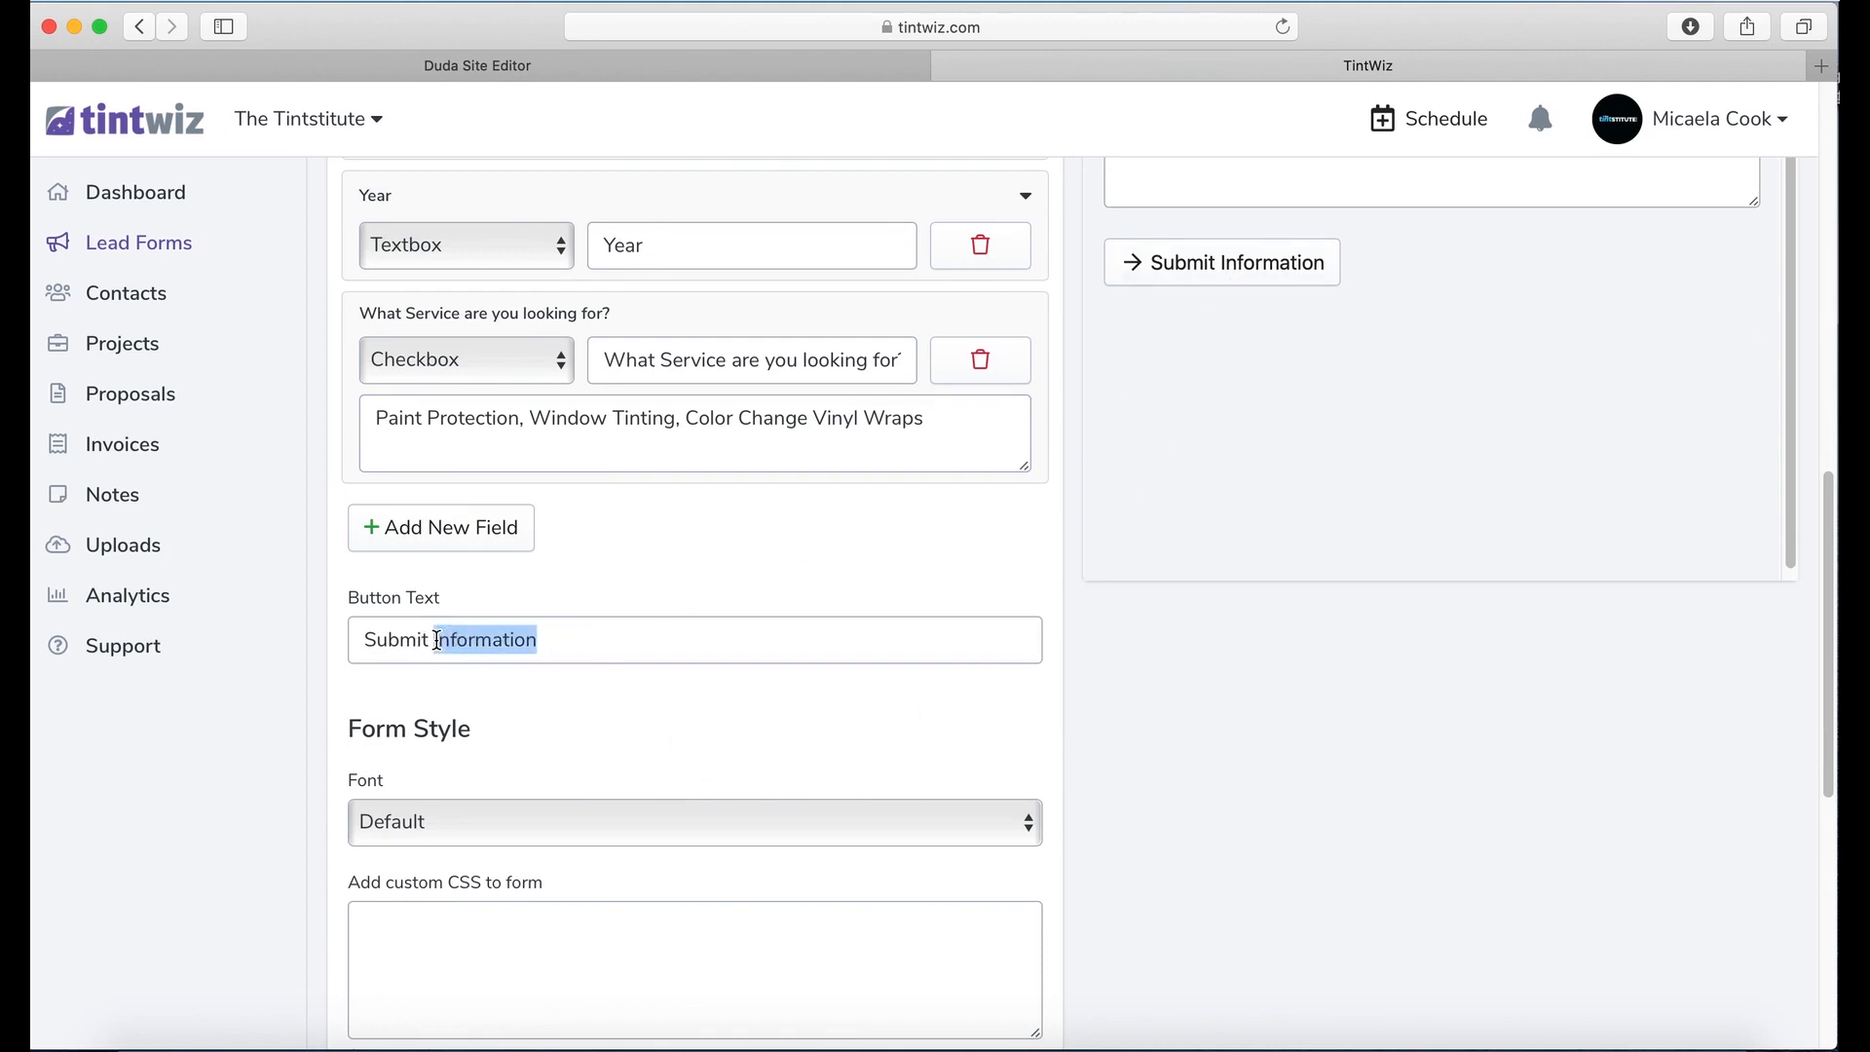
text(Quote)
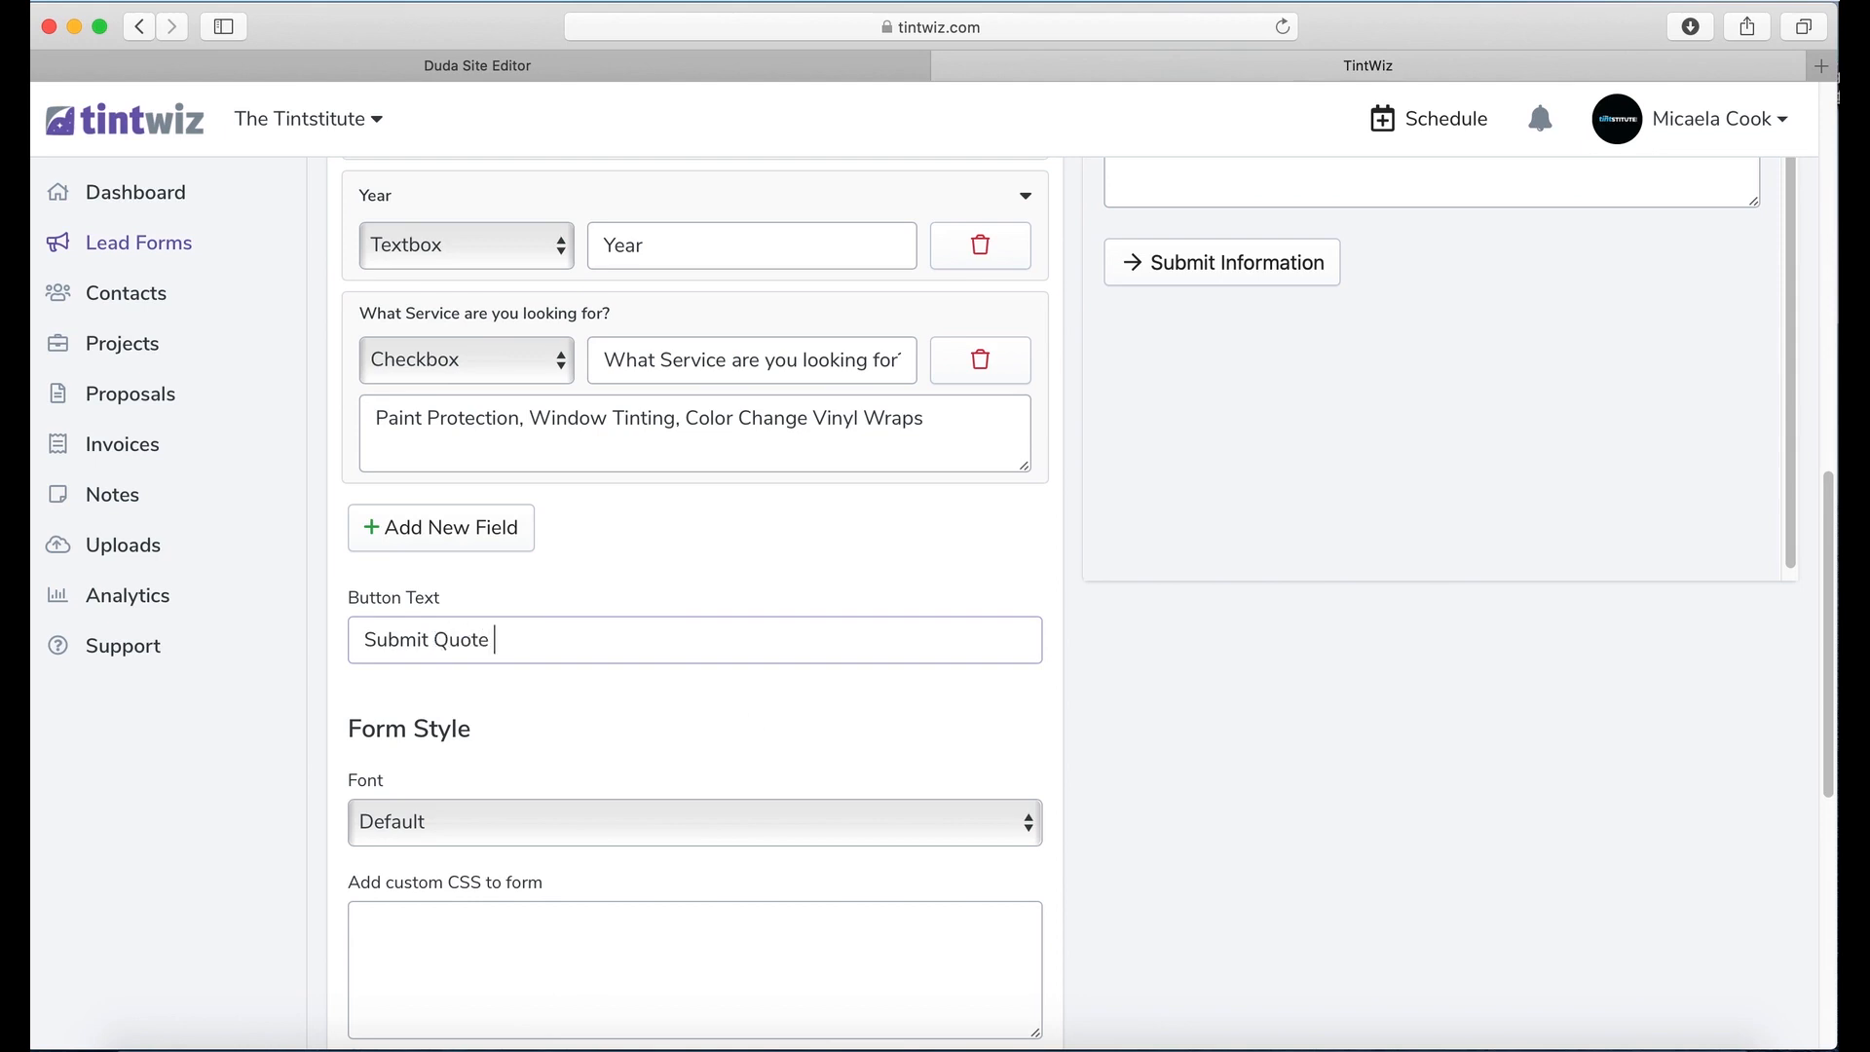
click(876, 987)
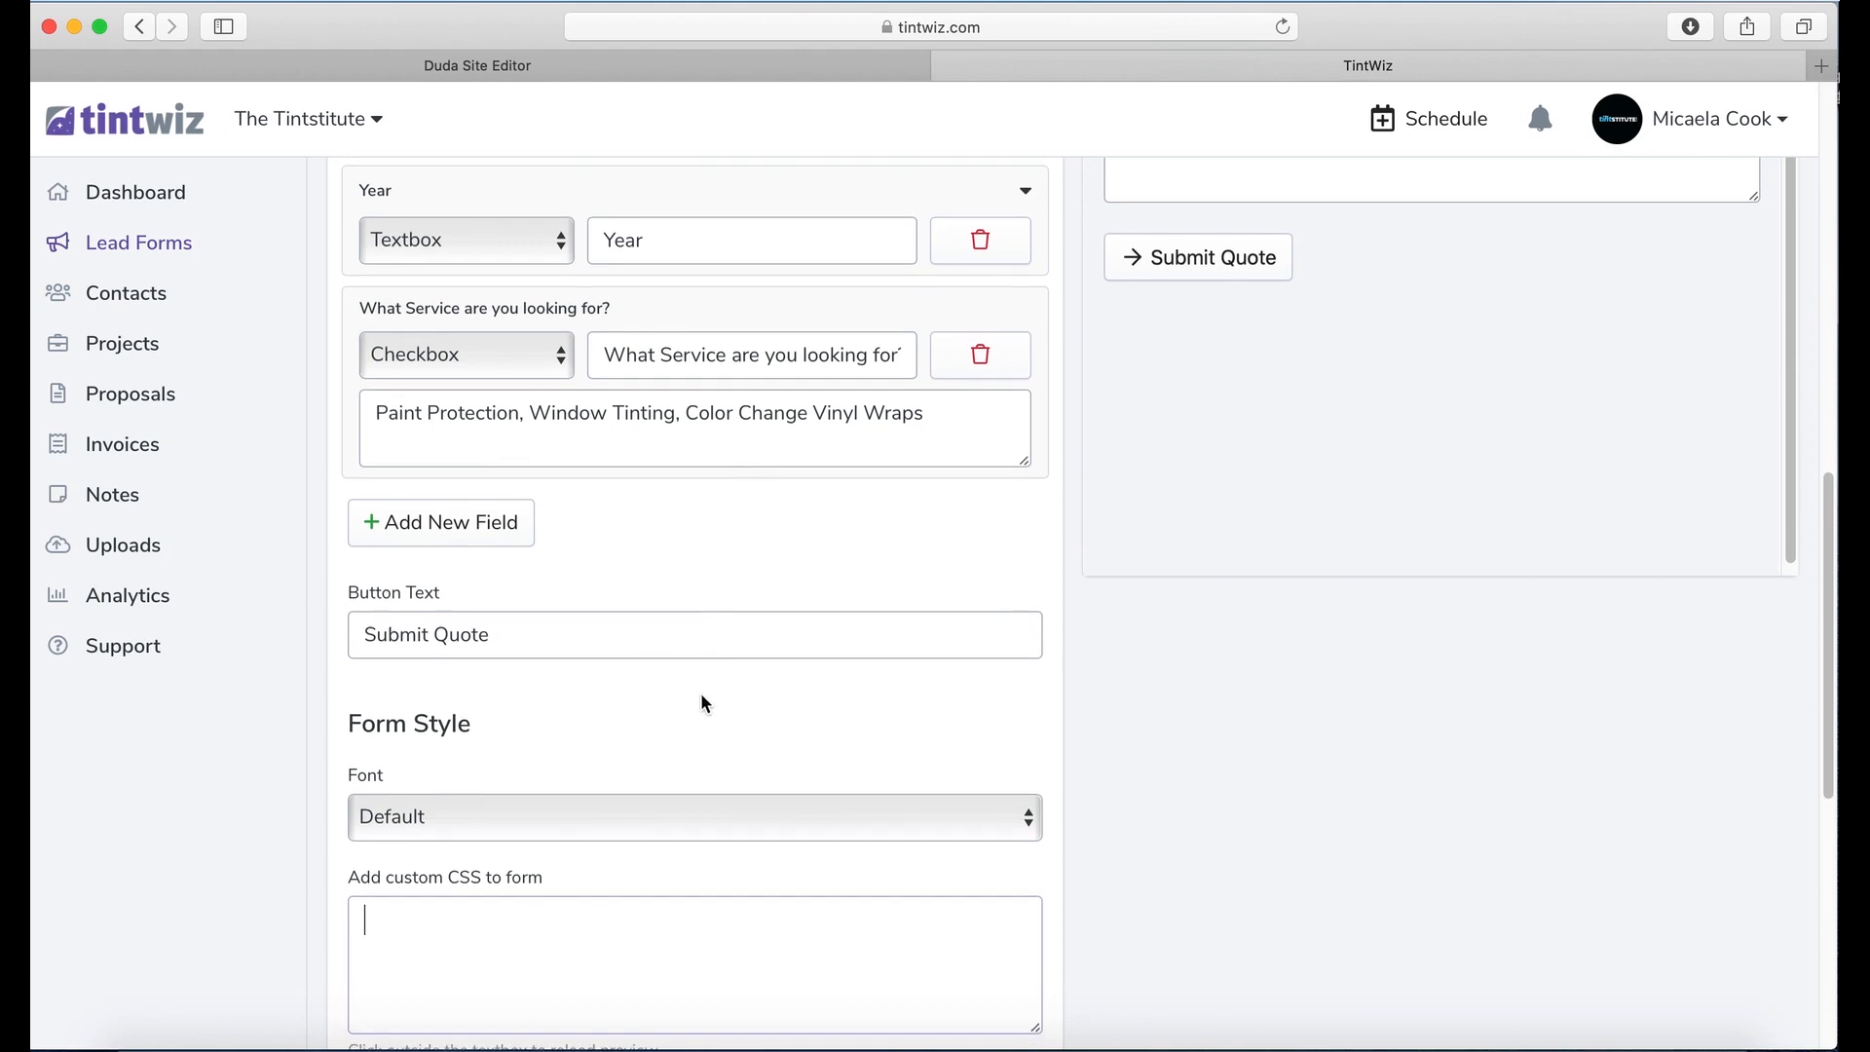
scroll(706, 699, down, 3)
scroll(710, 730, down, 1)
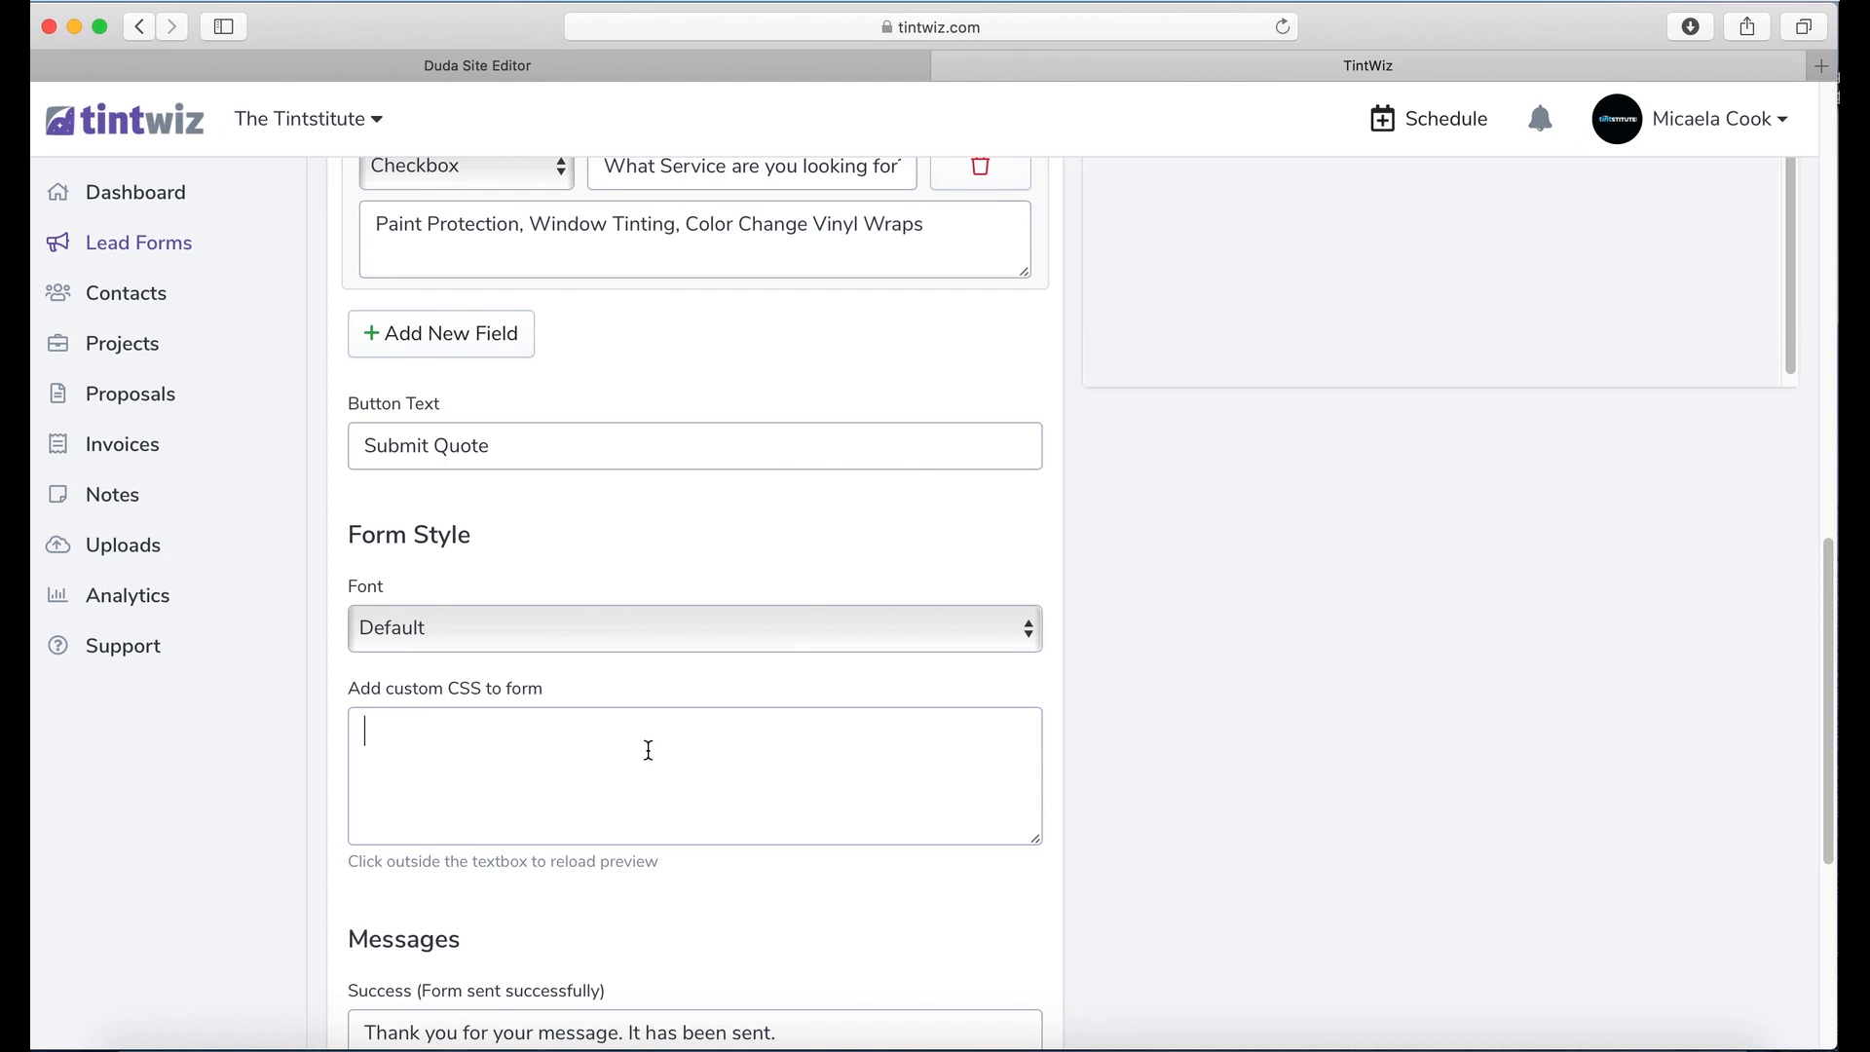
Step: Change the Form Style font from Default to Roboto and refresh the form preview
scroll(647, 748, up, 1)
scroll(651, 750, up, 5)
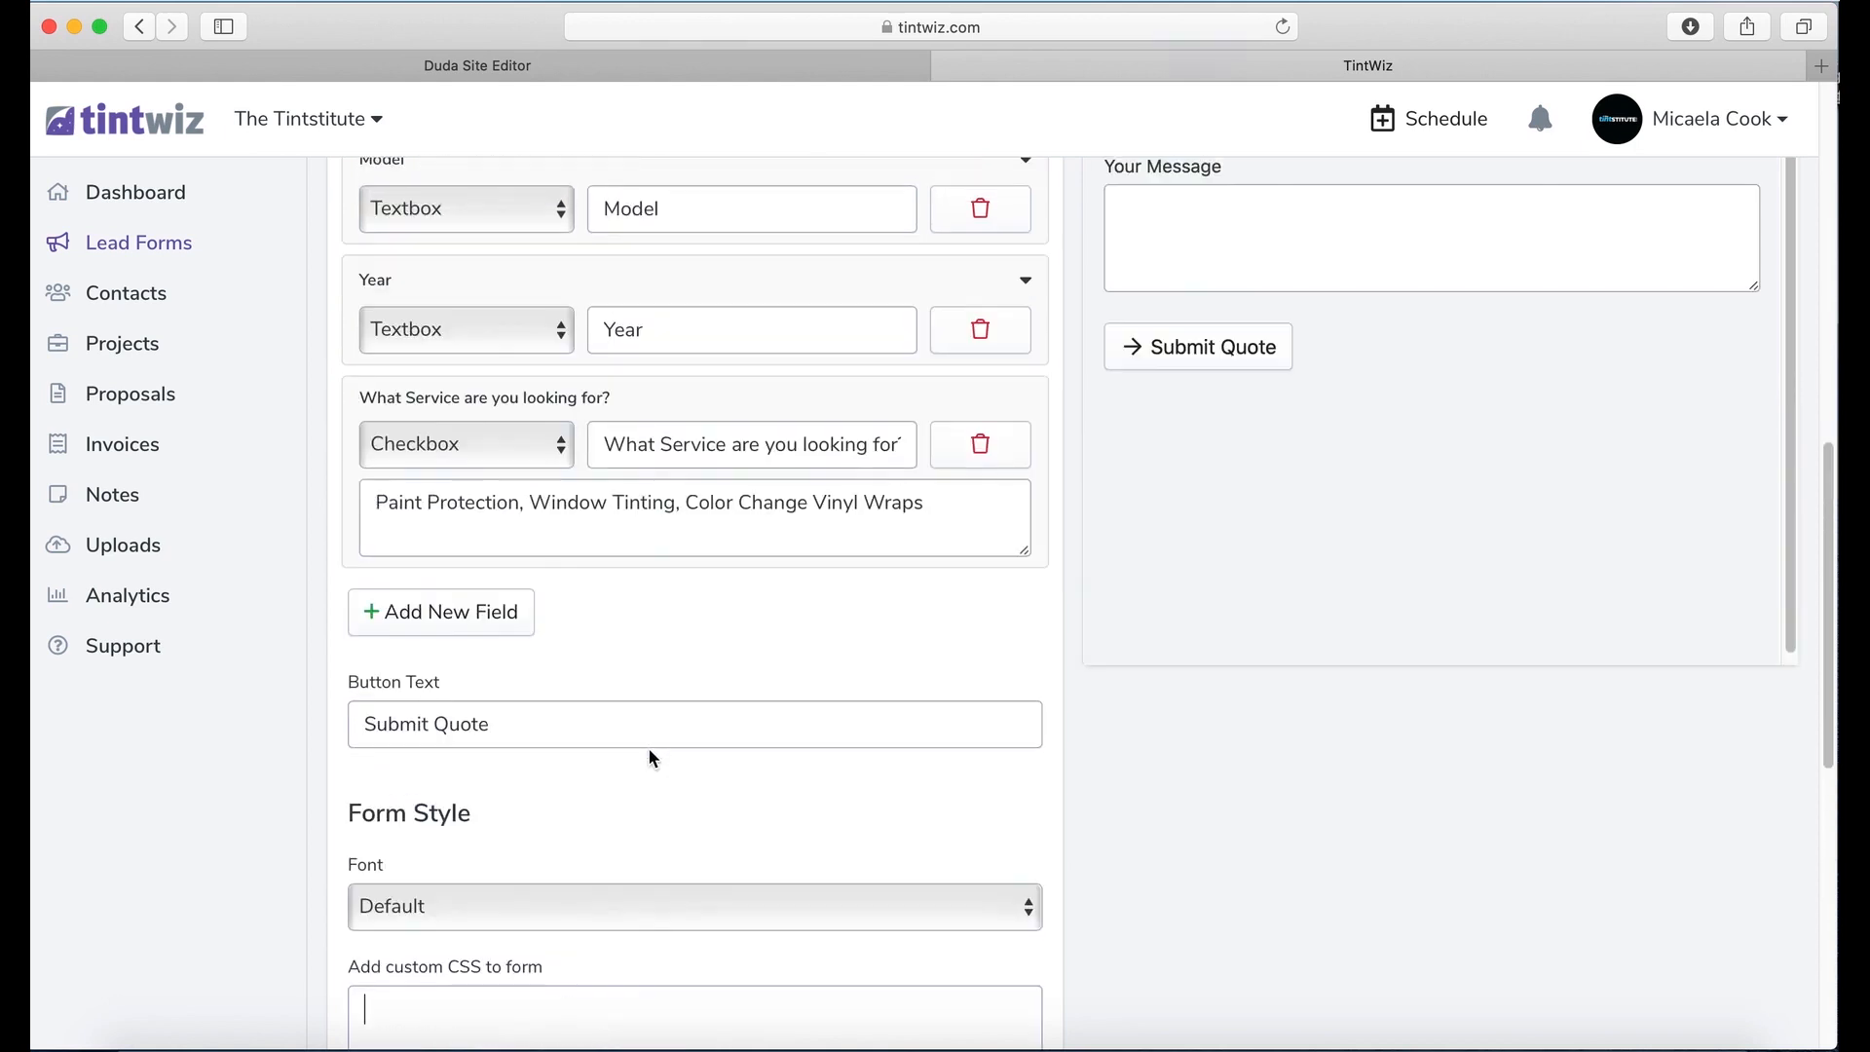
scroll(657, 738, up, 5)
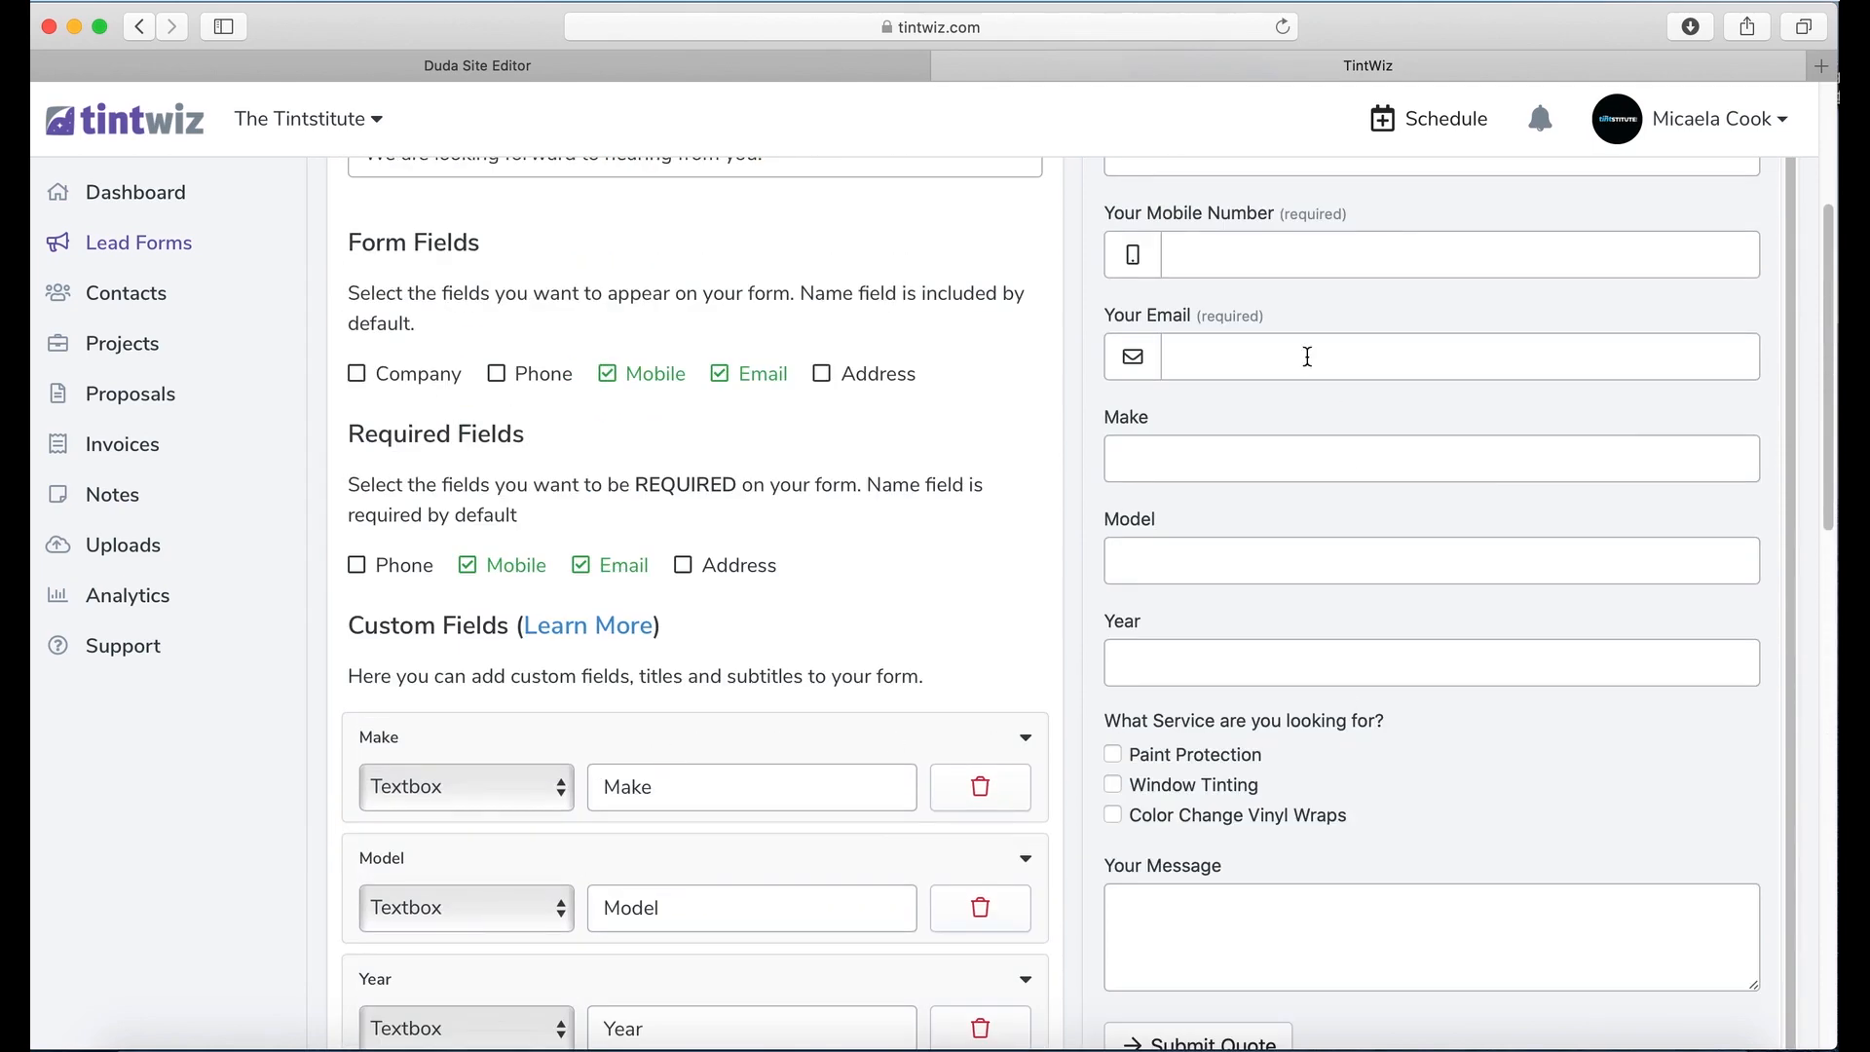
scroll(1543, 404, up, 5)
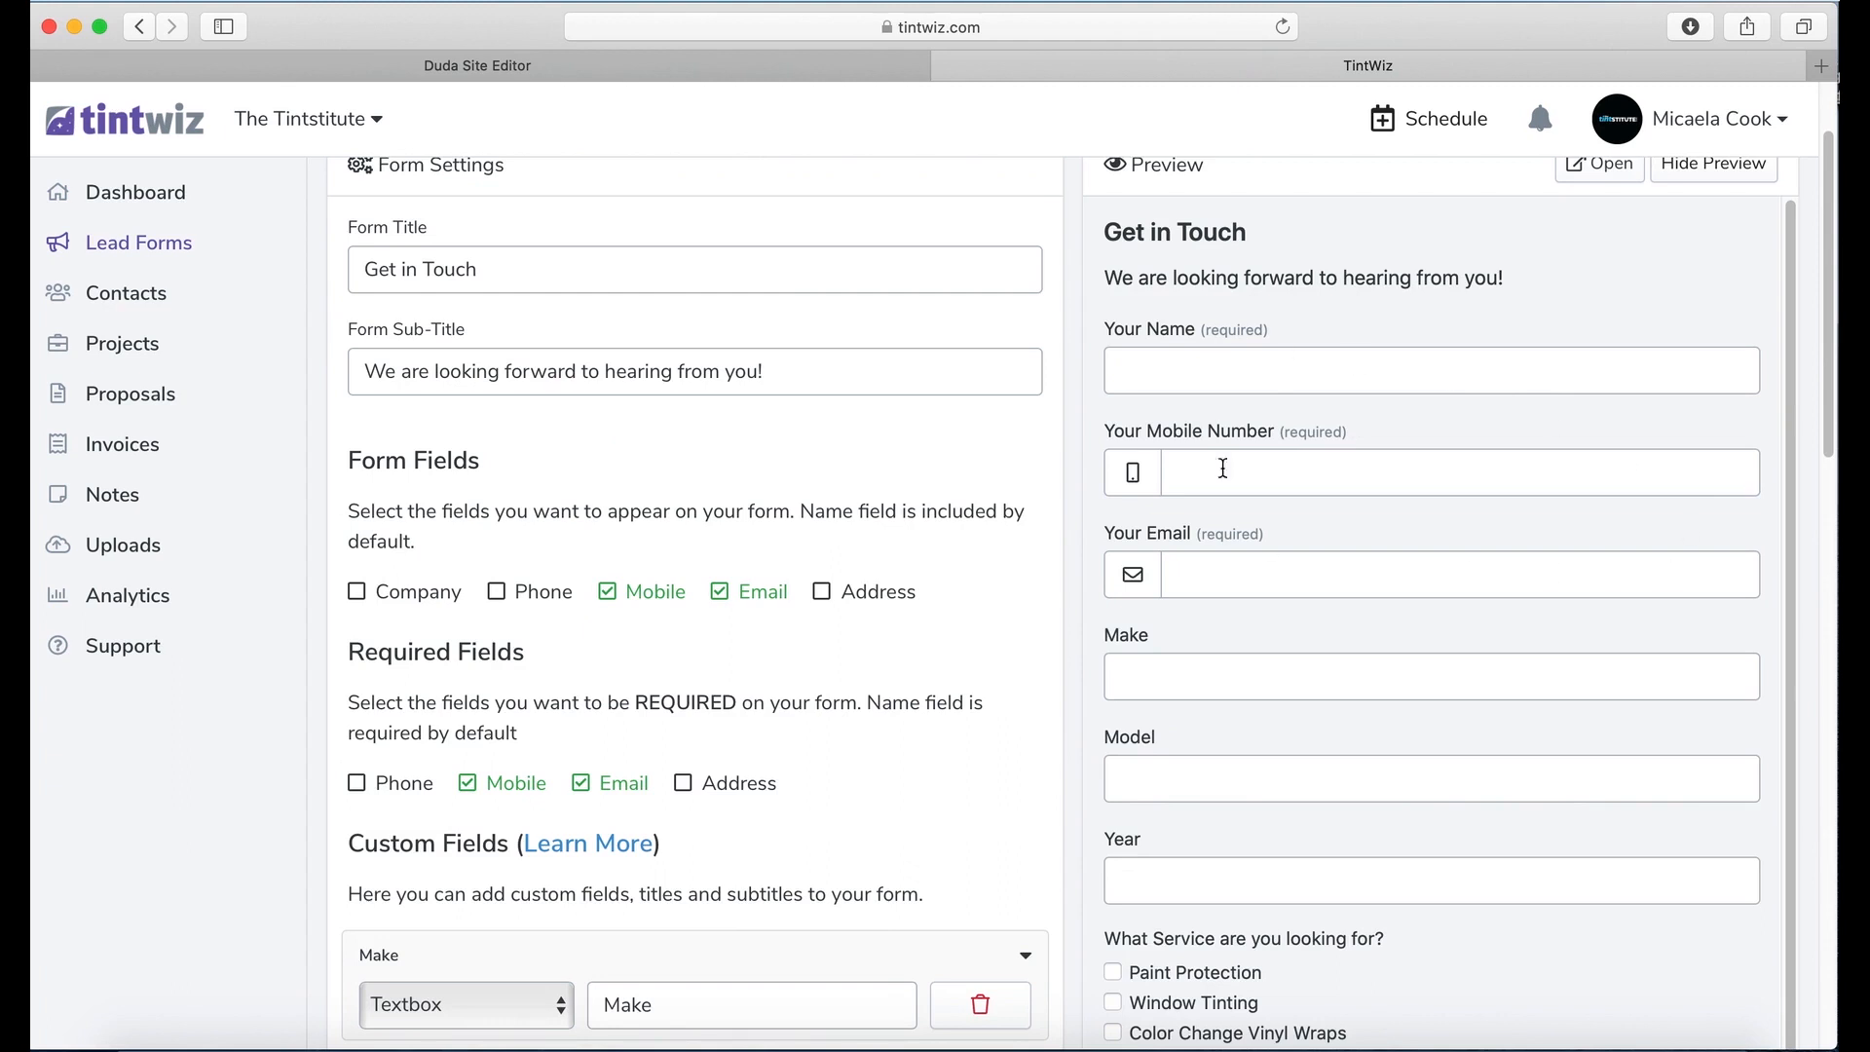
scroll(1281, 619, down, 1)
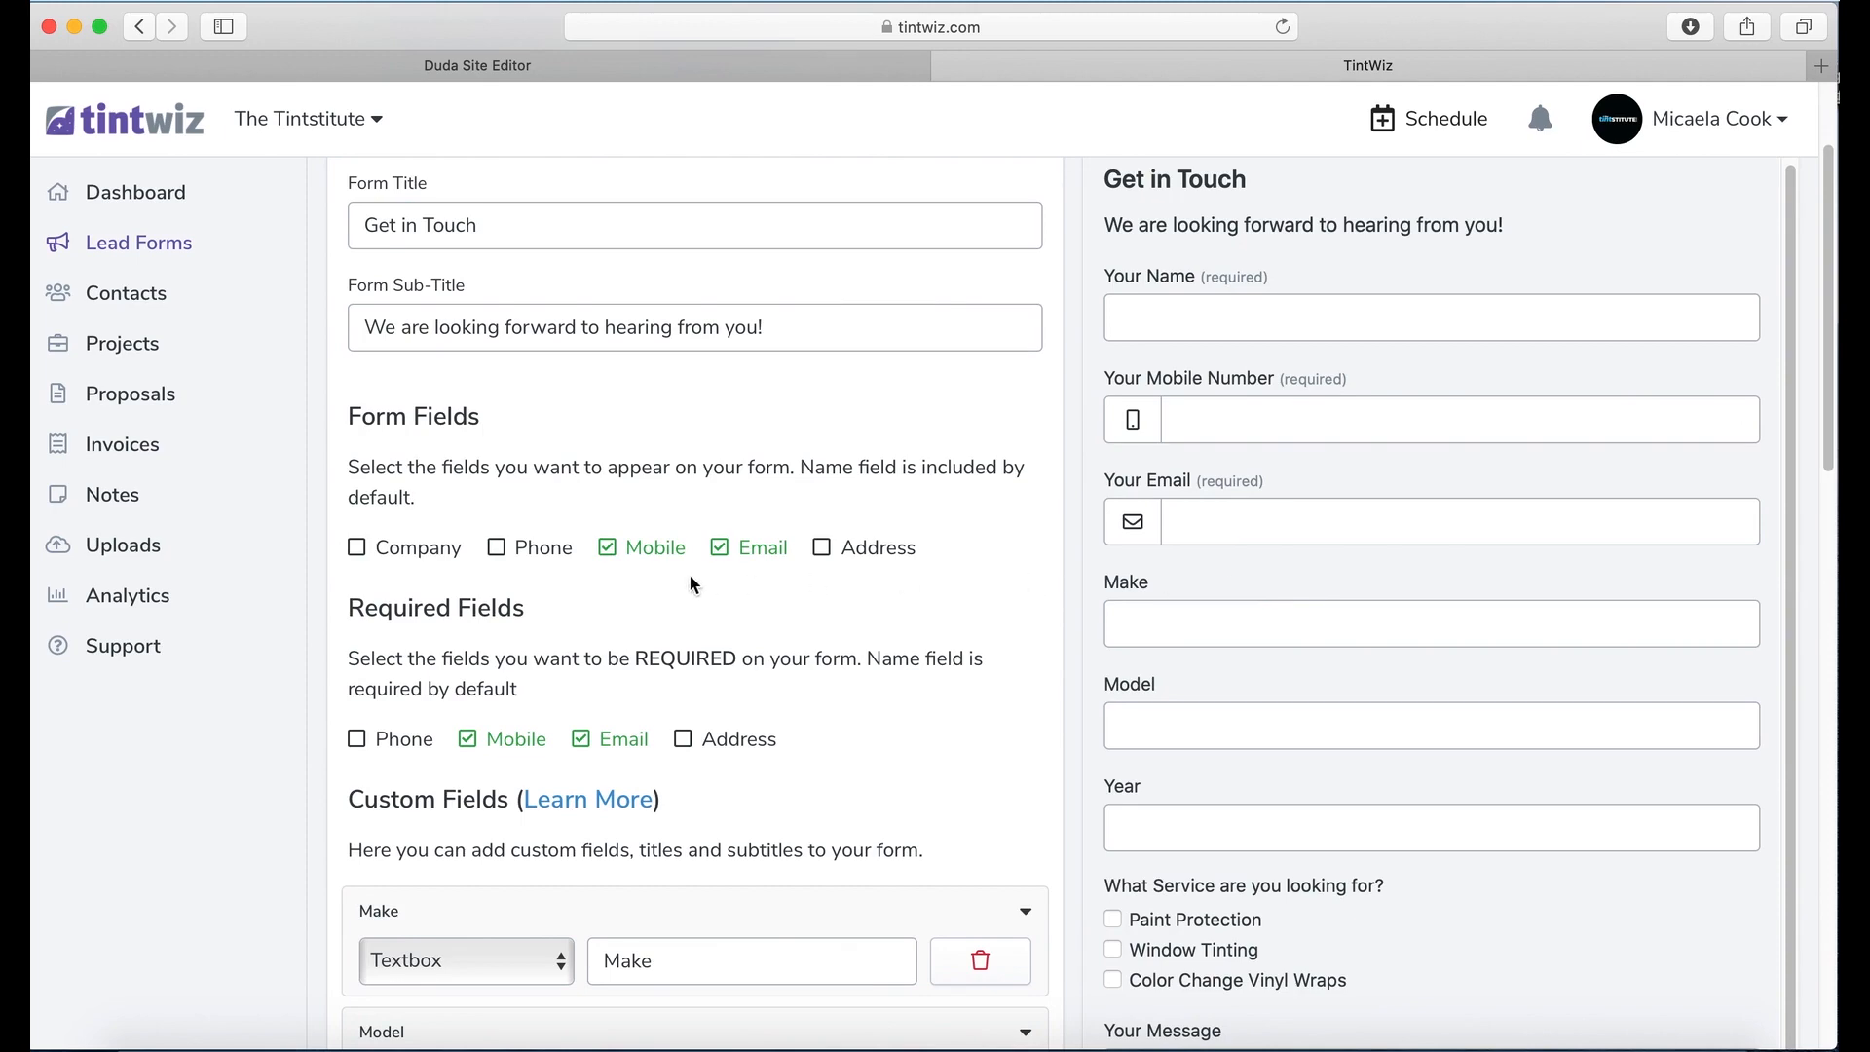
scroll(693, 584, down, 9)
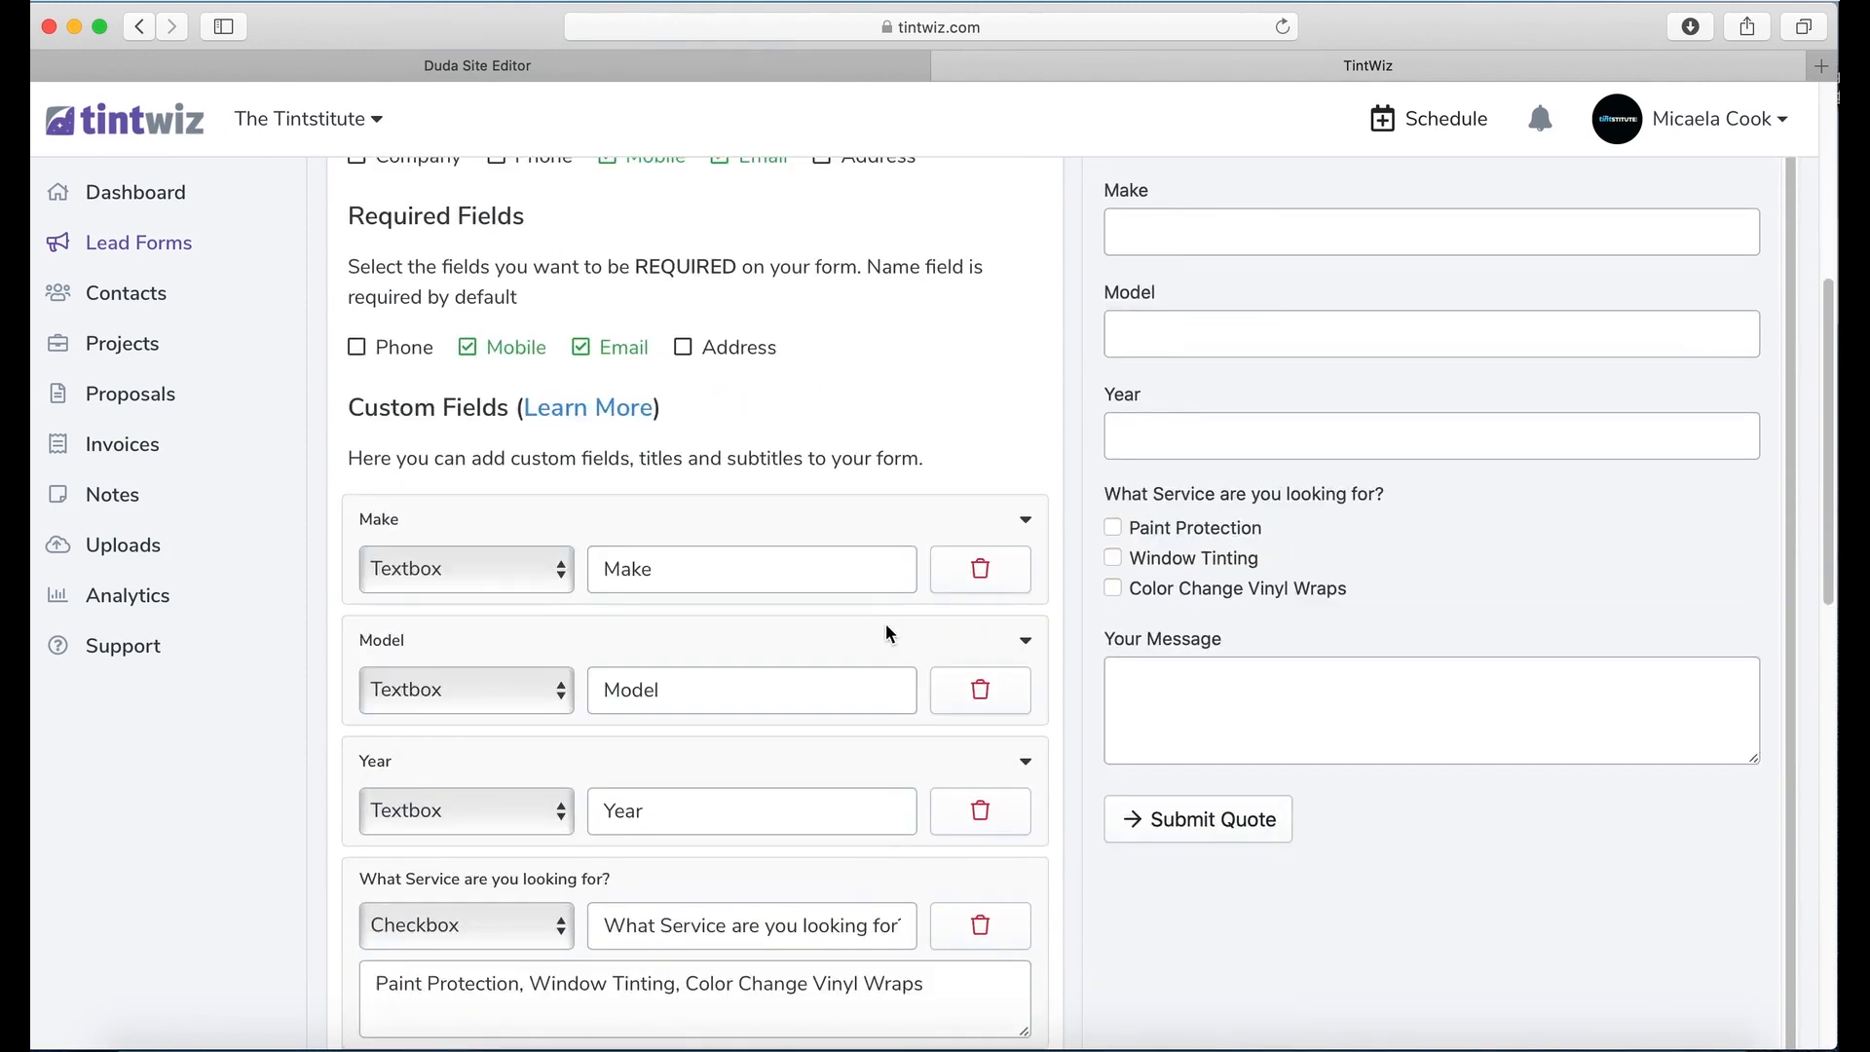
scroll(876, 631, down, 7)
scroll(848, 633, down, 8)
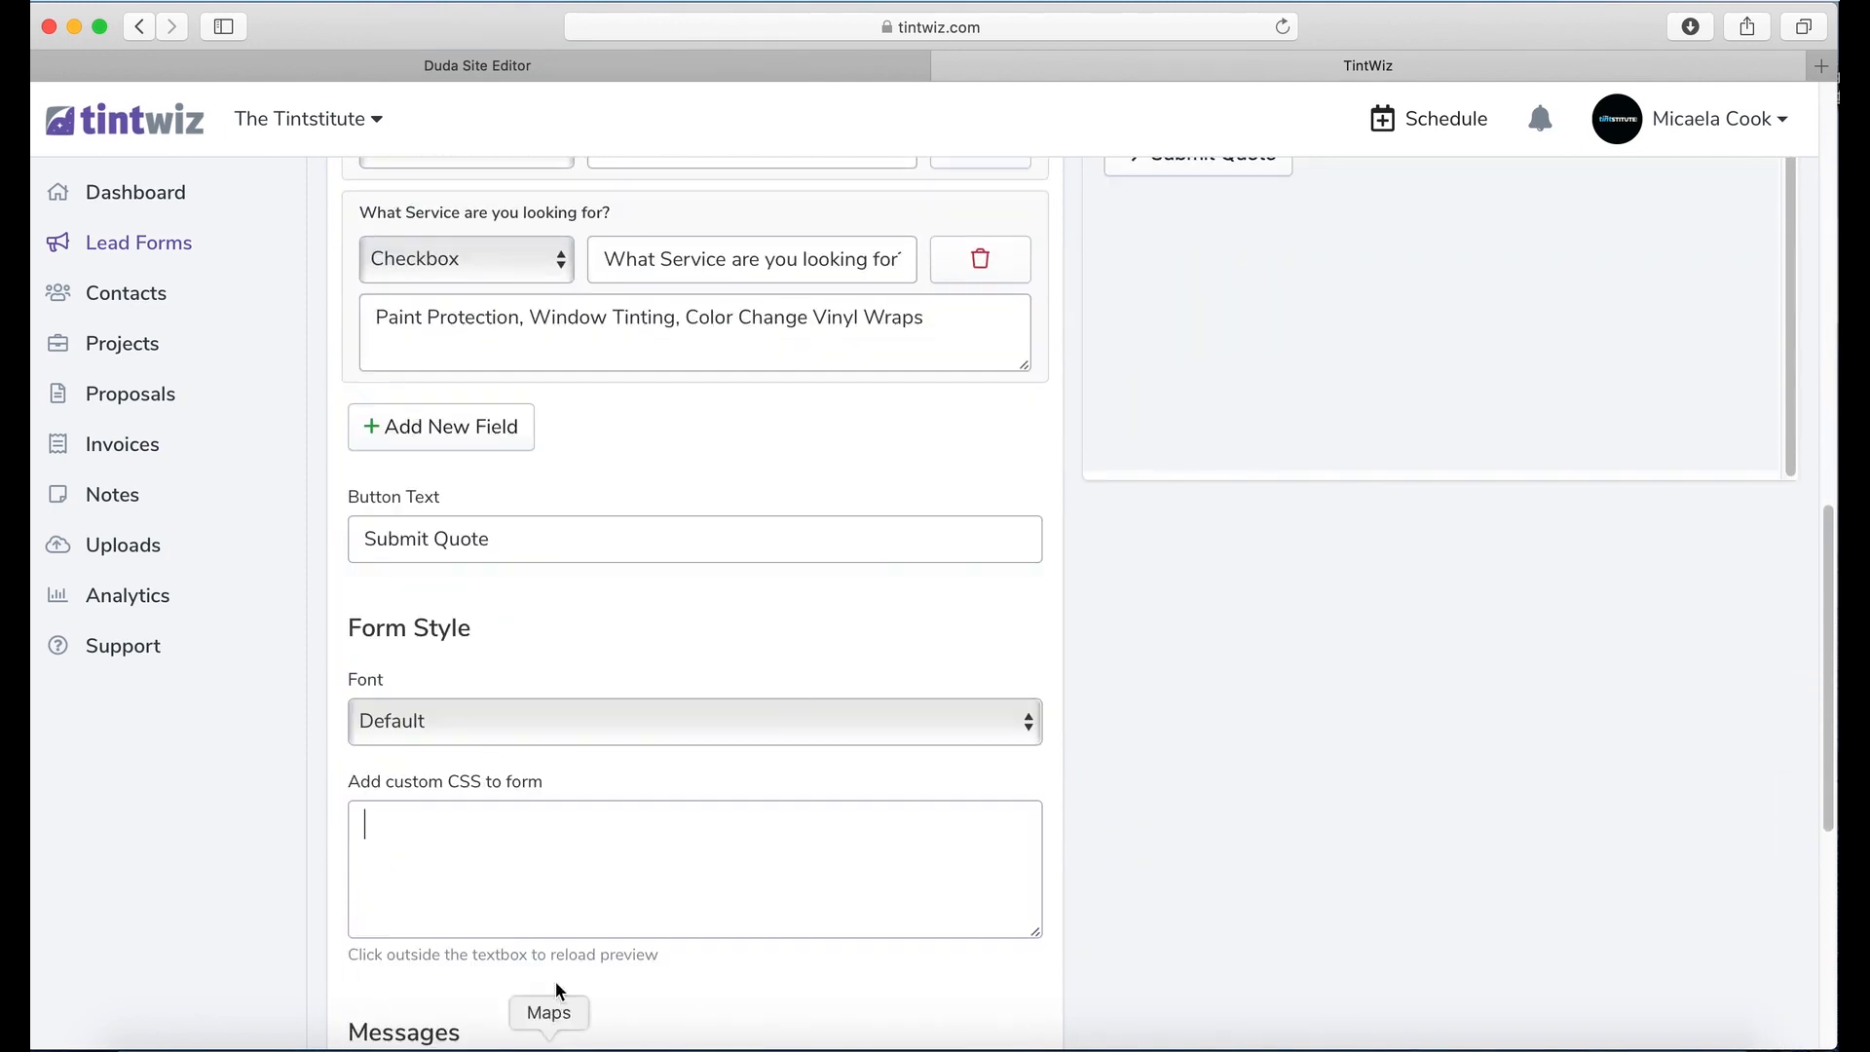
scroll(574, 910, down, 3)
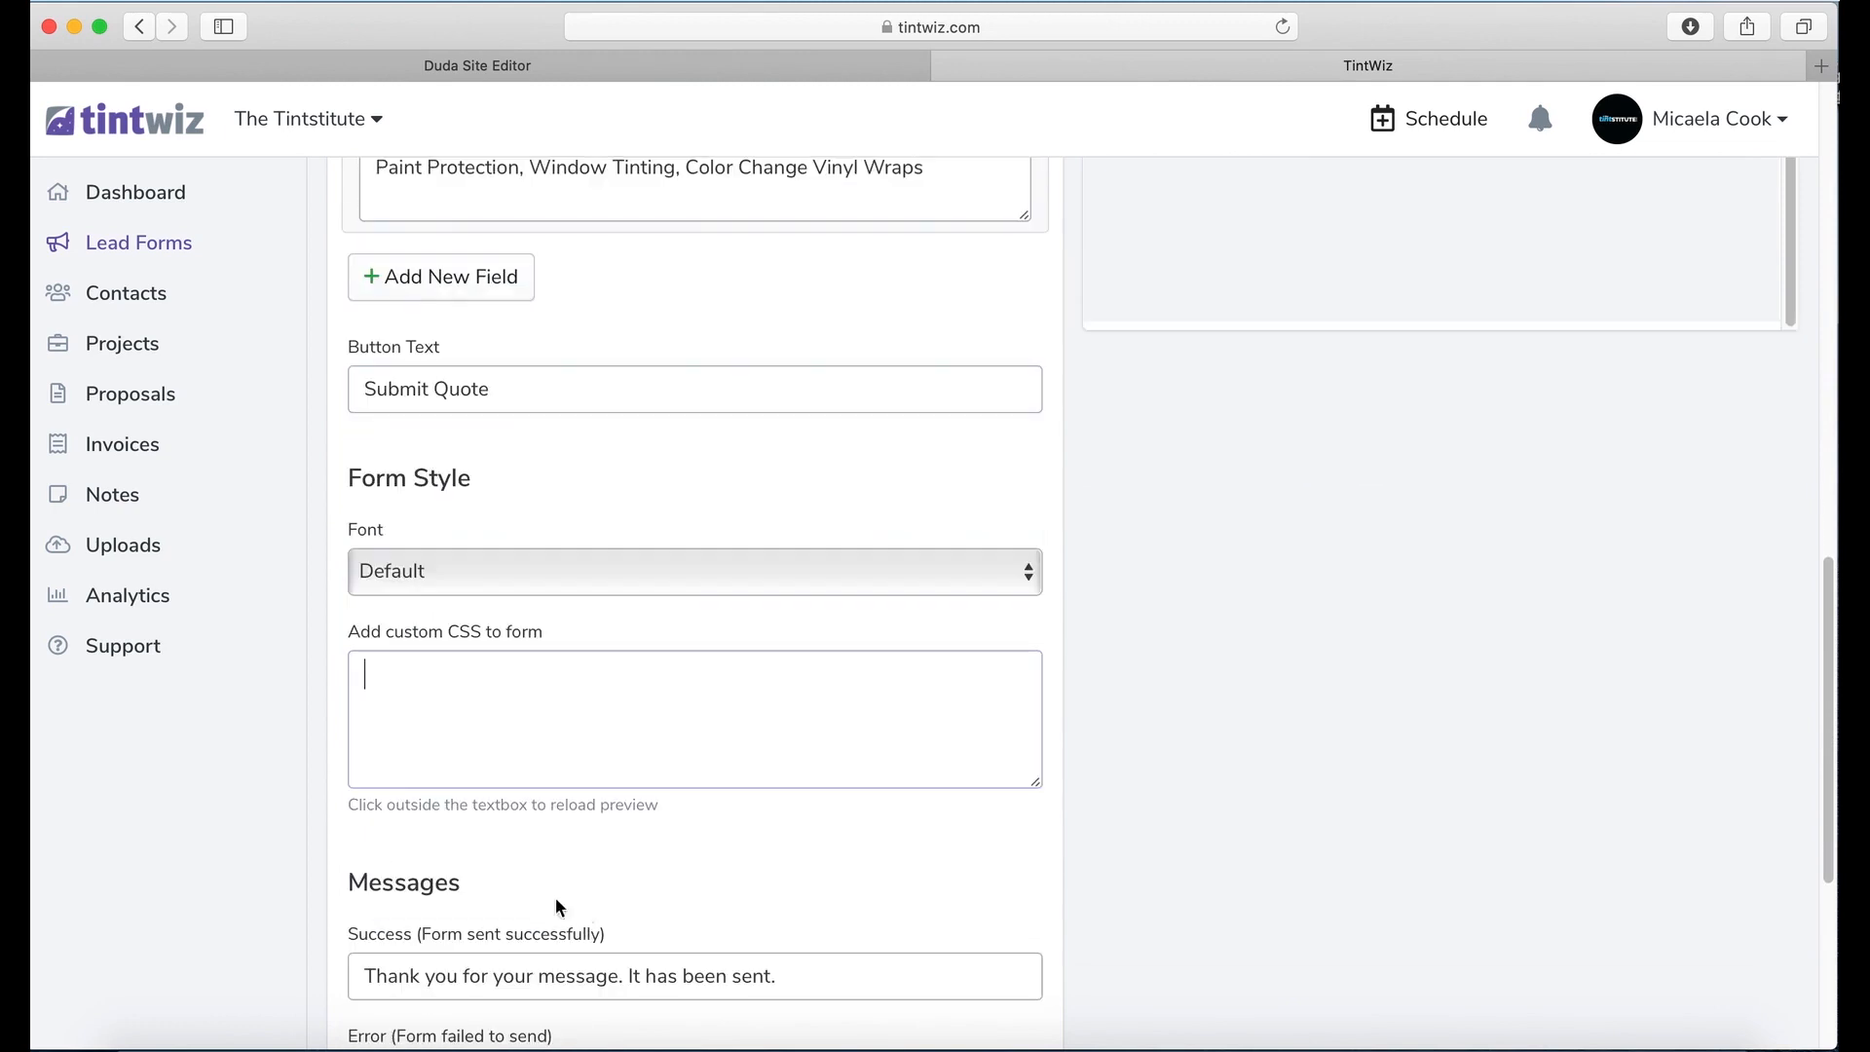
click(688, 577)
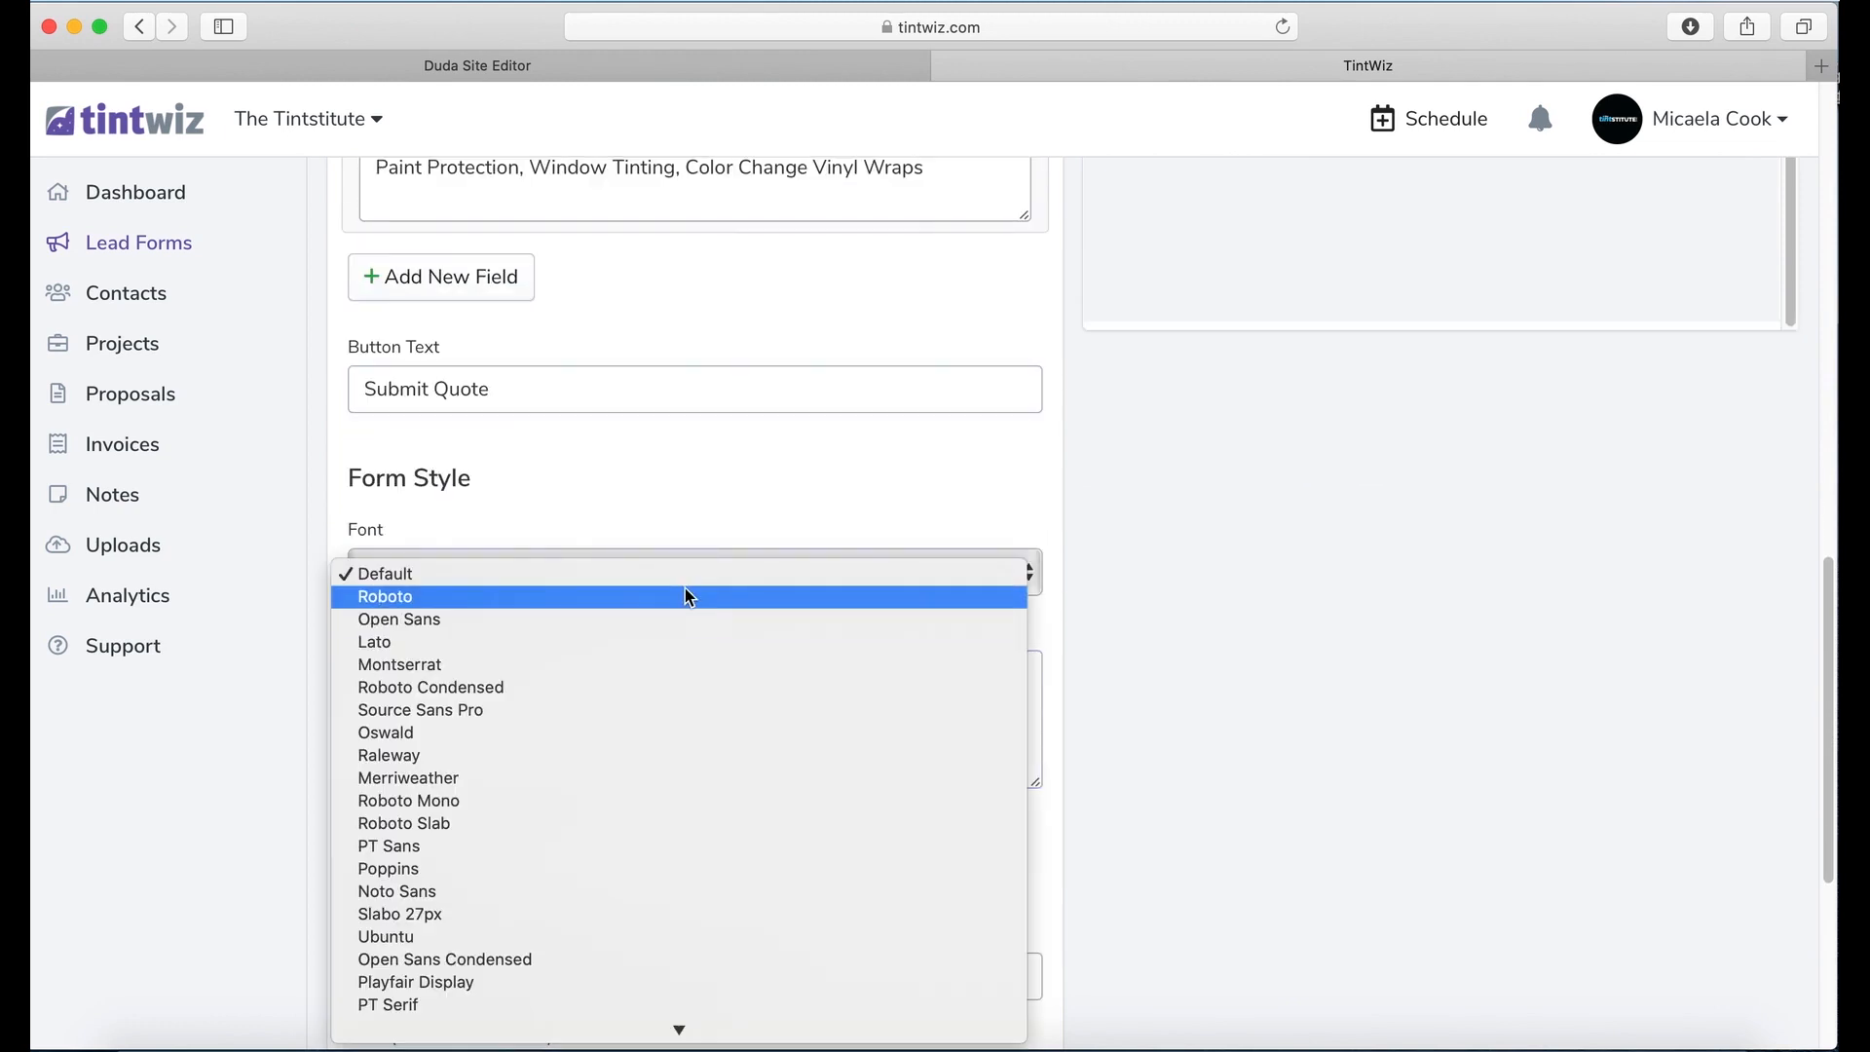
click(685, 596)
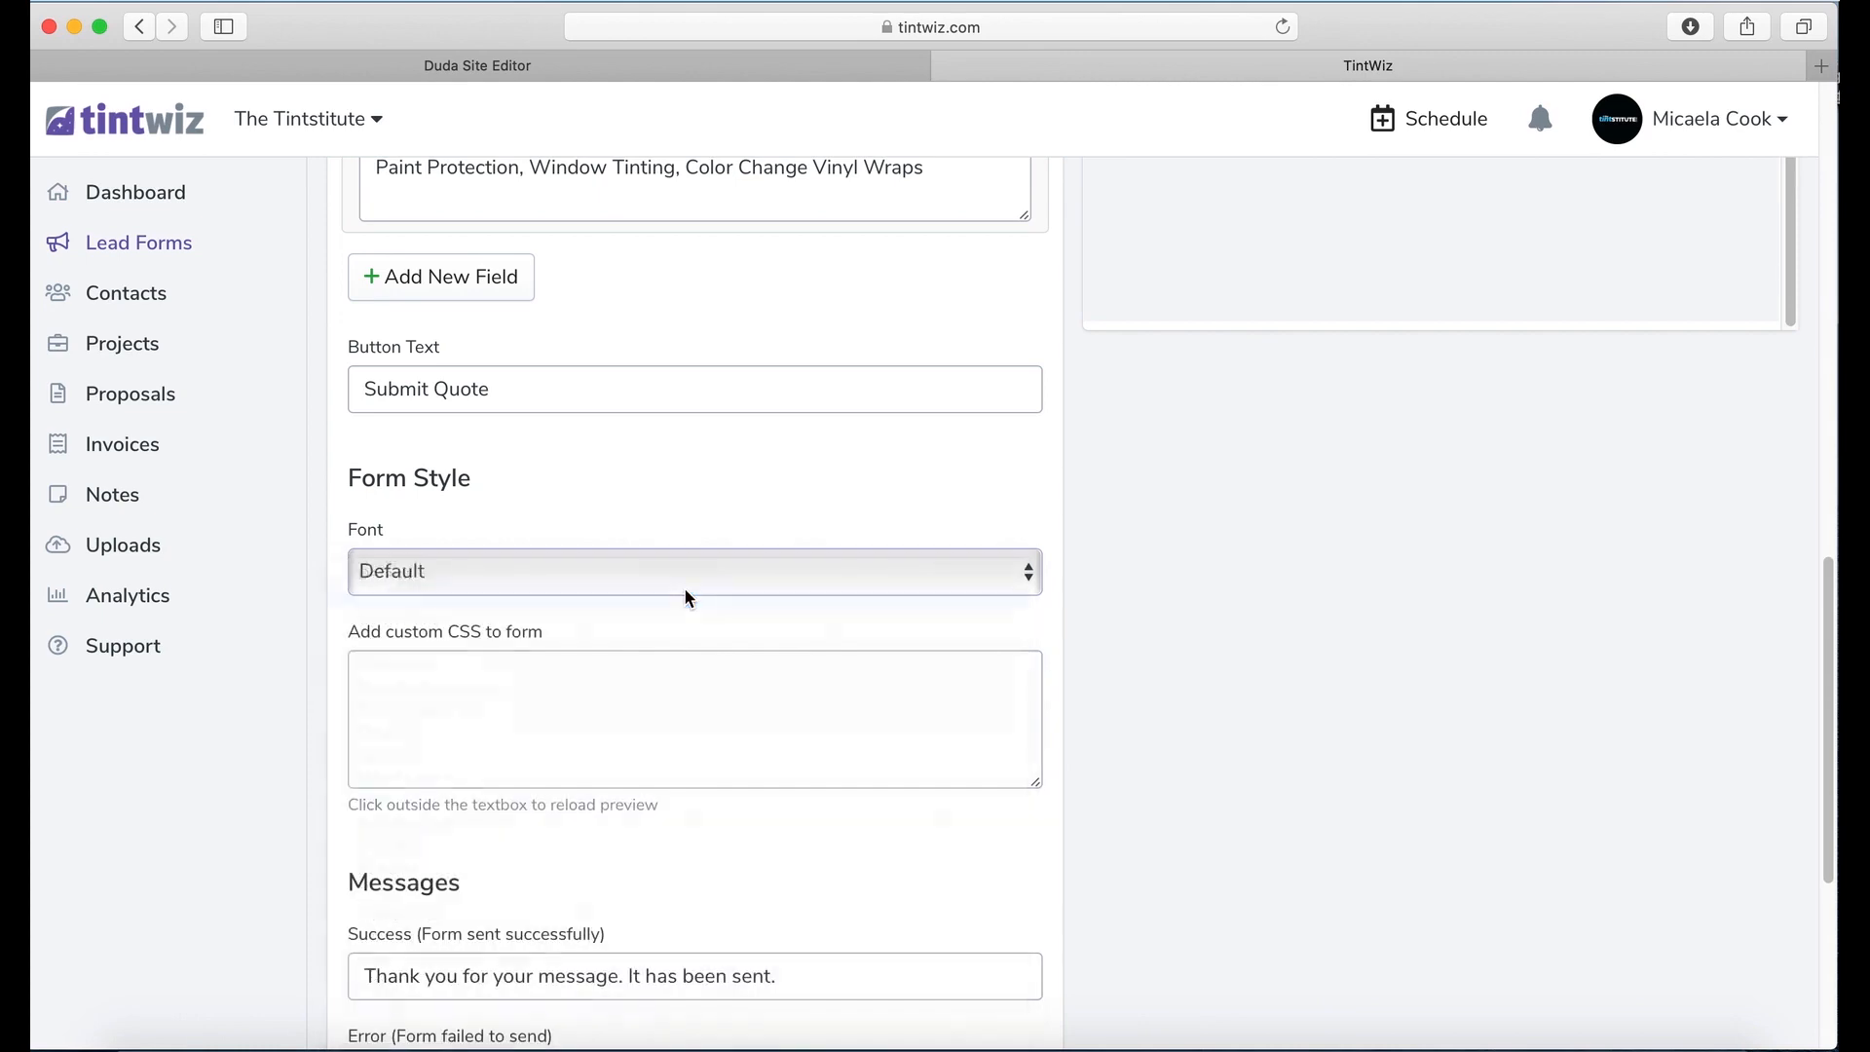
click(751, 730)
scroll(1131, 643, up, 10)
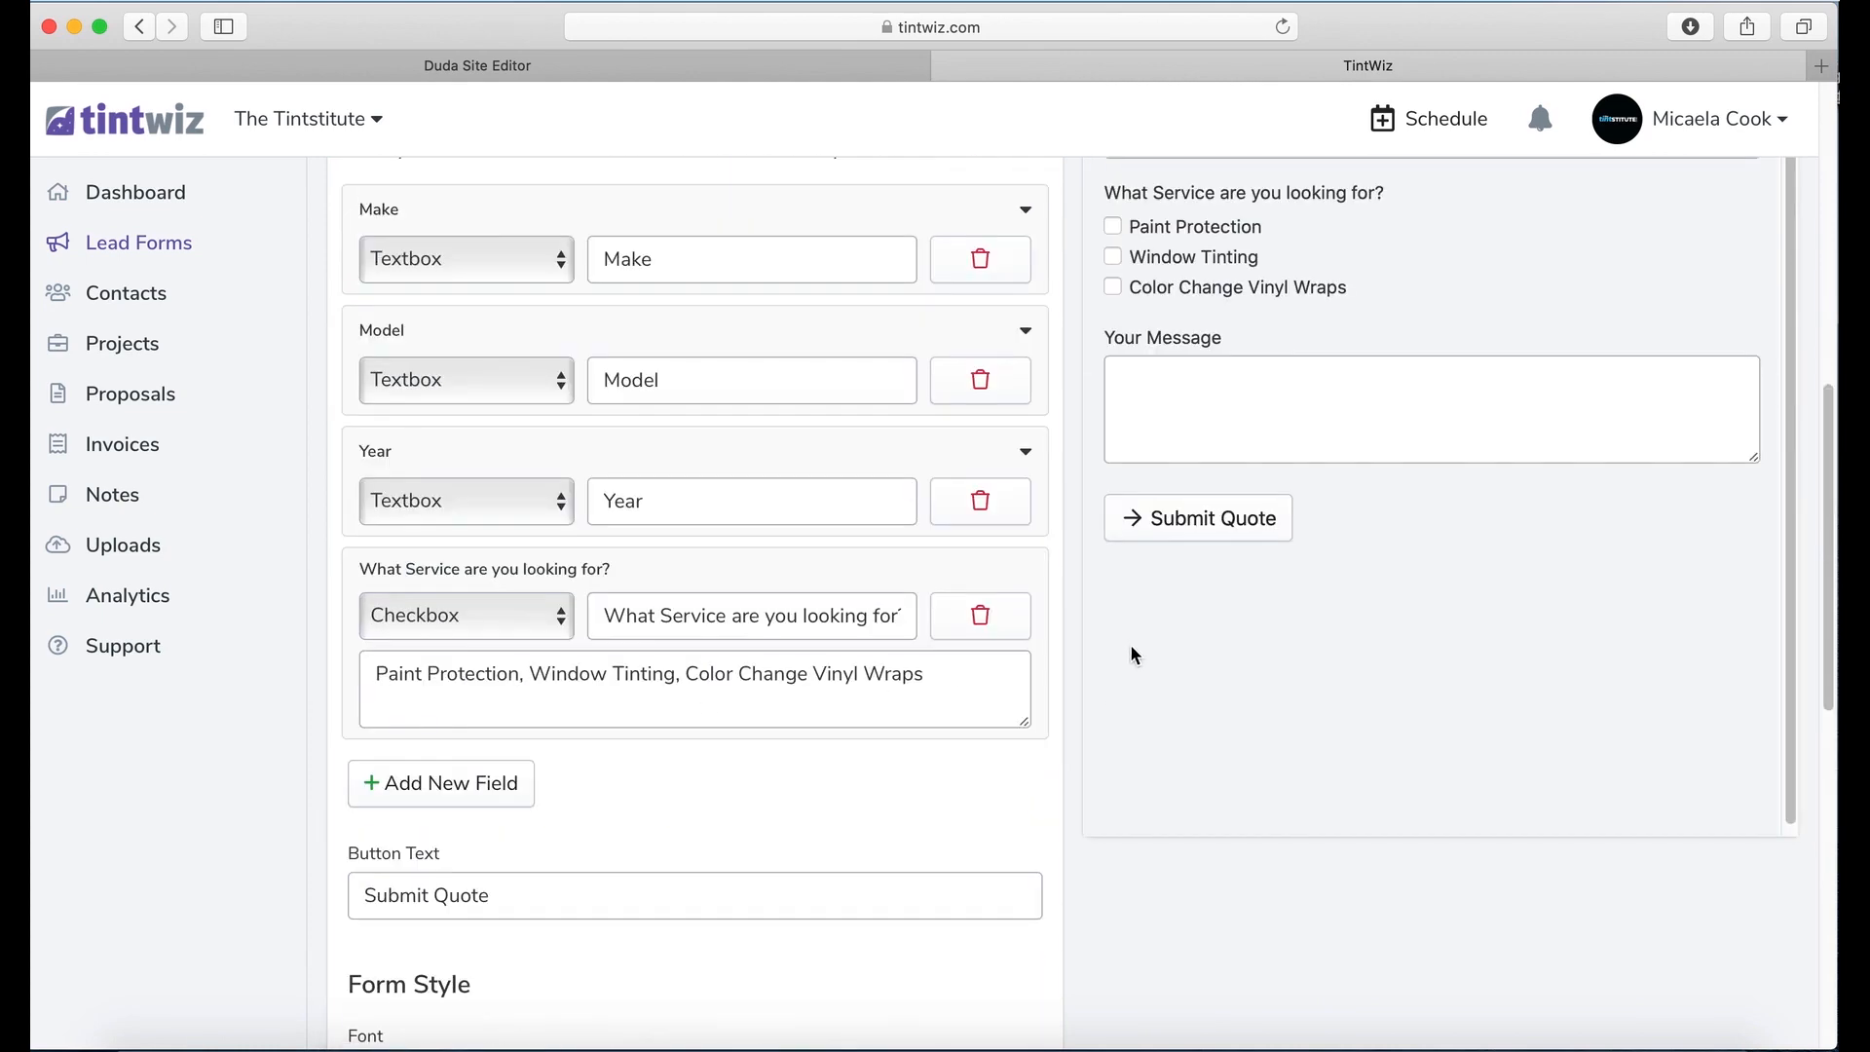
scroll(1201, 504, up, 3)
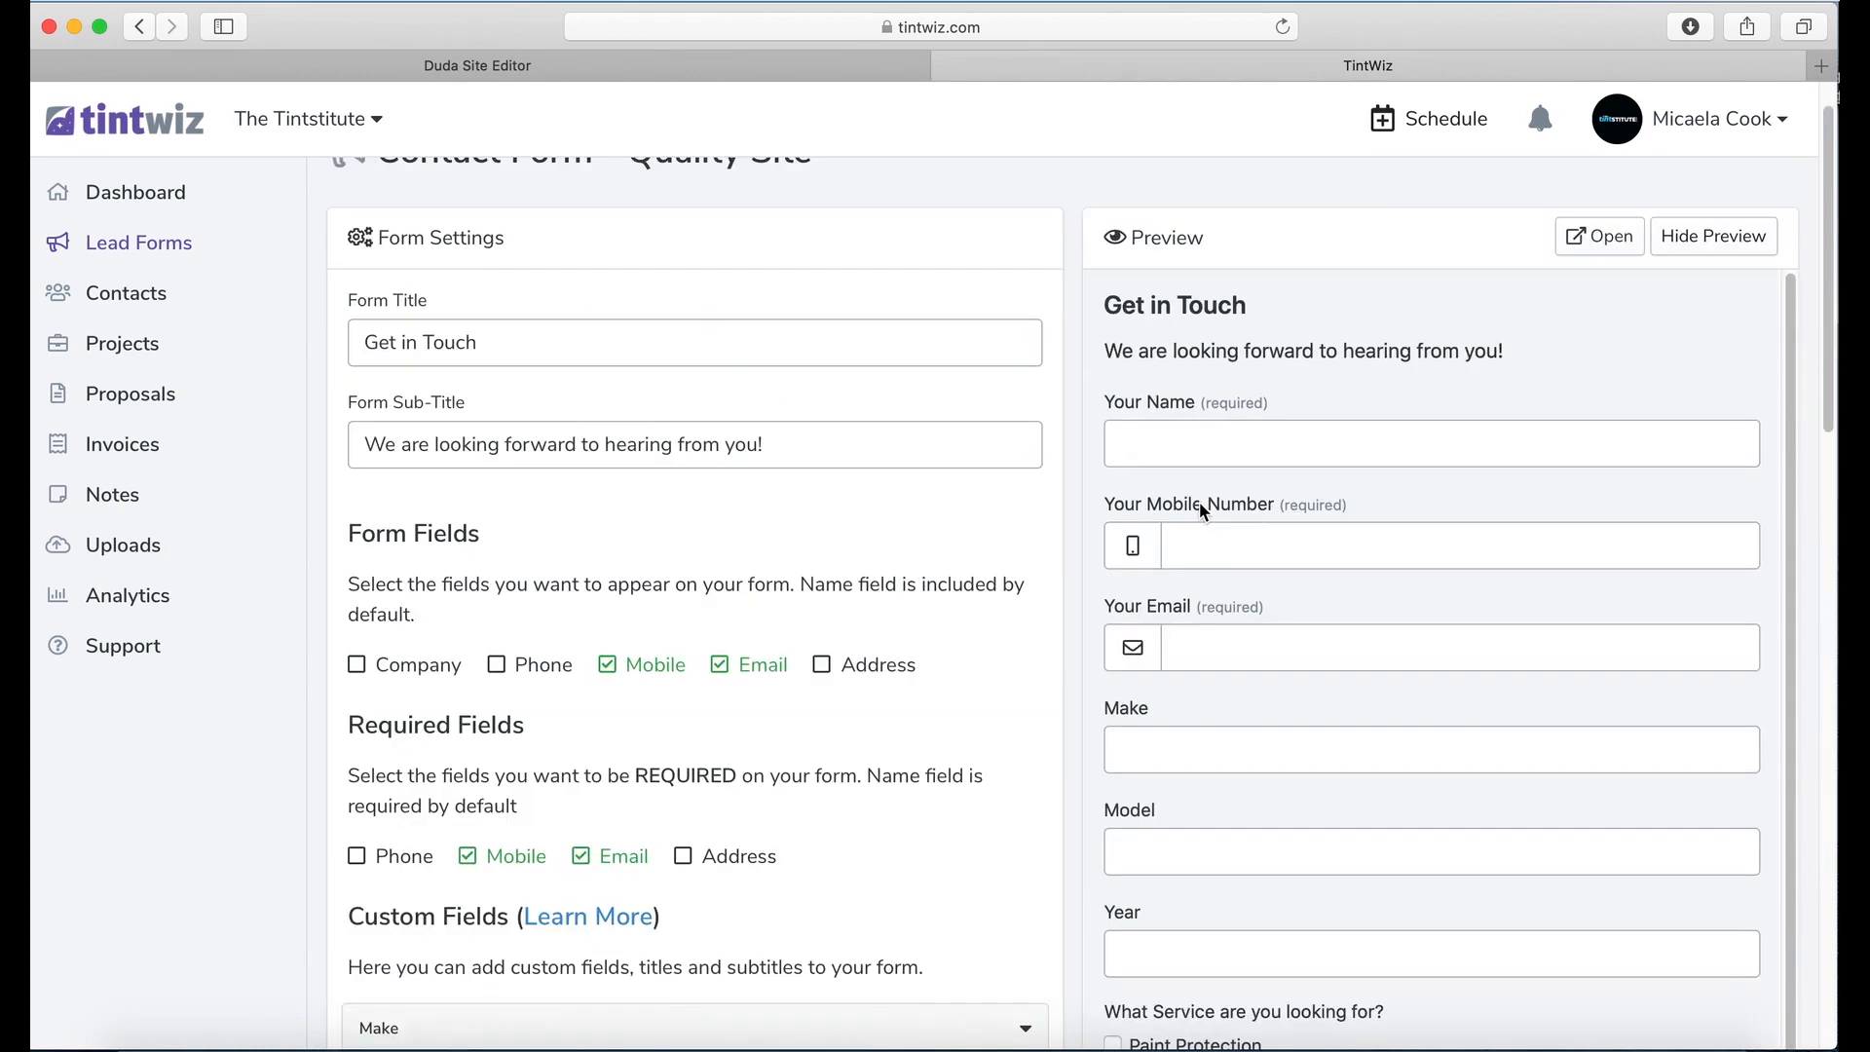
scroll(1197, 506, down, 8)
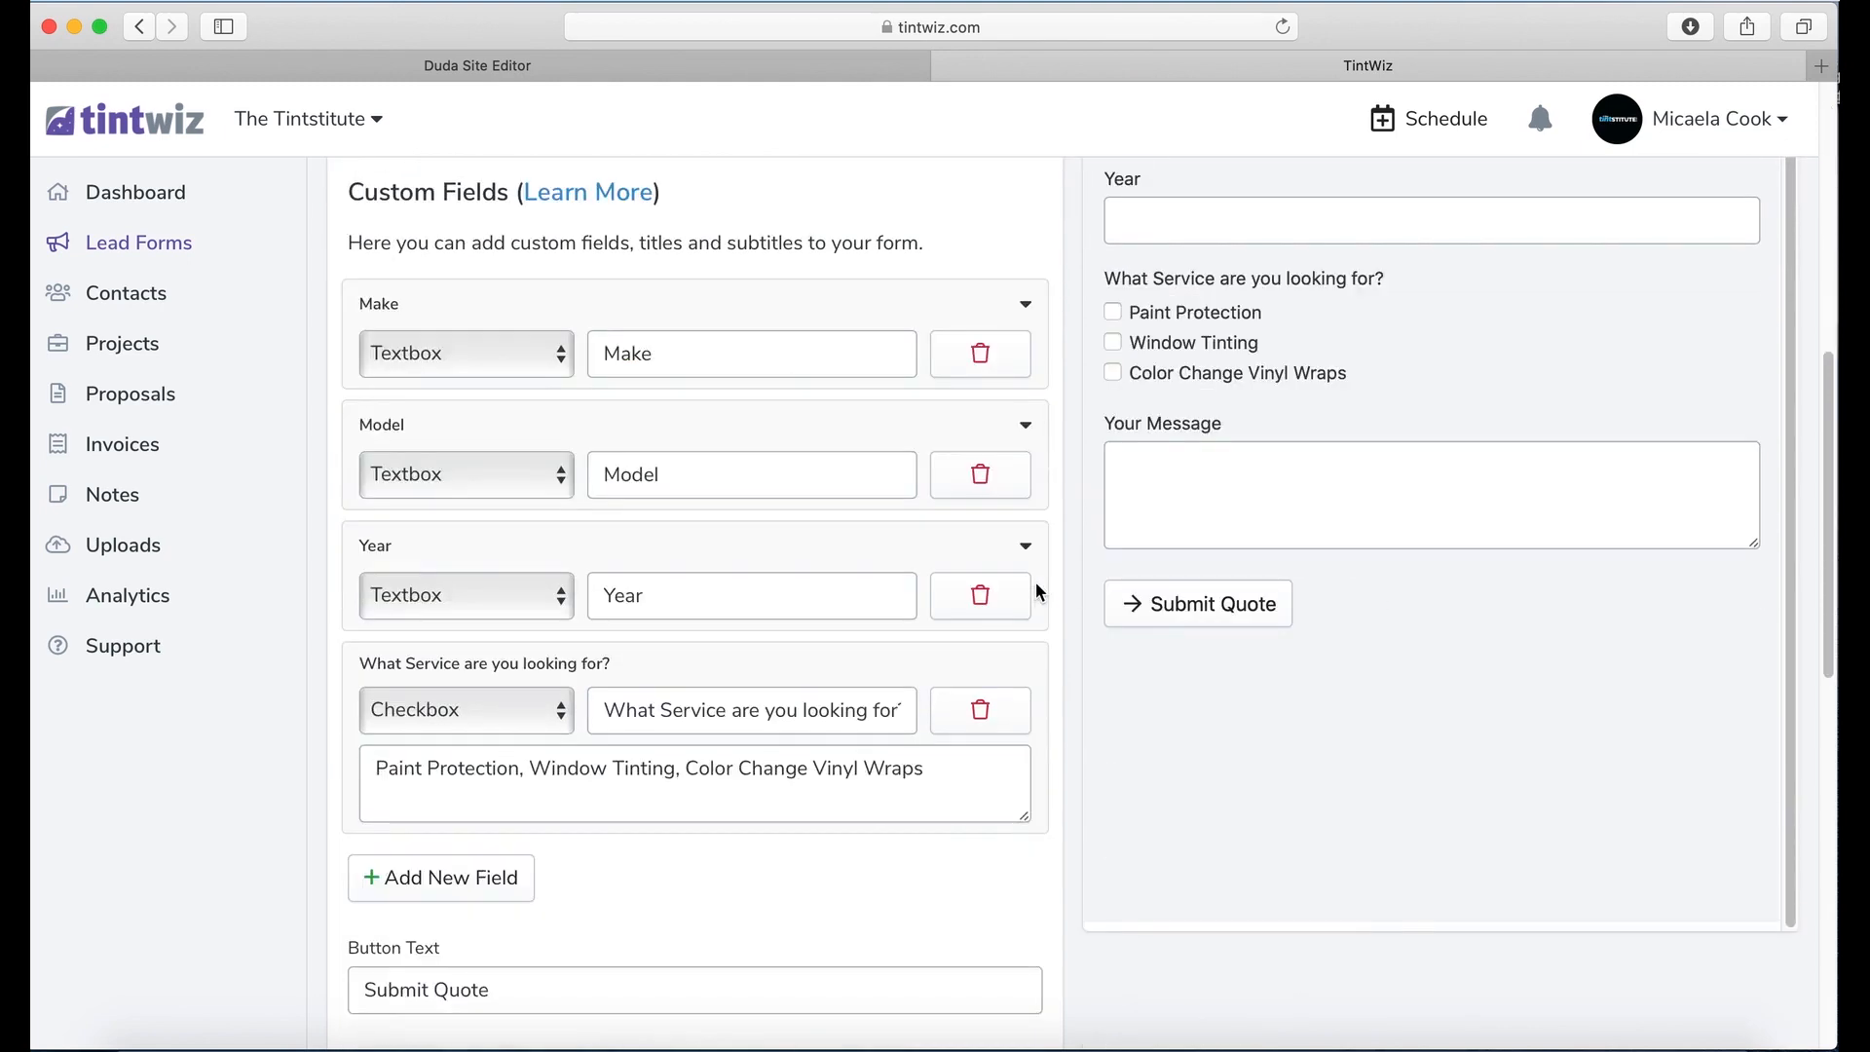
scroll(741, 663, down, 8)
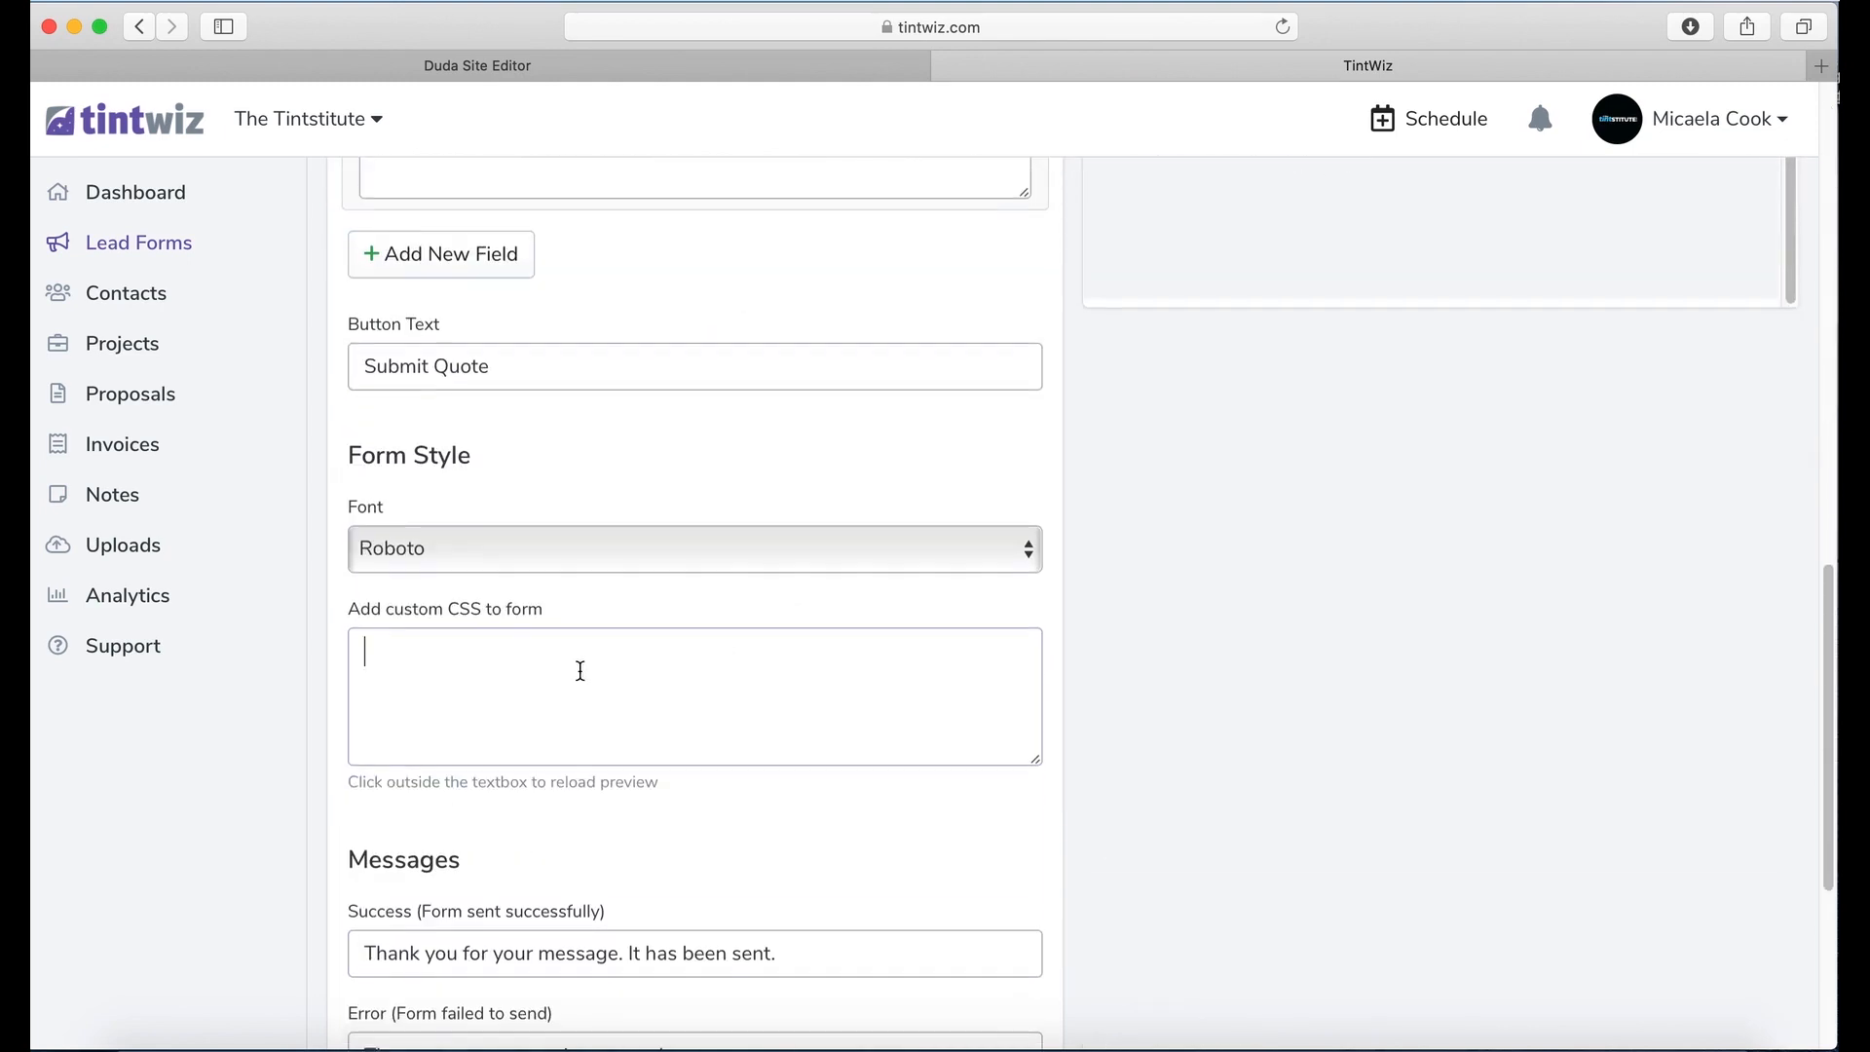
scroll(598, 649, down, 2)
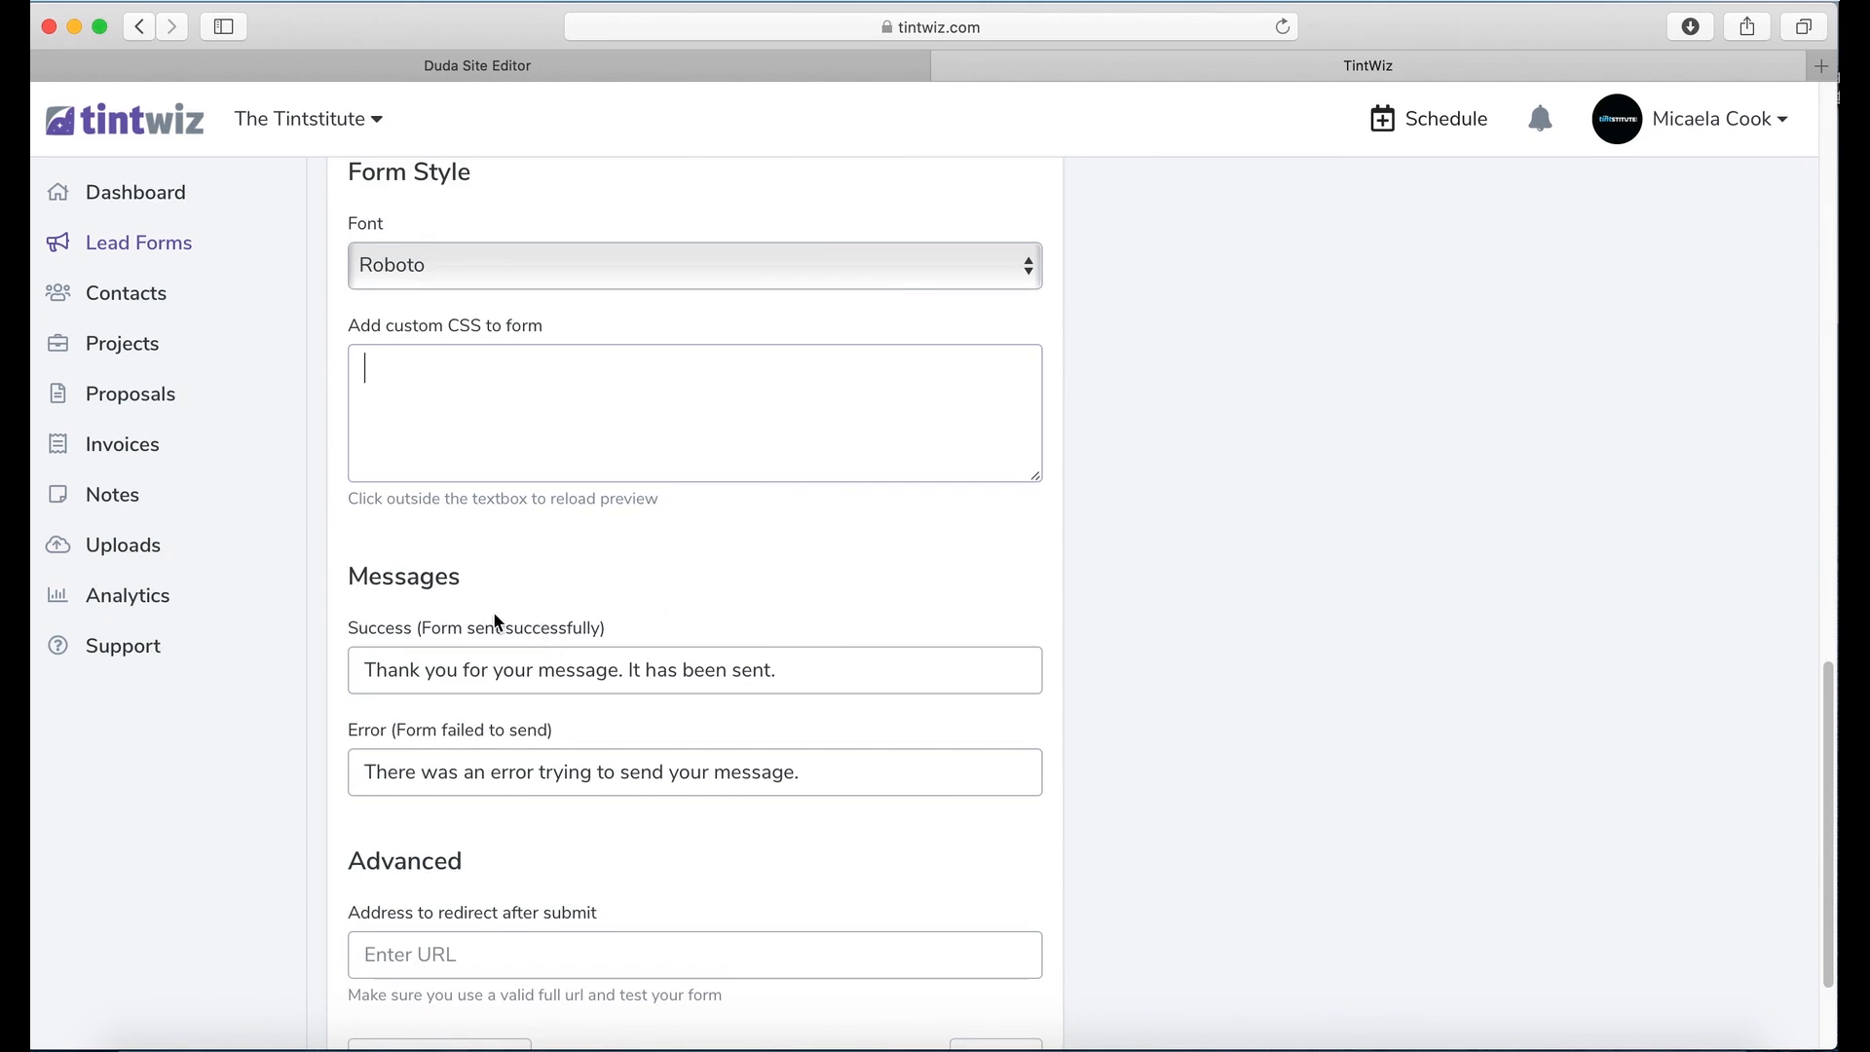
drag(599, 620, 427, 616)
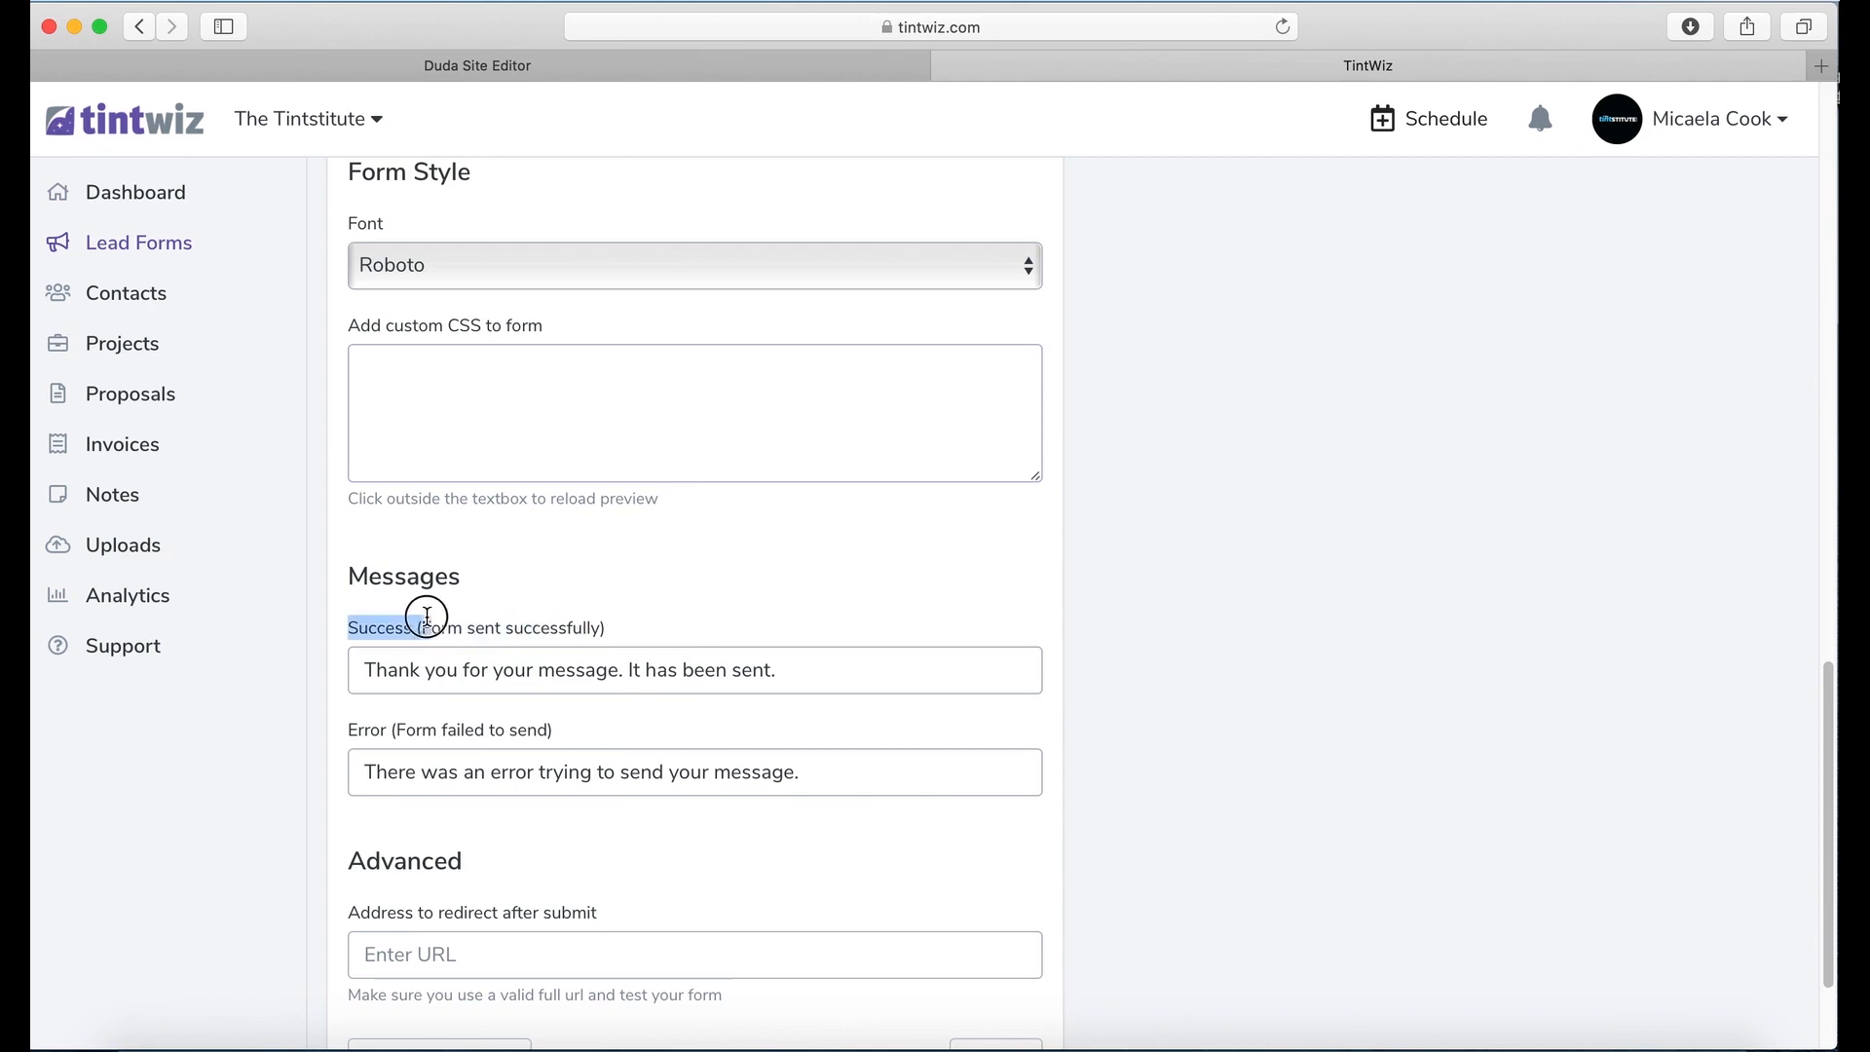
drag(542, 732, 369, 732)
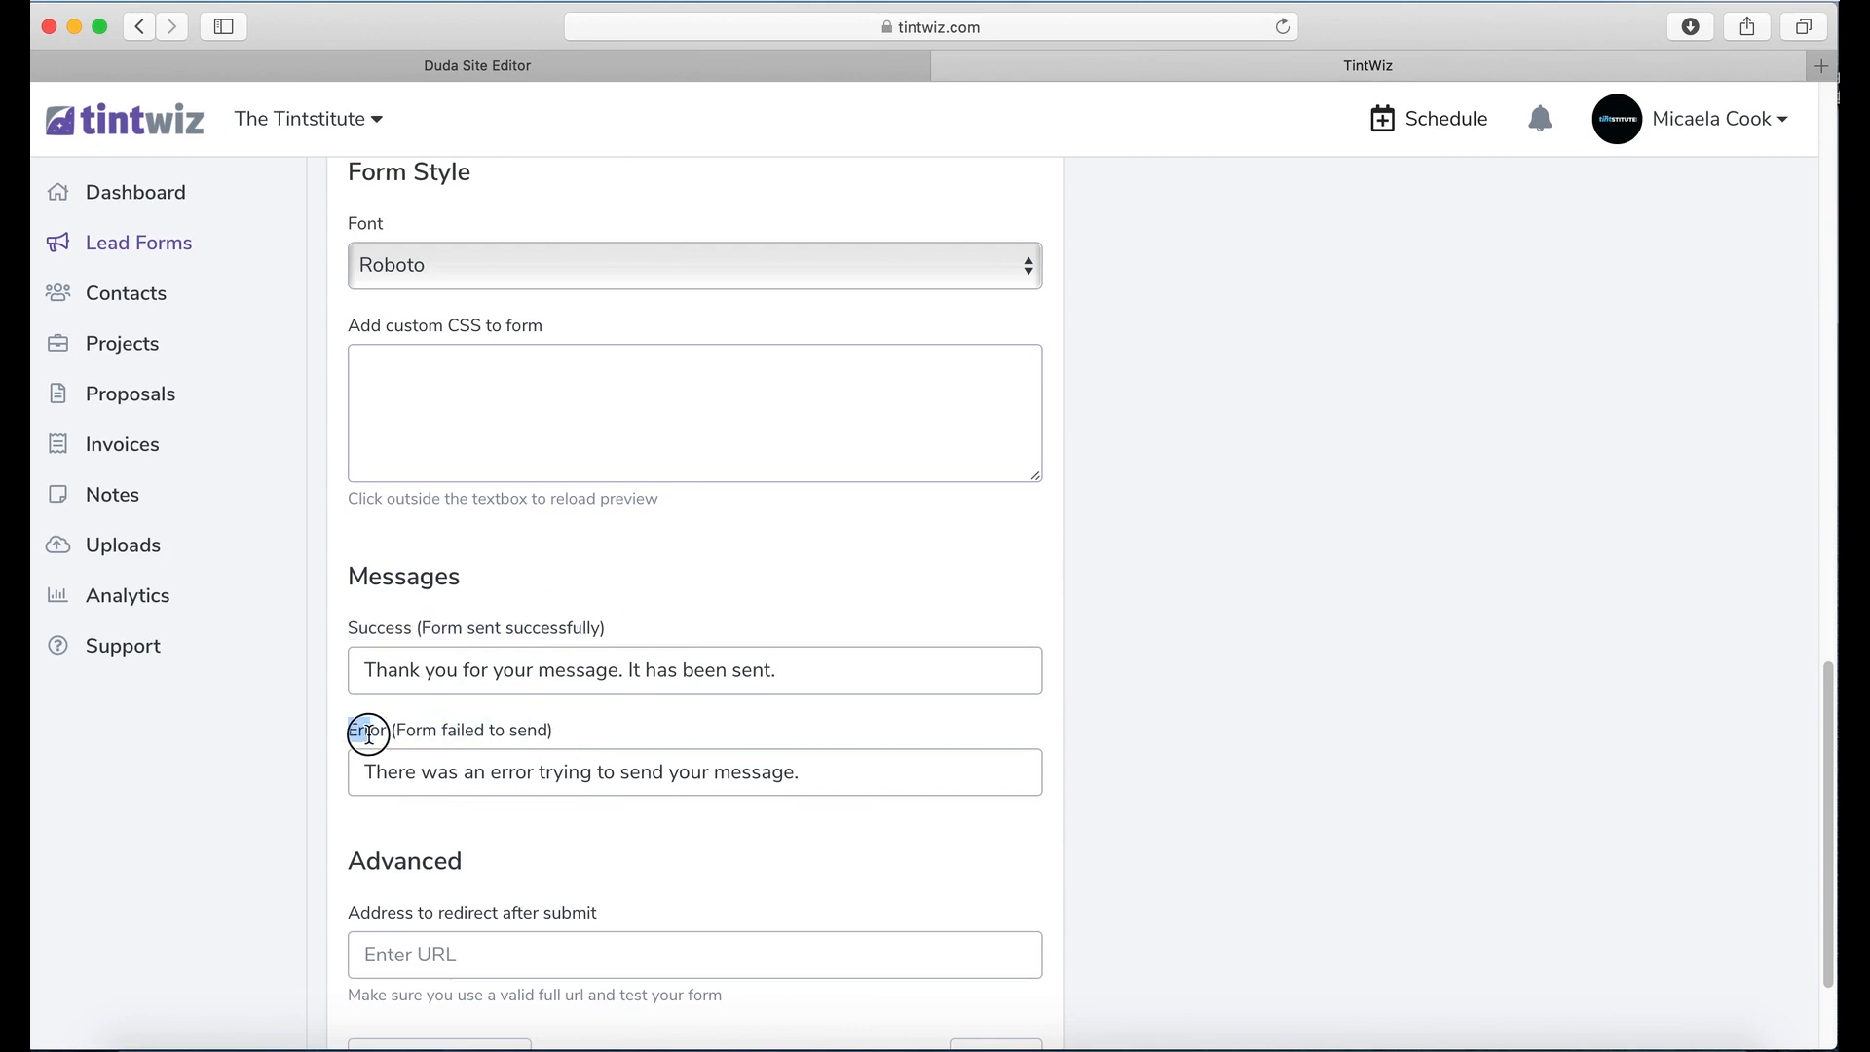
scroll(880, 843, down, 4)
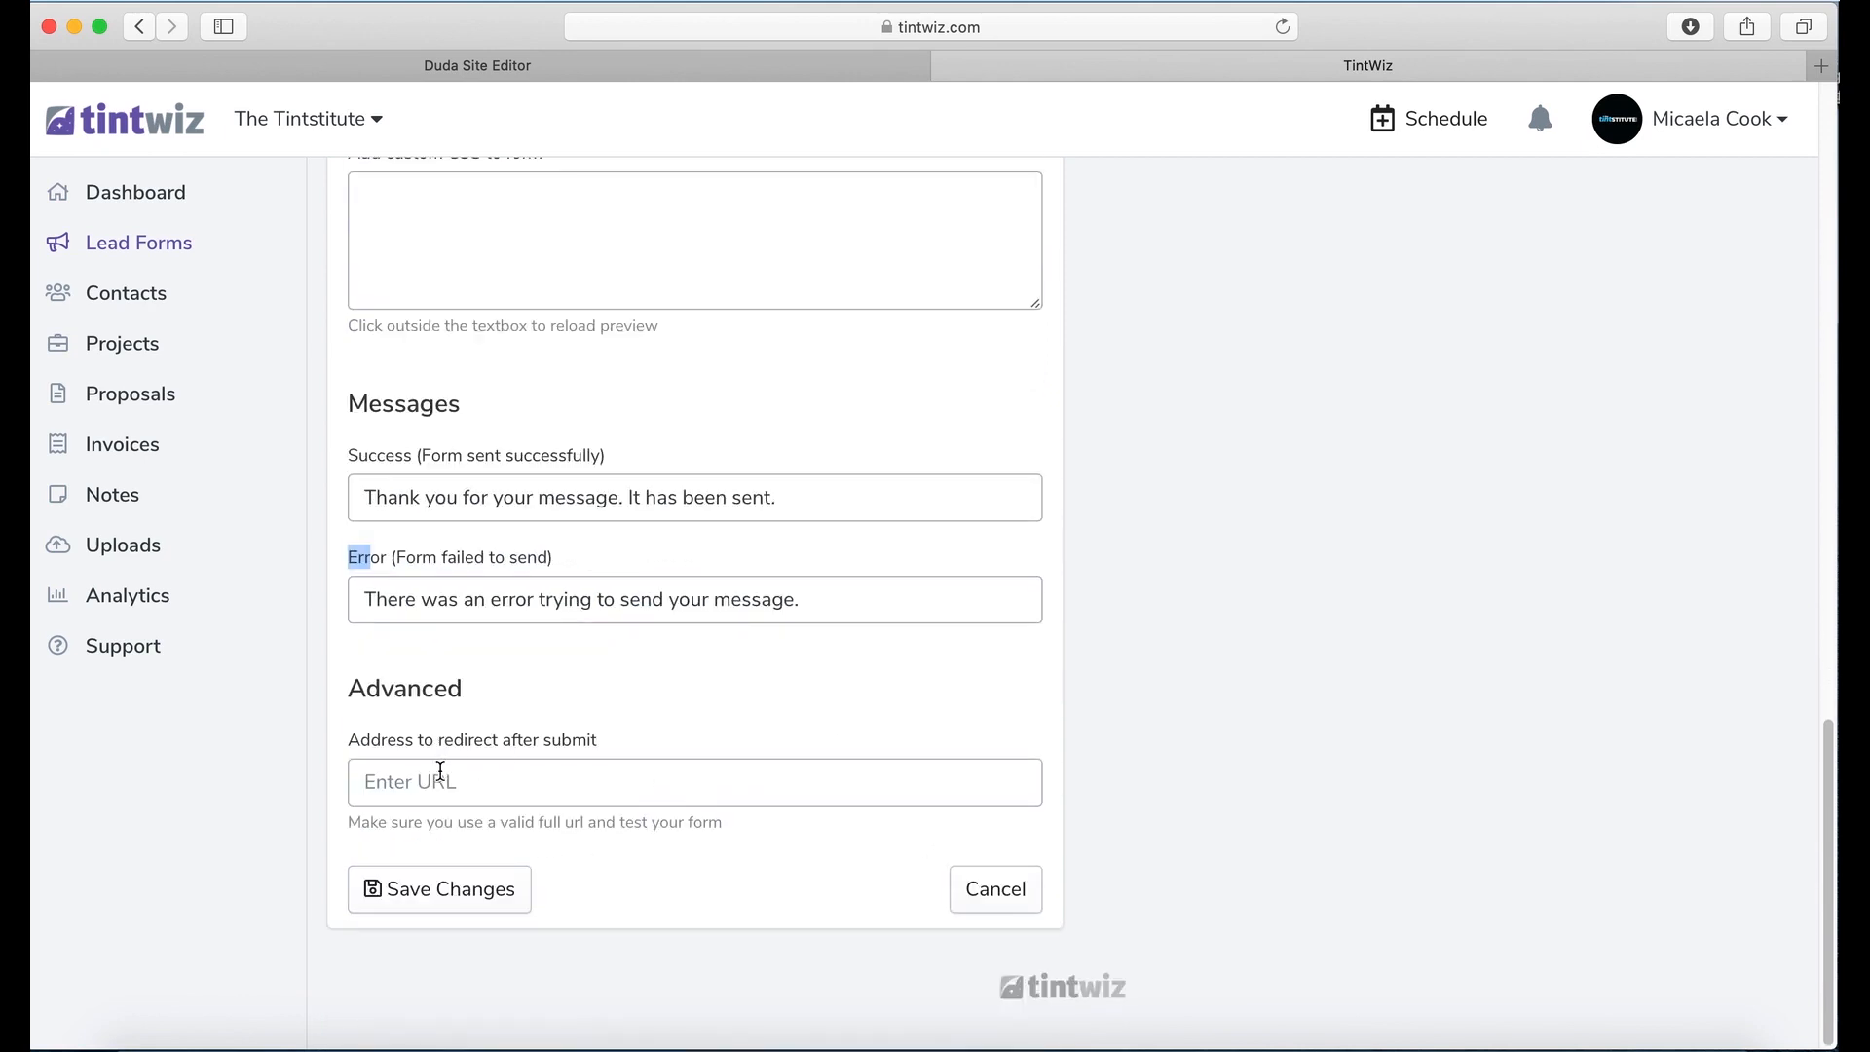
click(469, 788)
Step: Load qualitytintingandsigns.com in a new Safari tab and copy its full address
click(1820, 65)
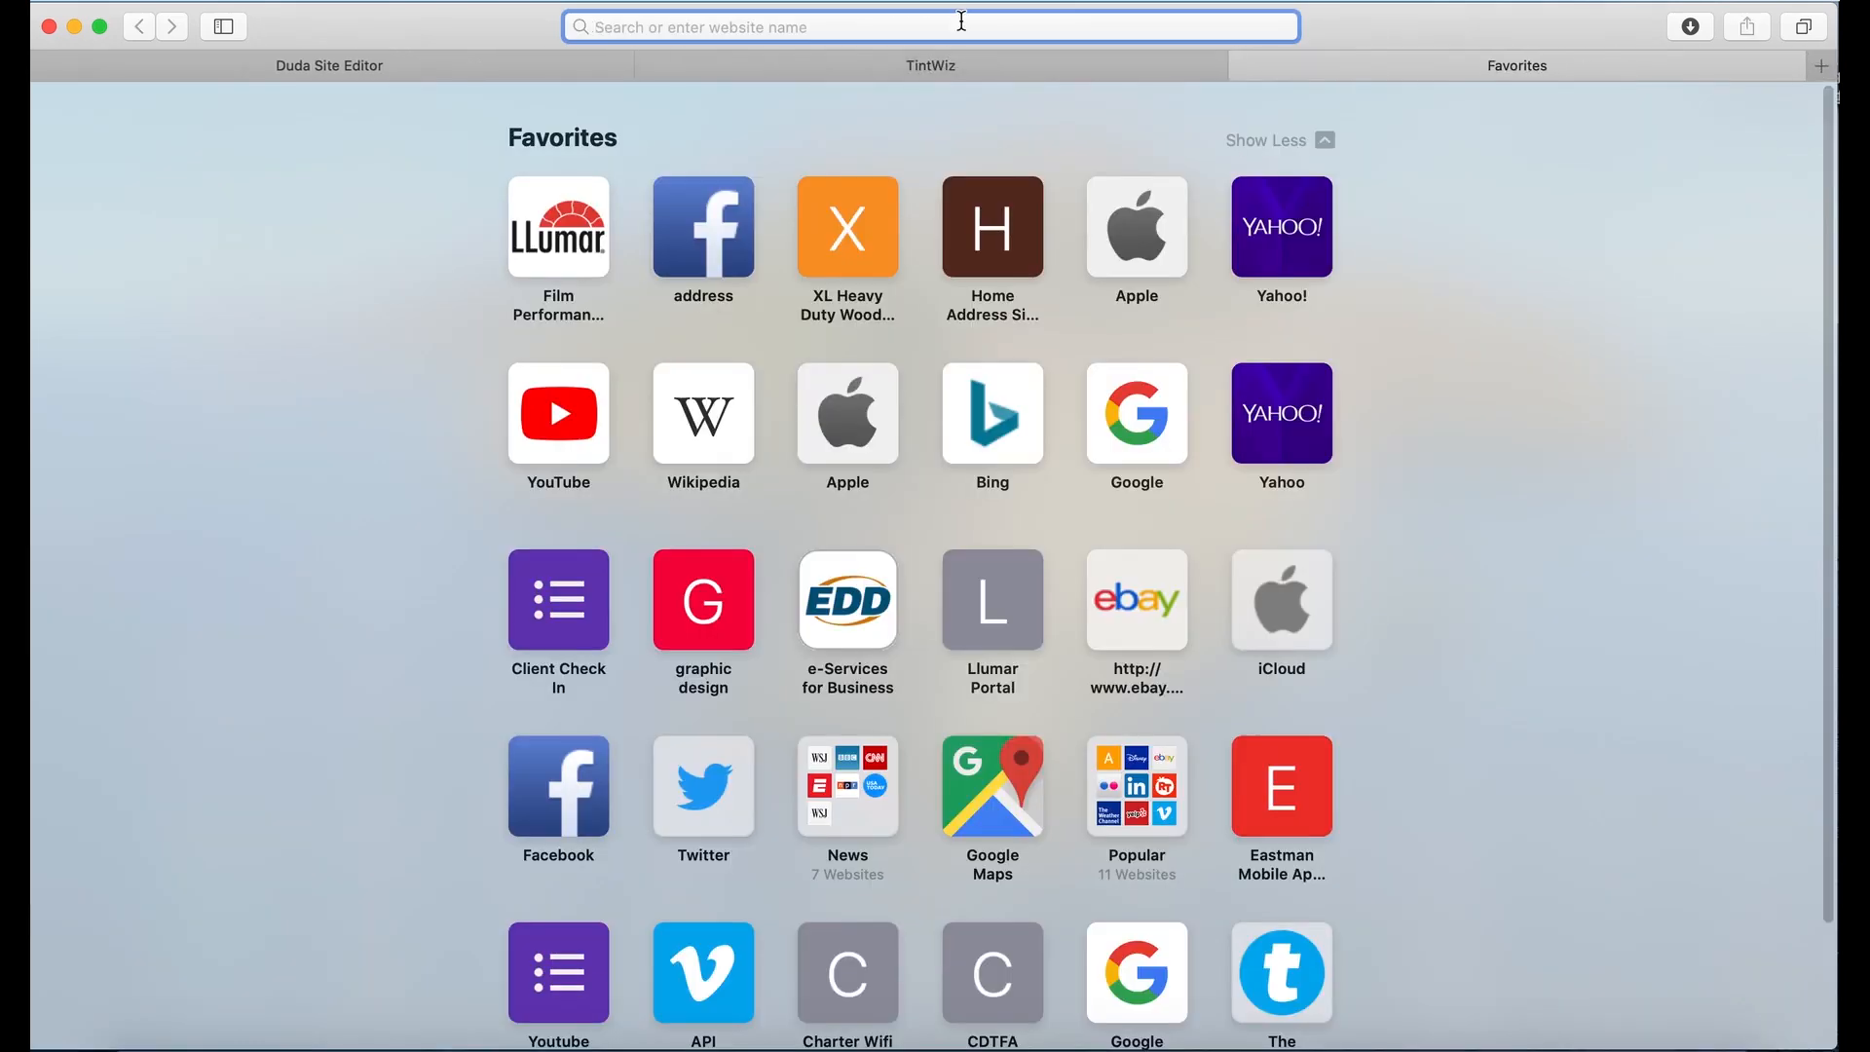
text(www)
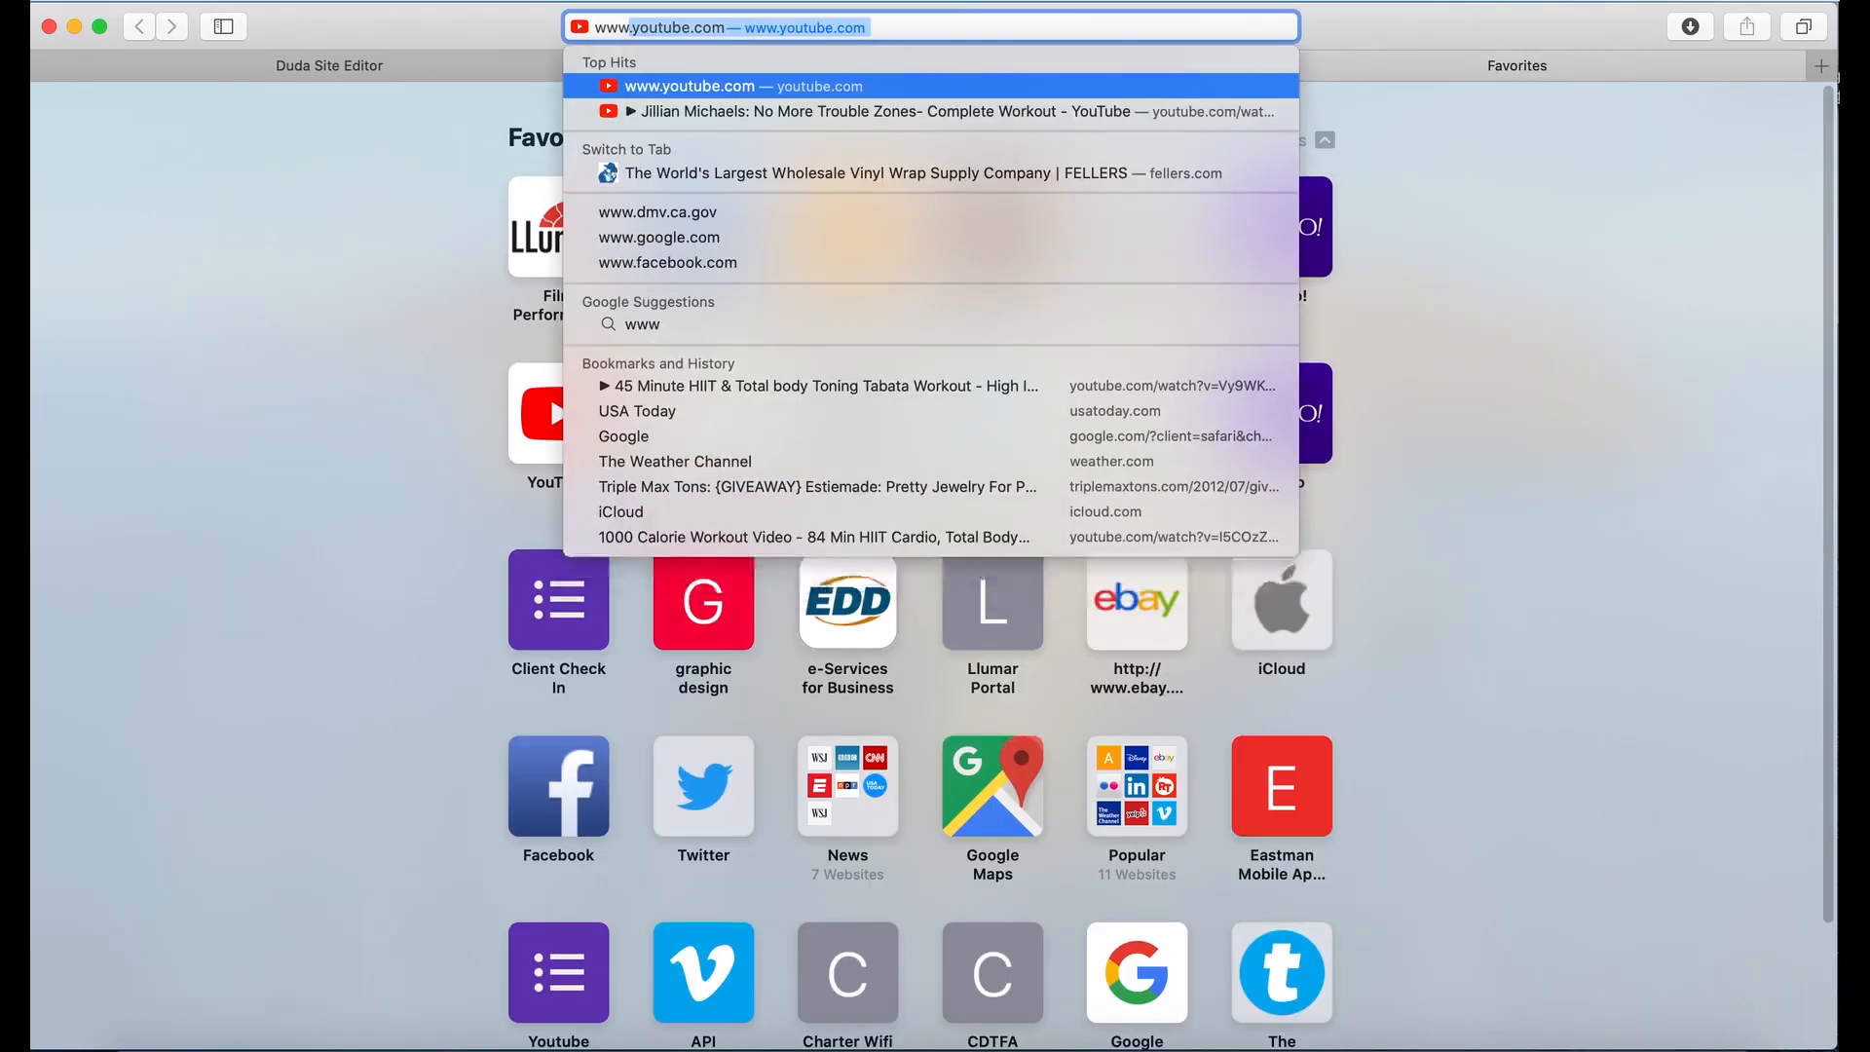
text(.qualitytintingandsigns.com)
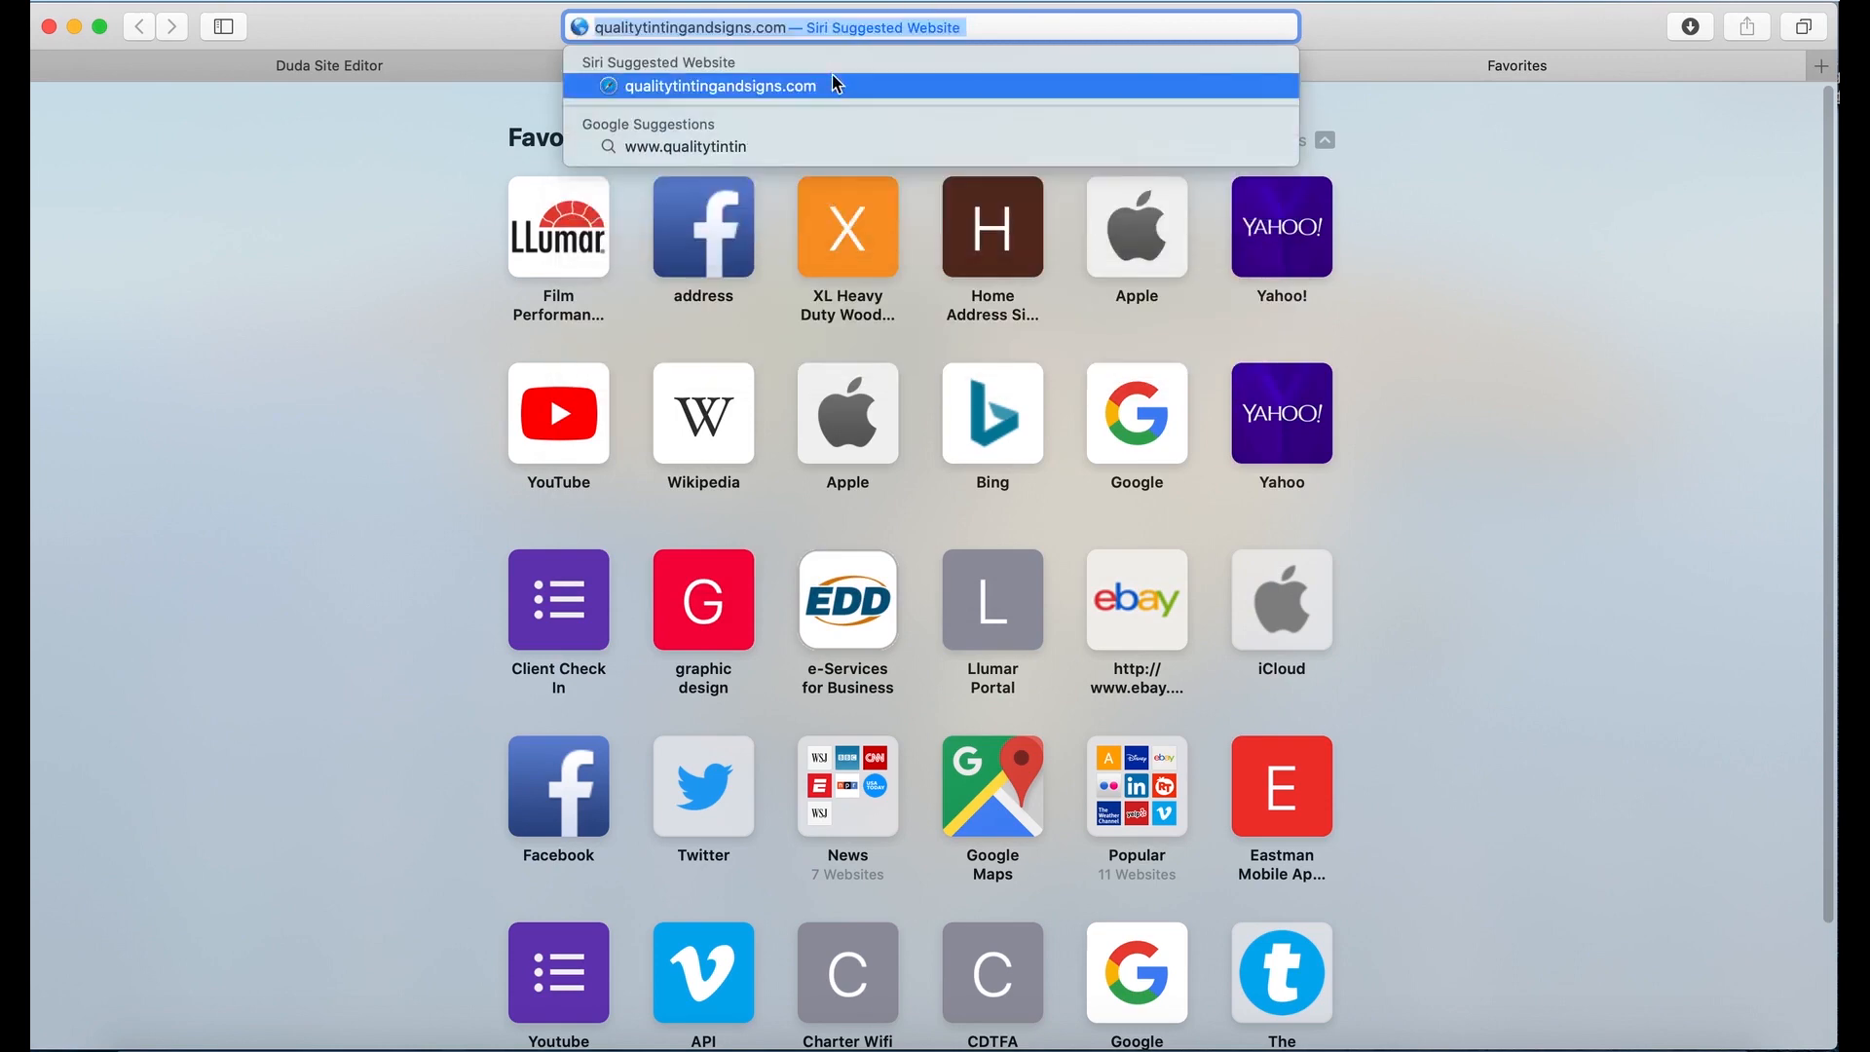
click(834, 82)
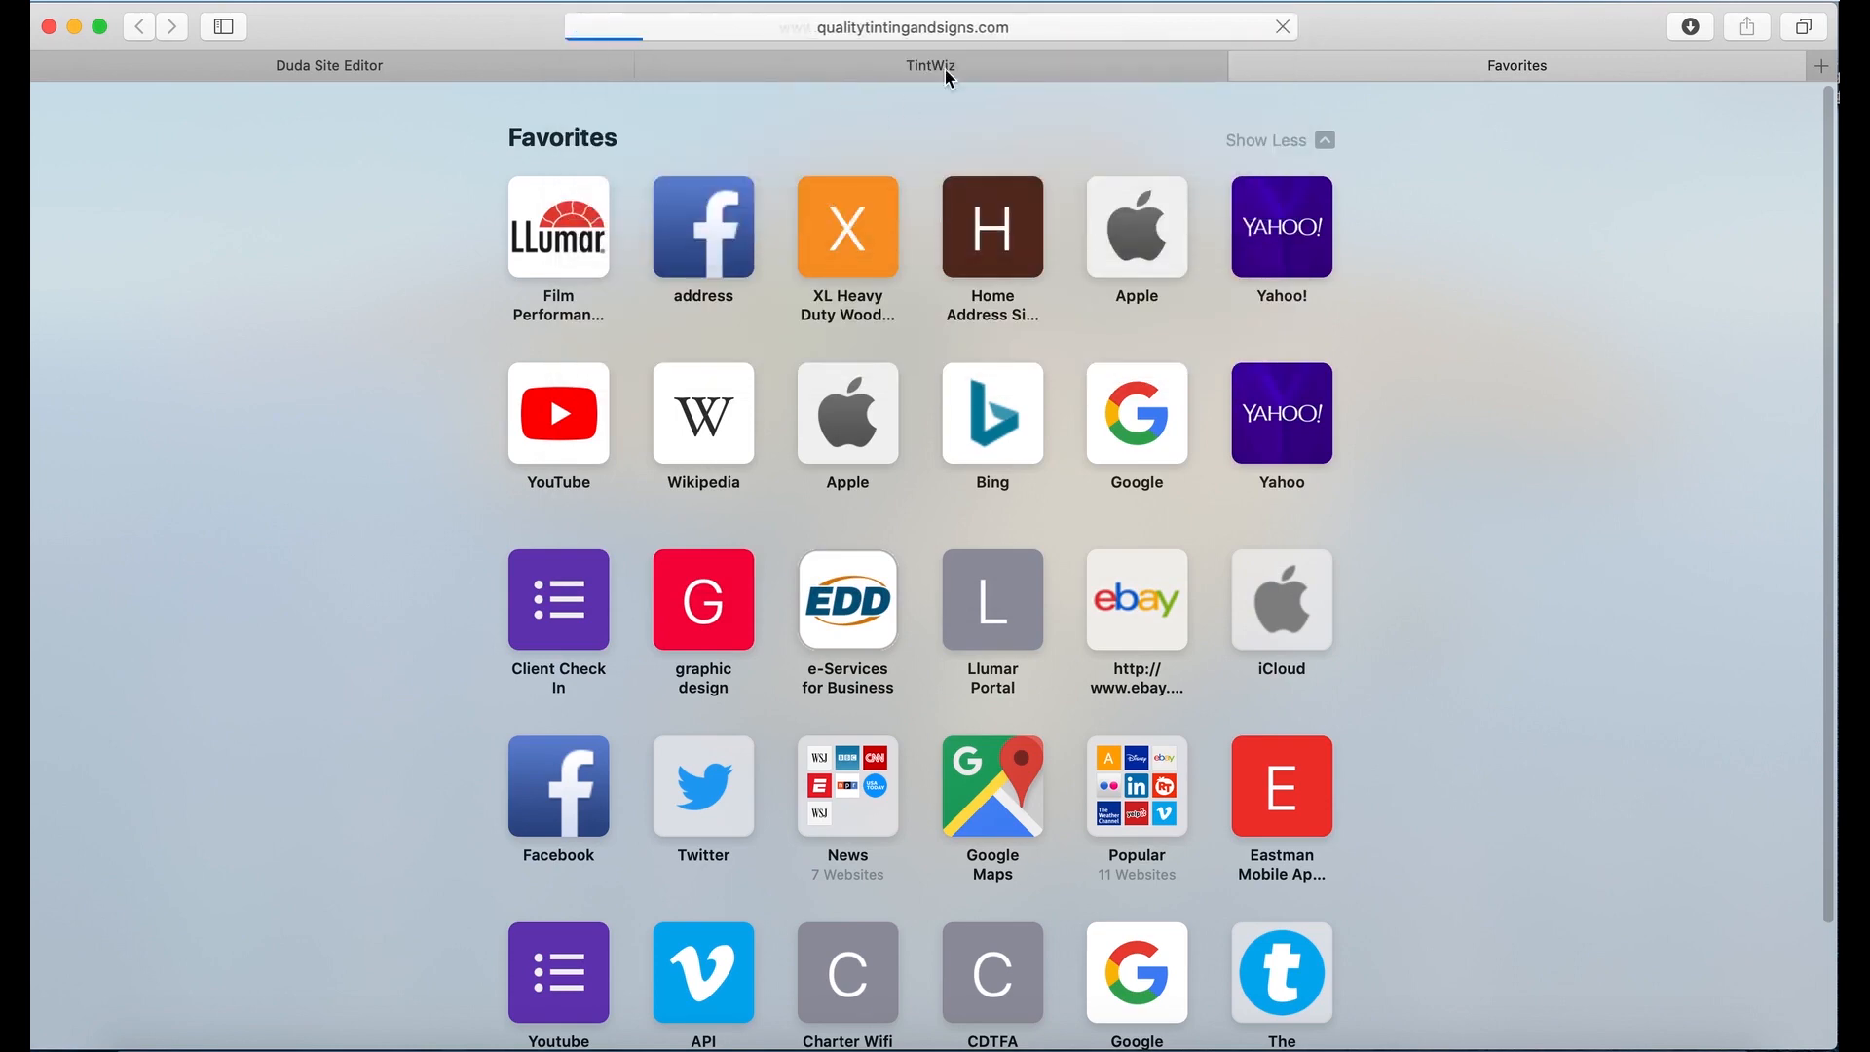
click(1122, 35)
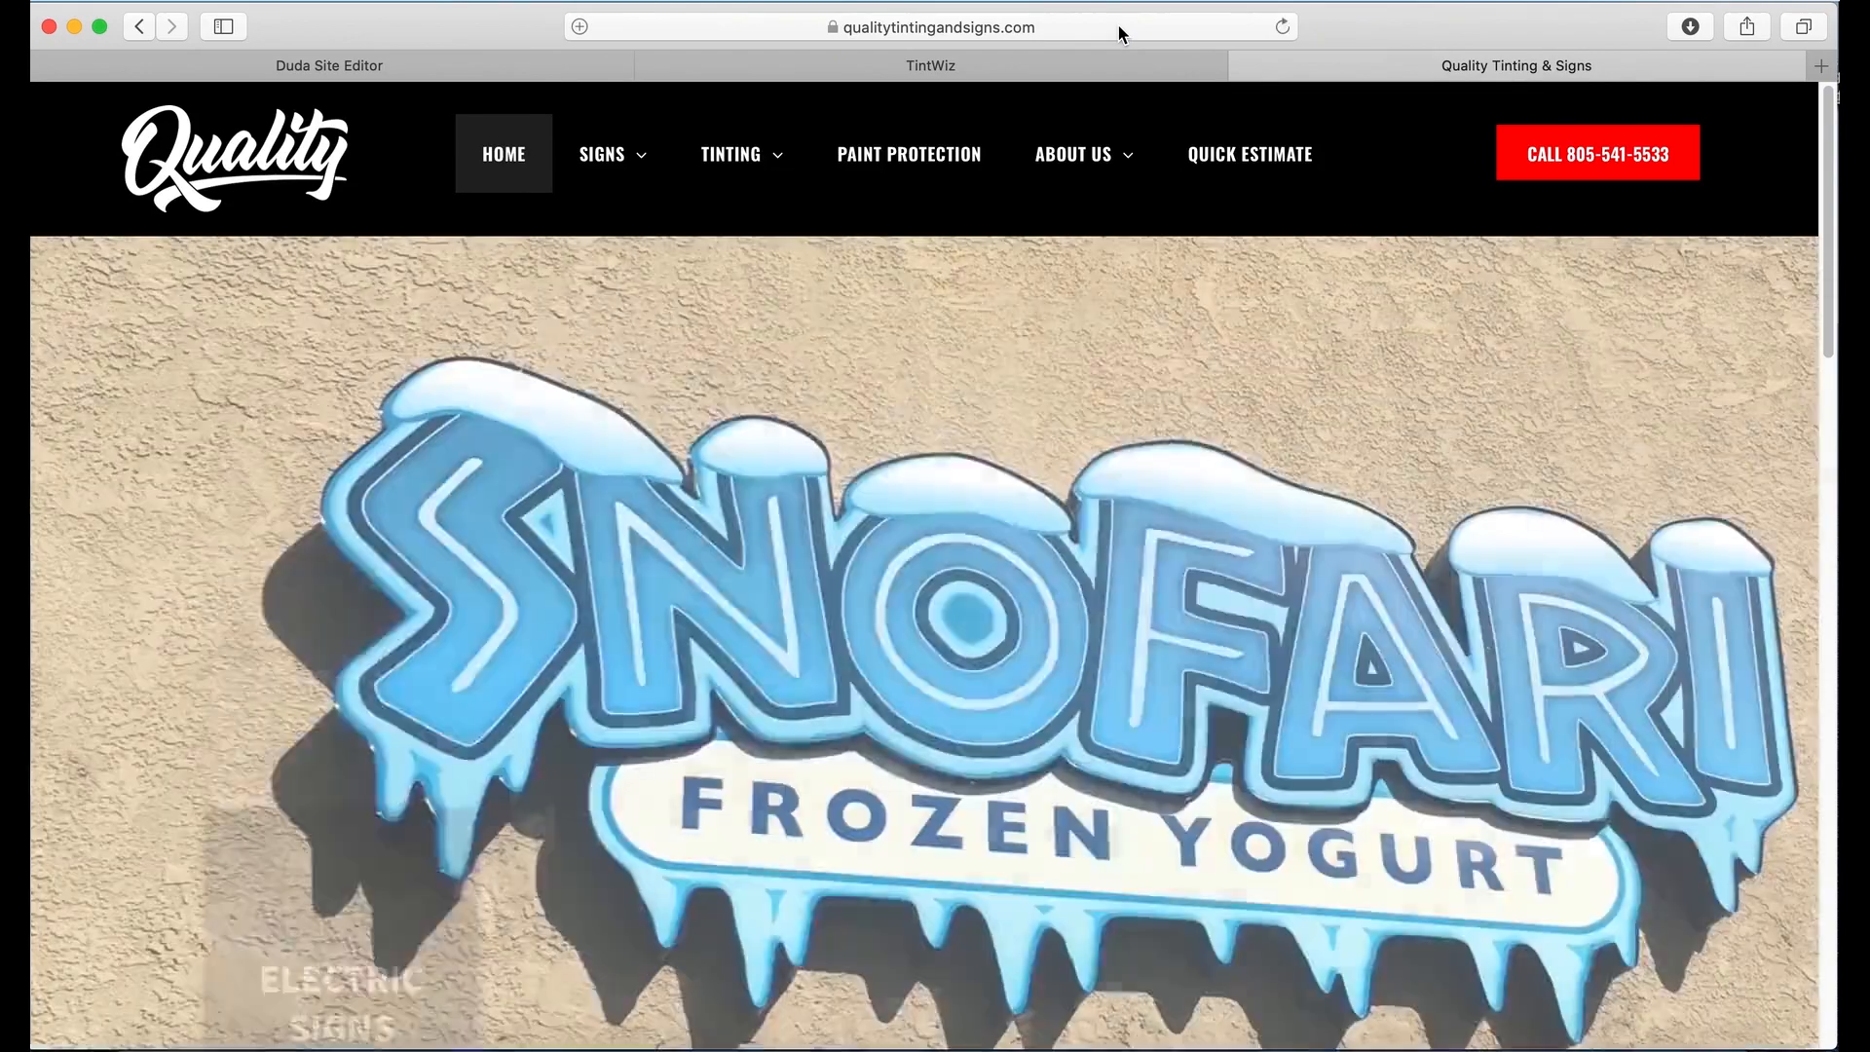
click(1142, 27)
key(super+c)
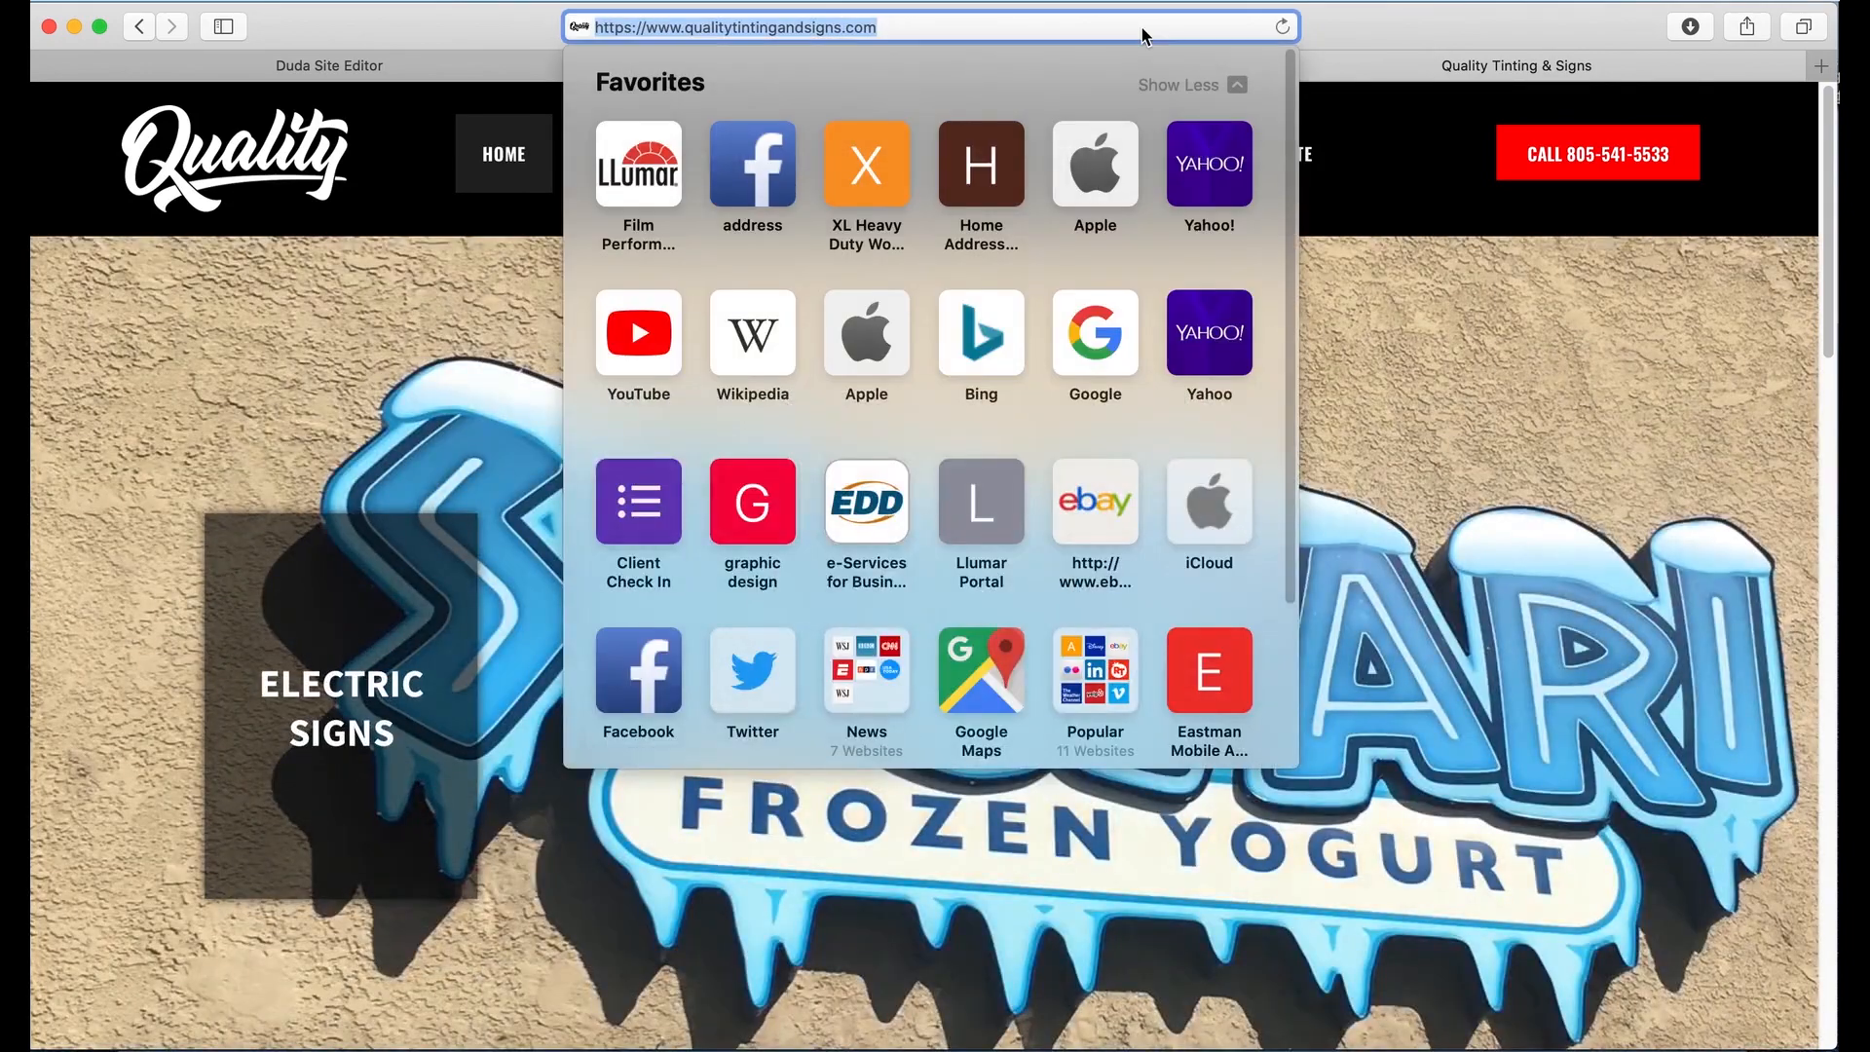
click(1402, 243)
click(964, 65)
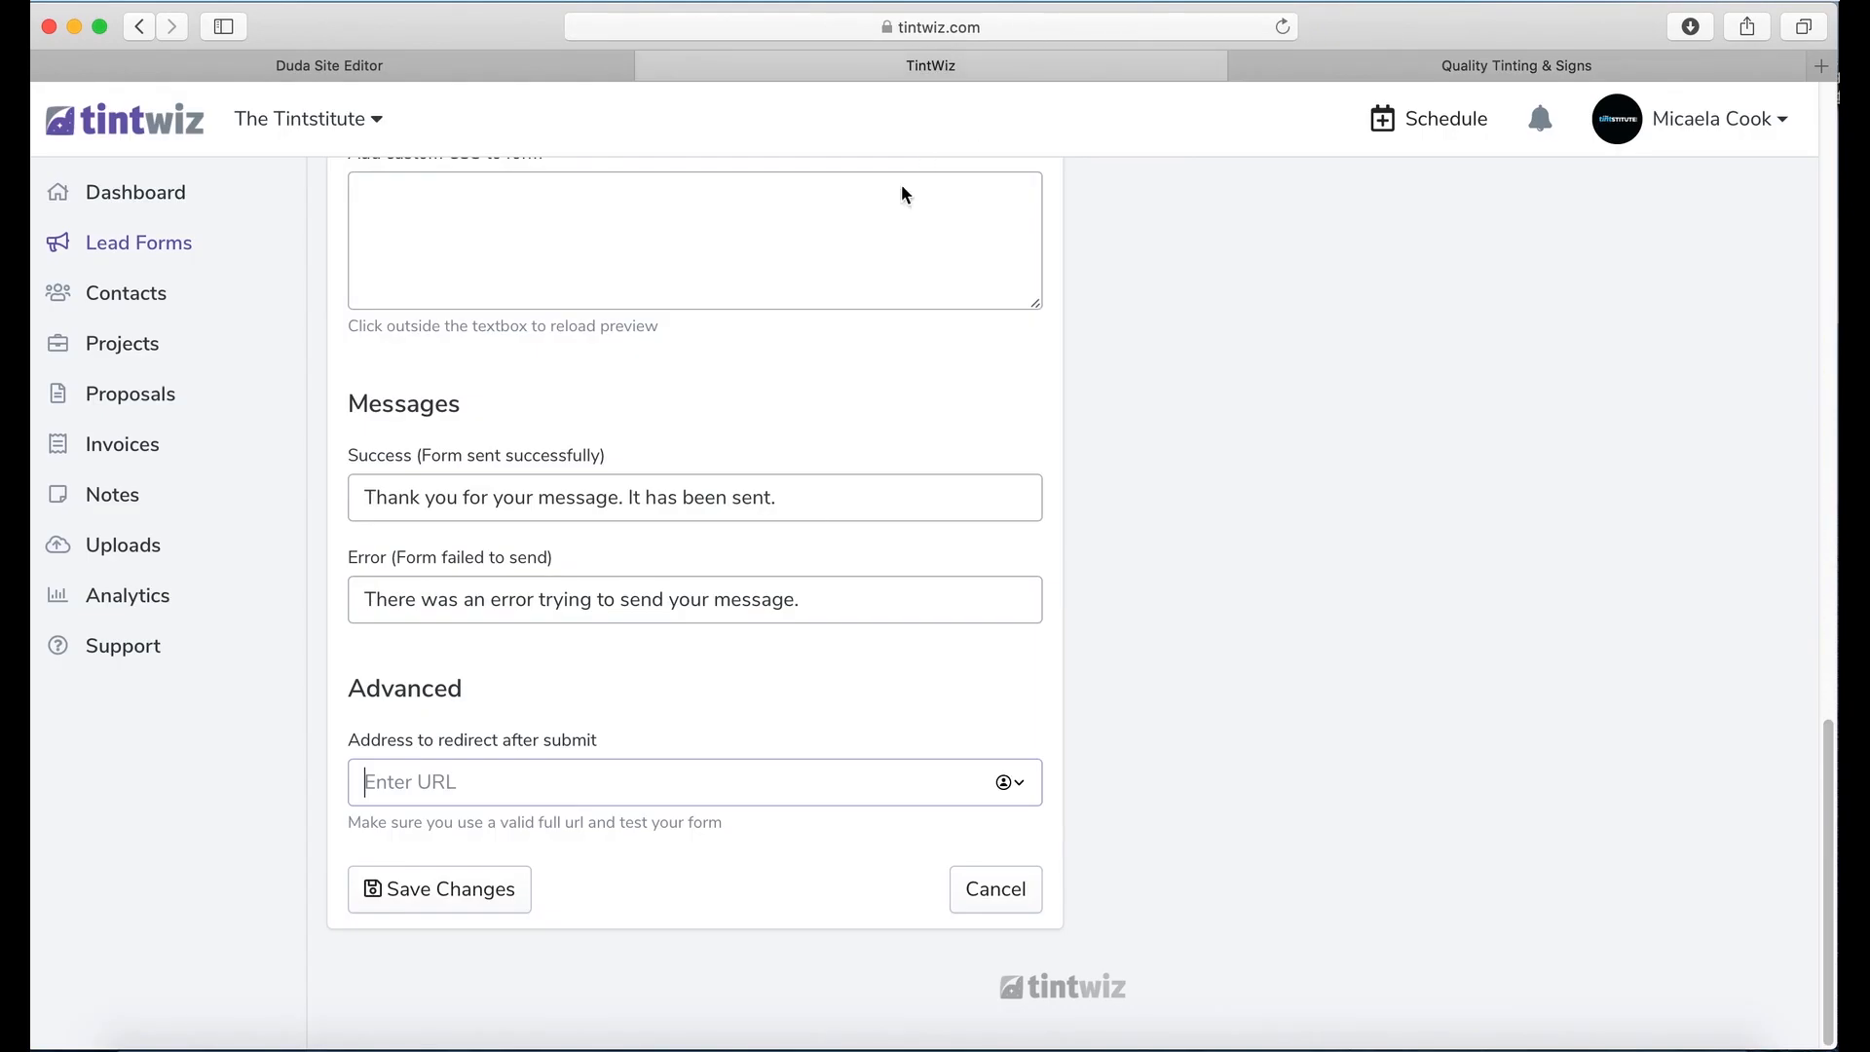
key(super+v)
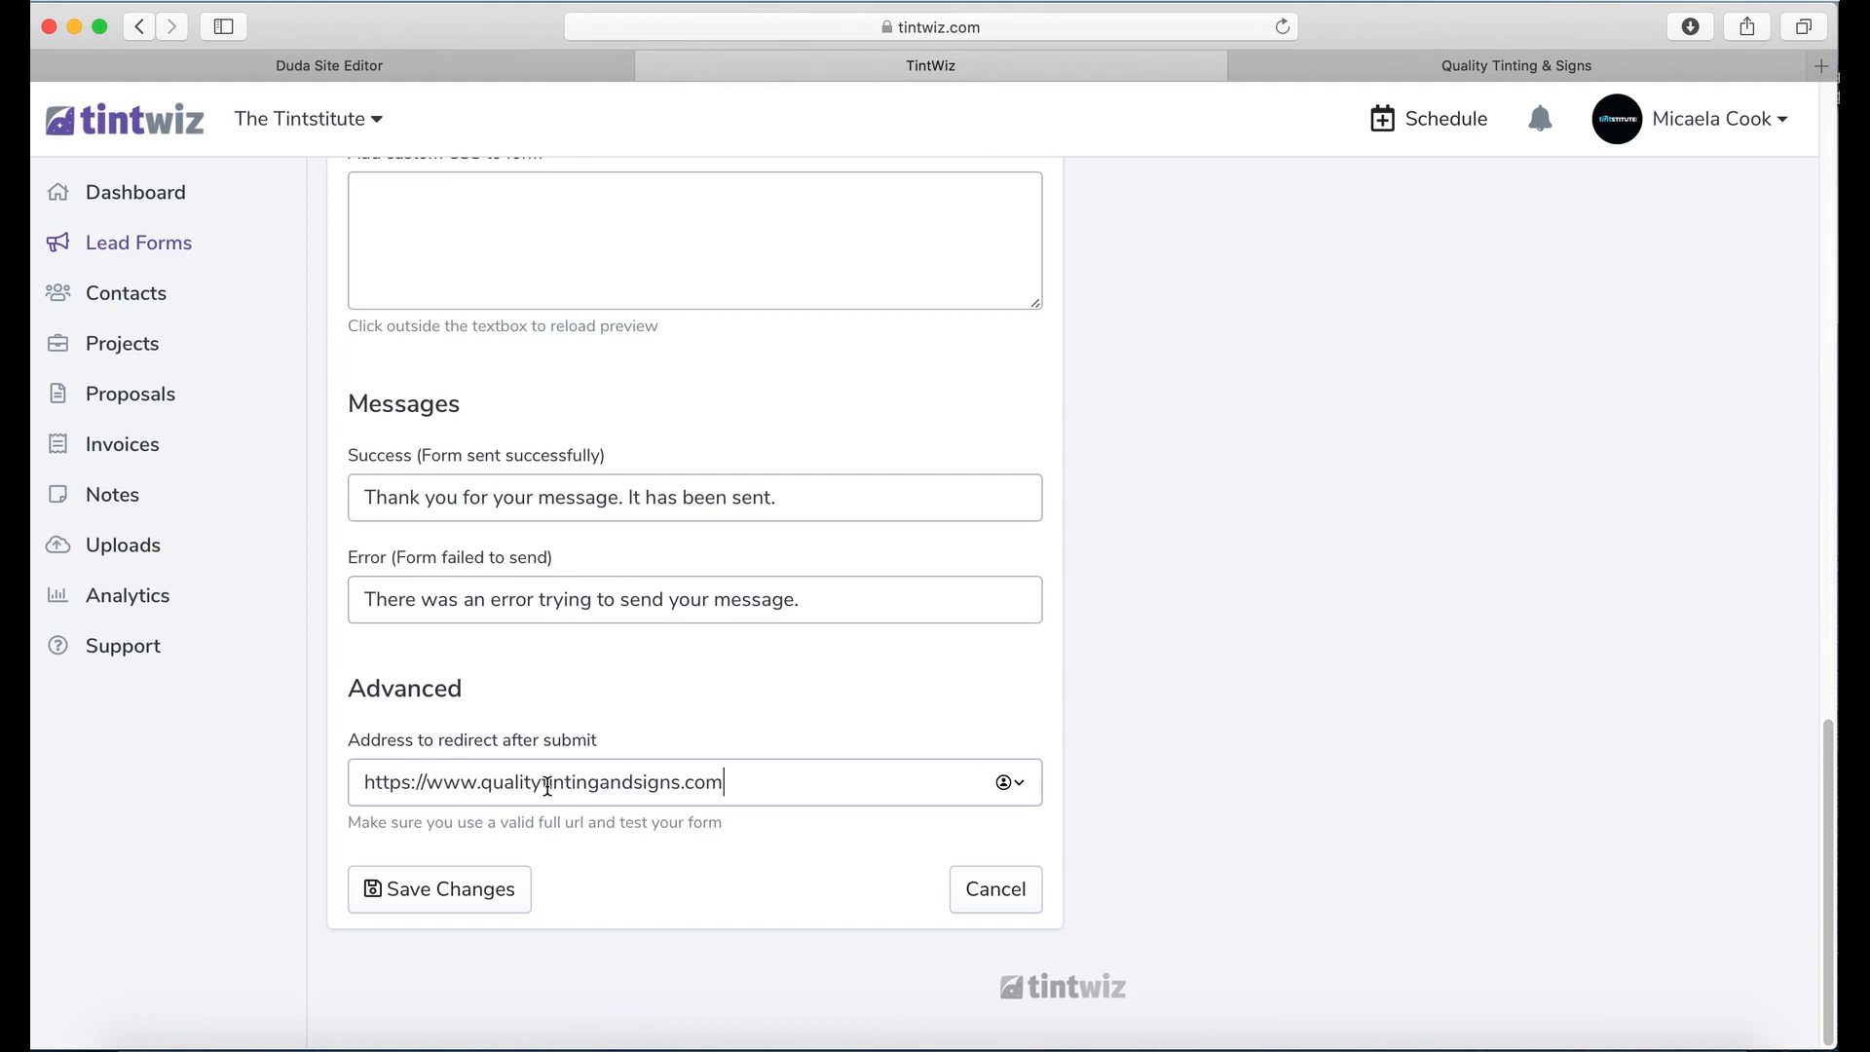
click(450, 906)
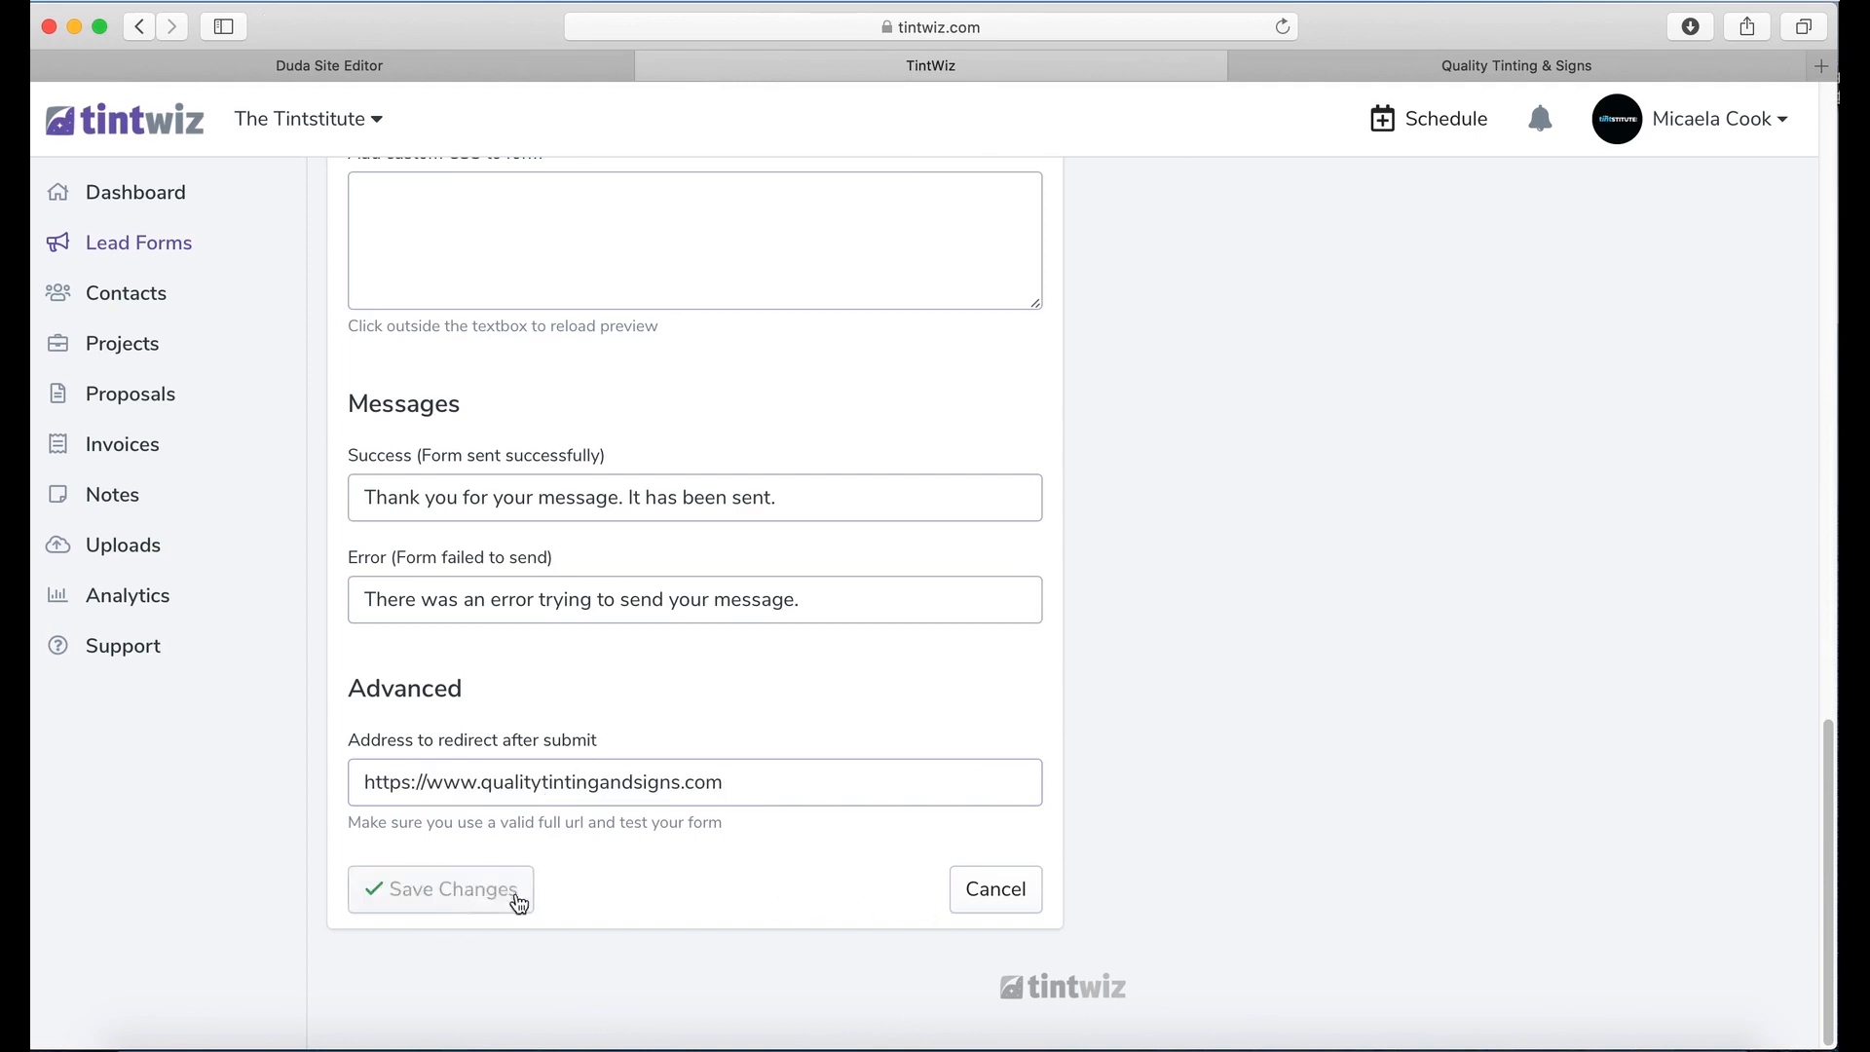
scroll(1265, 454, up, 15)
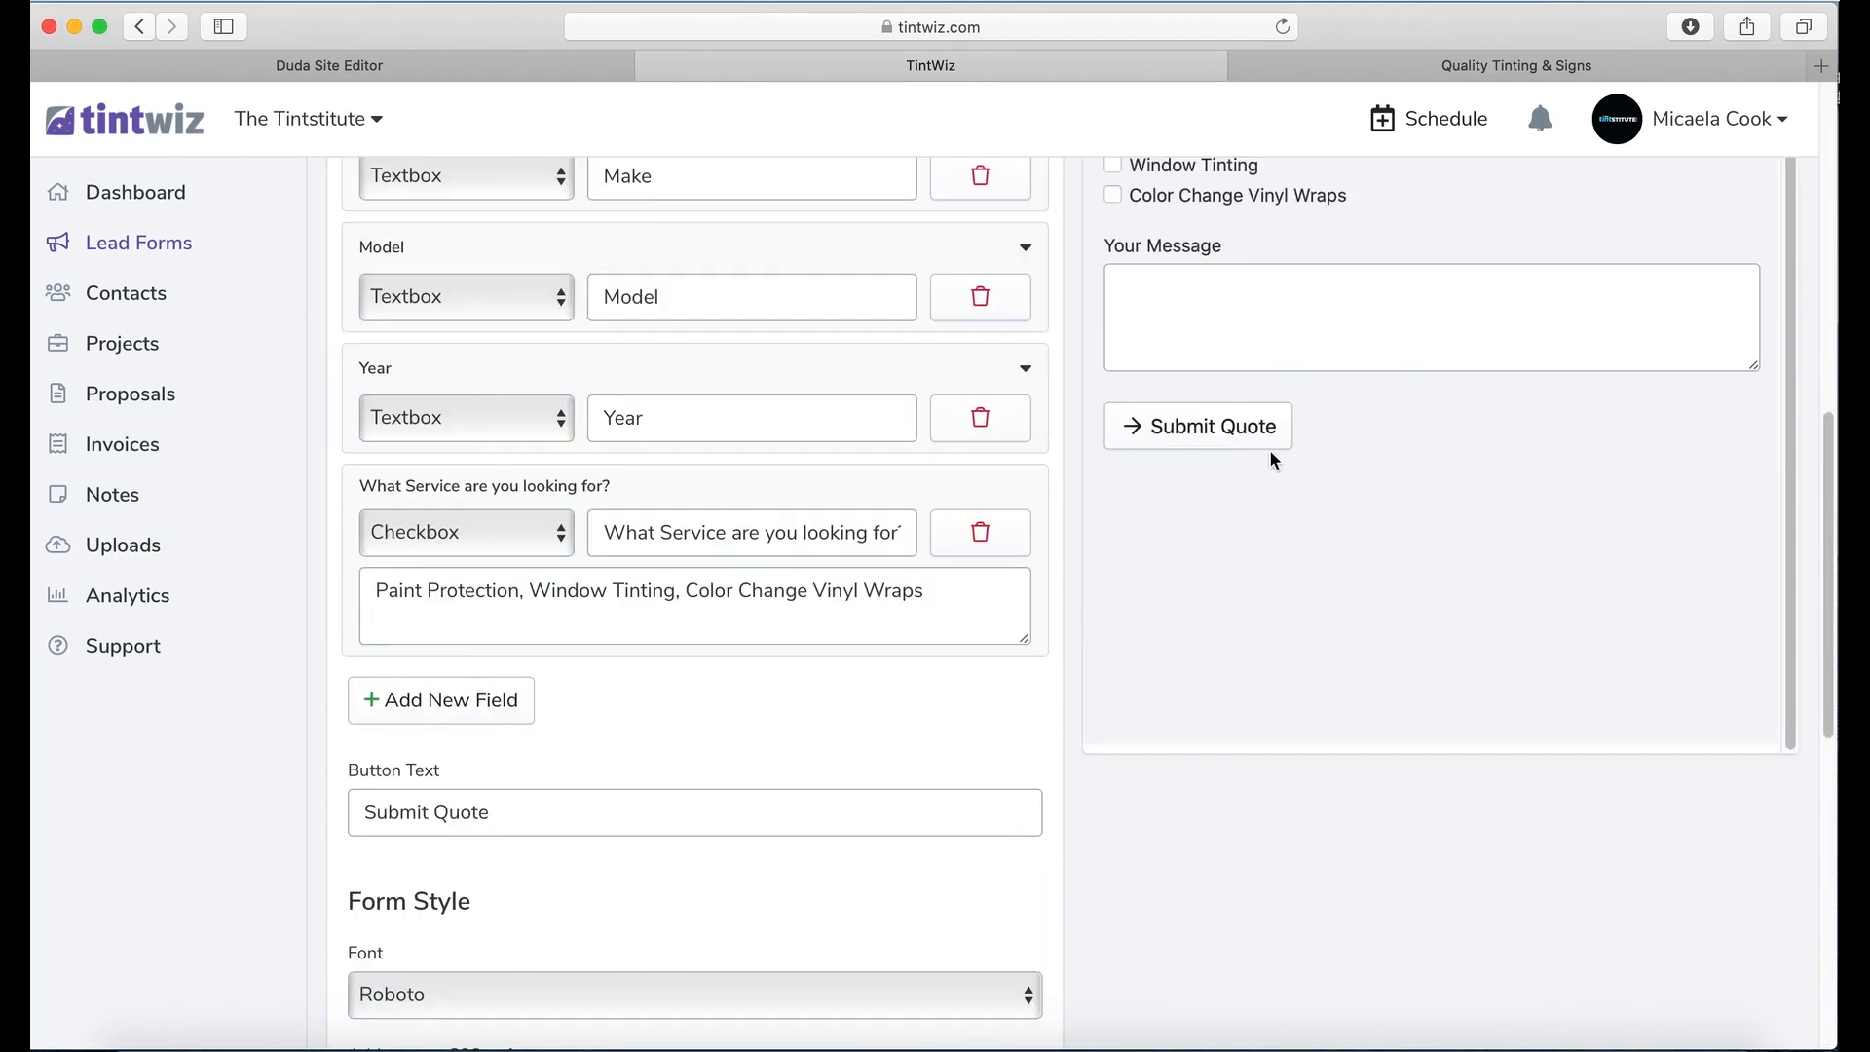
scroll(1152, 466, up, 3)
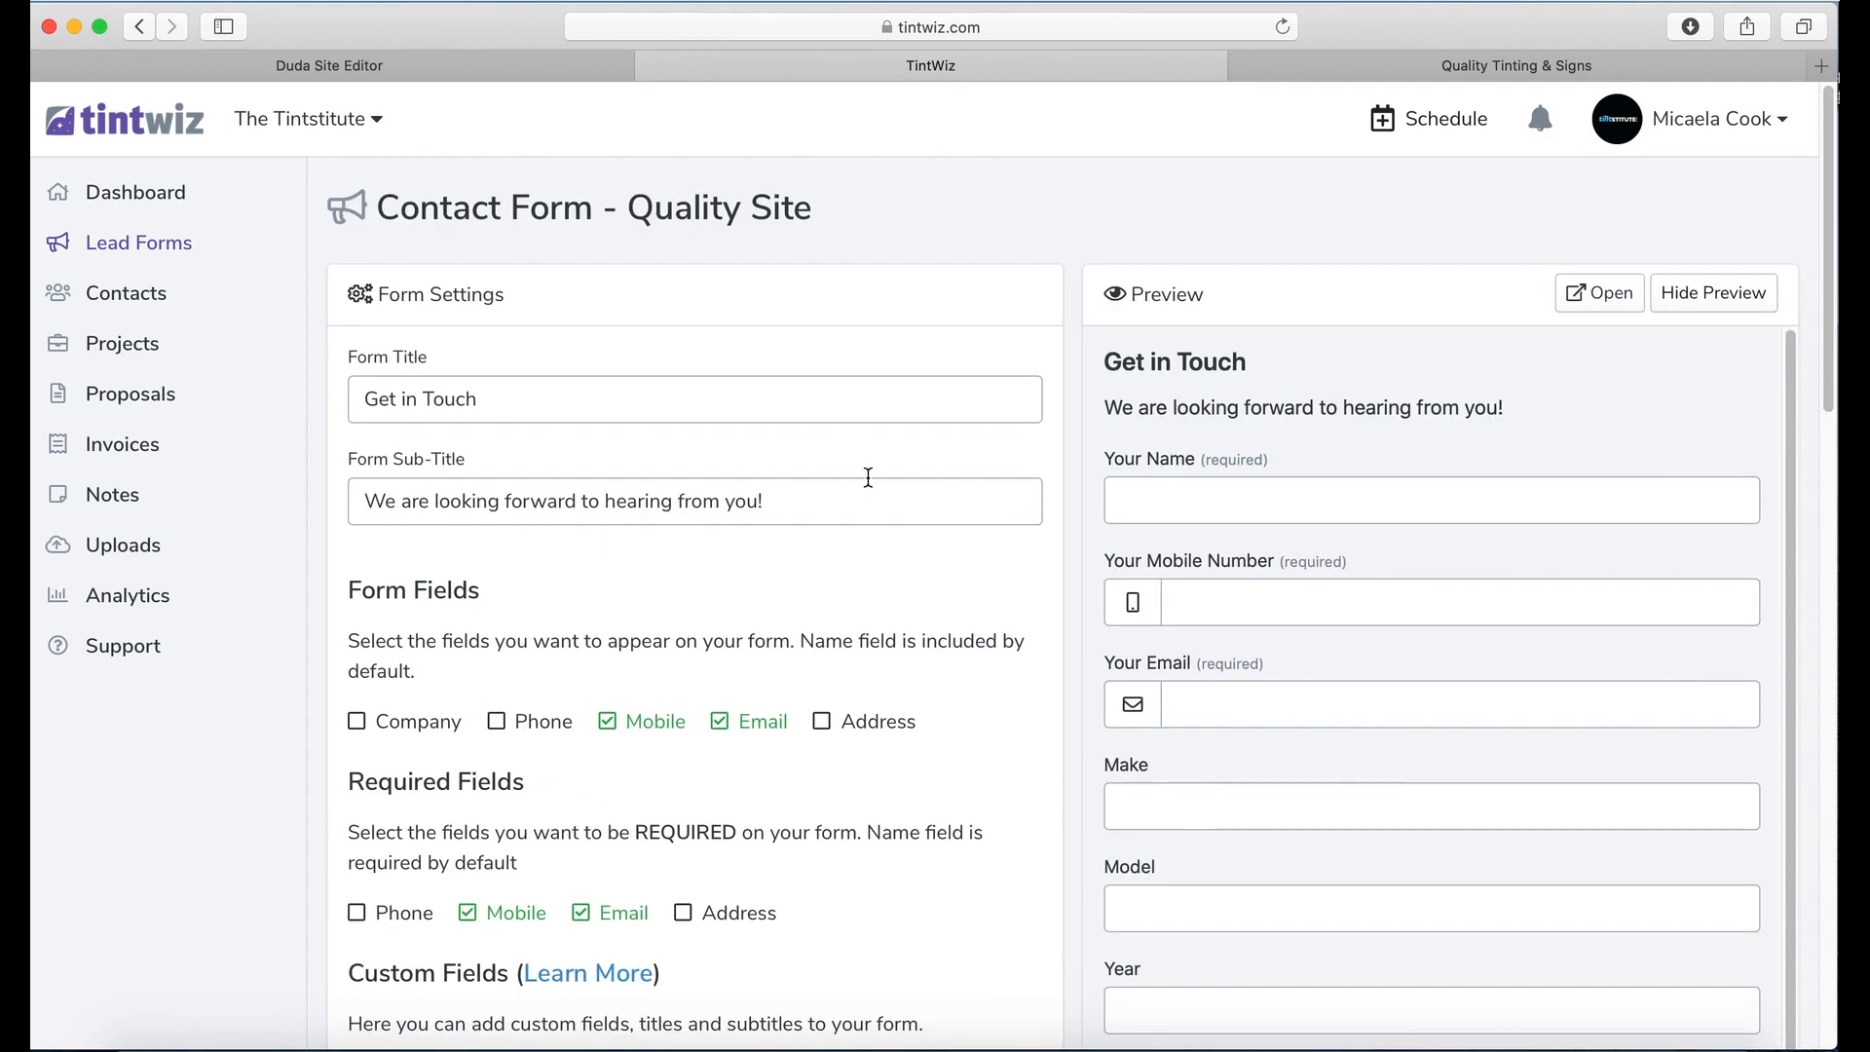
Step: Hide and re-show the live form preview, then open the form on its own page
click(1713, 292)
scroll(1078, 499, down, 10)
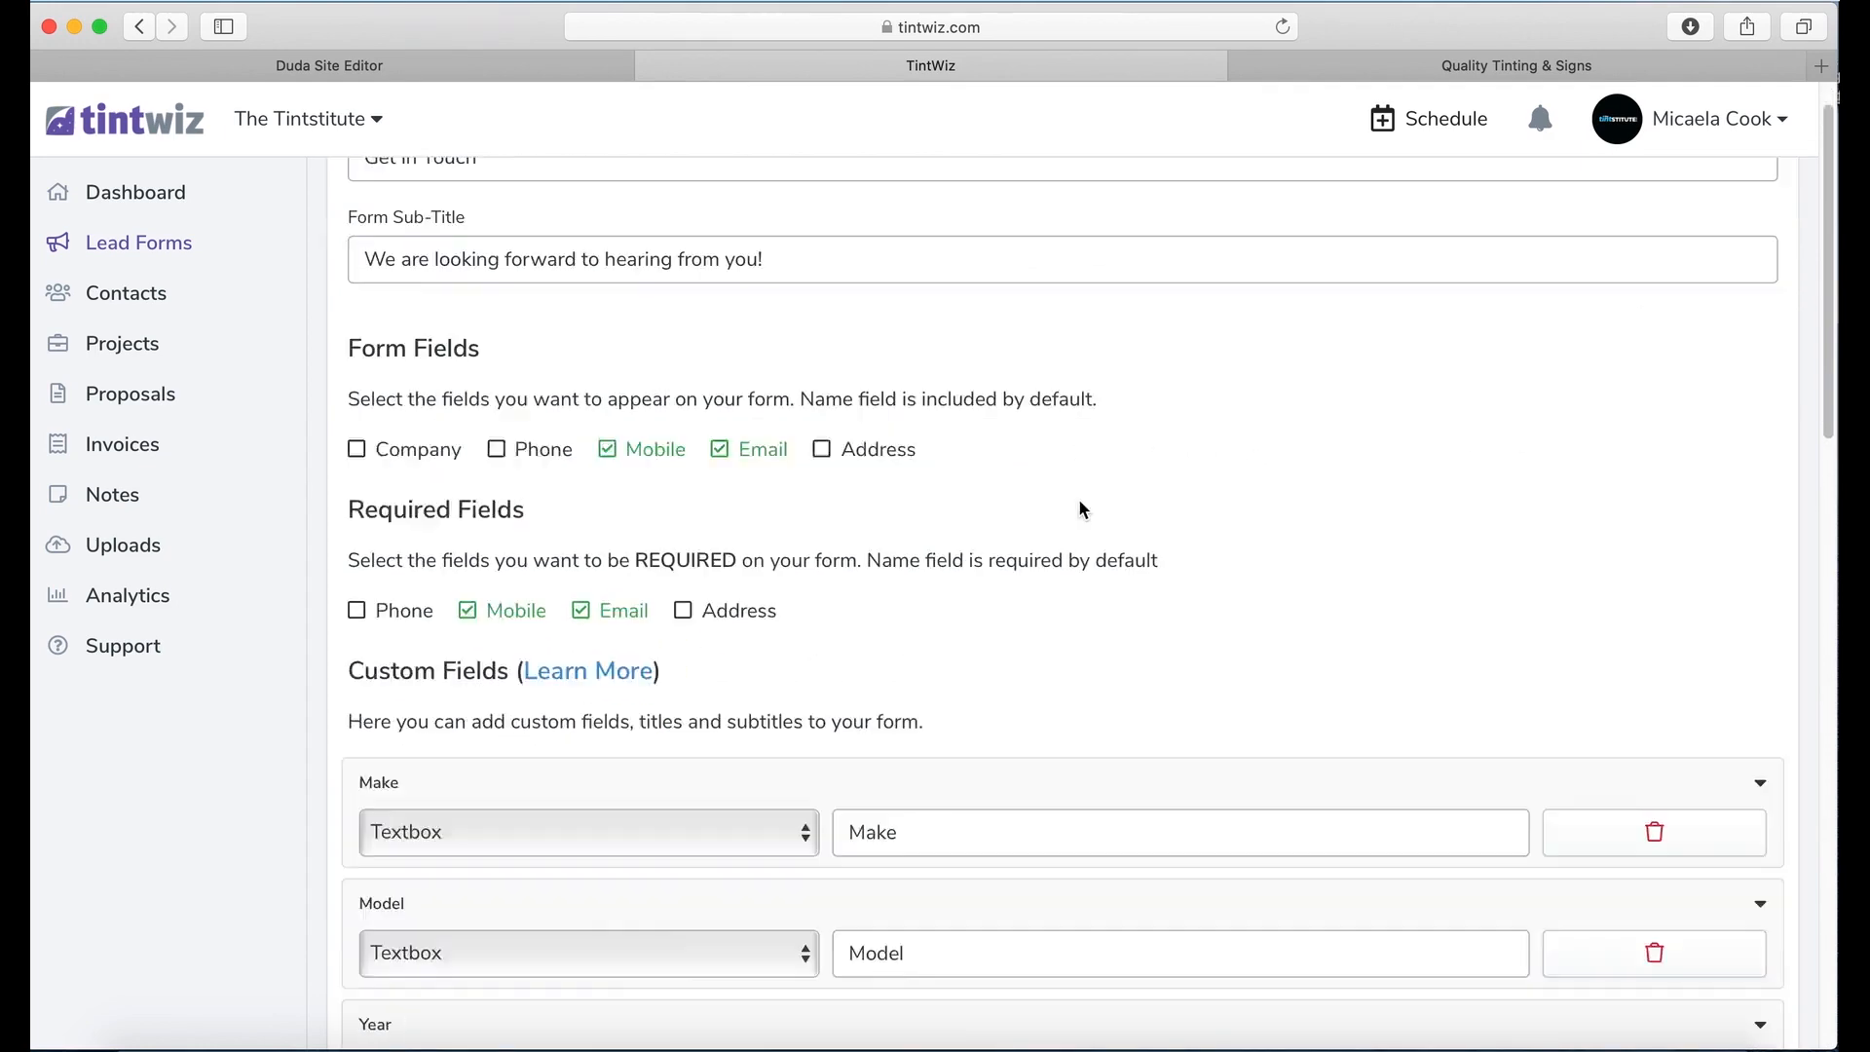
scroll(1088, 510, down, 5)
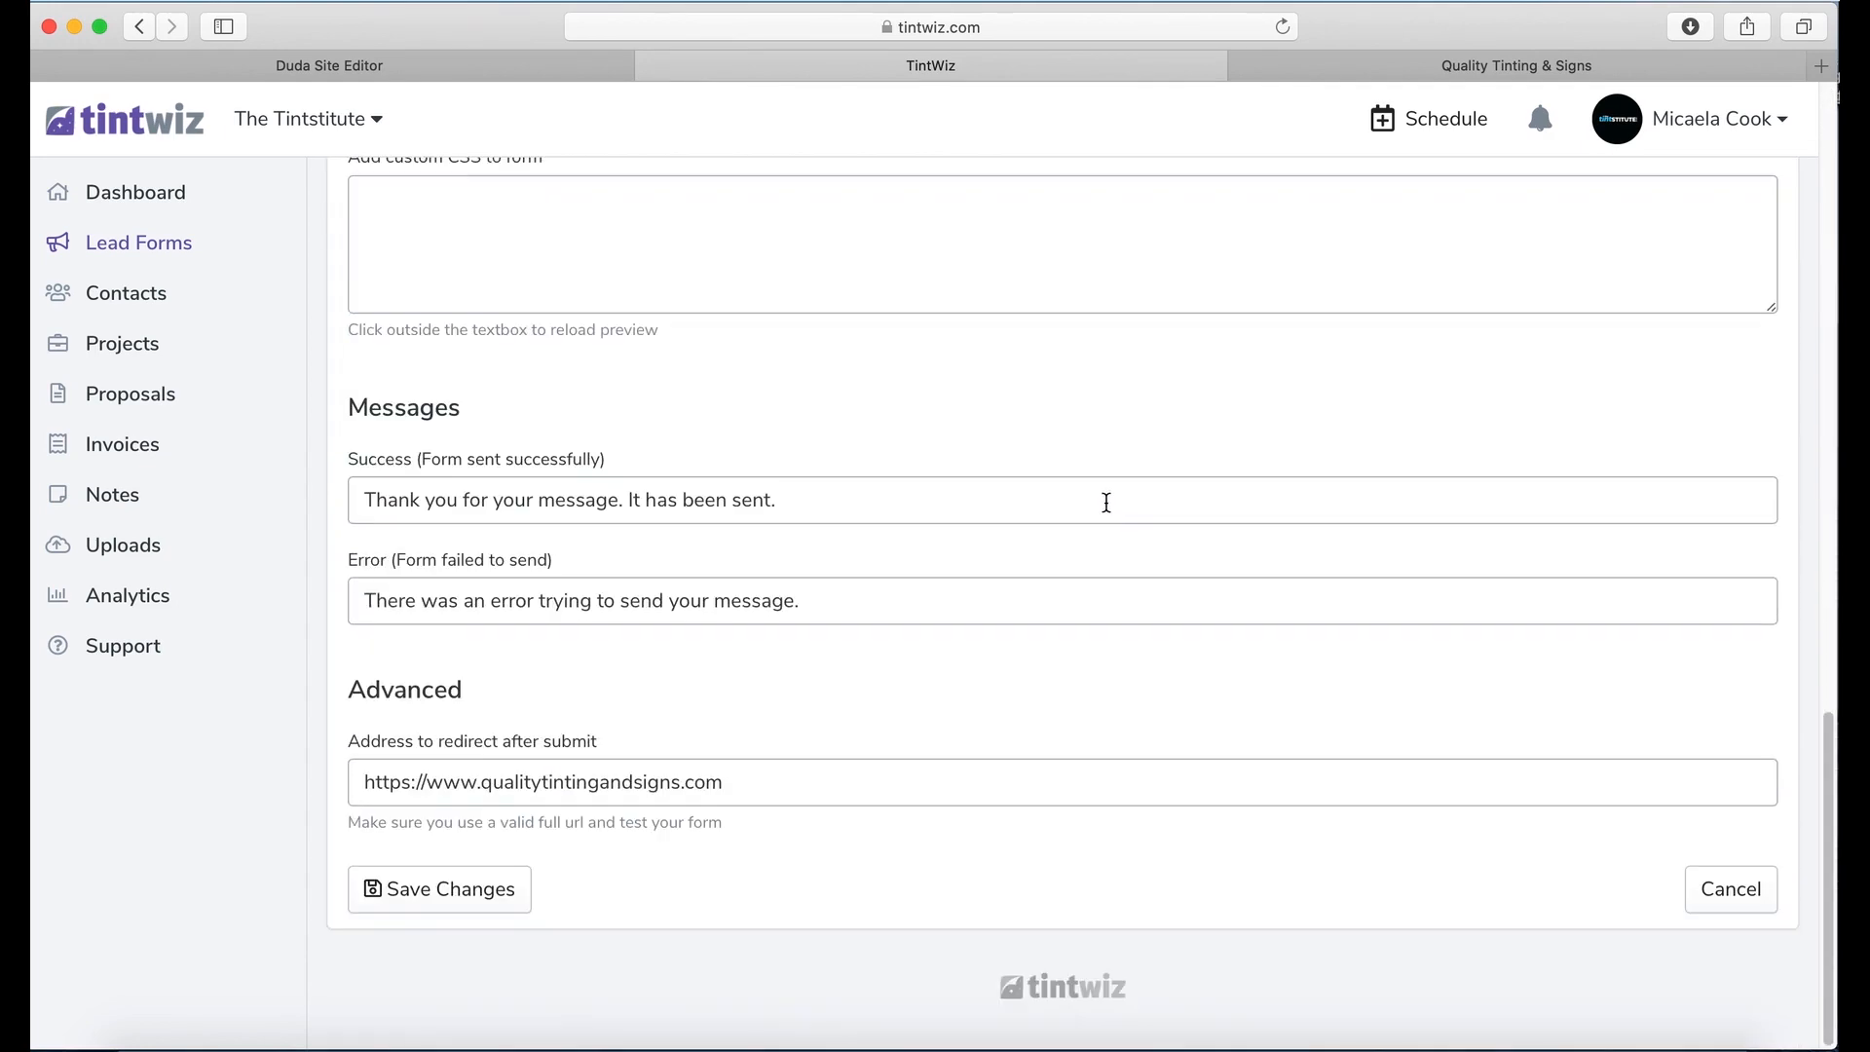
scroll(1105, 501, up, 5)
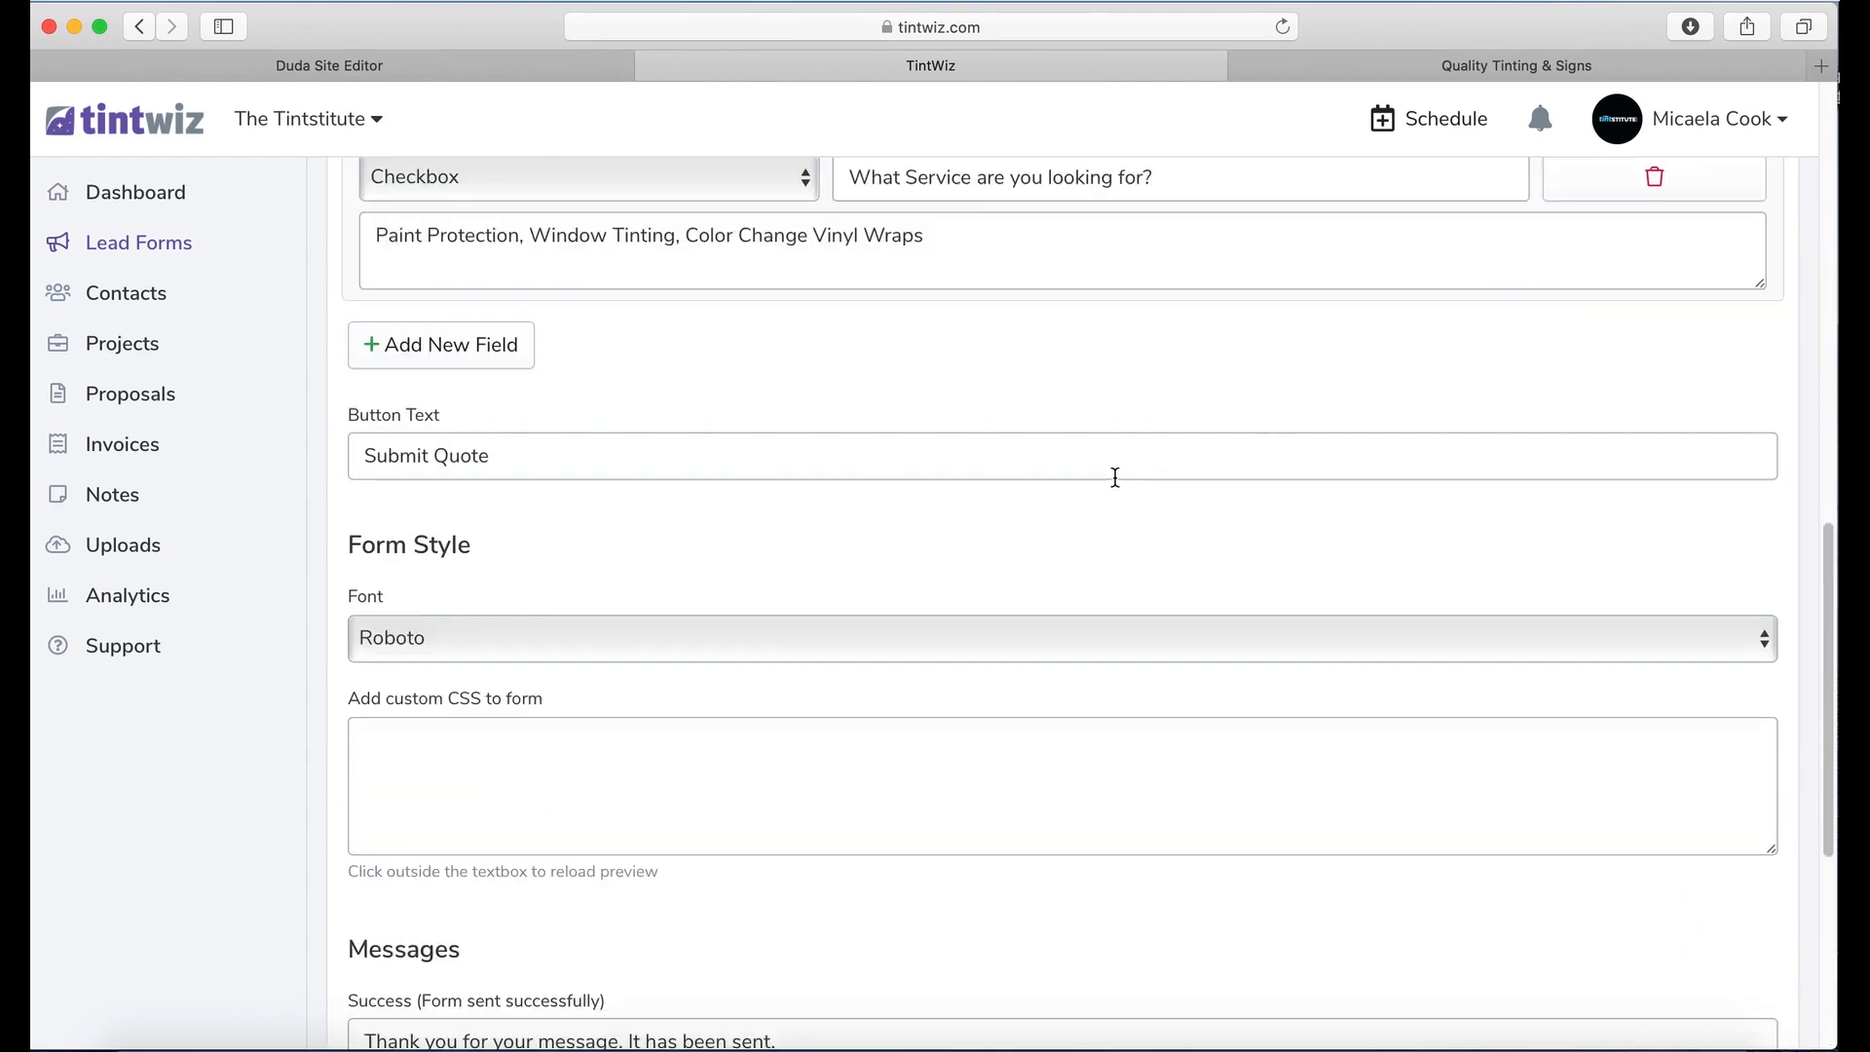
scroll(1470, 360, up, 8)
scroll(1412, 375, up, 4)
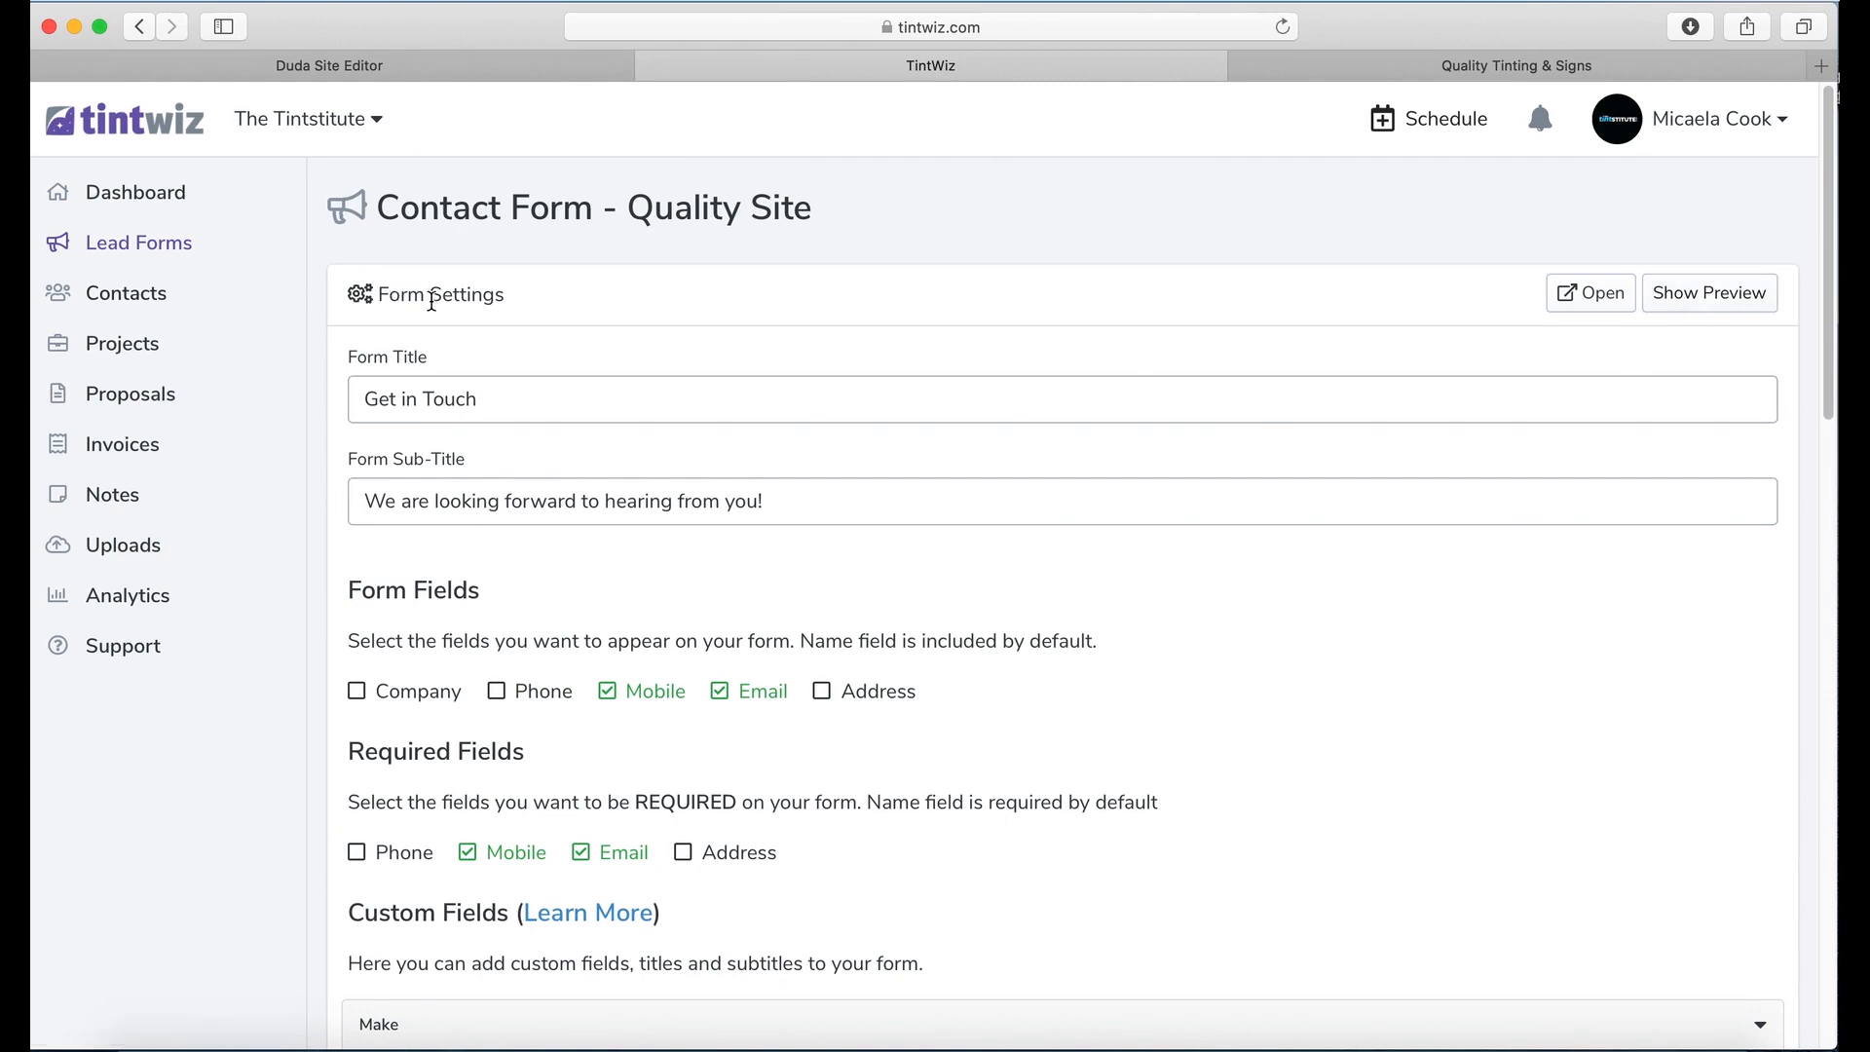
click(1729, 294)
scroll(1018, 643, down, 2)
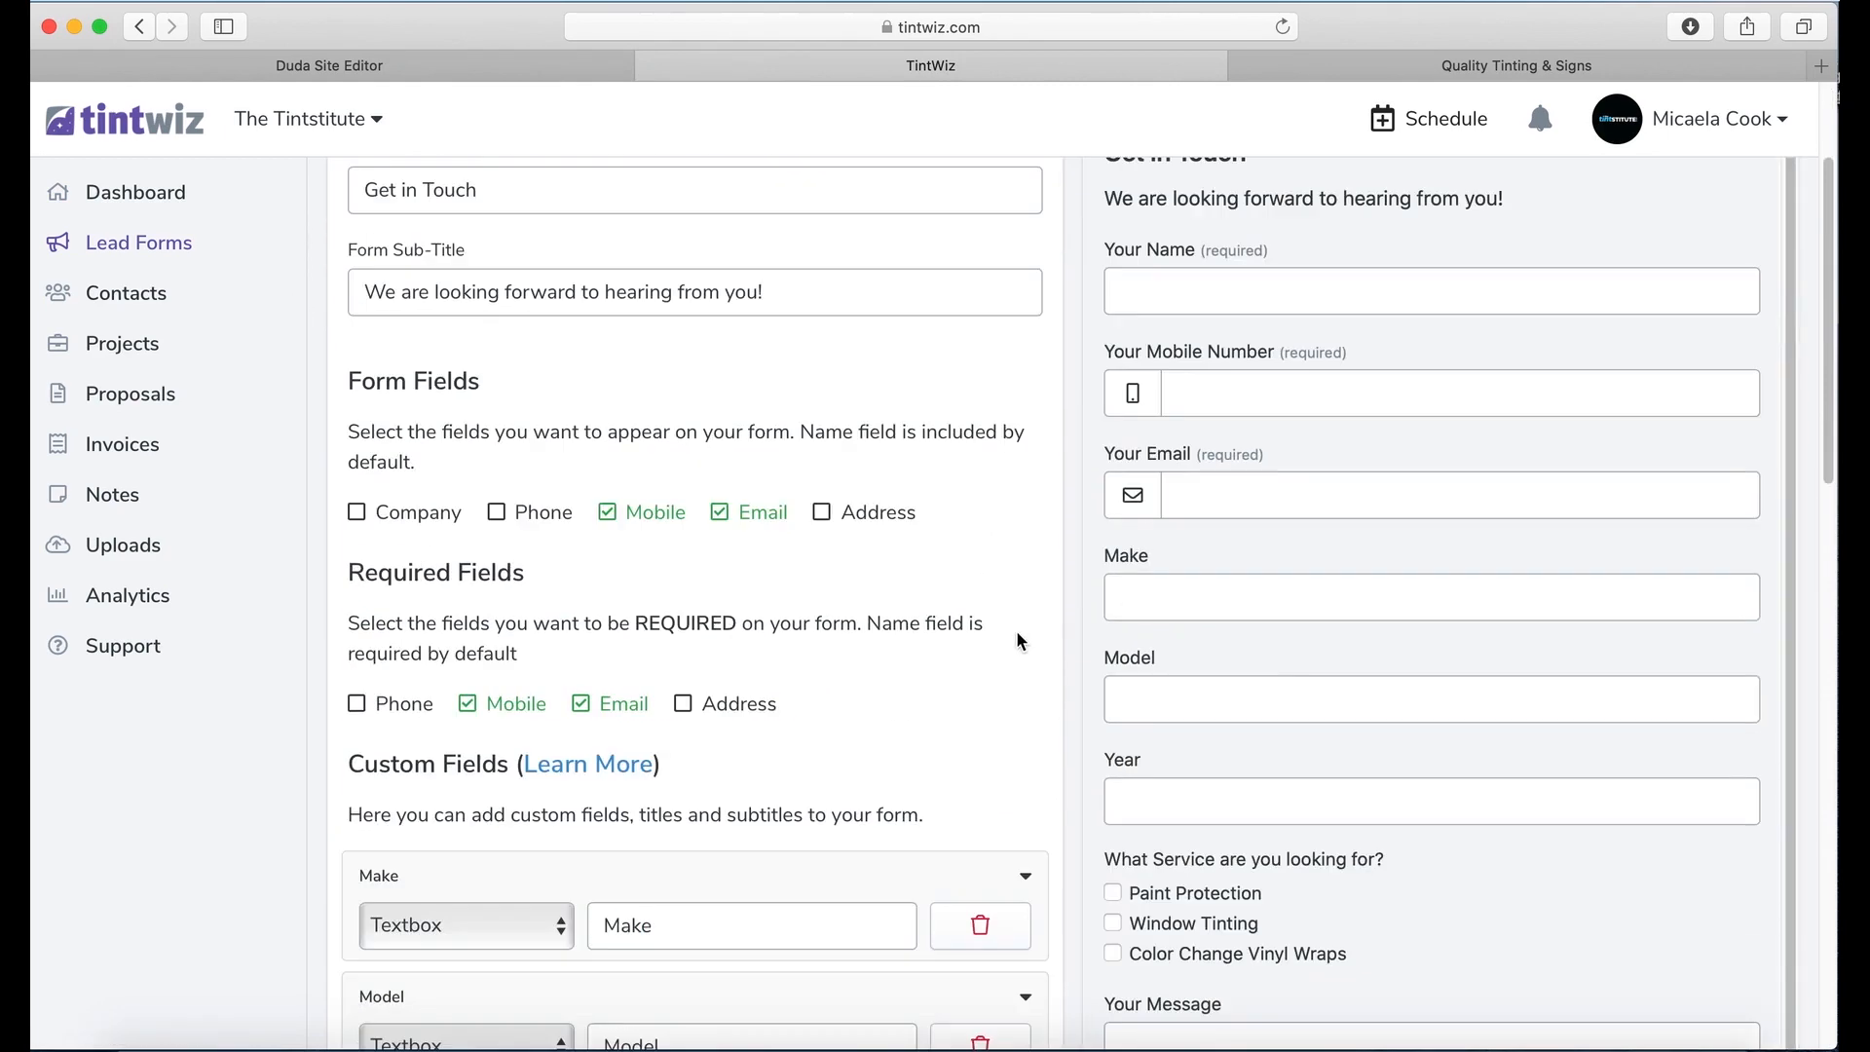
scroll(1018, 631, up, 2)
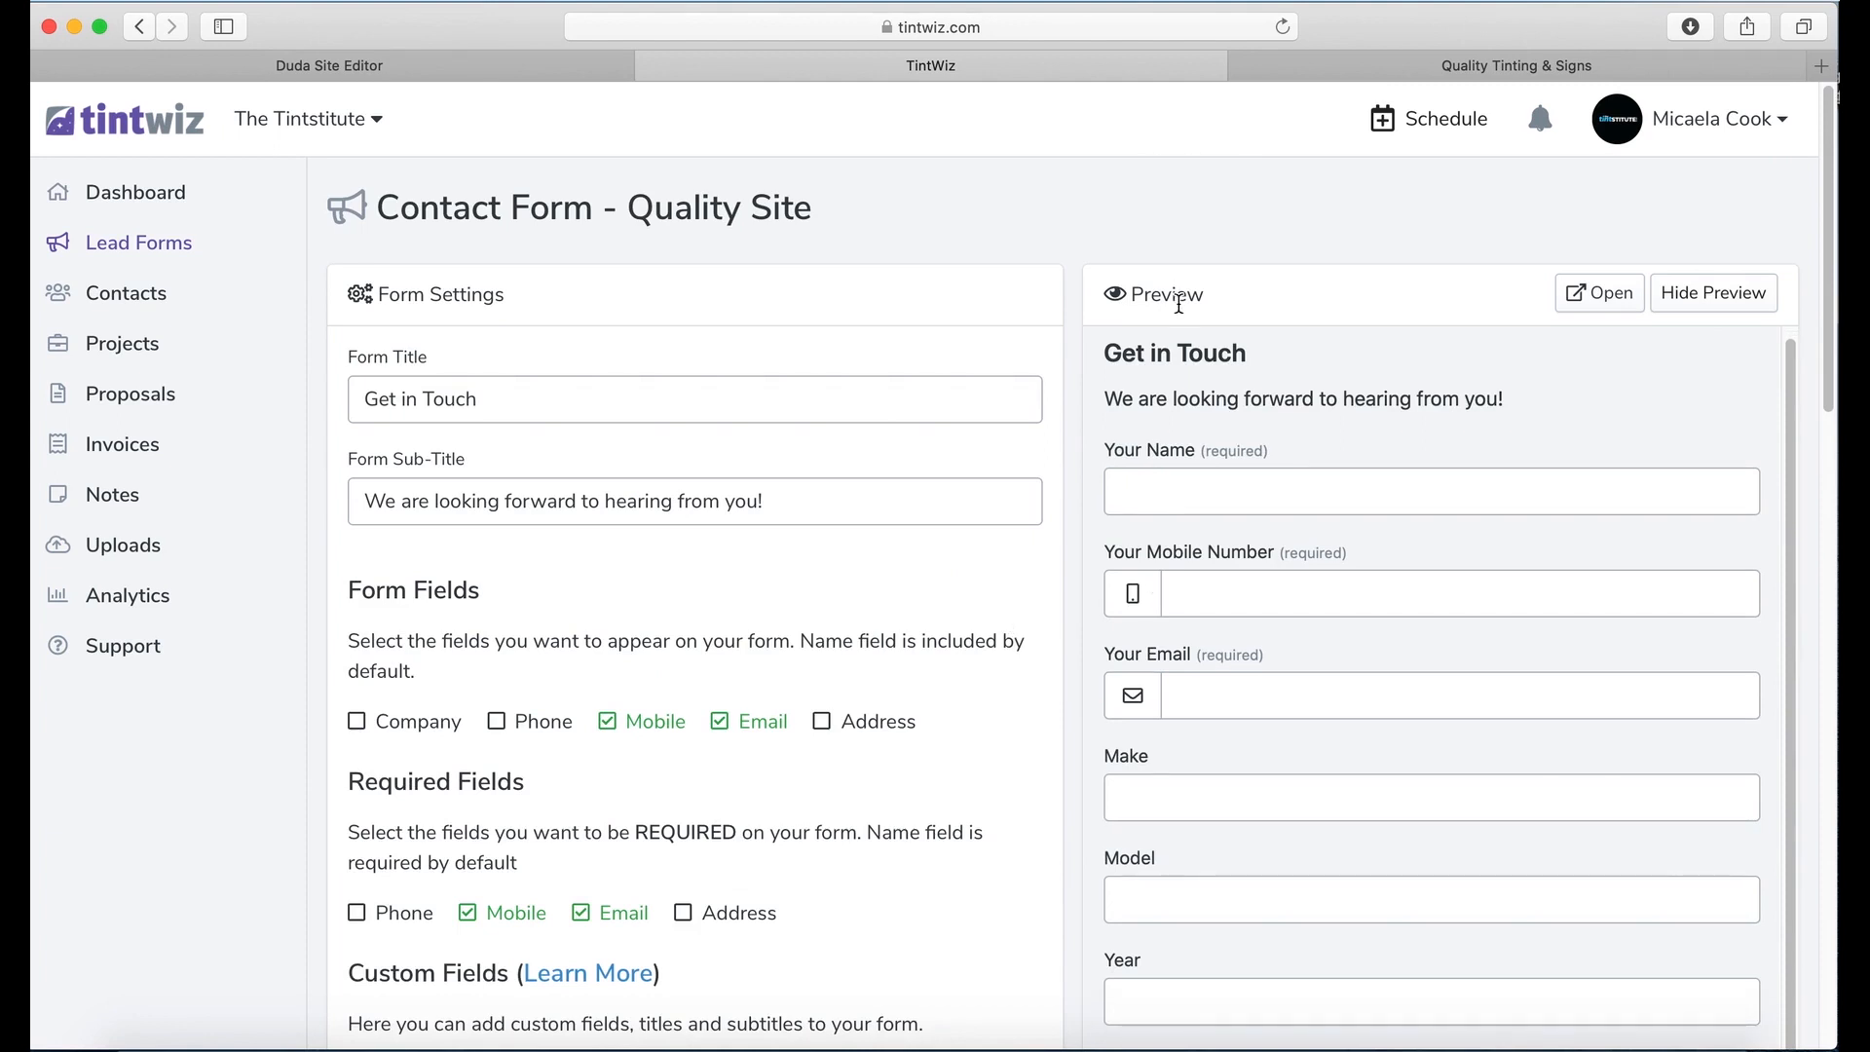
click(1589, 294)
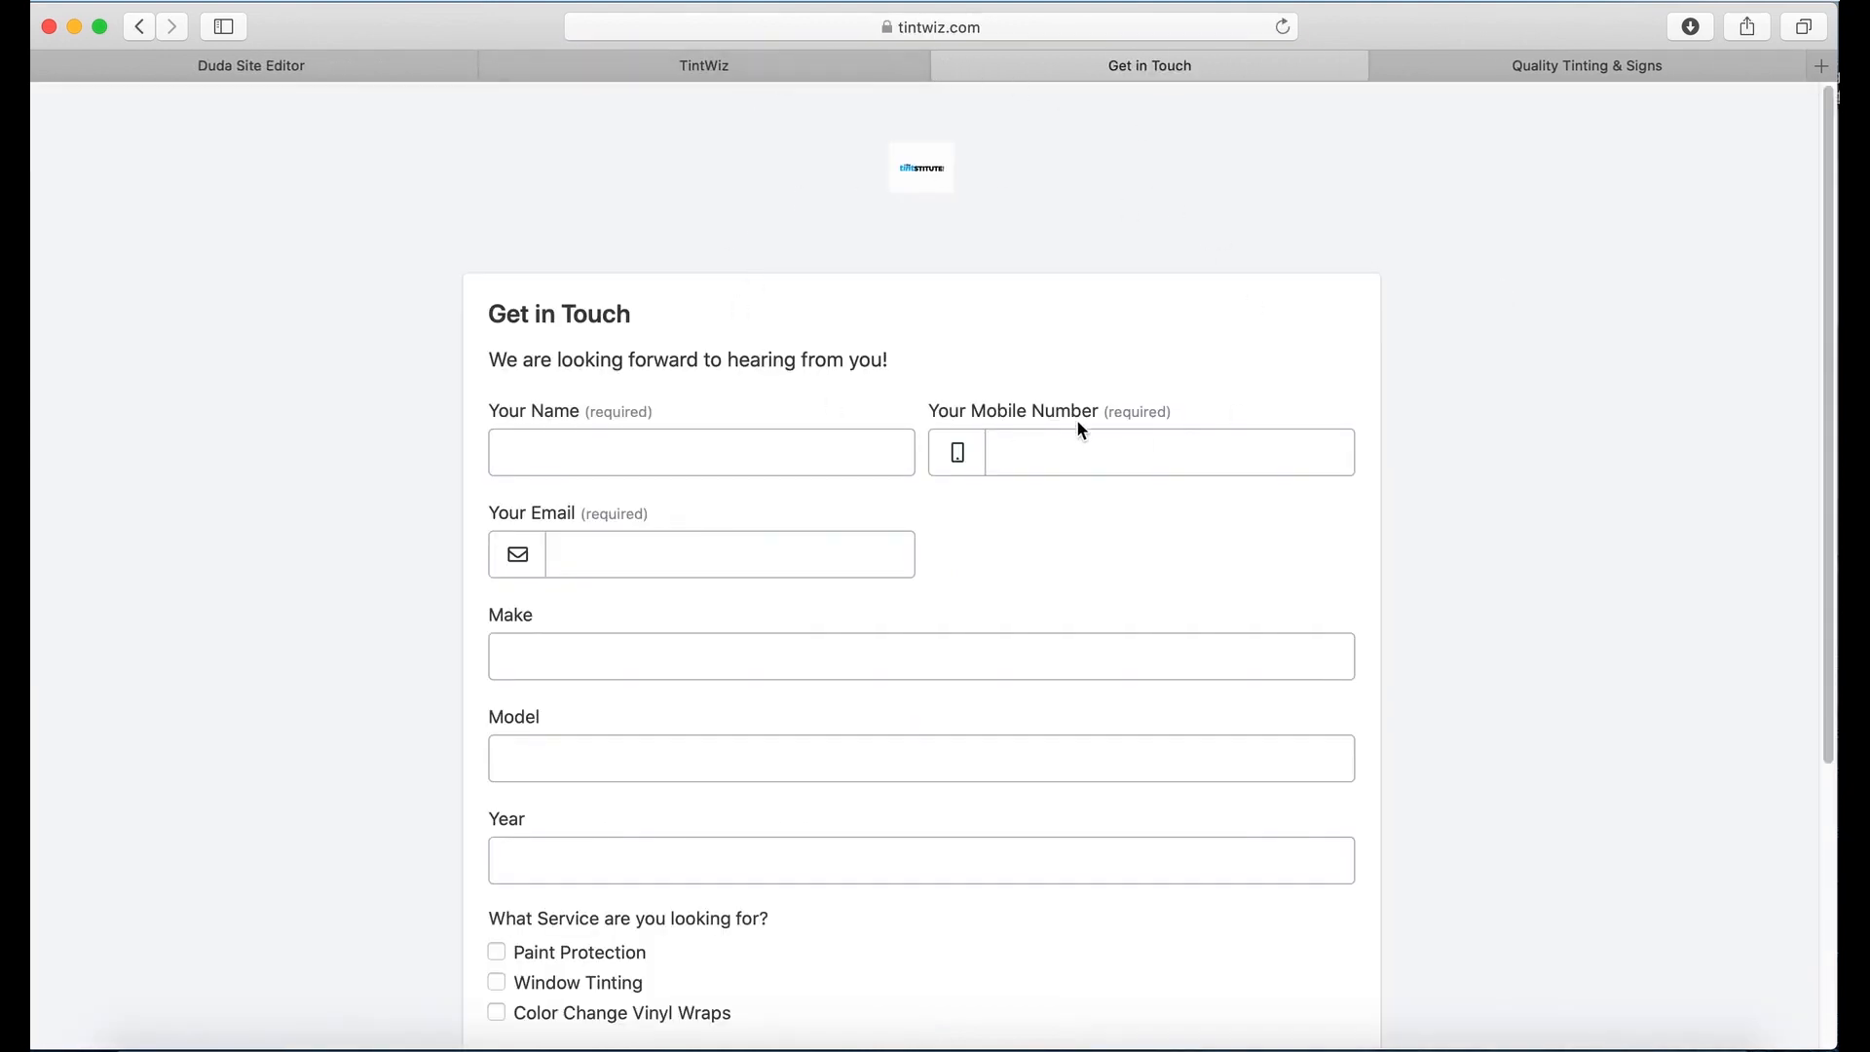
Step: On the standalone Get in Touch form, leave only Paint Protection ticked as the service
scroll(1071, 426, down, 5)
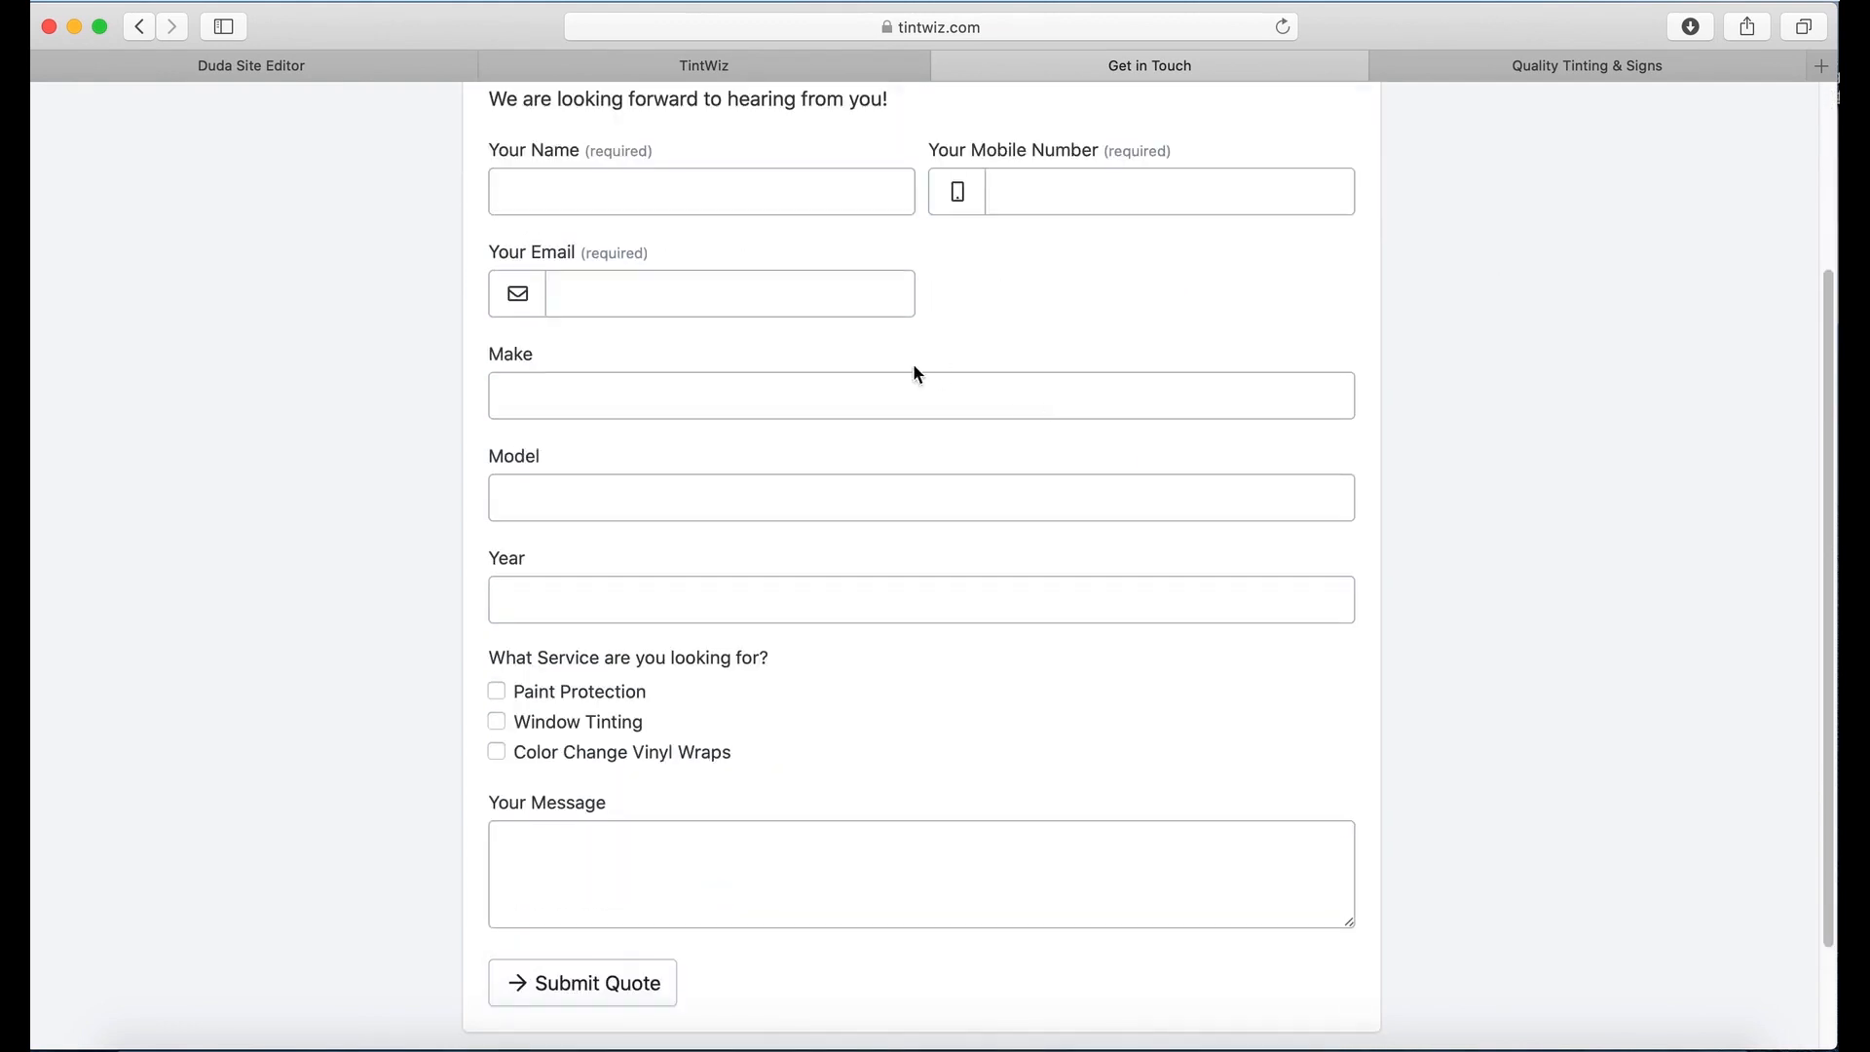
click(623, 281)
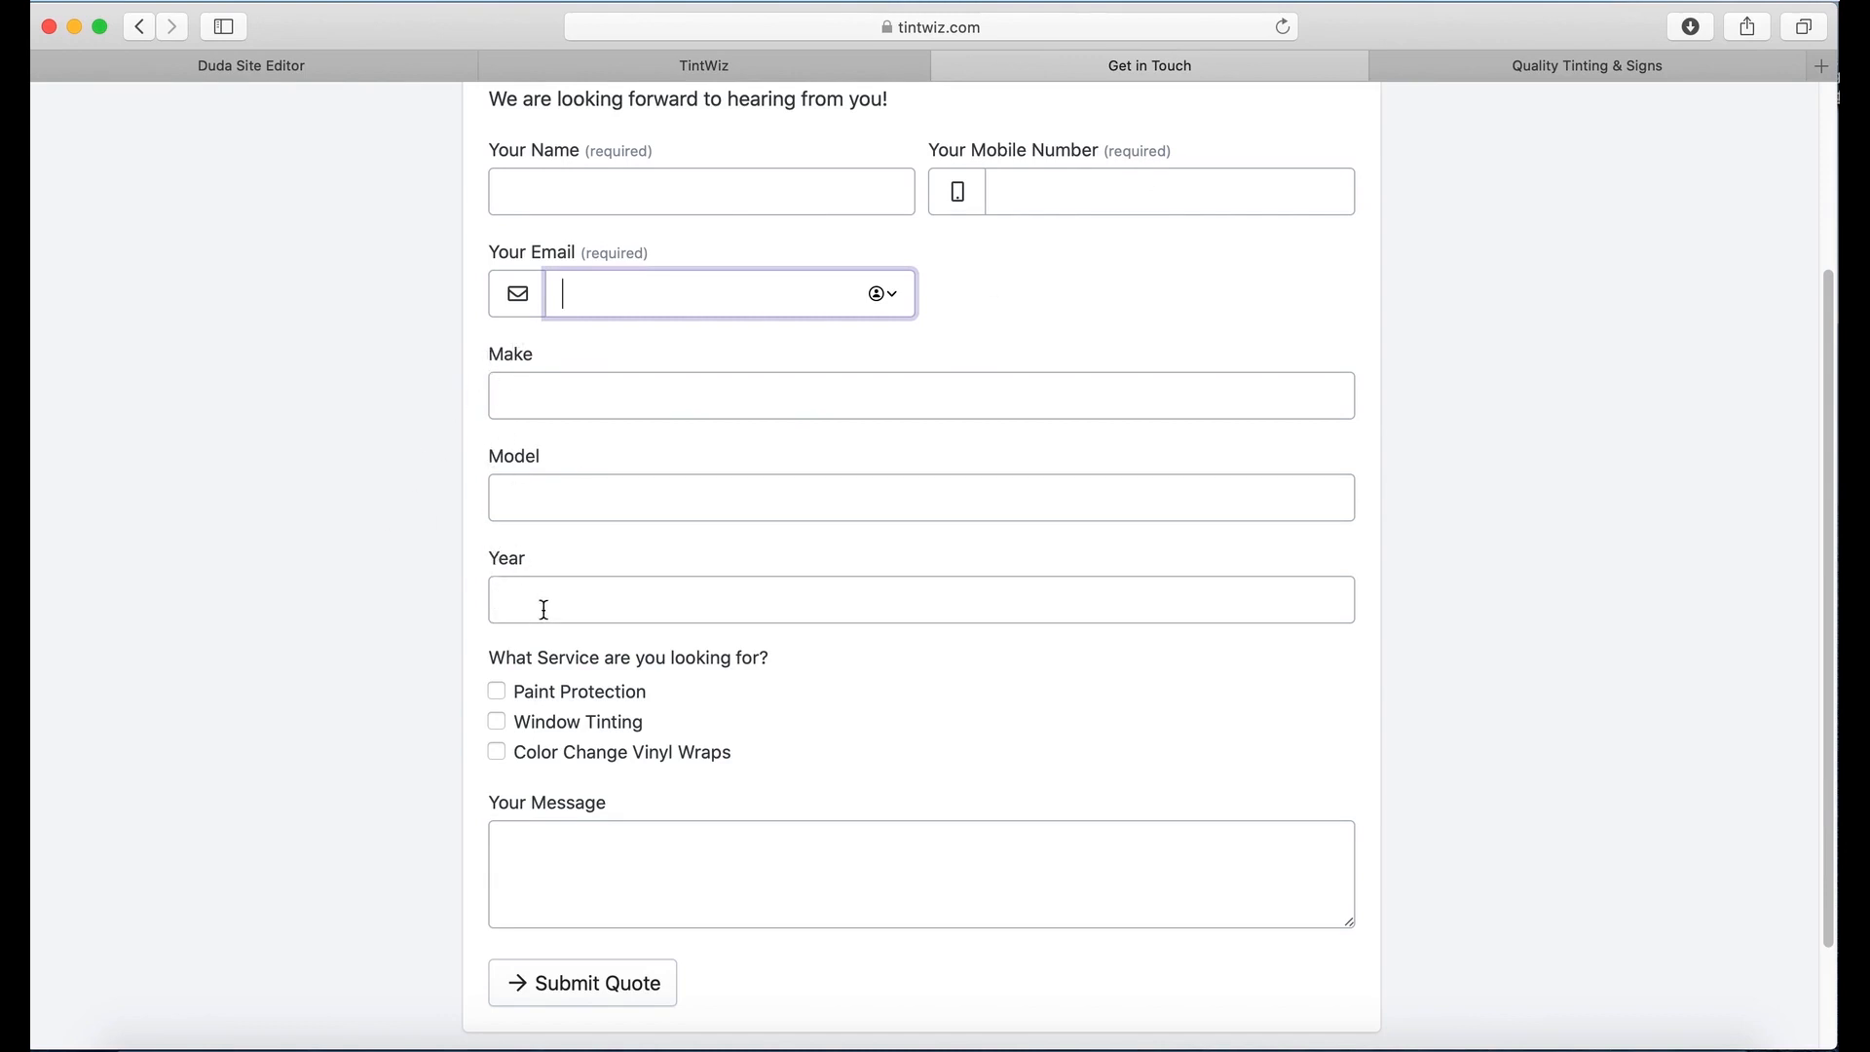
scroll(788, 659, down, 2)
click(497, 635)
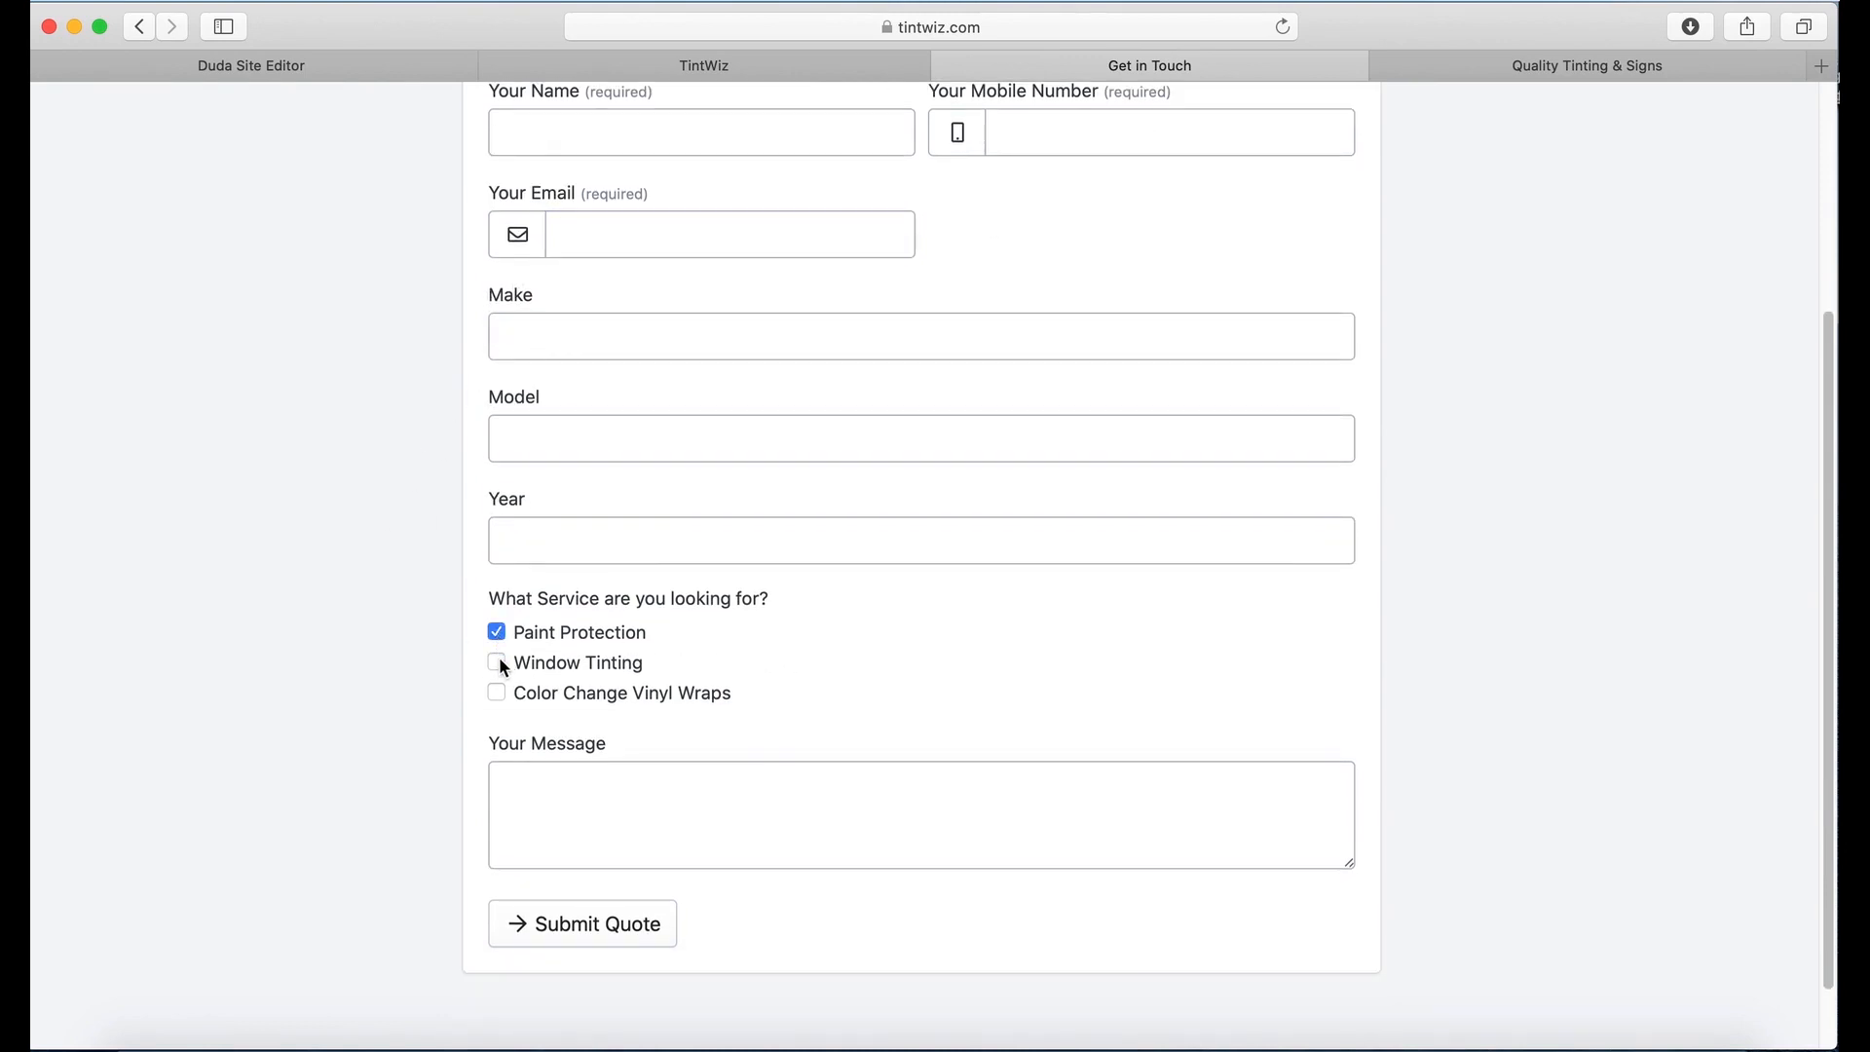
click(498, 694)
click(492, 666)
click(841, 805)
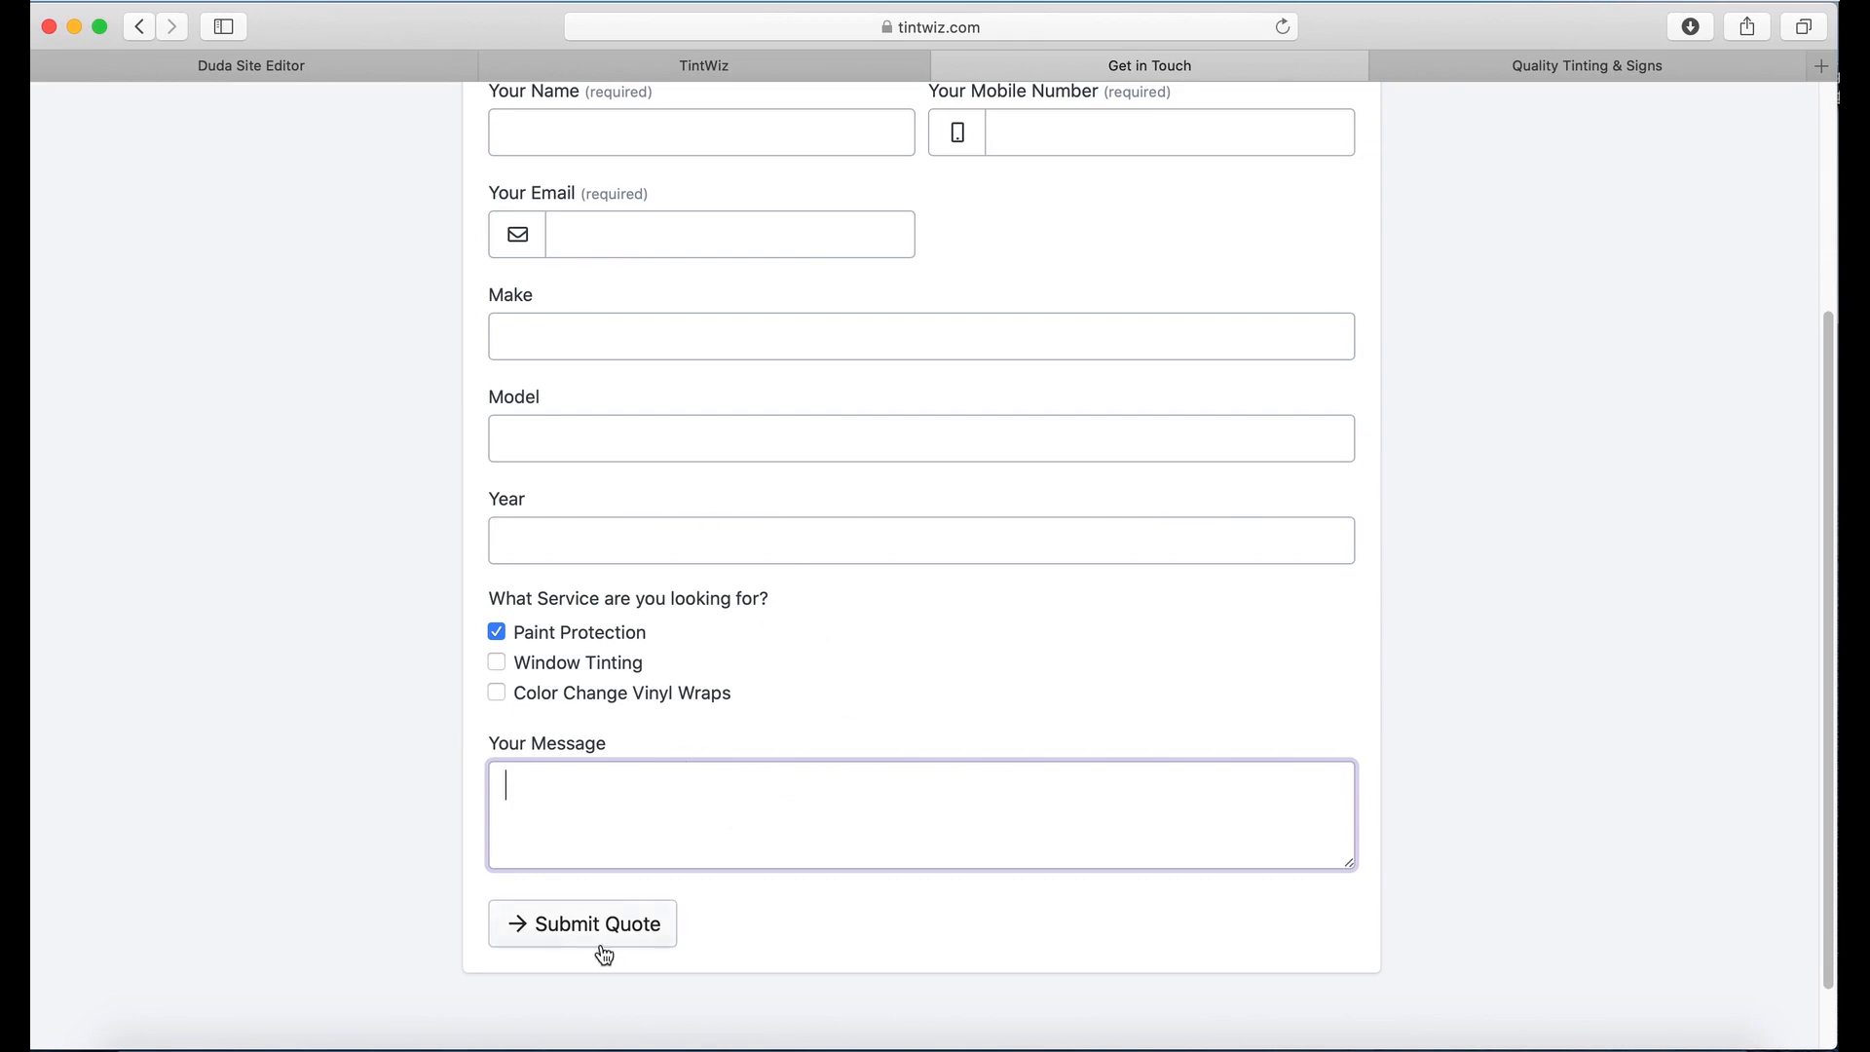
Step: Re-save the Contact Form - Quality Site settings and go back to the Lead Forms list
click(717, 62)
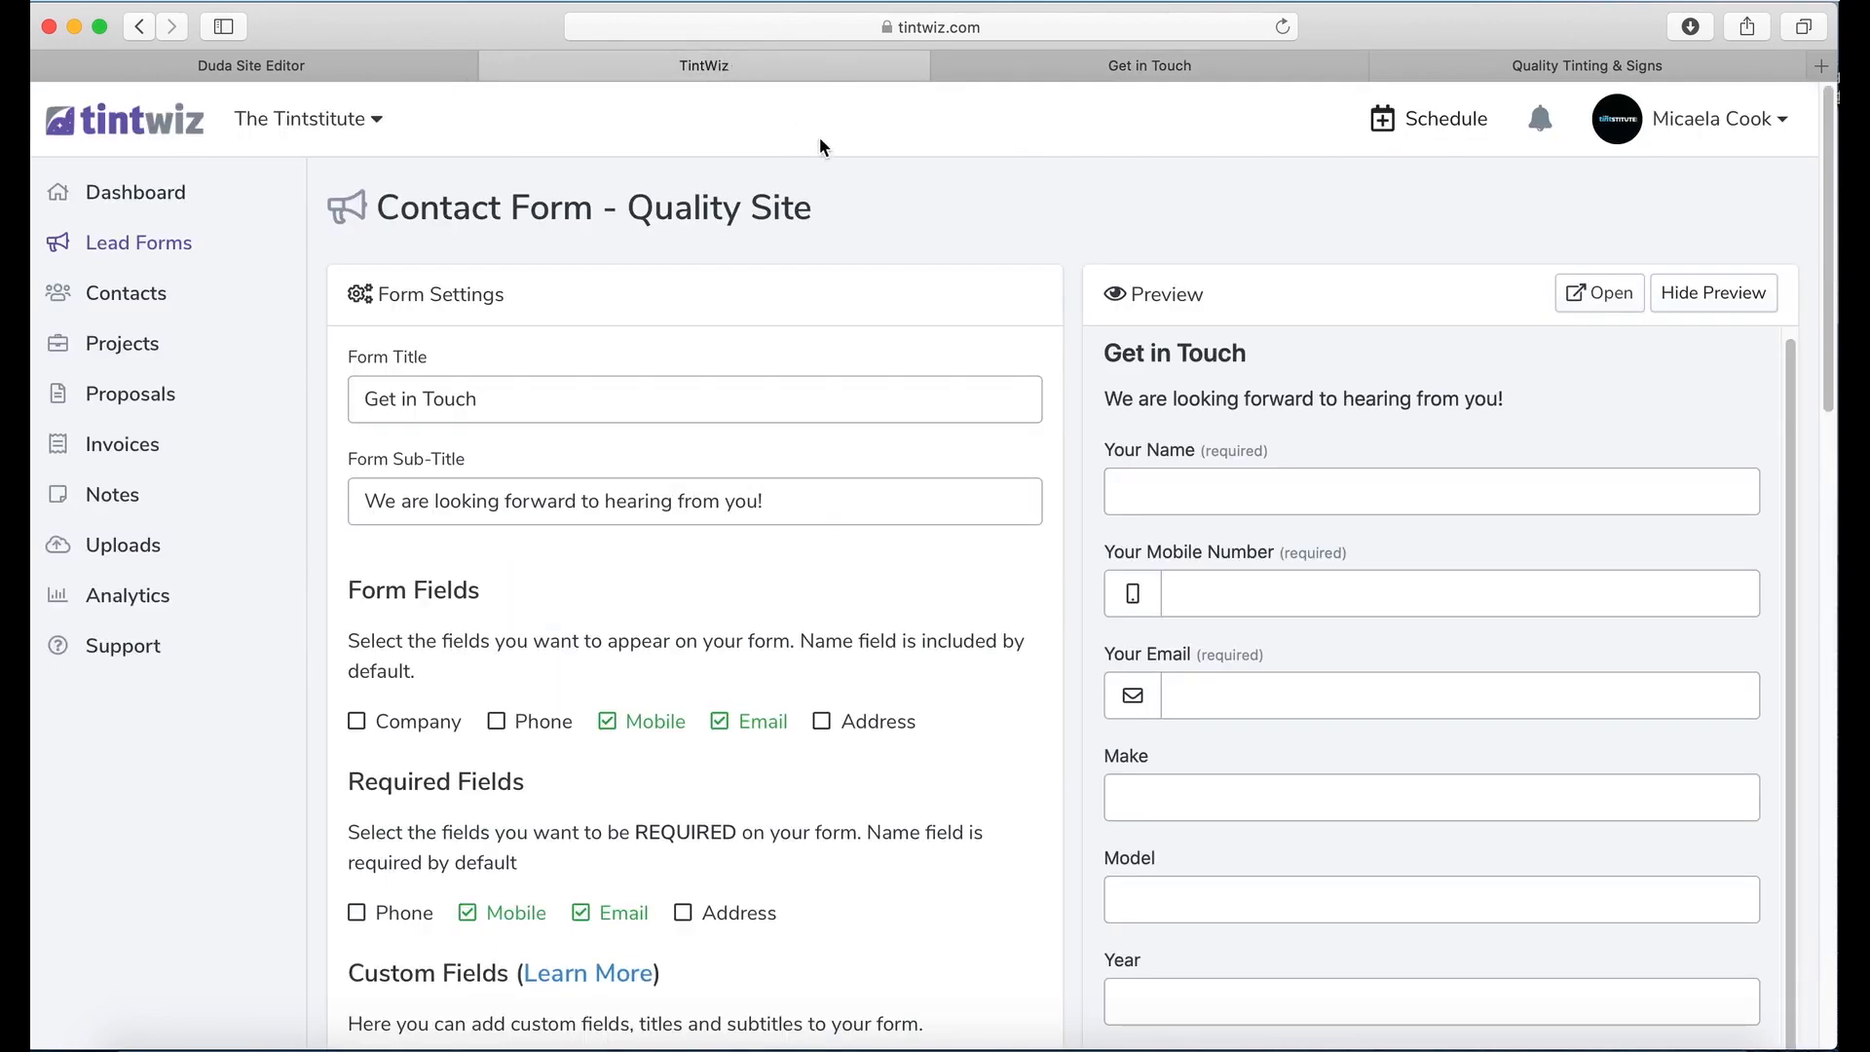
scroll(1329, 317, down, 10)
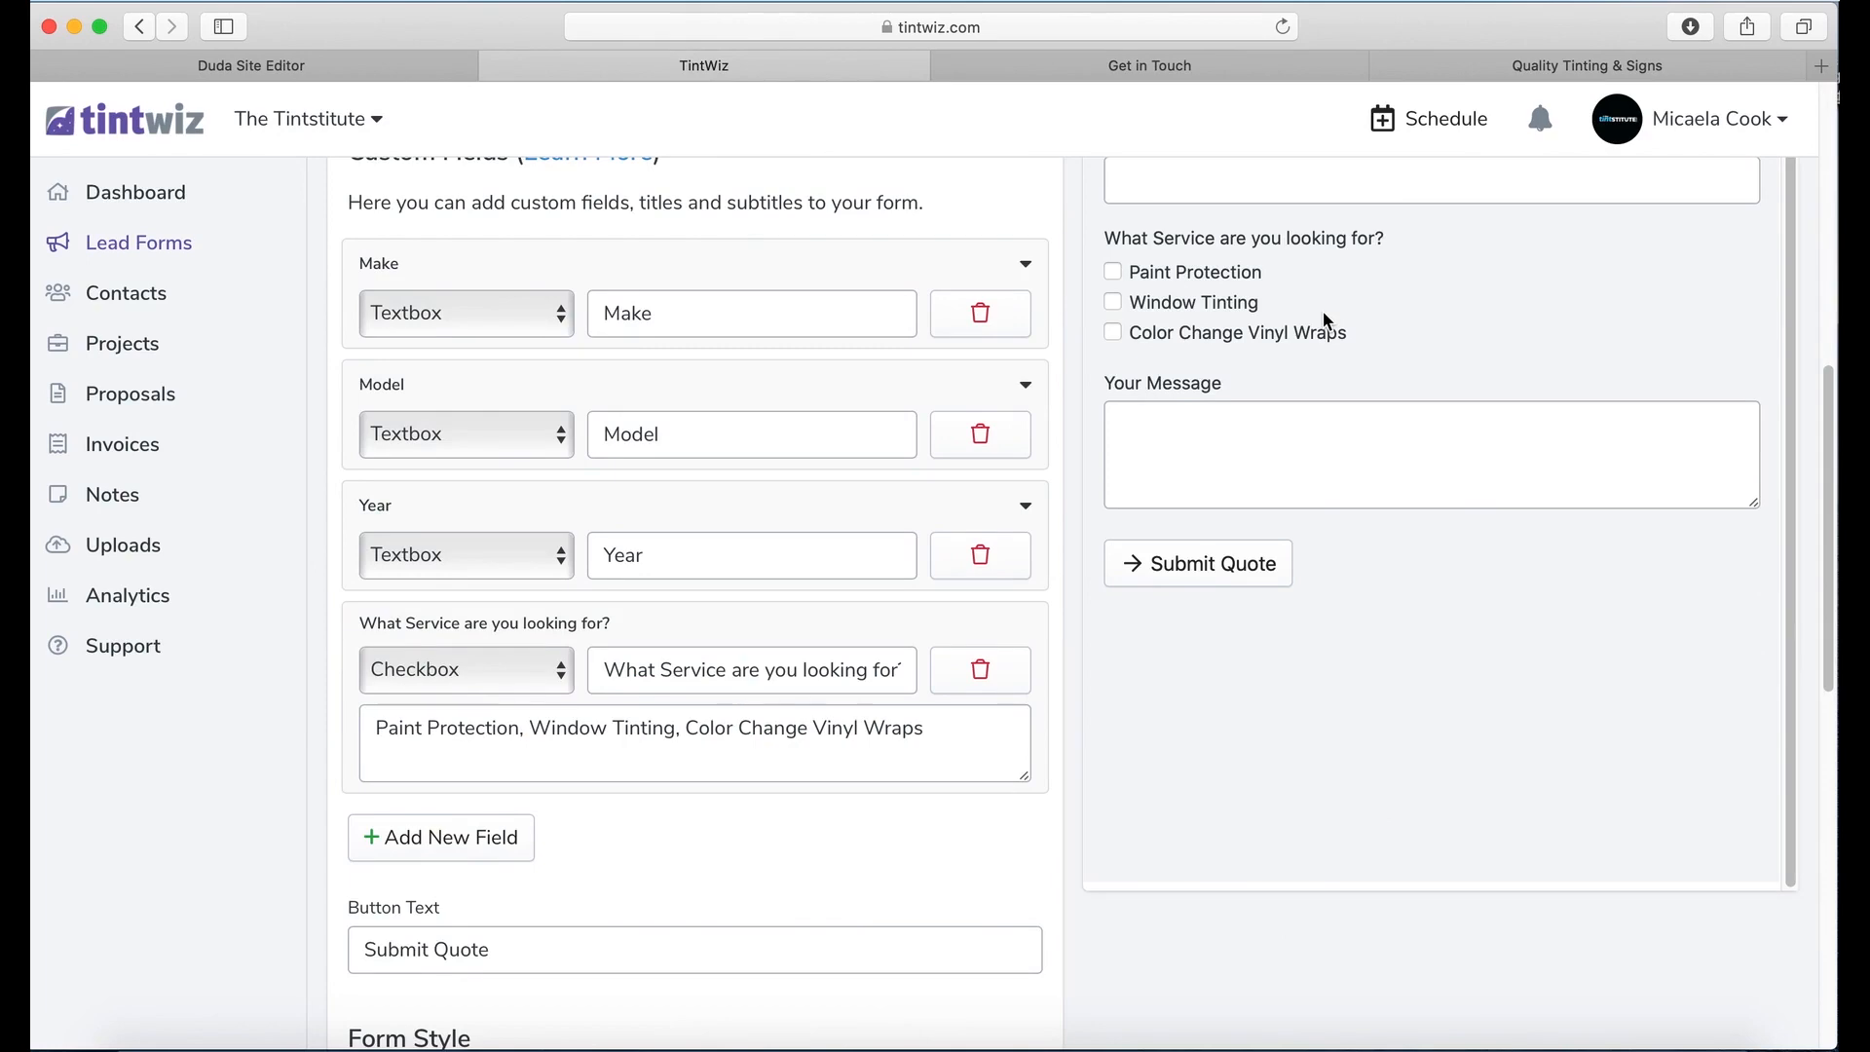
scroll(1323, 313, down, 11)
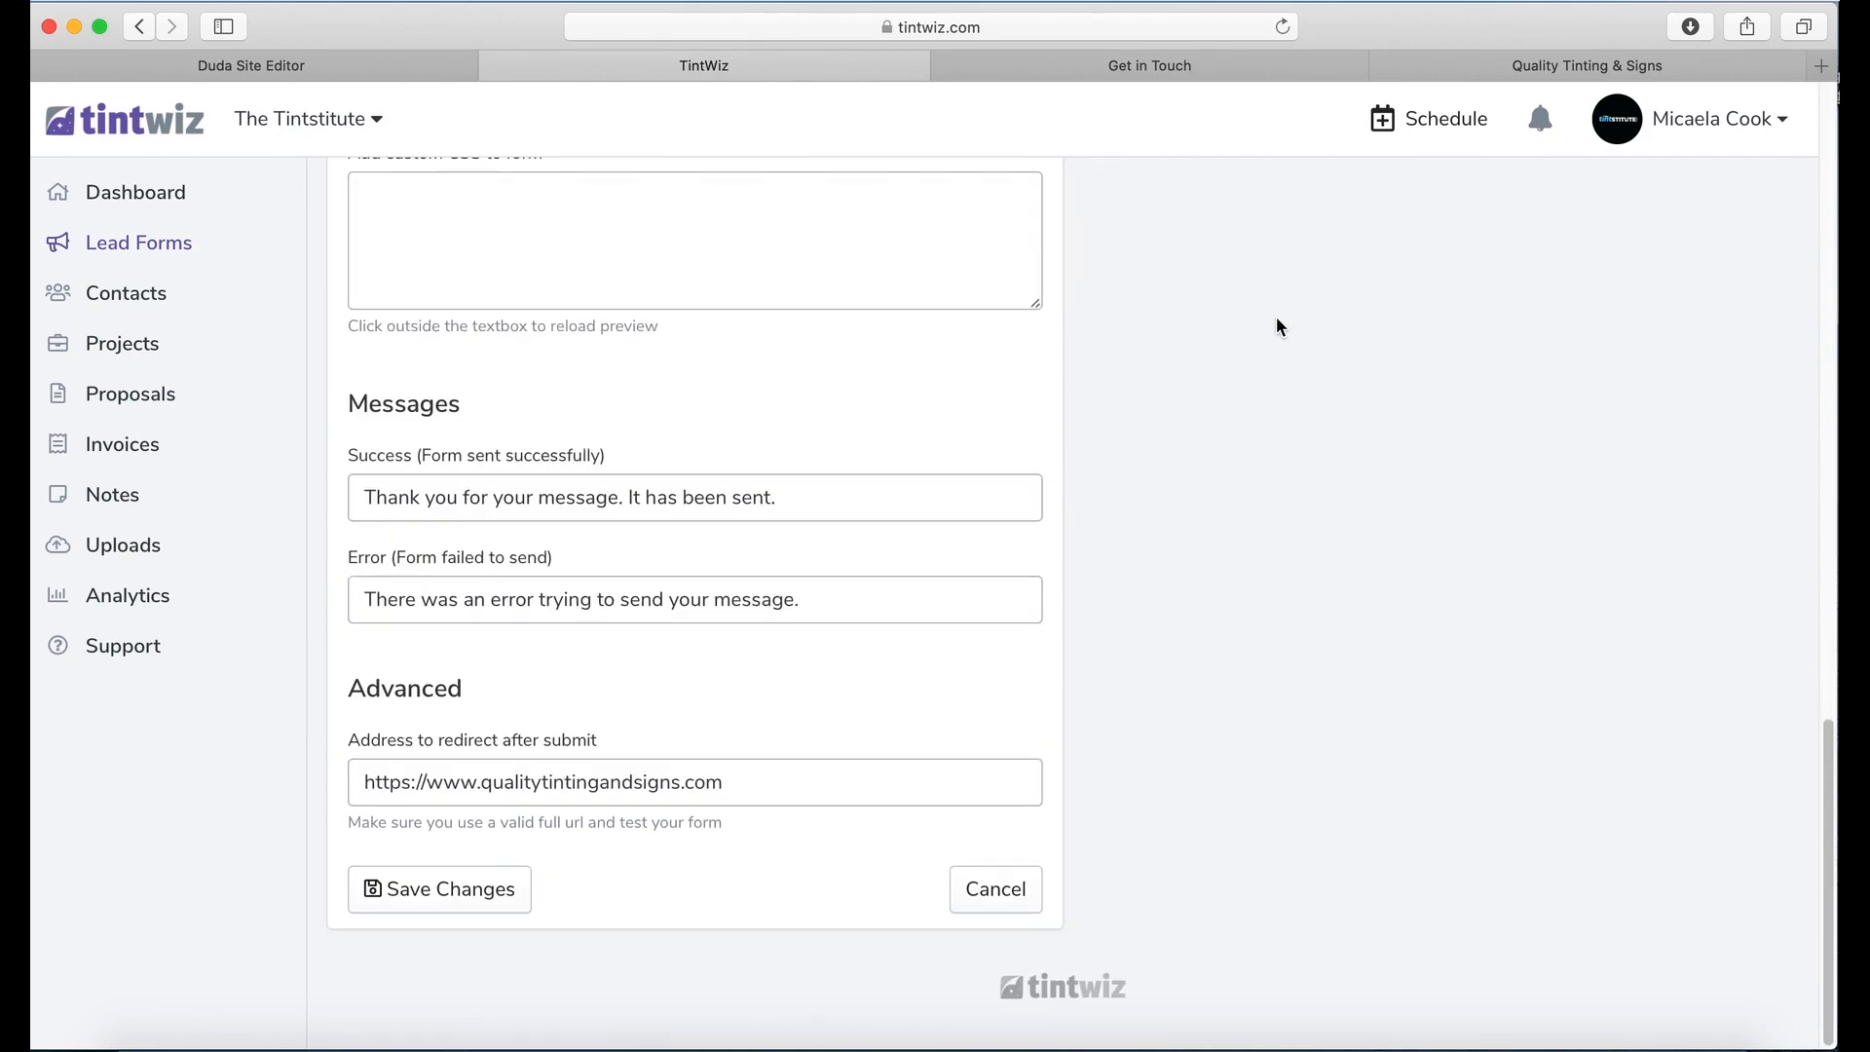
click(493, 908)
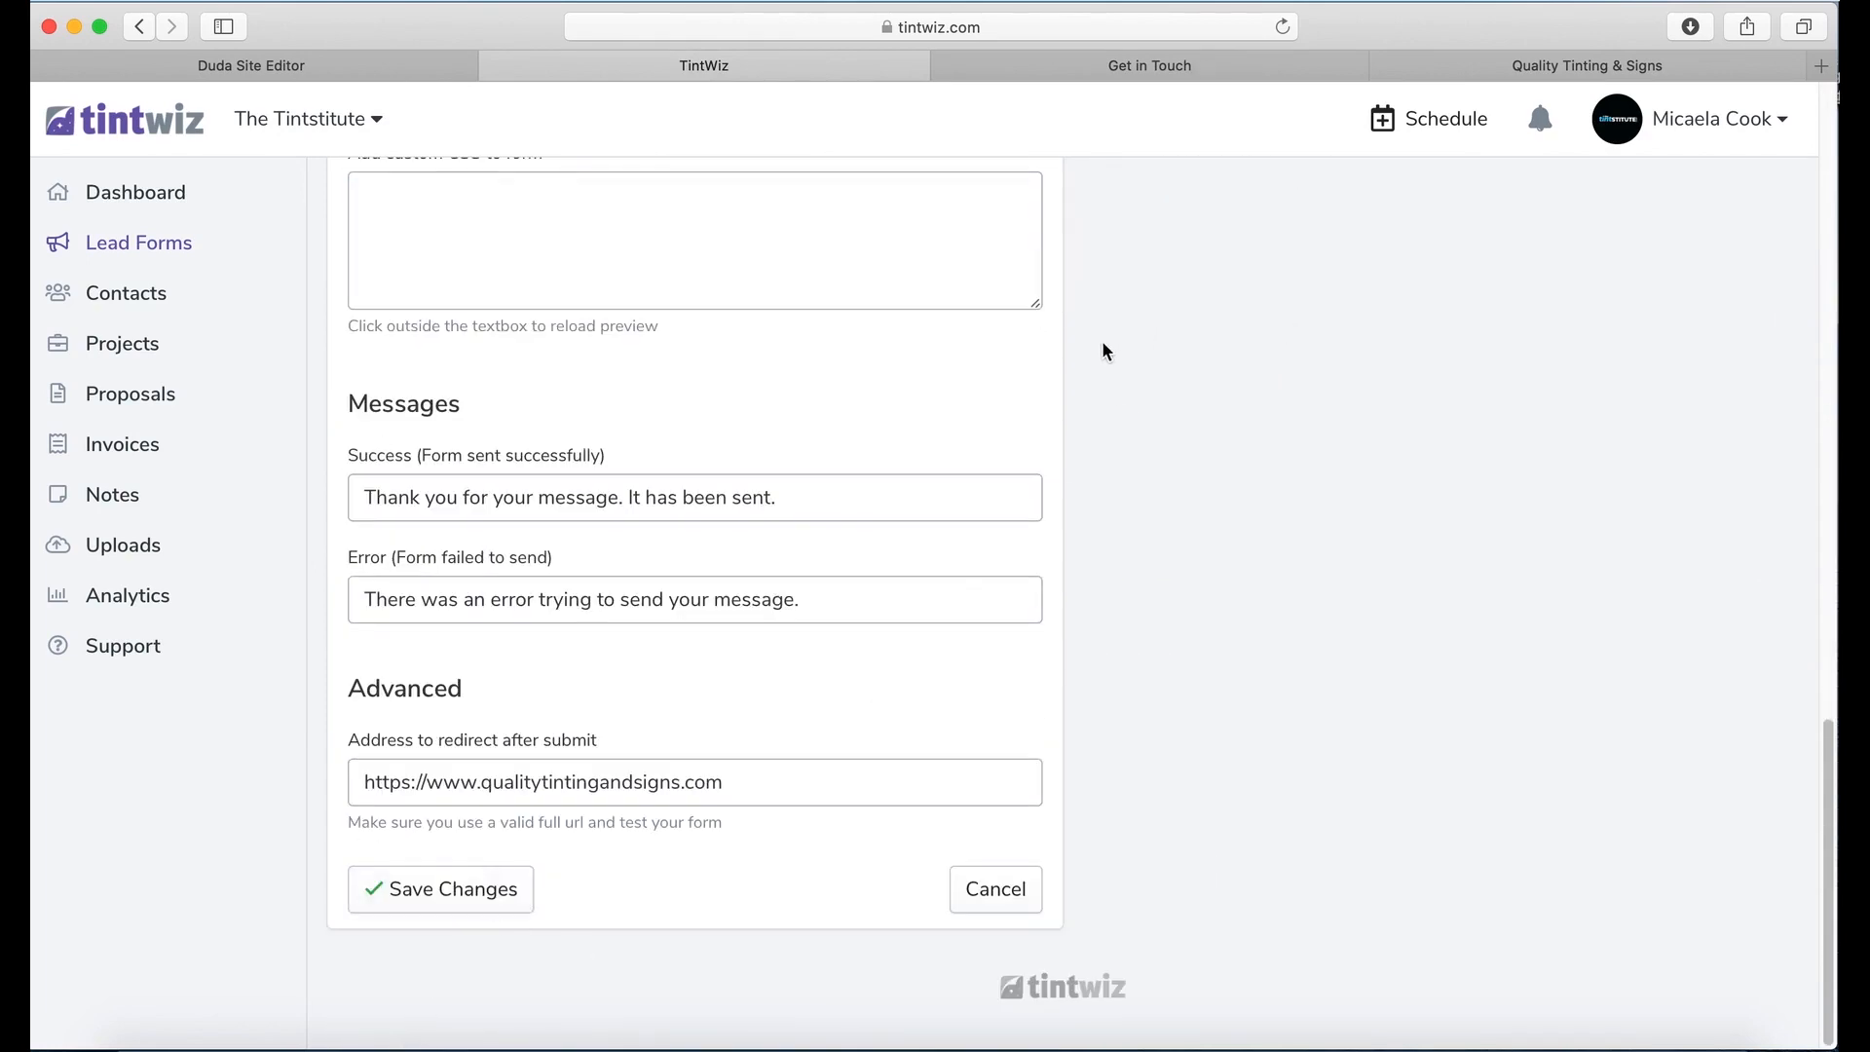
scroll(1035, 359, up, 1)
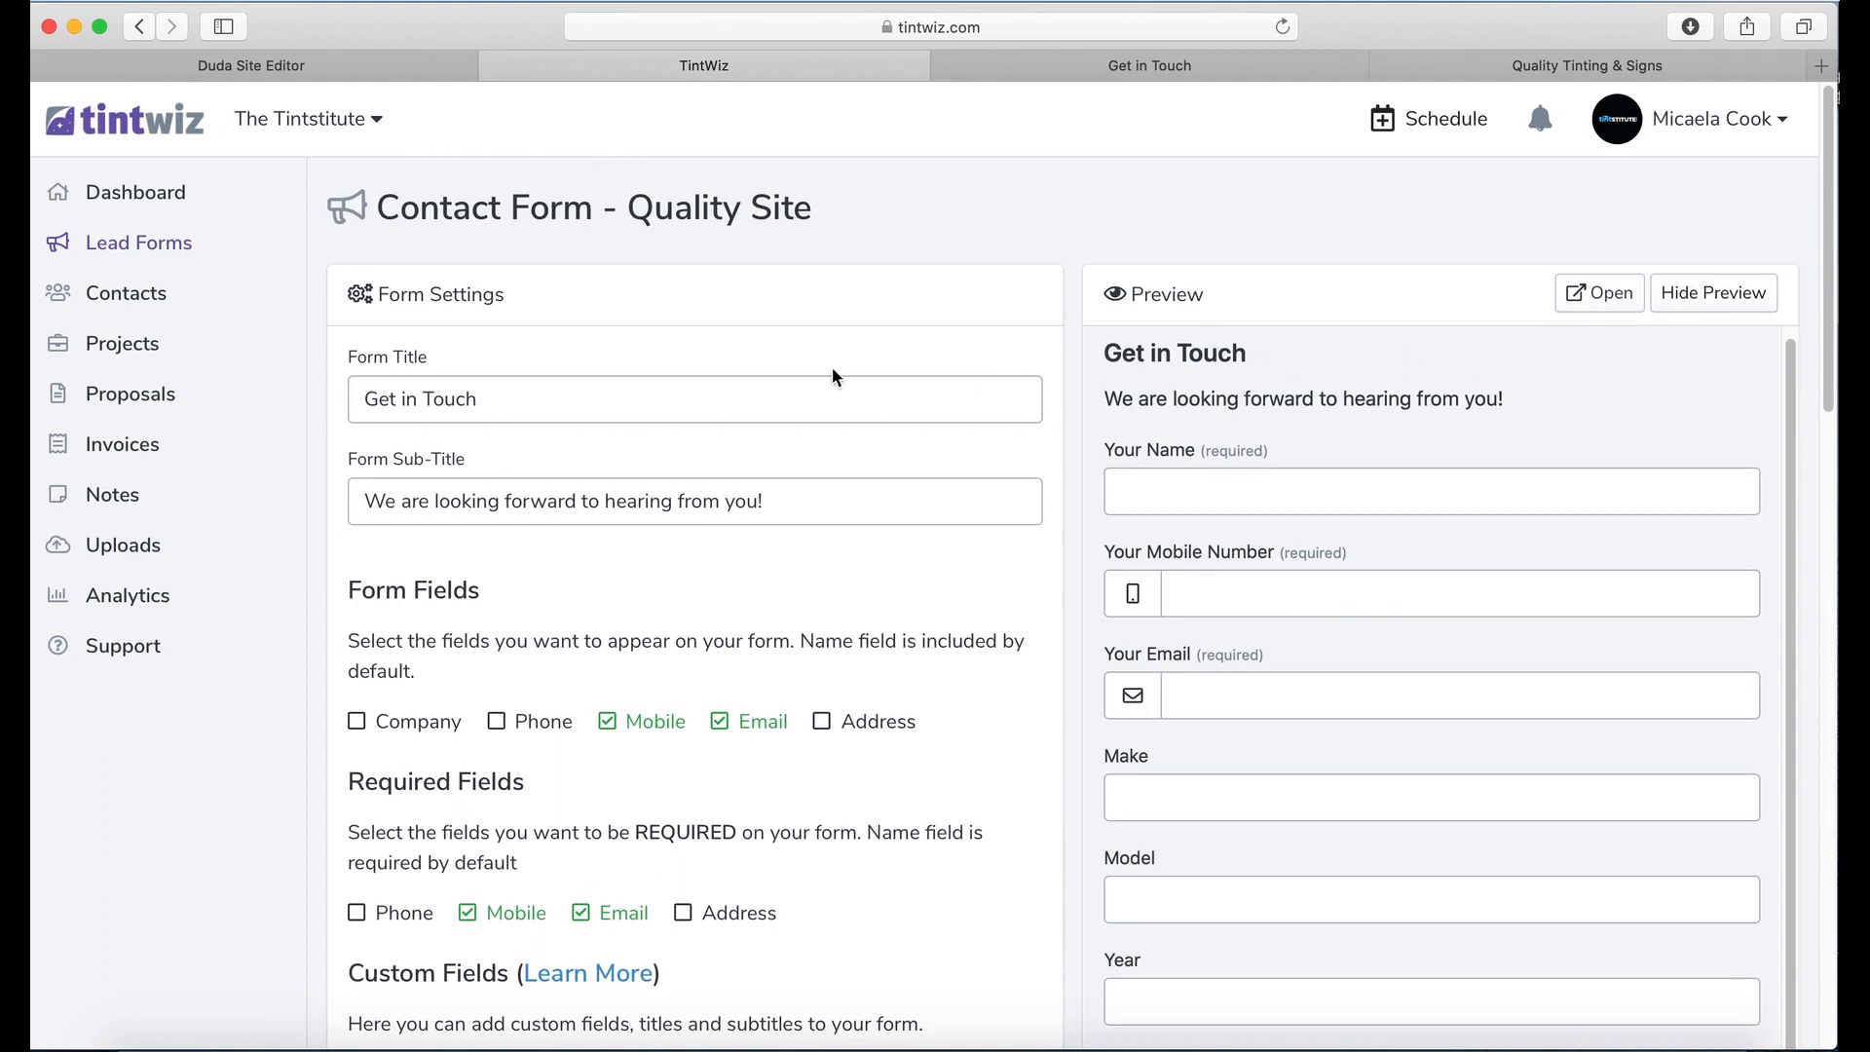
click(172, 244)
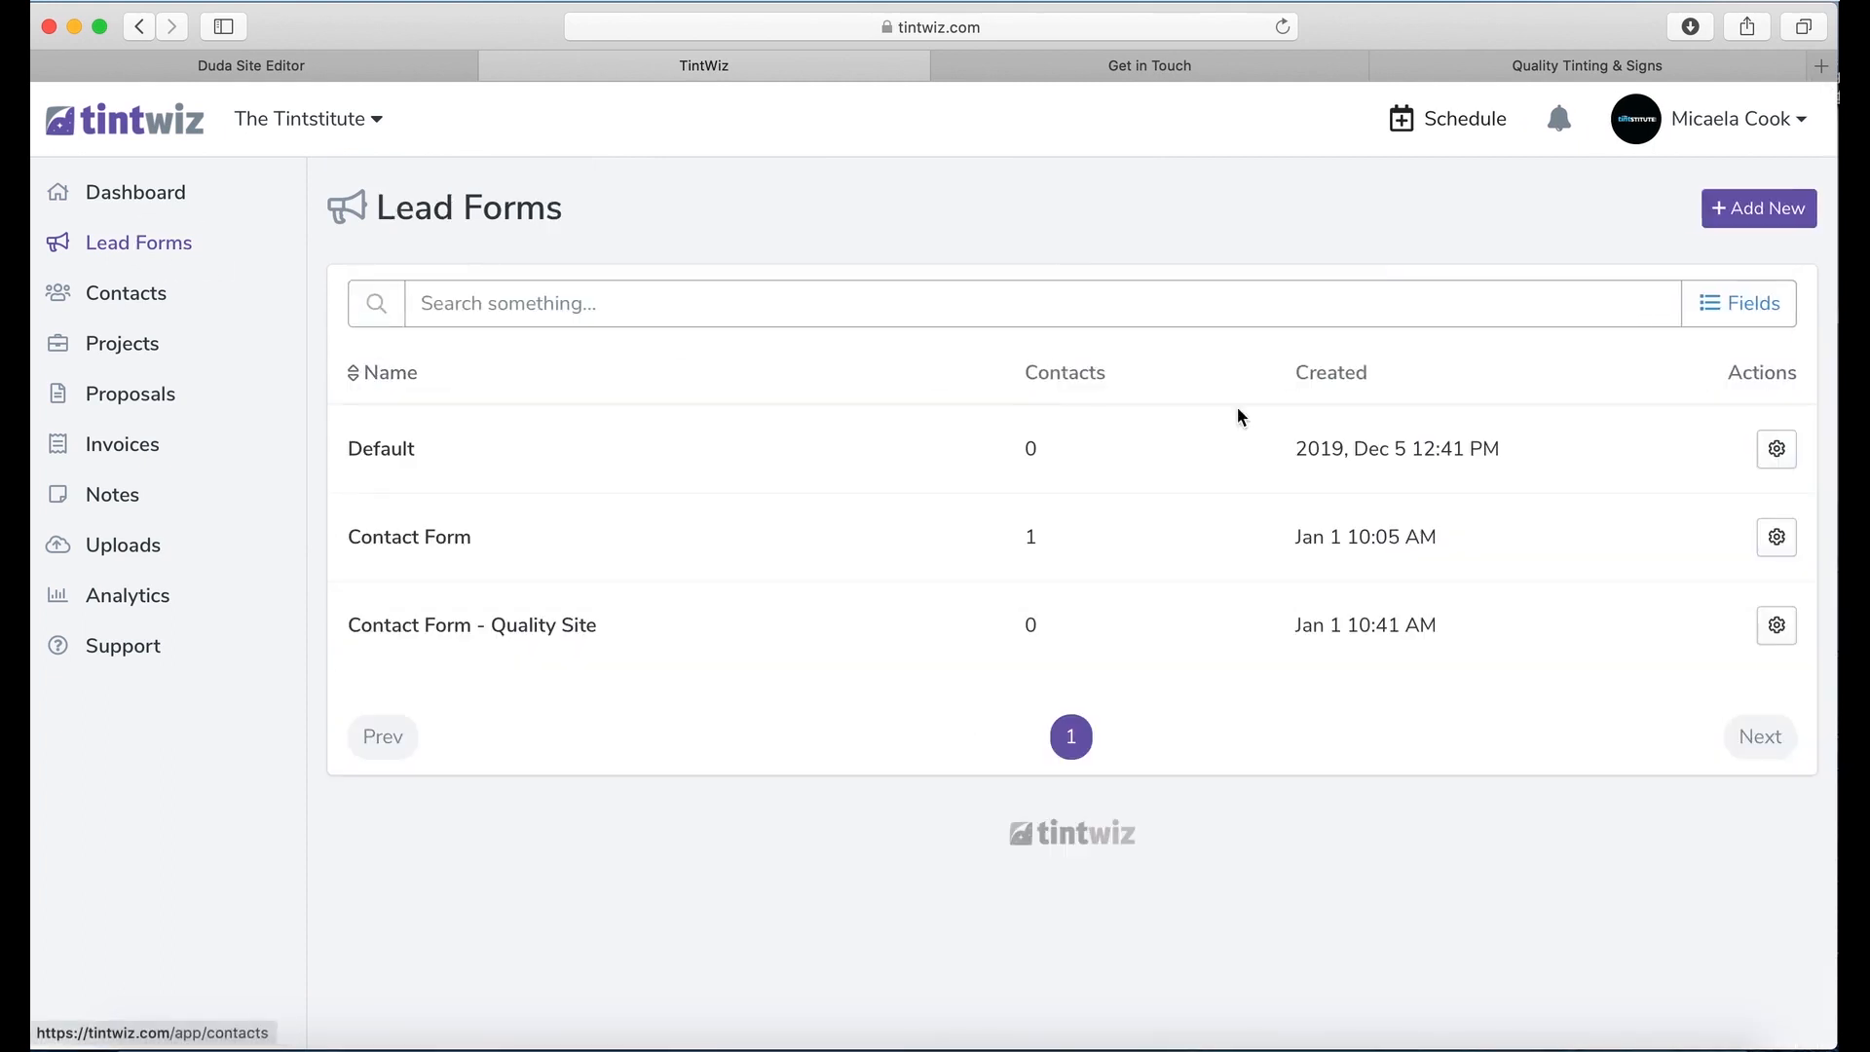
Step: Open the Contact Form - Quality Site overview and copy its Embed Code
click(1776, 626)
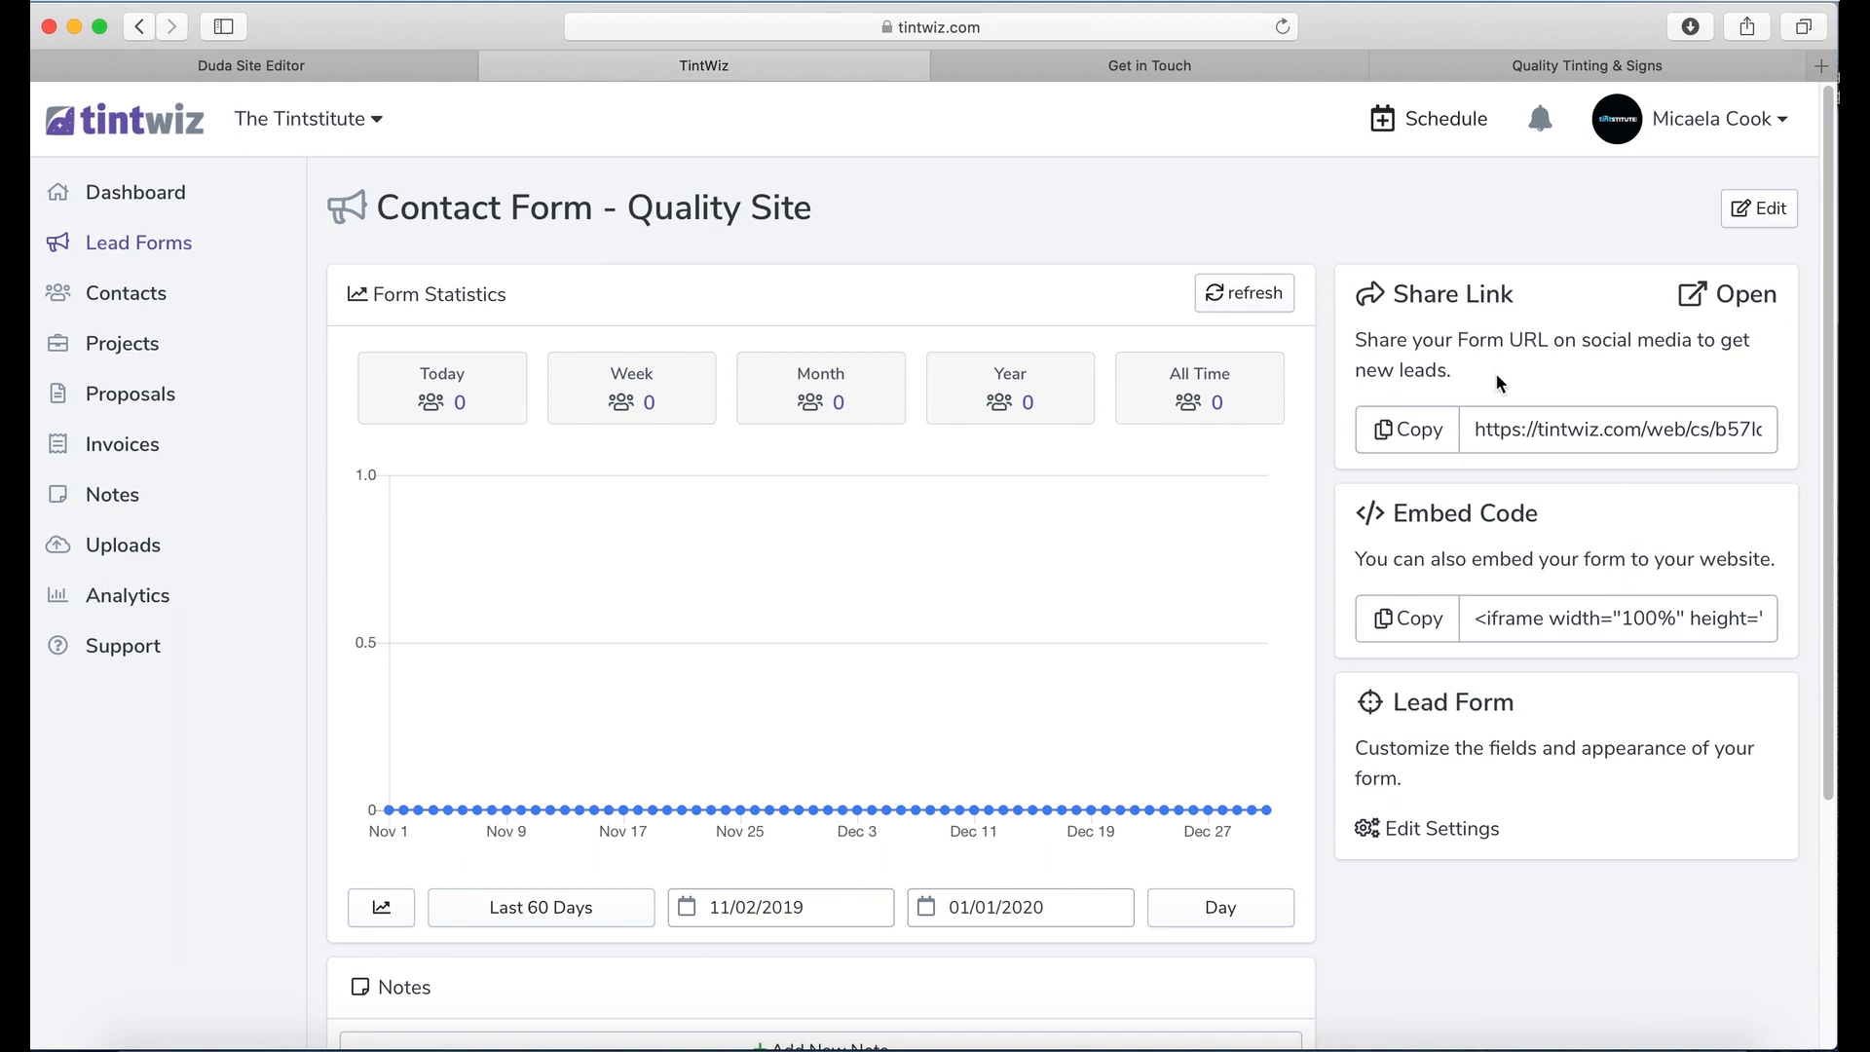
click(1532, 620)
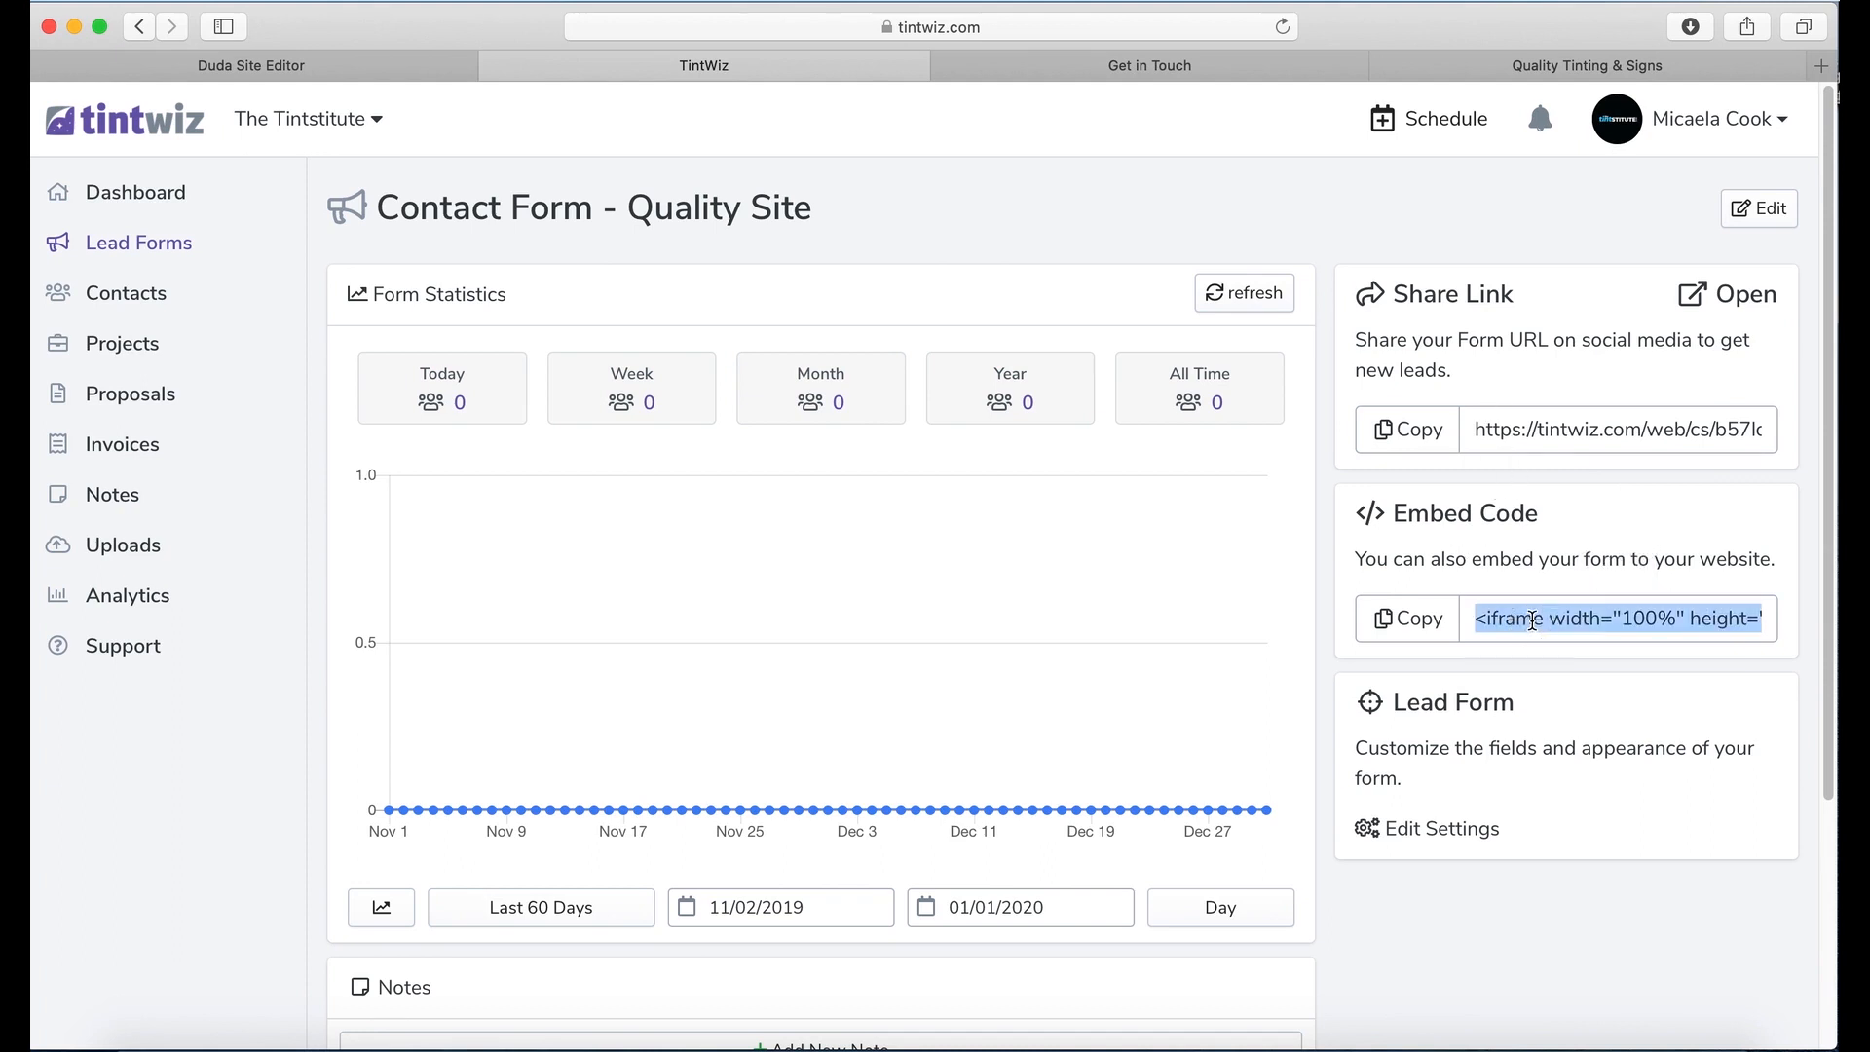
Step: In Duda's pages list, rename the Blank Page to 'Quick Estimate 2'
click(411, 76)
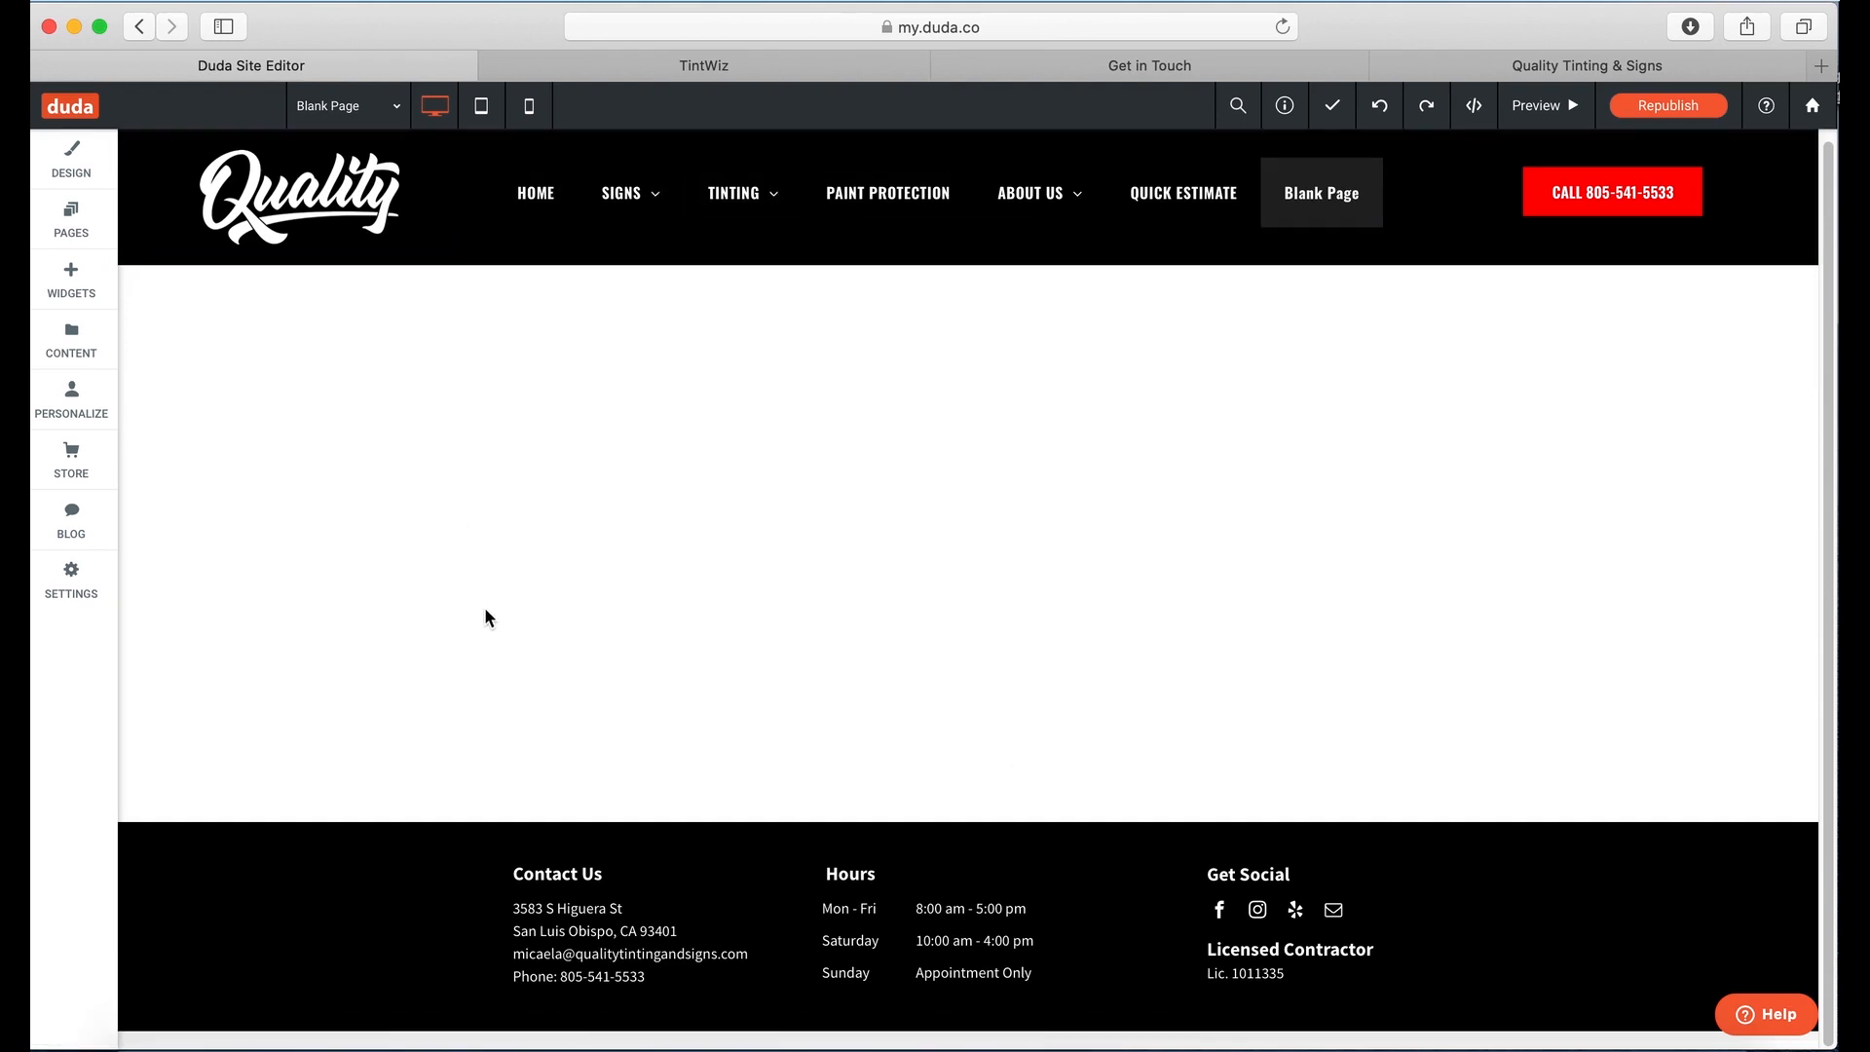
click(1327, 211)
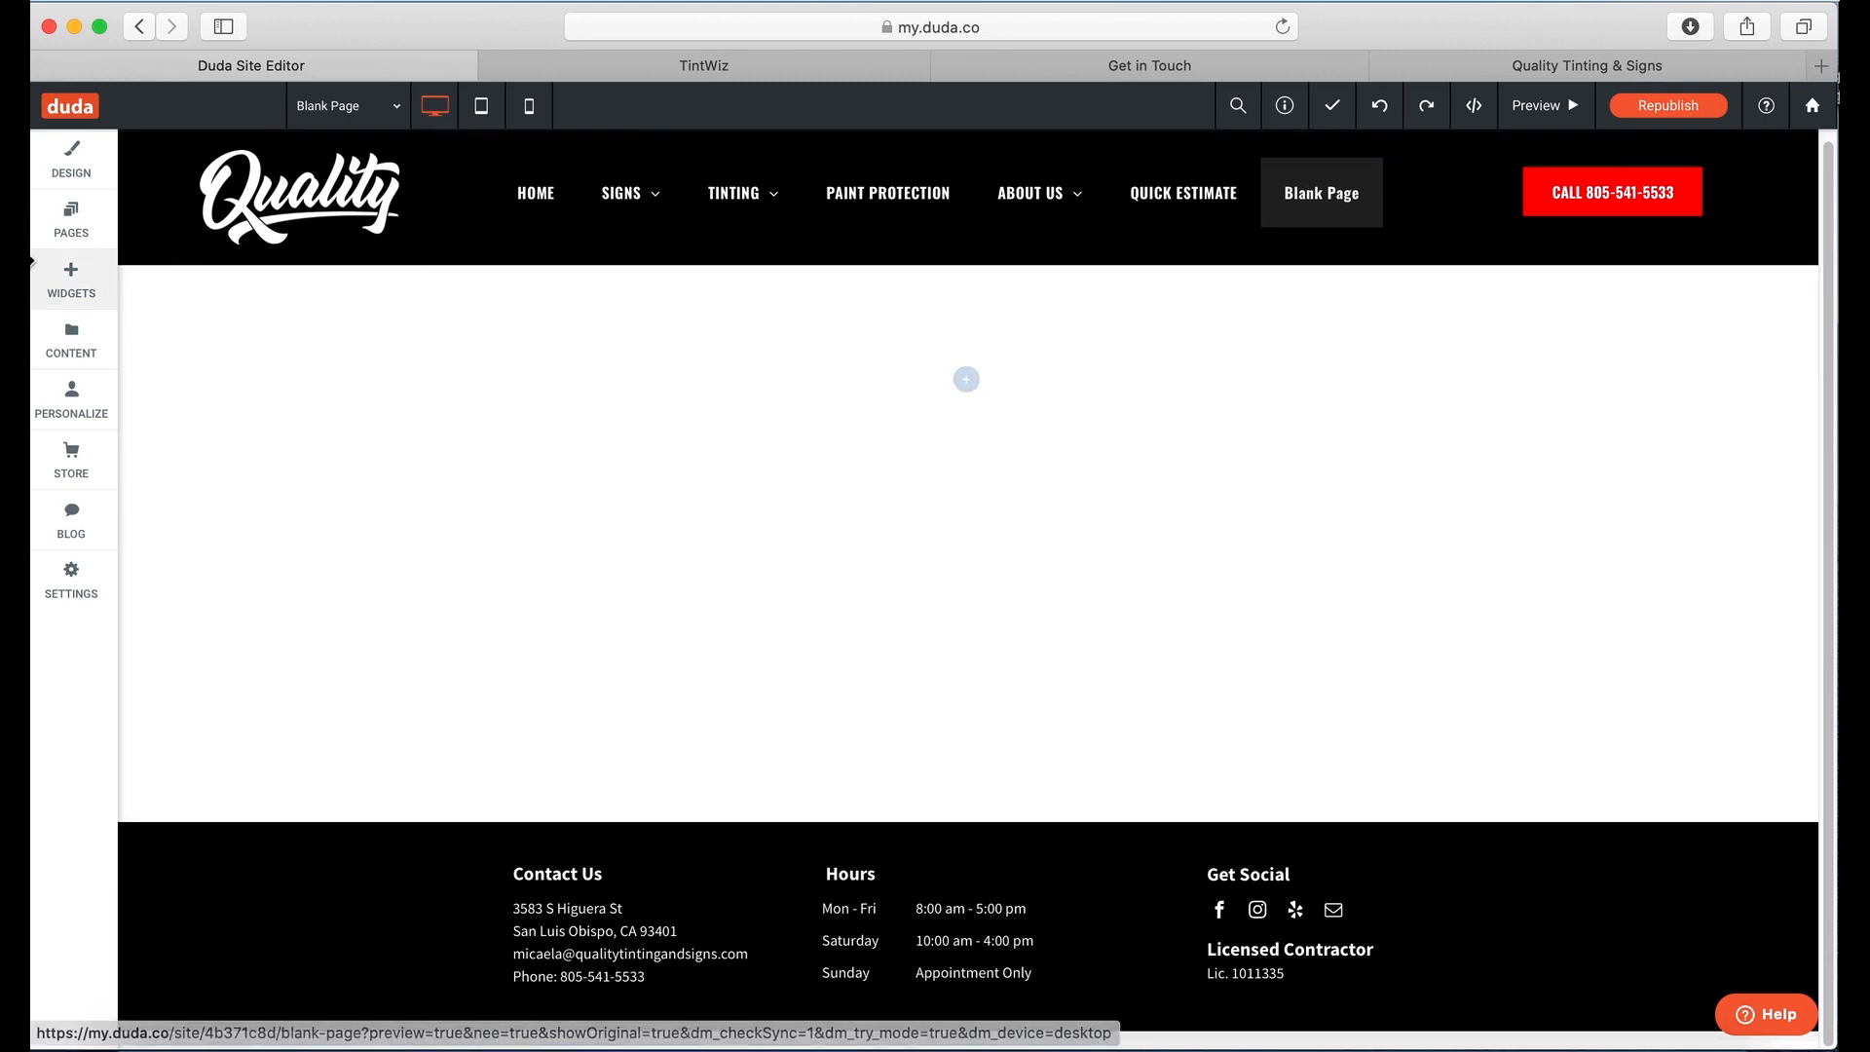
click(71, 216)
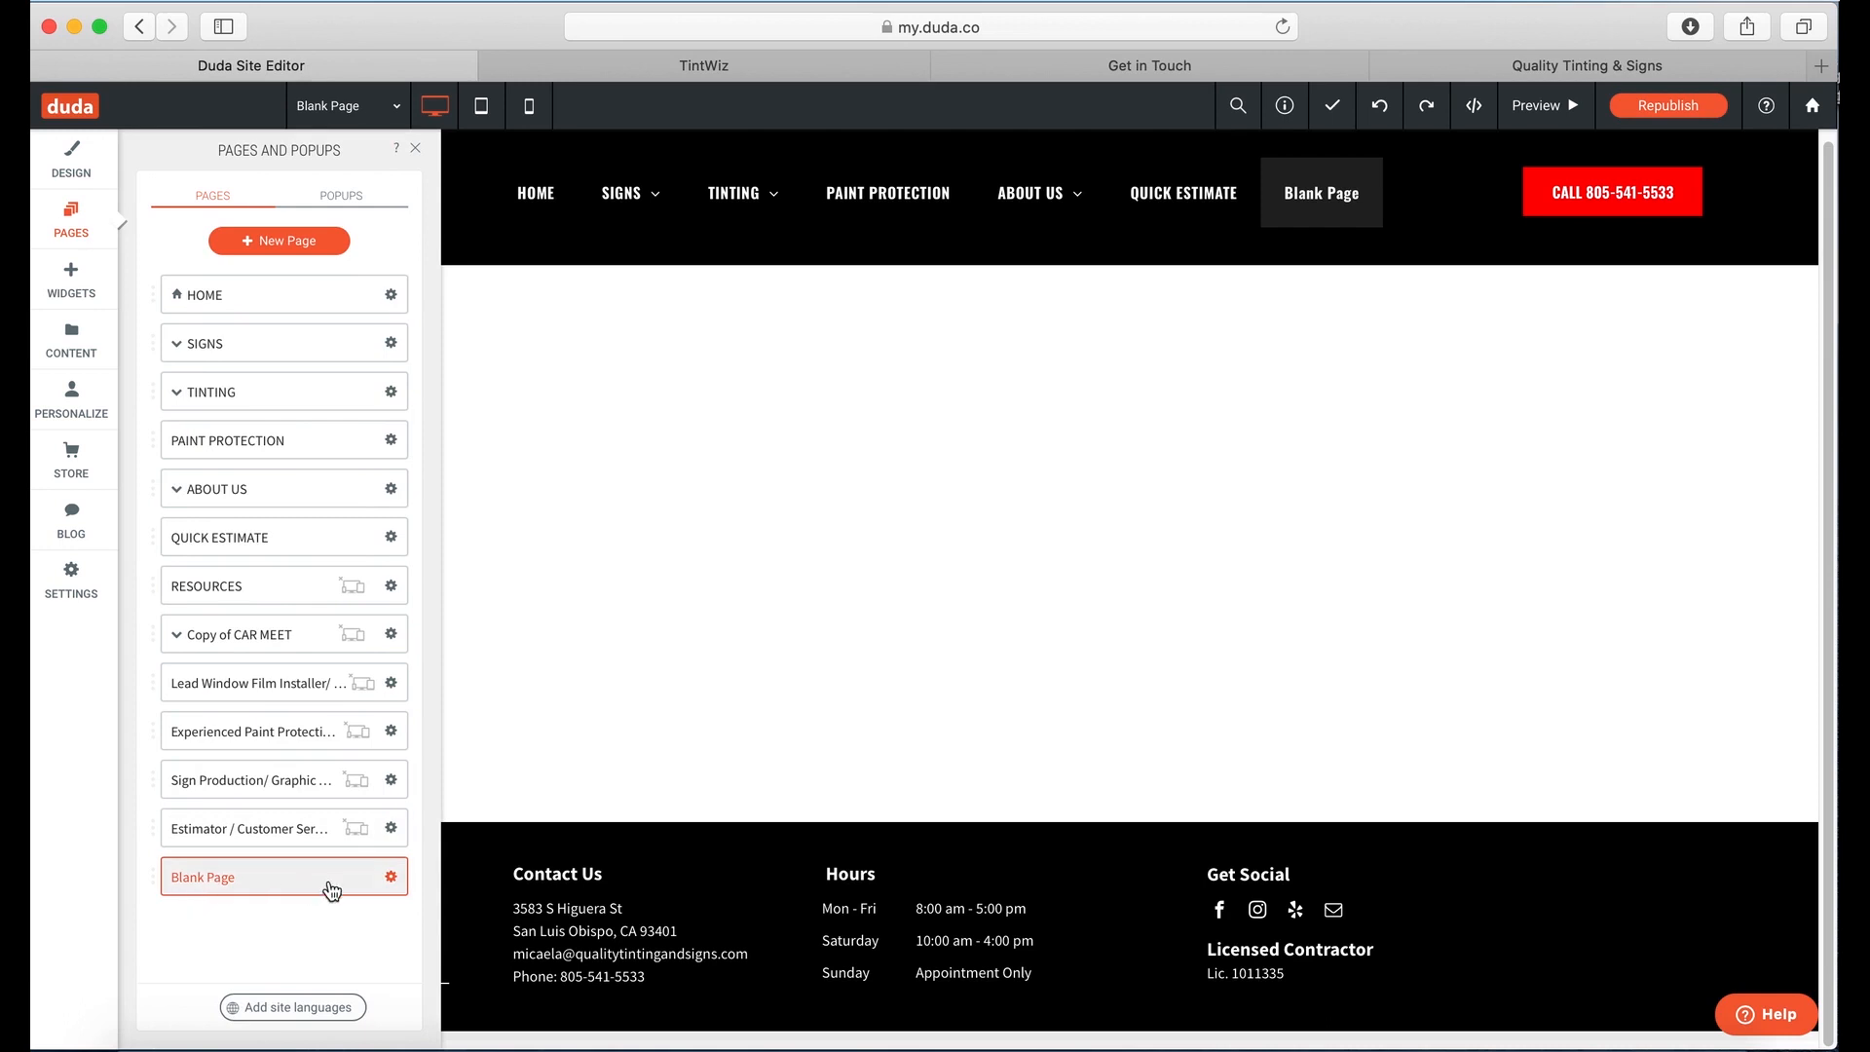
click(391, 876)
mouse_move(527, 616)
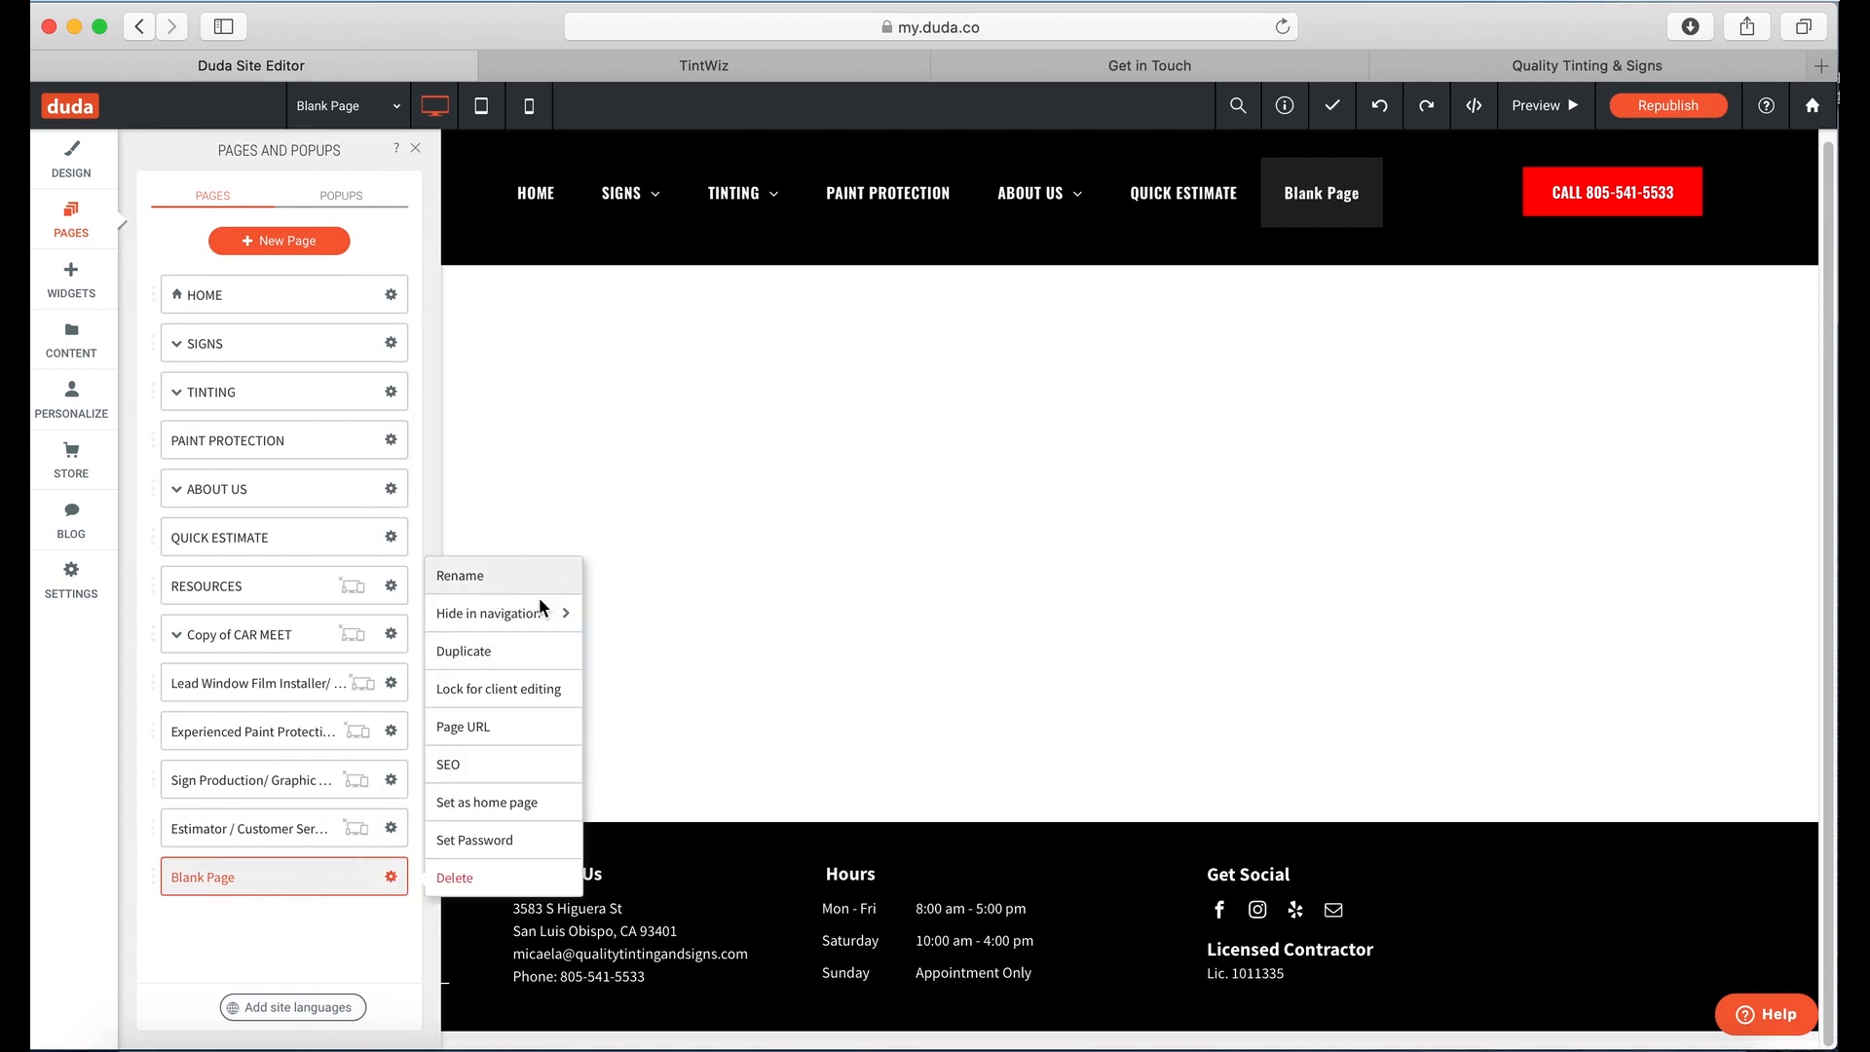
click(517, 576)
drag(845, 557, 620, 530)
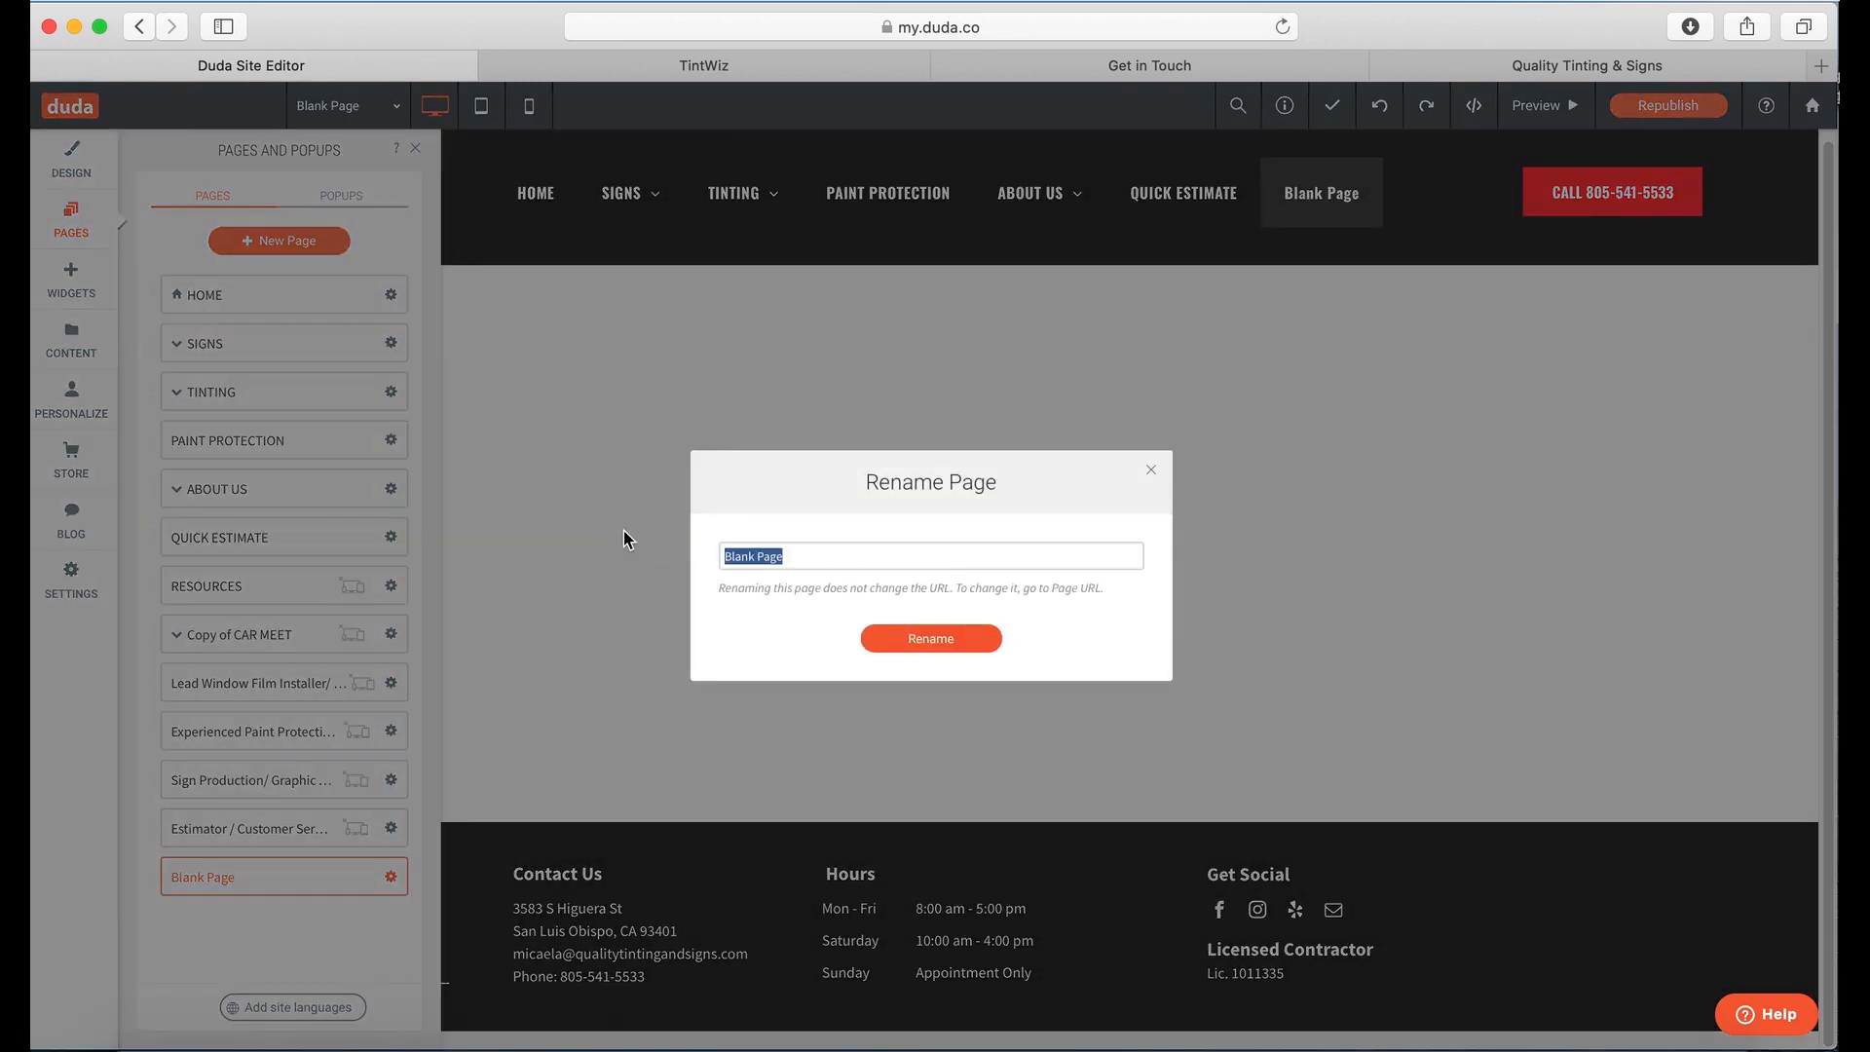
text(Quikc)
text( Estimate 2)
click(955, 645)
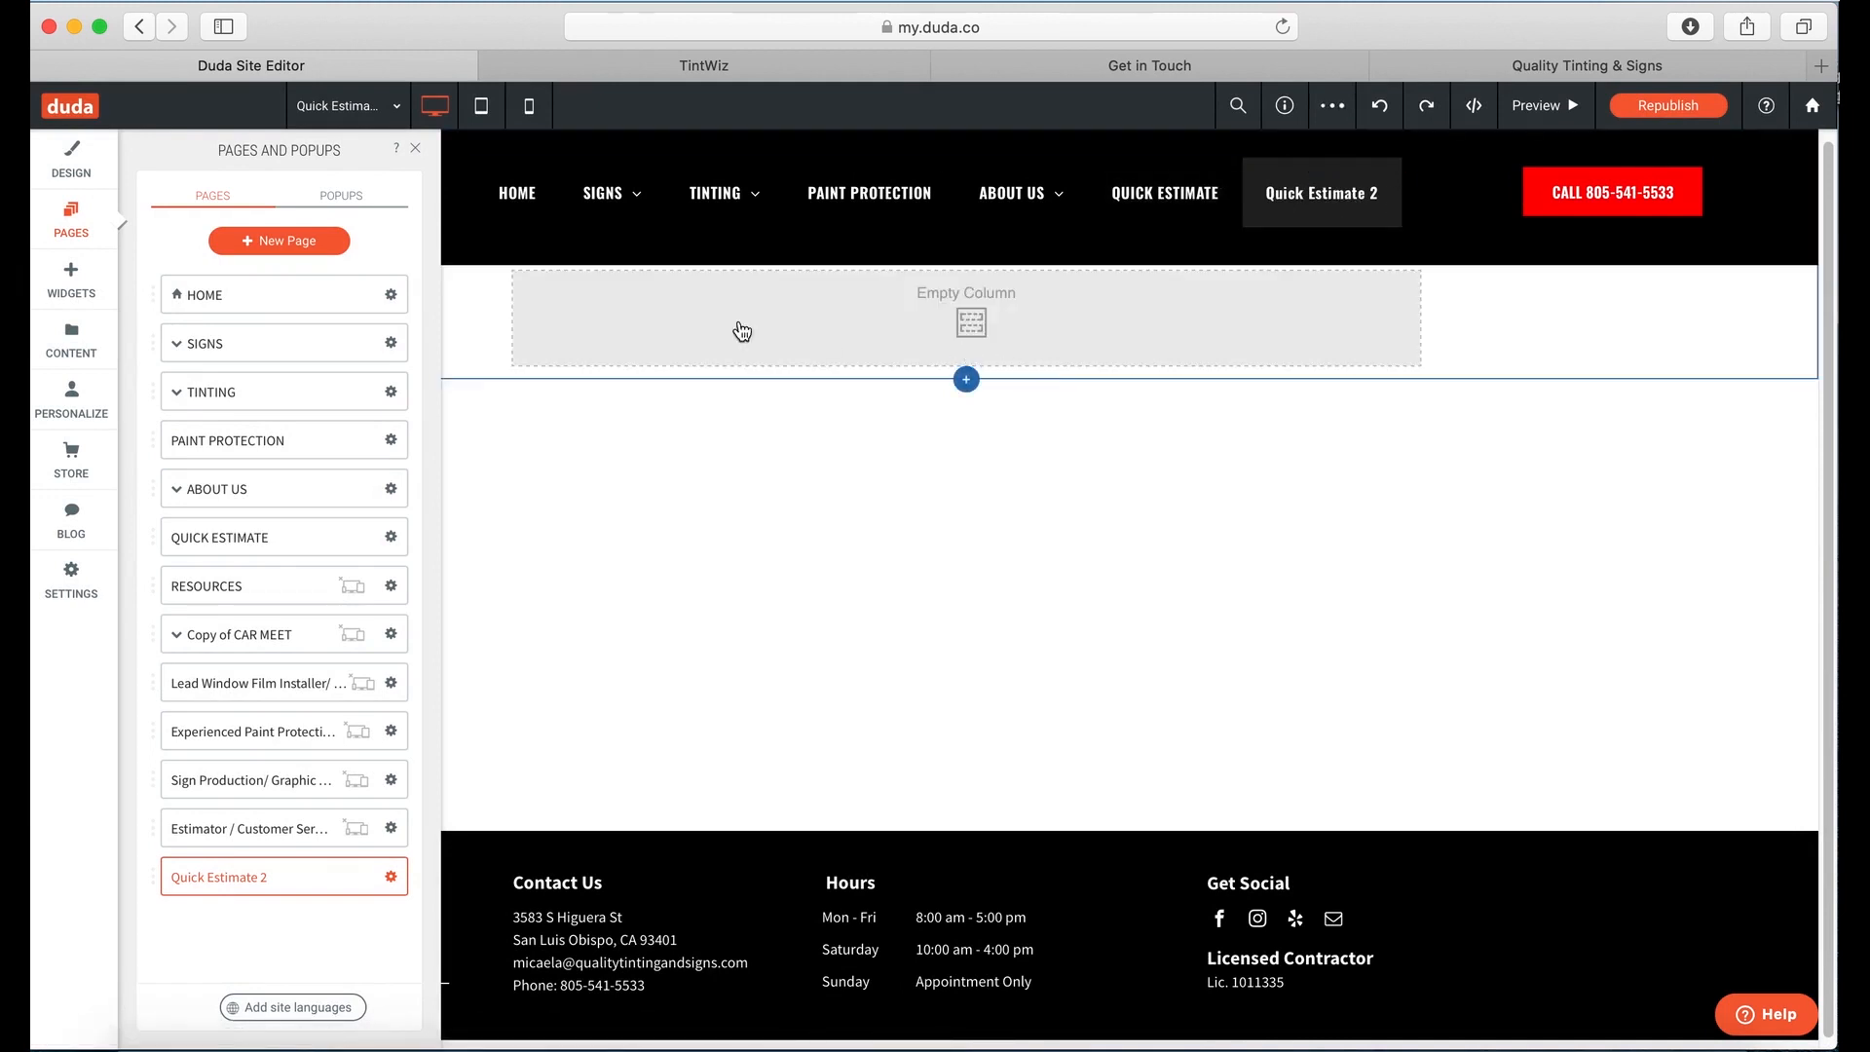
Step: Drop an HTML widget into the empty column and replace its placeholder with the TintWiz embed code
click(70, 277)
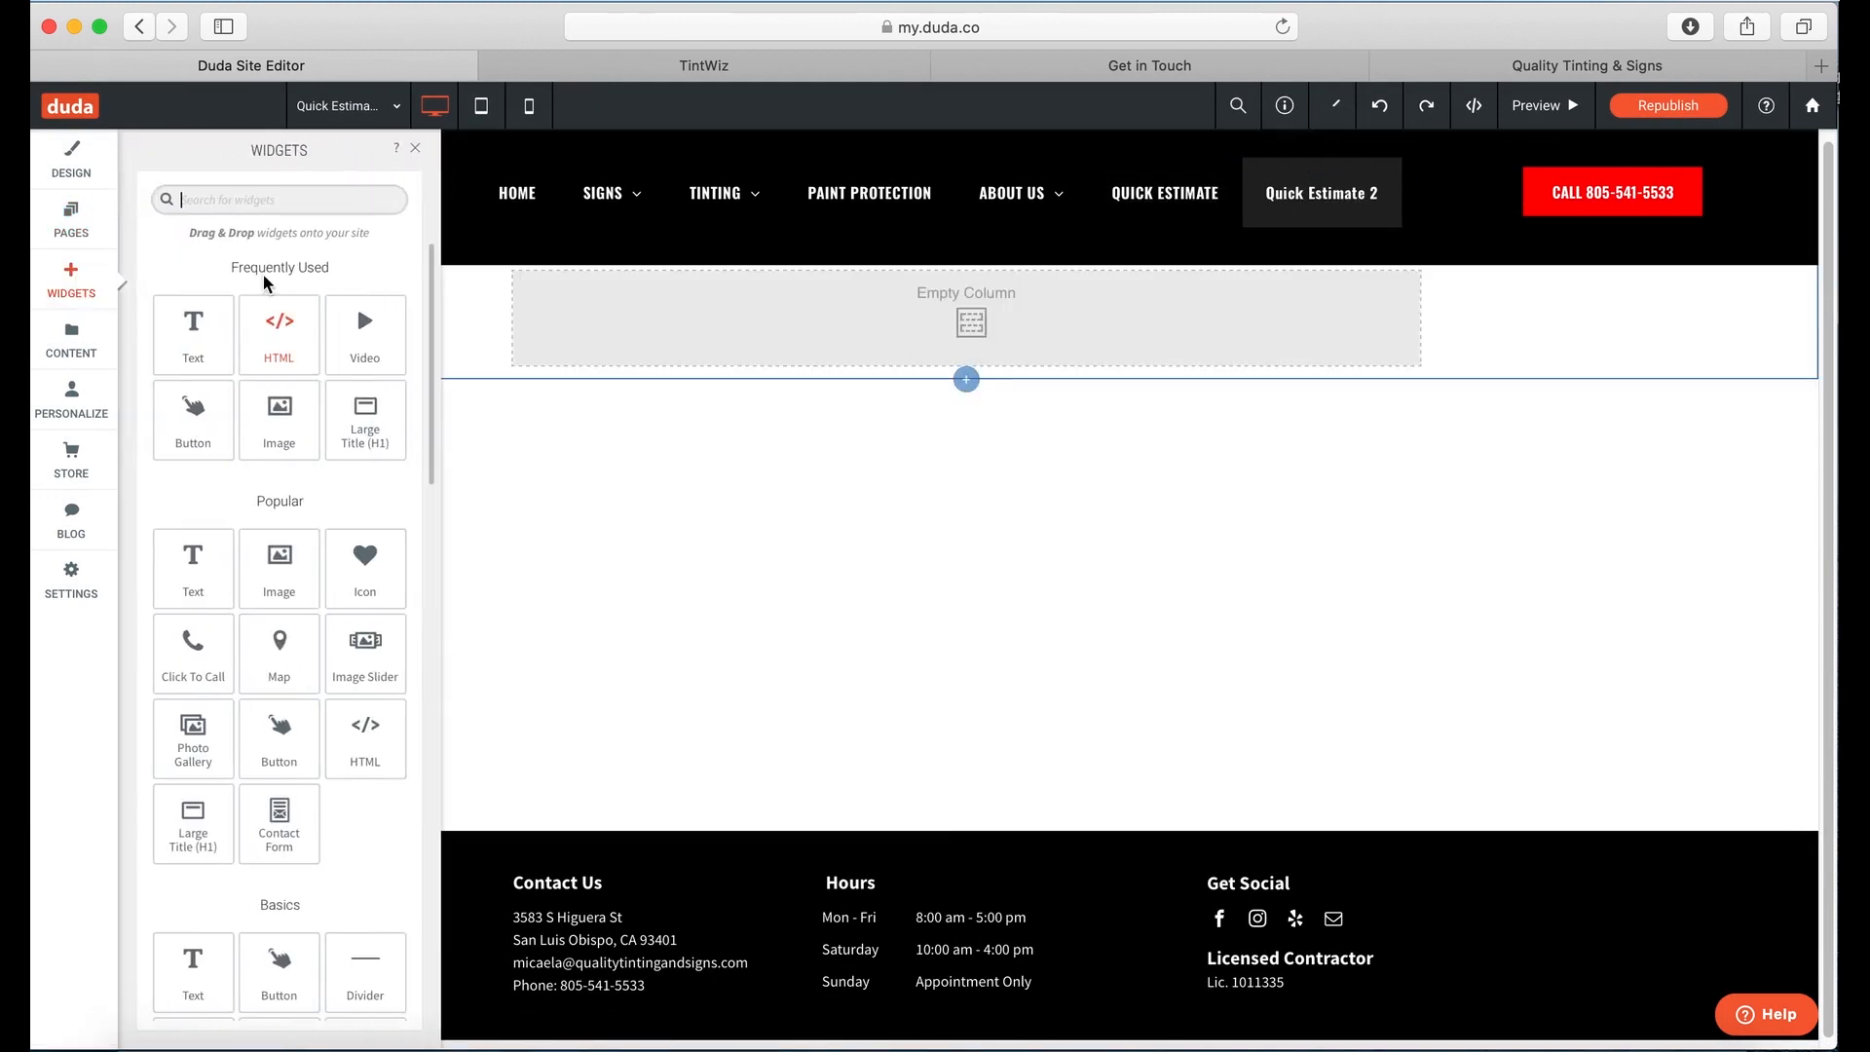
drag(279, 326, 998, 339)
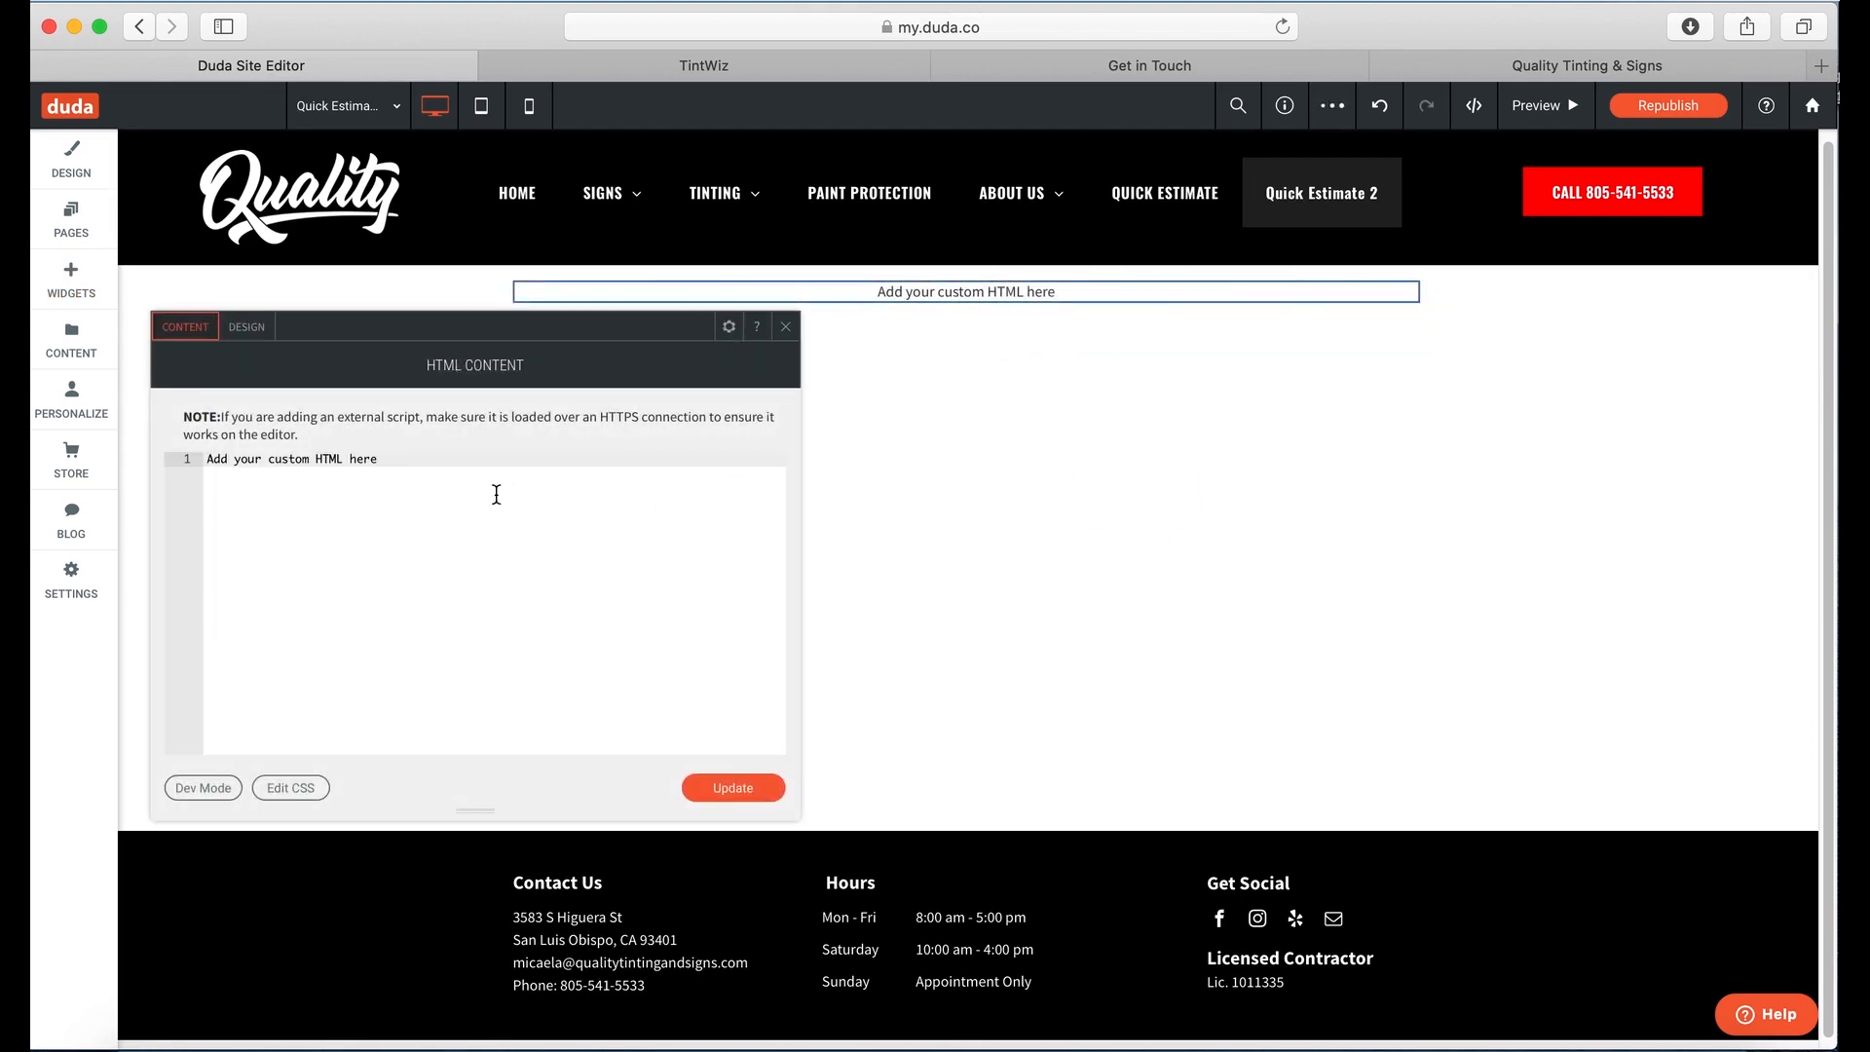
click(496, 494)
drag(496, 494, 283, 426)
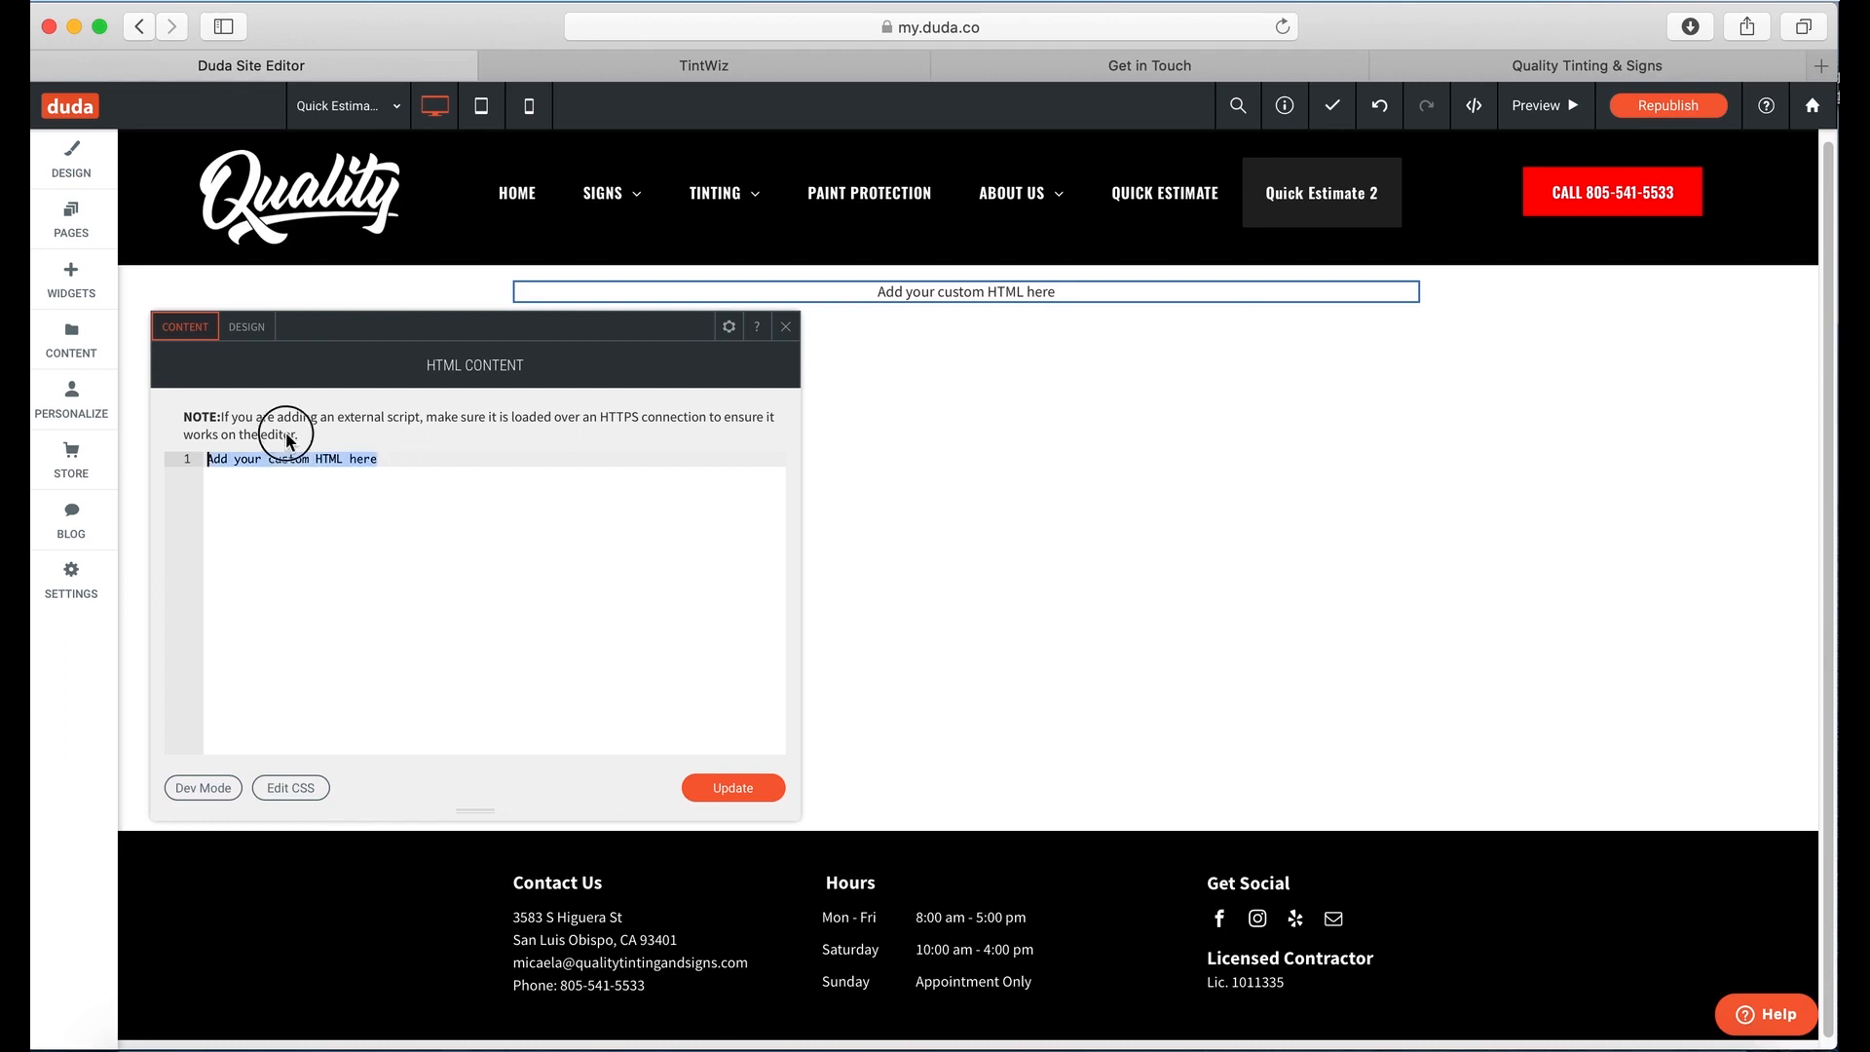
key(super+v)
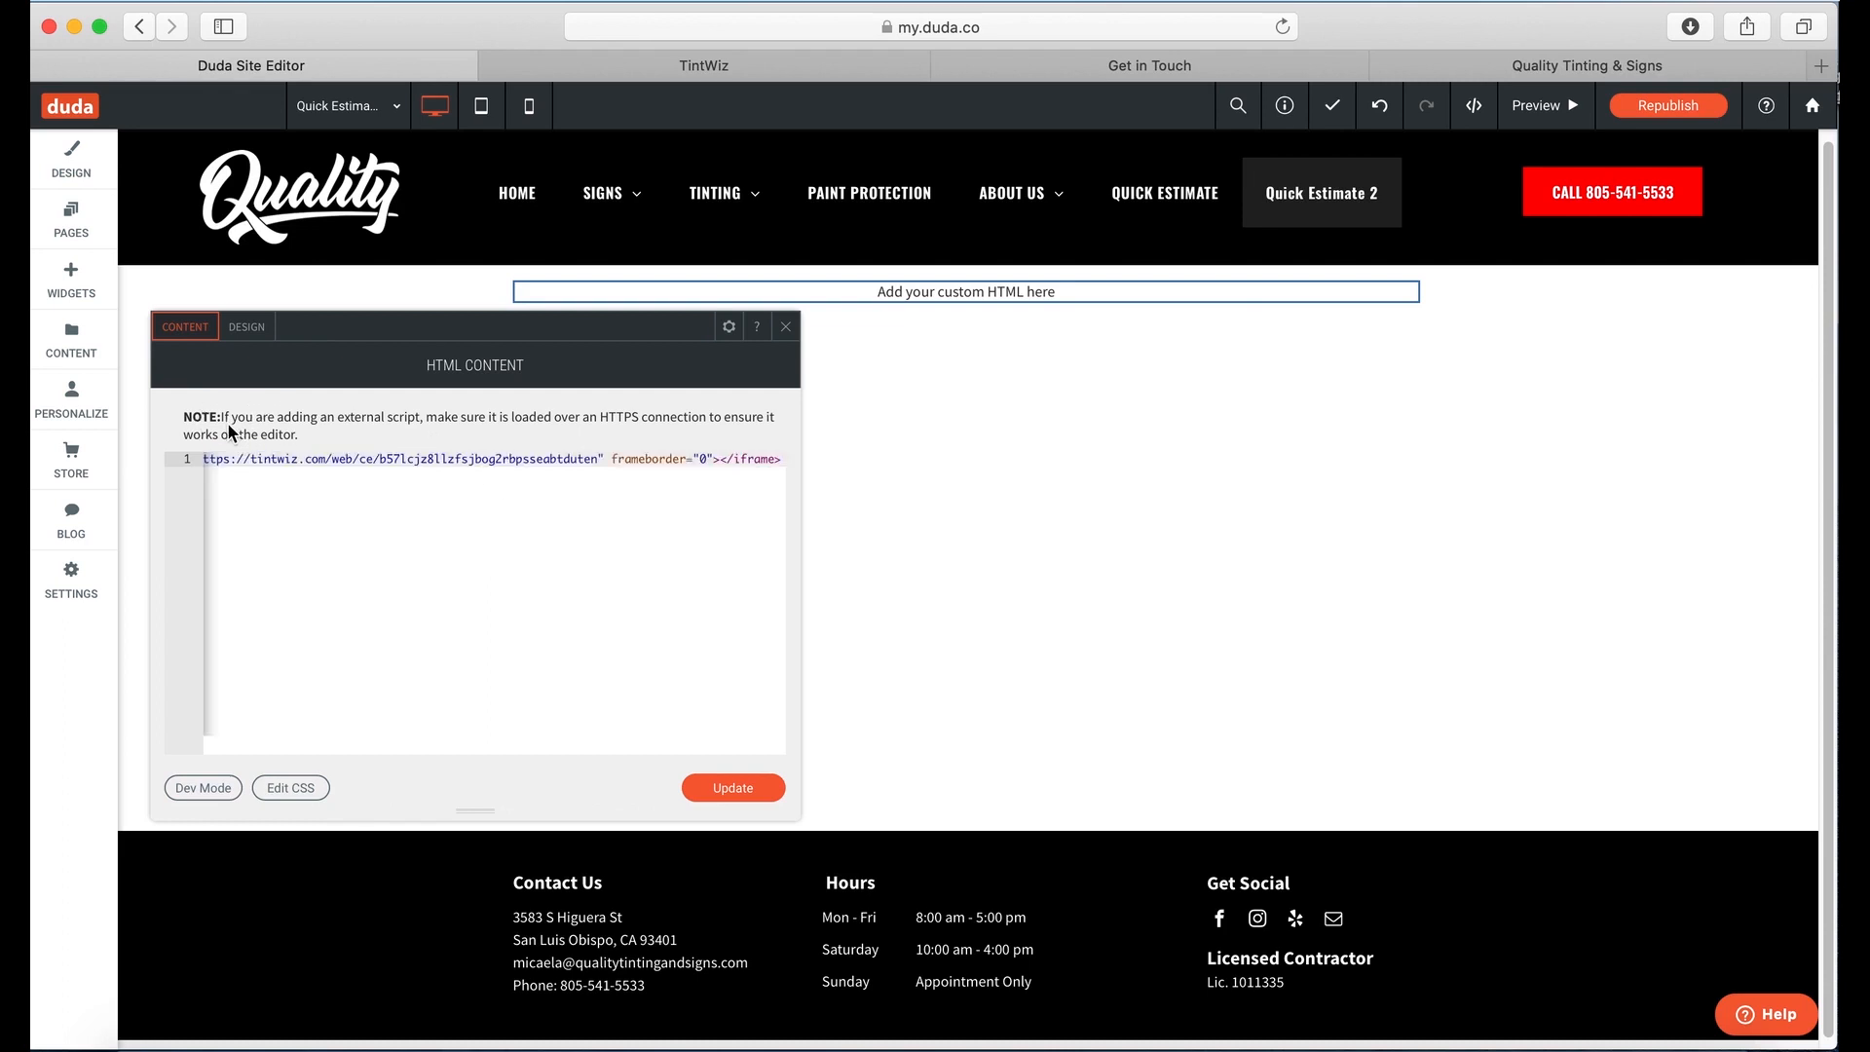
click(737, 791)
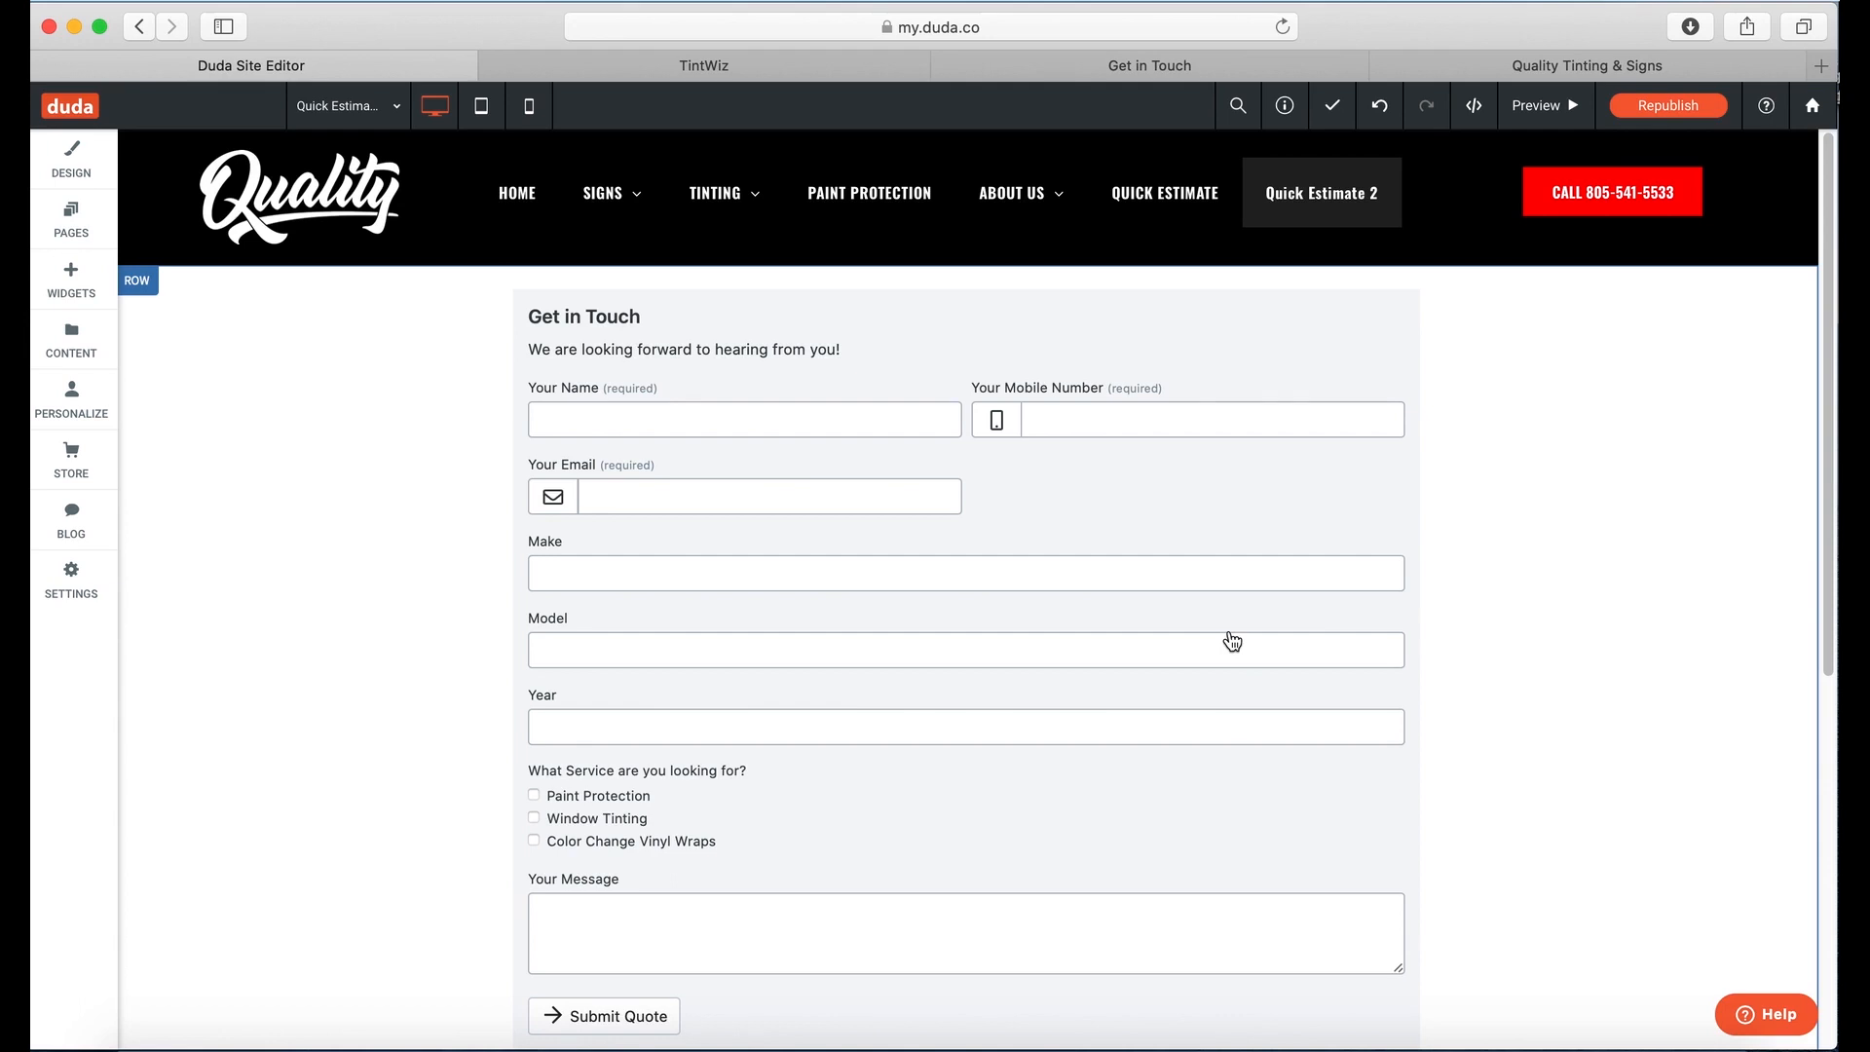
scroll(1072, 506, down, 5)
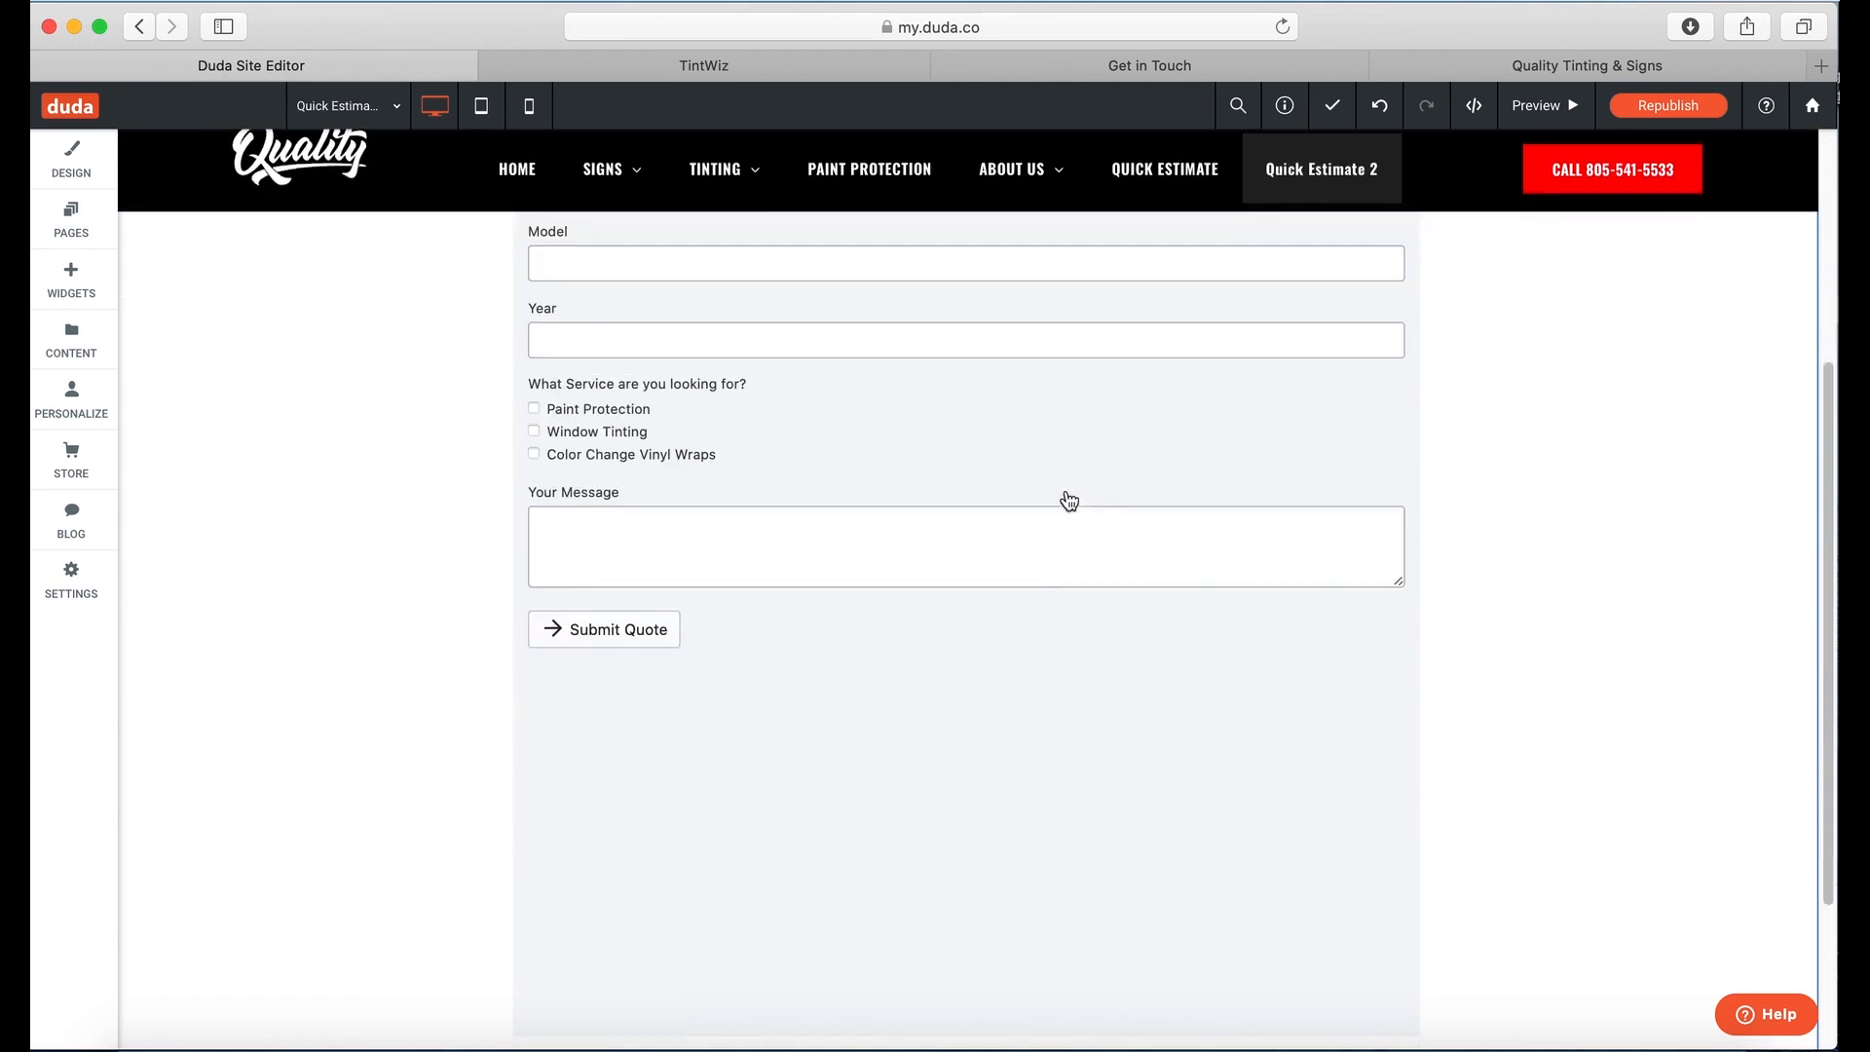
scroll(1072, 502, down, 2)
scroll(1119, 530, up, 5)
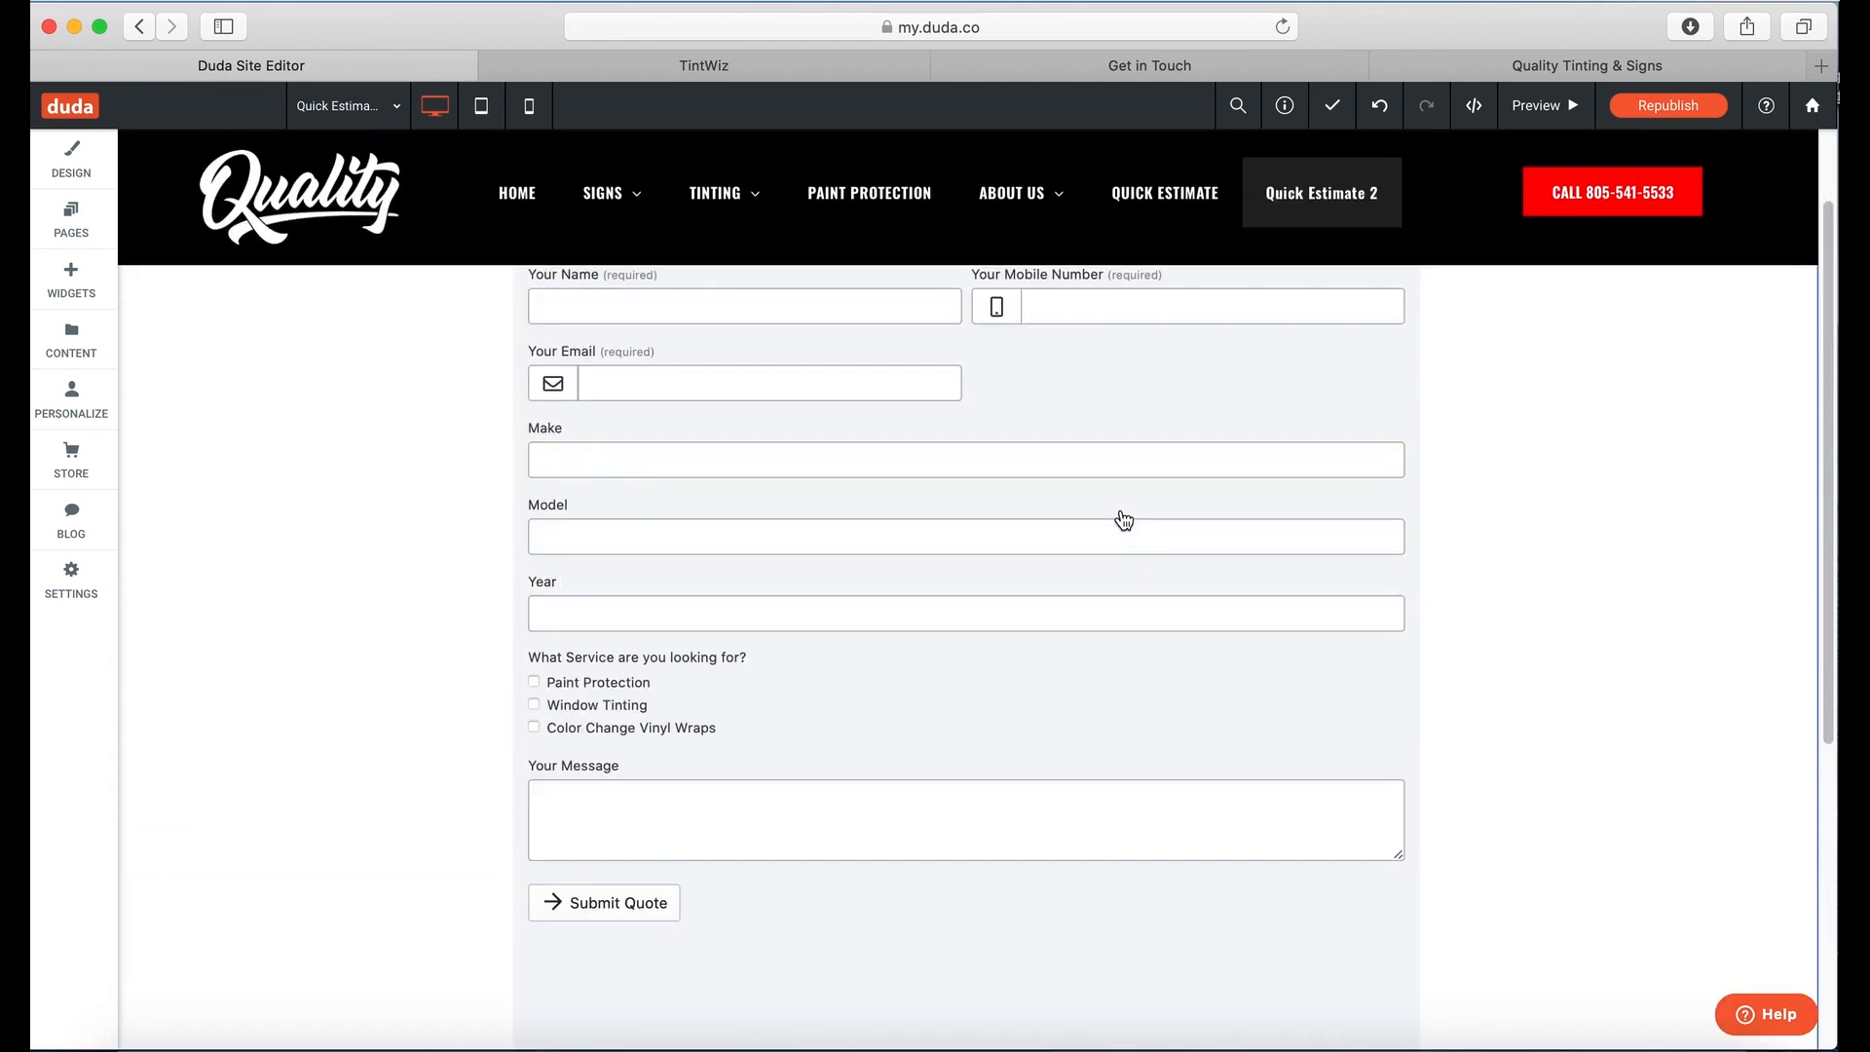
scroll(1124, 519, up, 2)
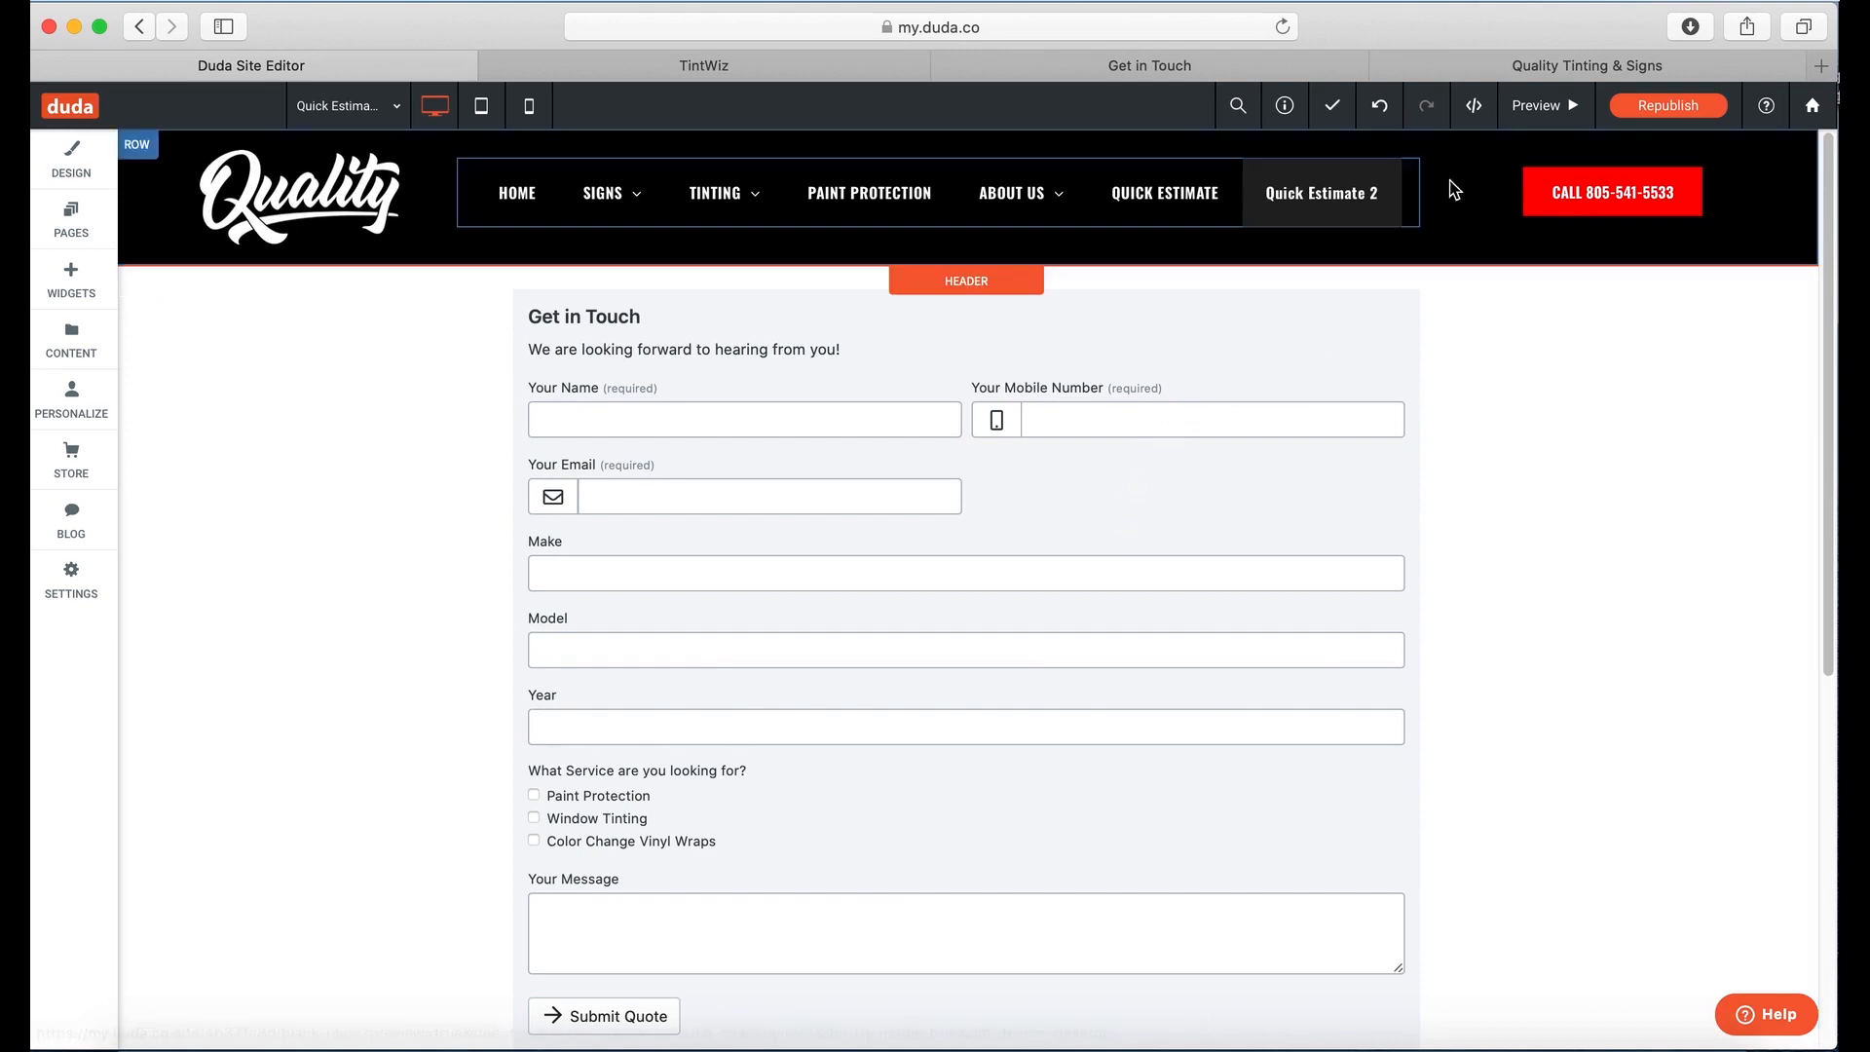
Step: Republish the Duda site and switch to the live Quality Tinting & Signs tab
click(1653, 109)
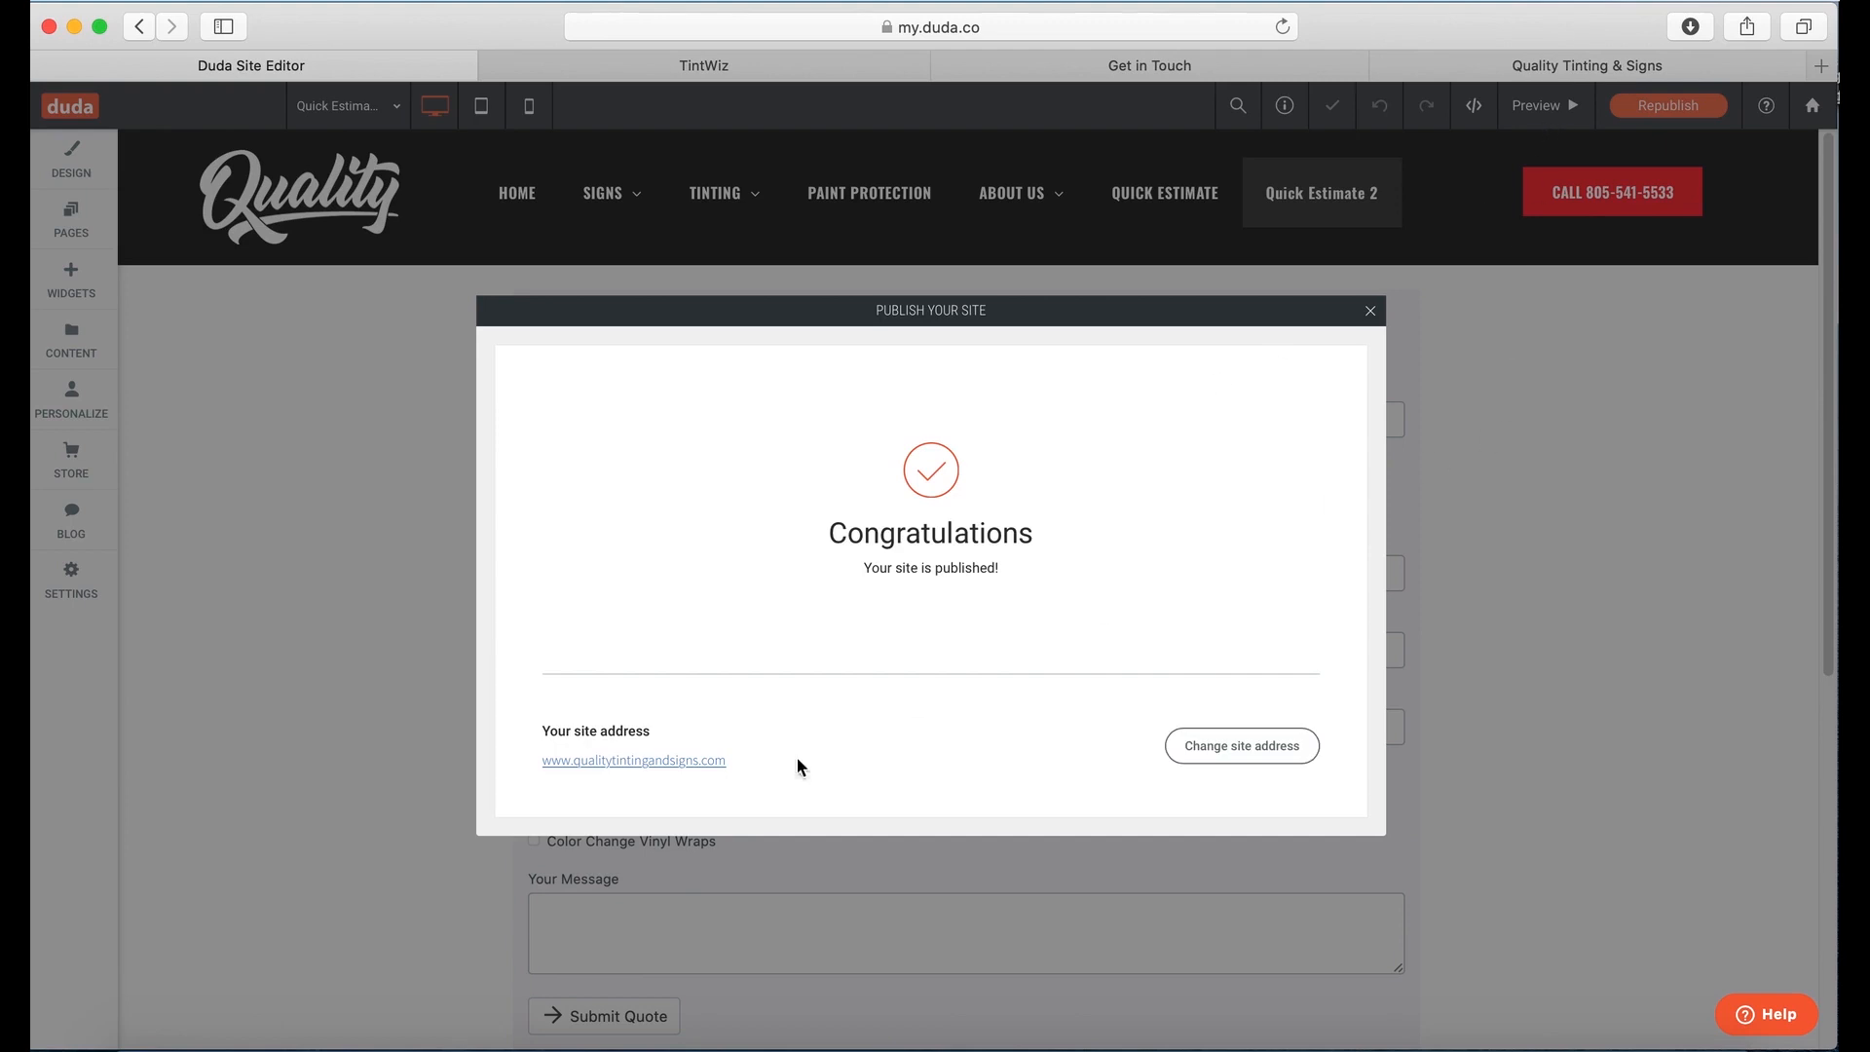
click(1509, 71)
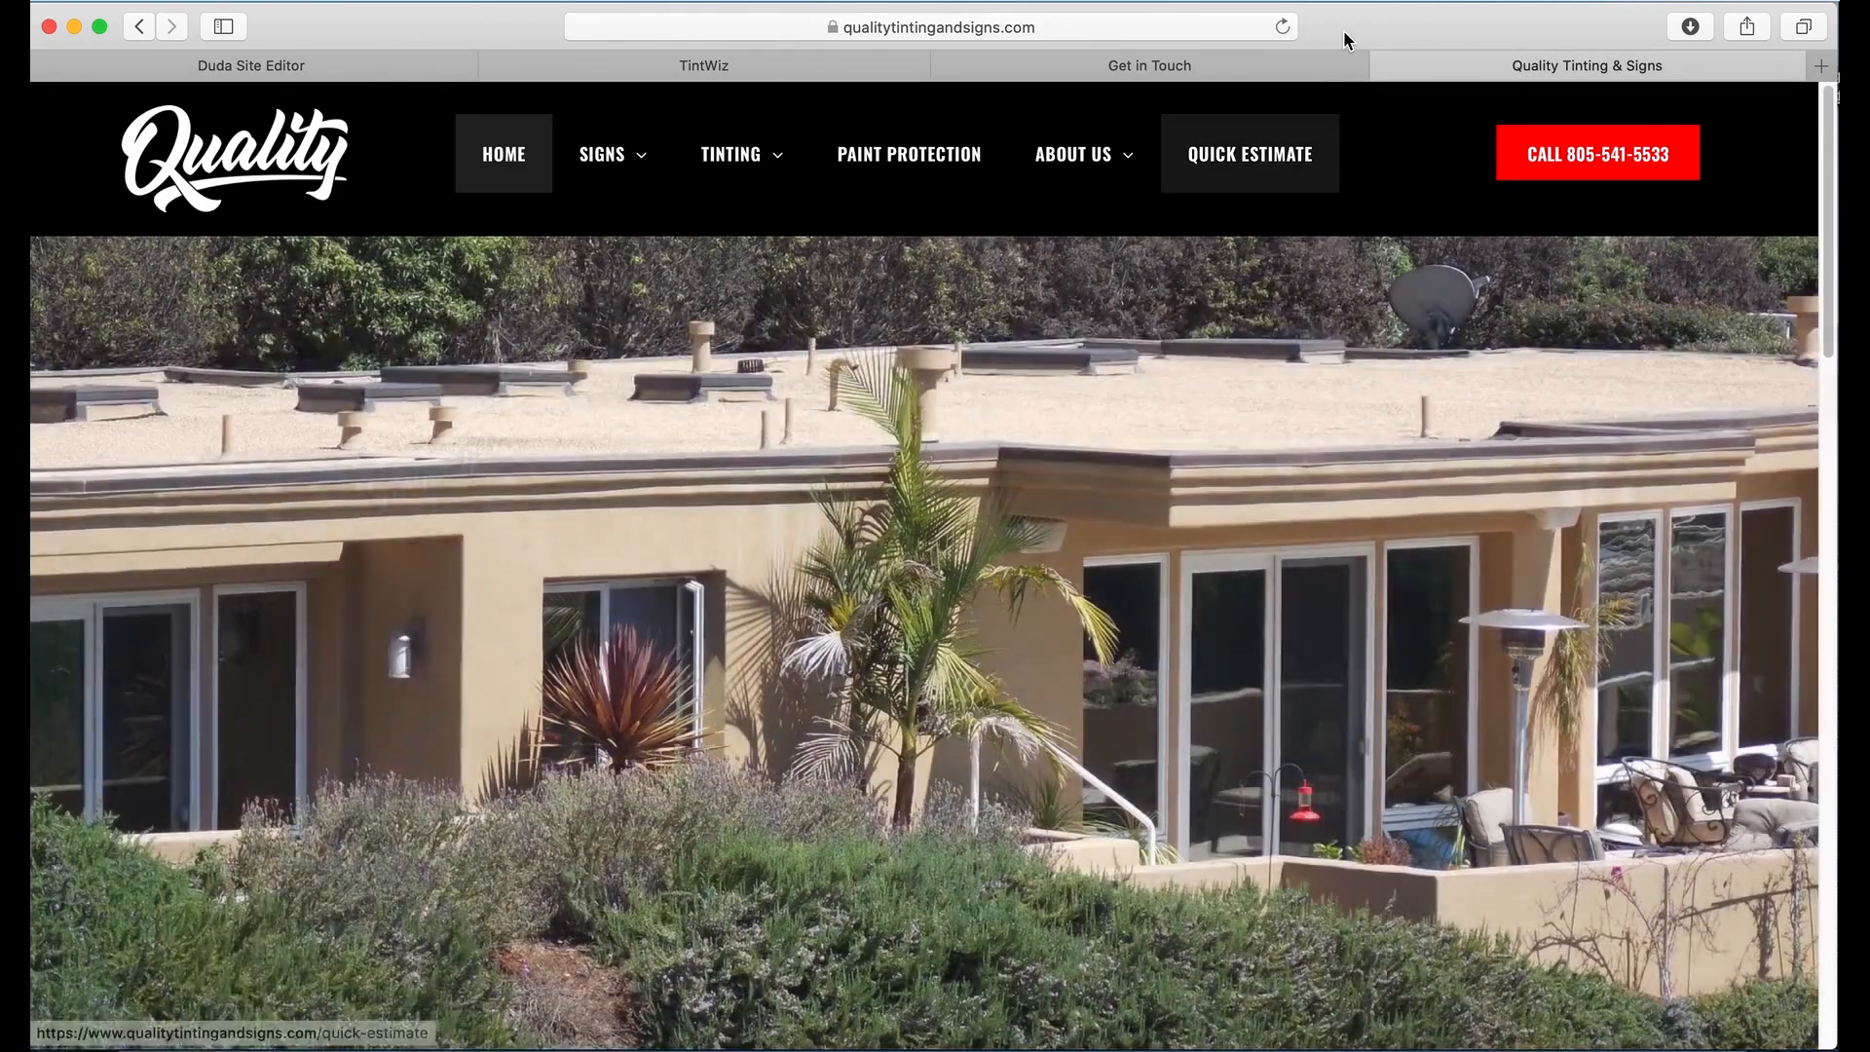
Step: Open the Quick Estimate 2 page on the live site and enter the customer's name and mobile number
click(1282, 27)
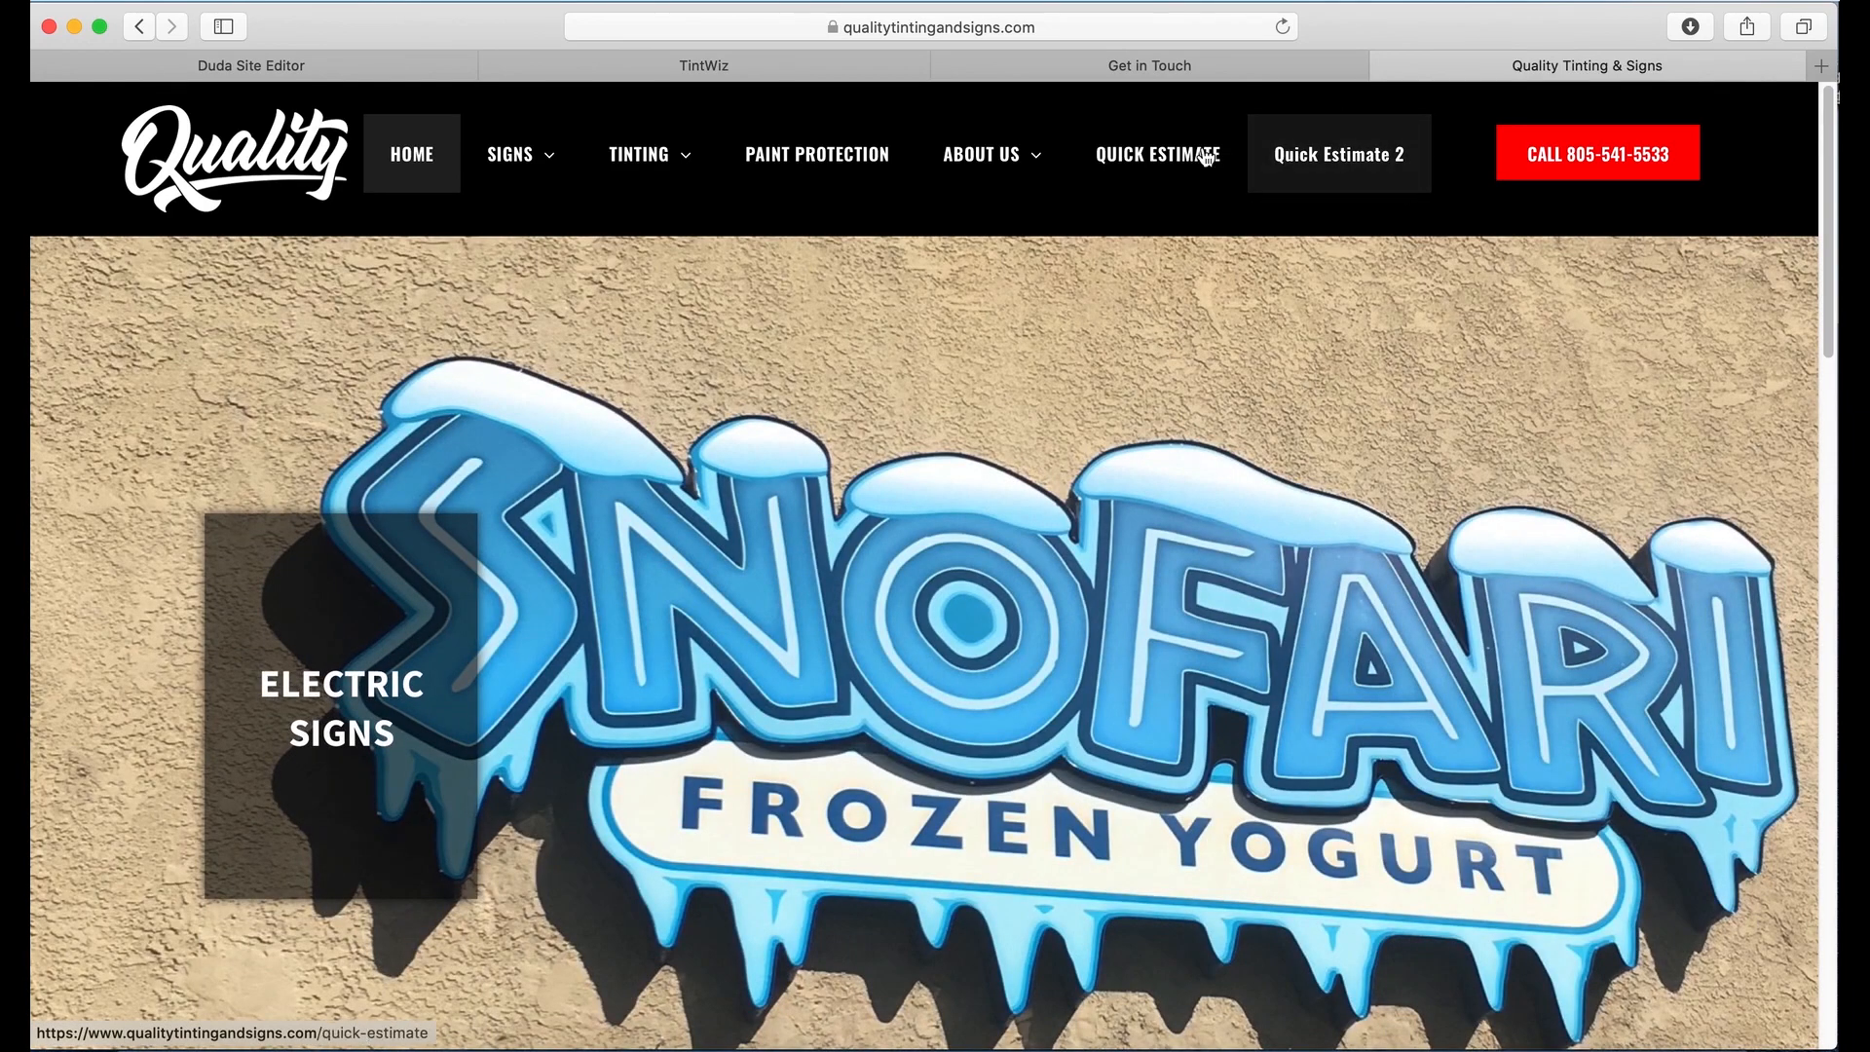
click(1360, 148)
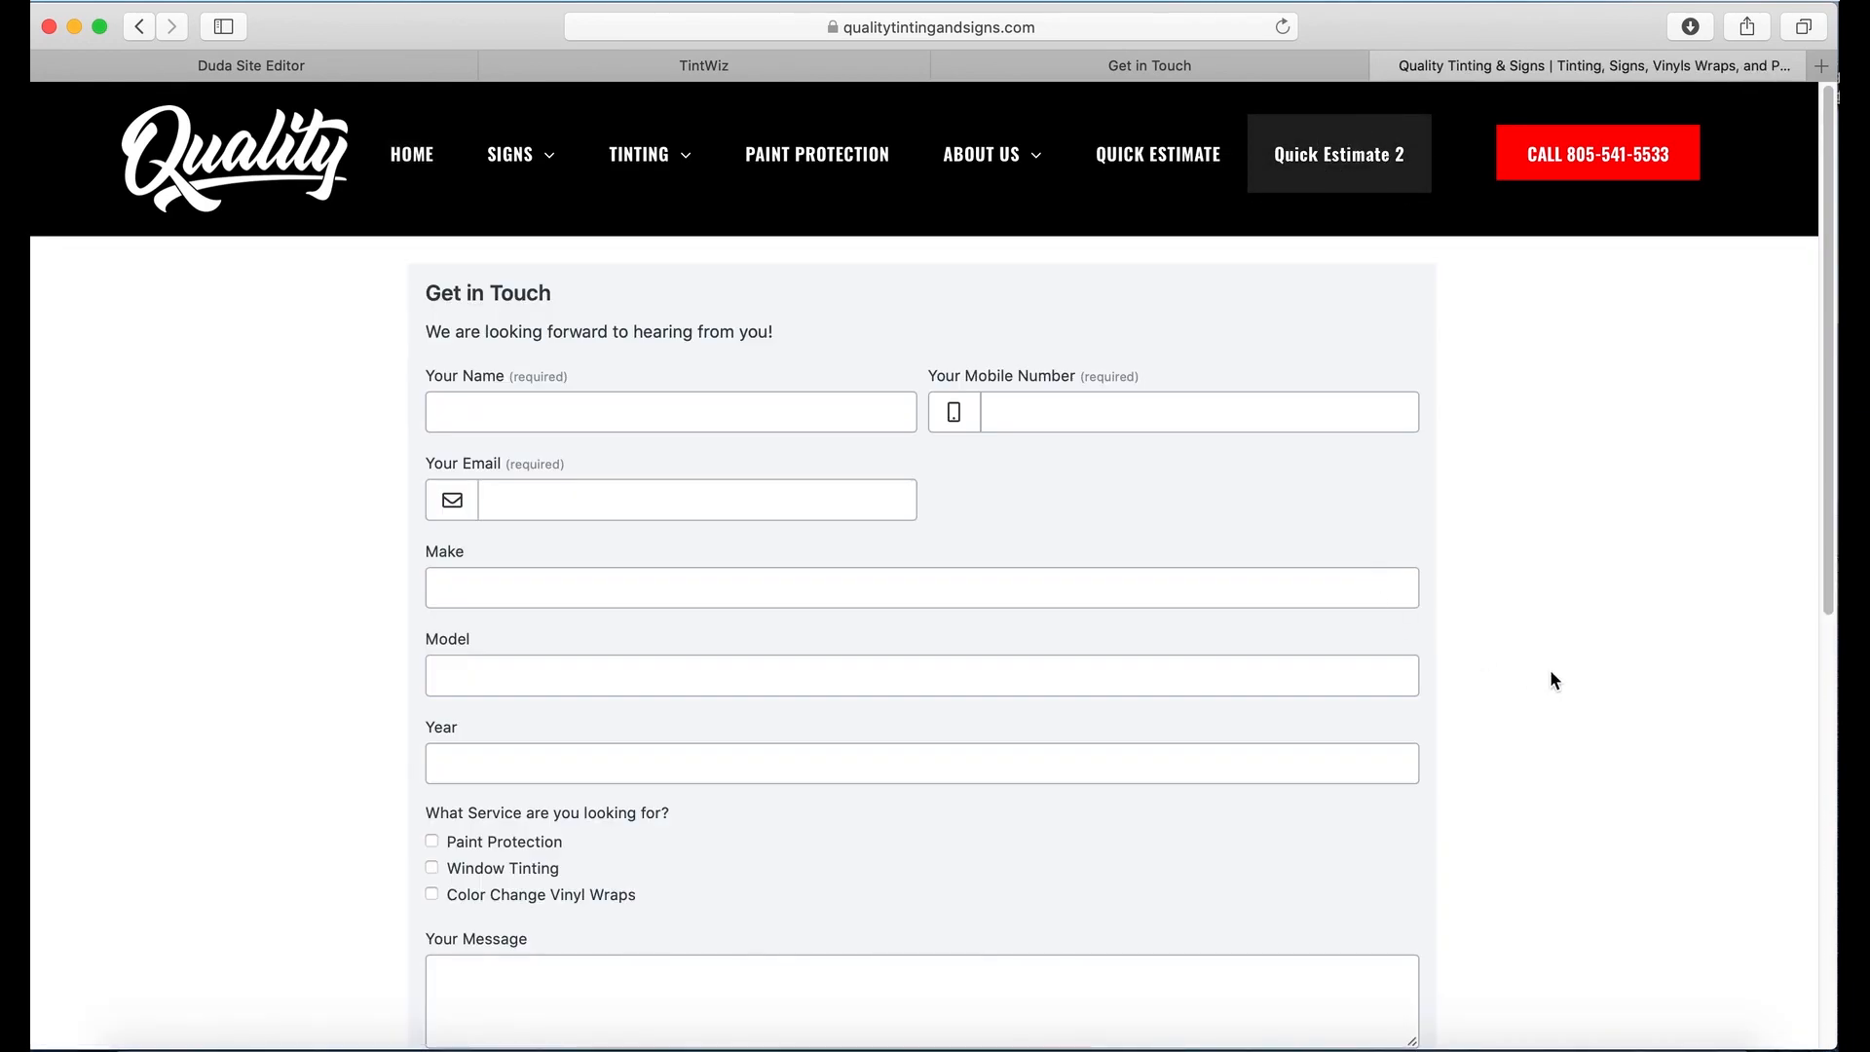
click(730, 419)
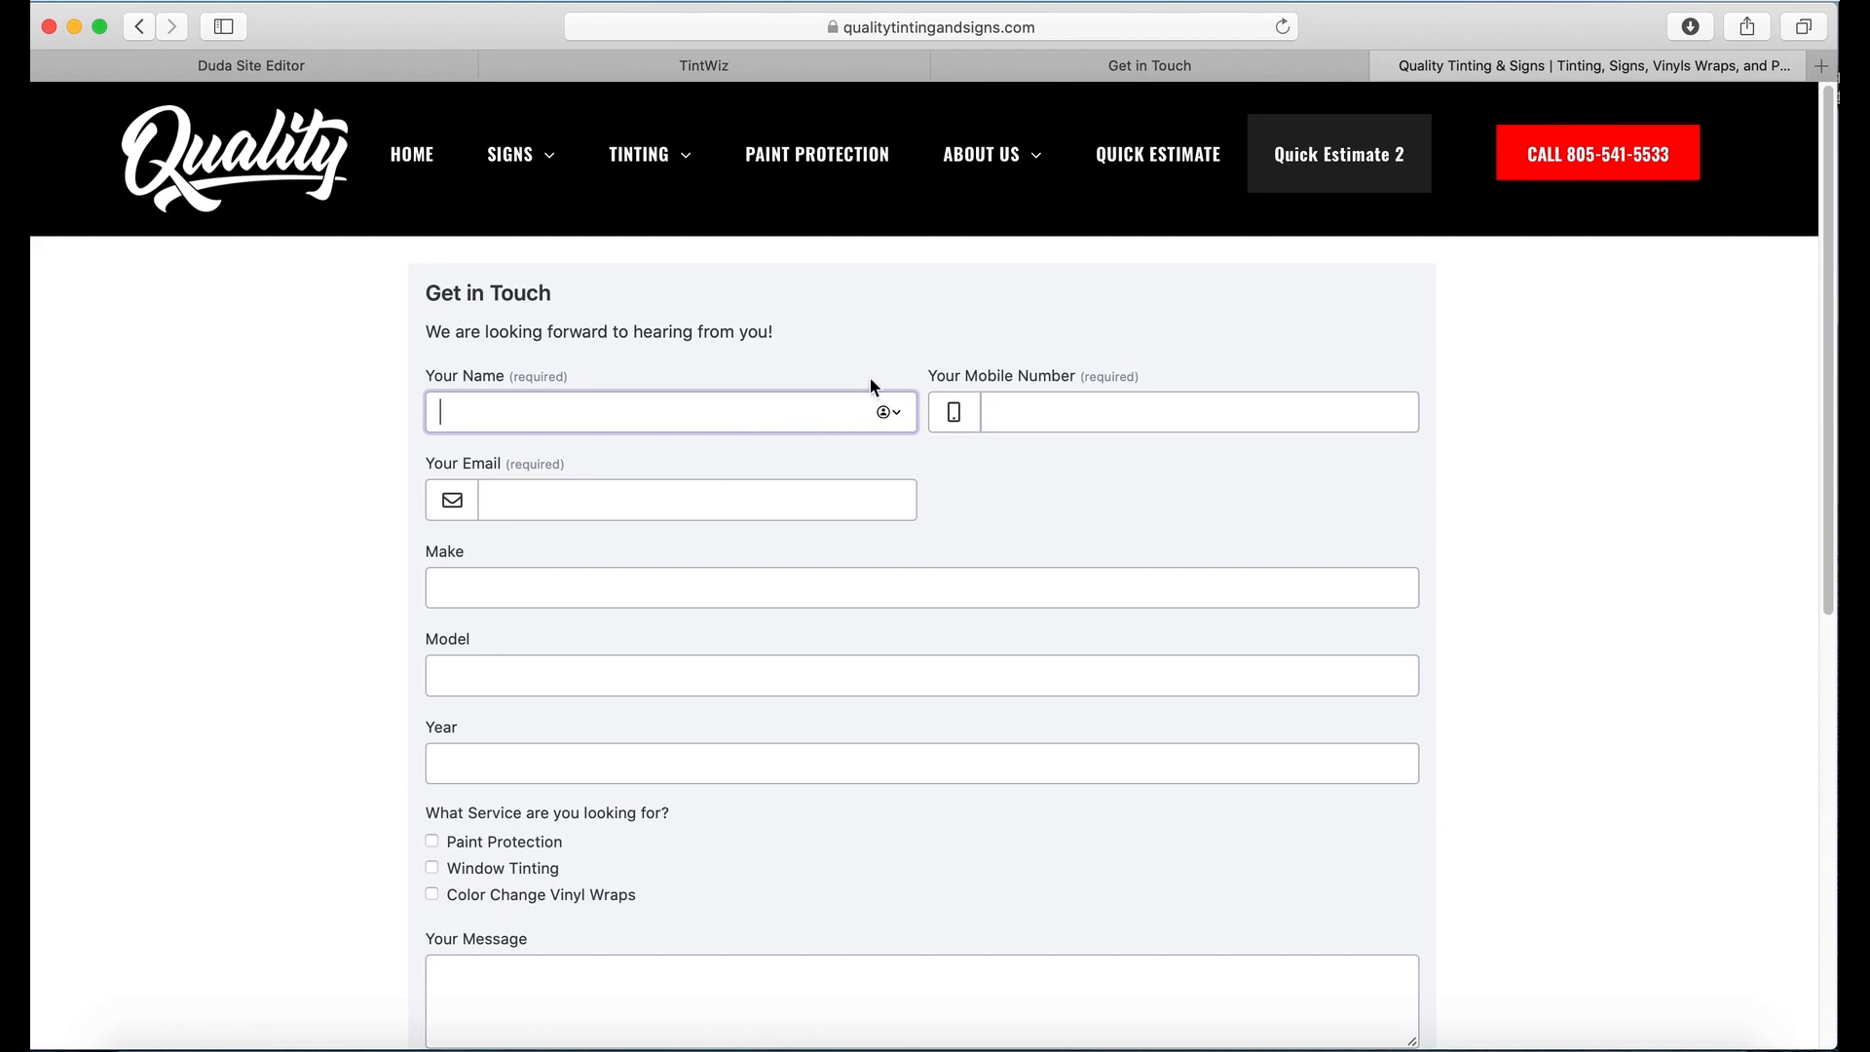
key(Tab)
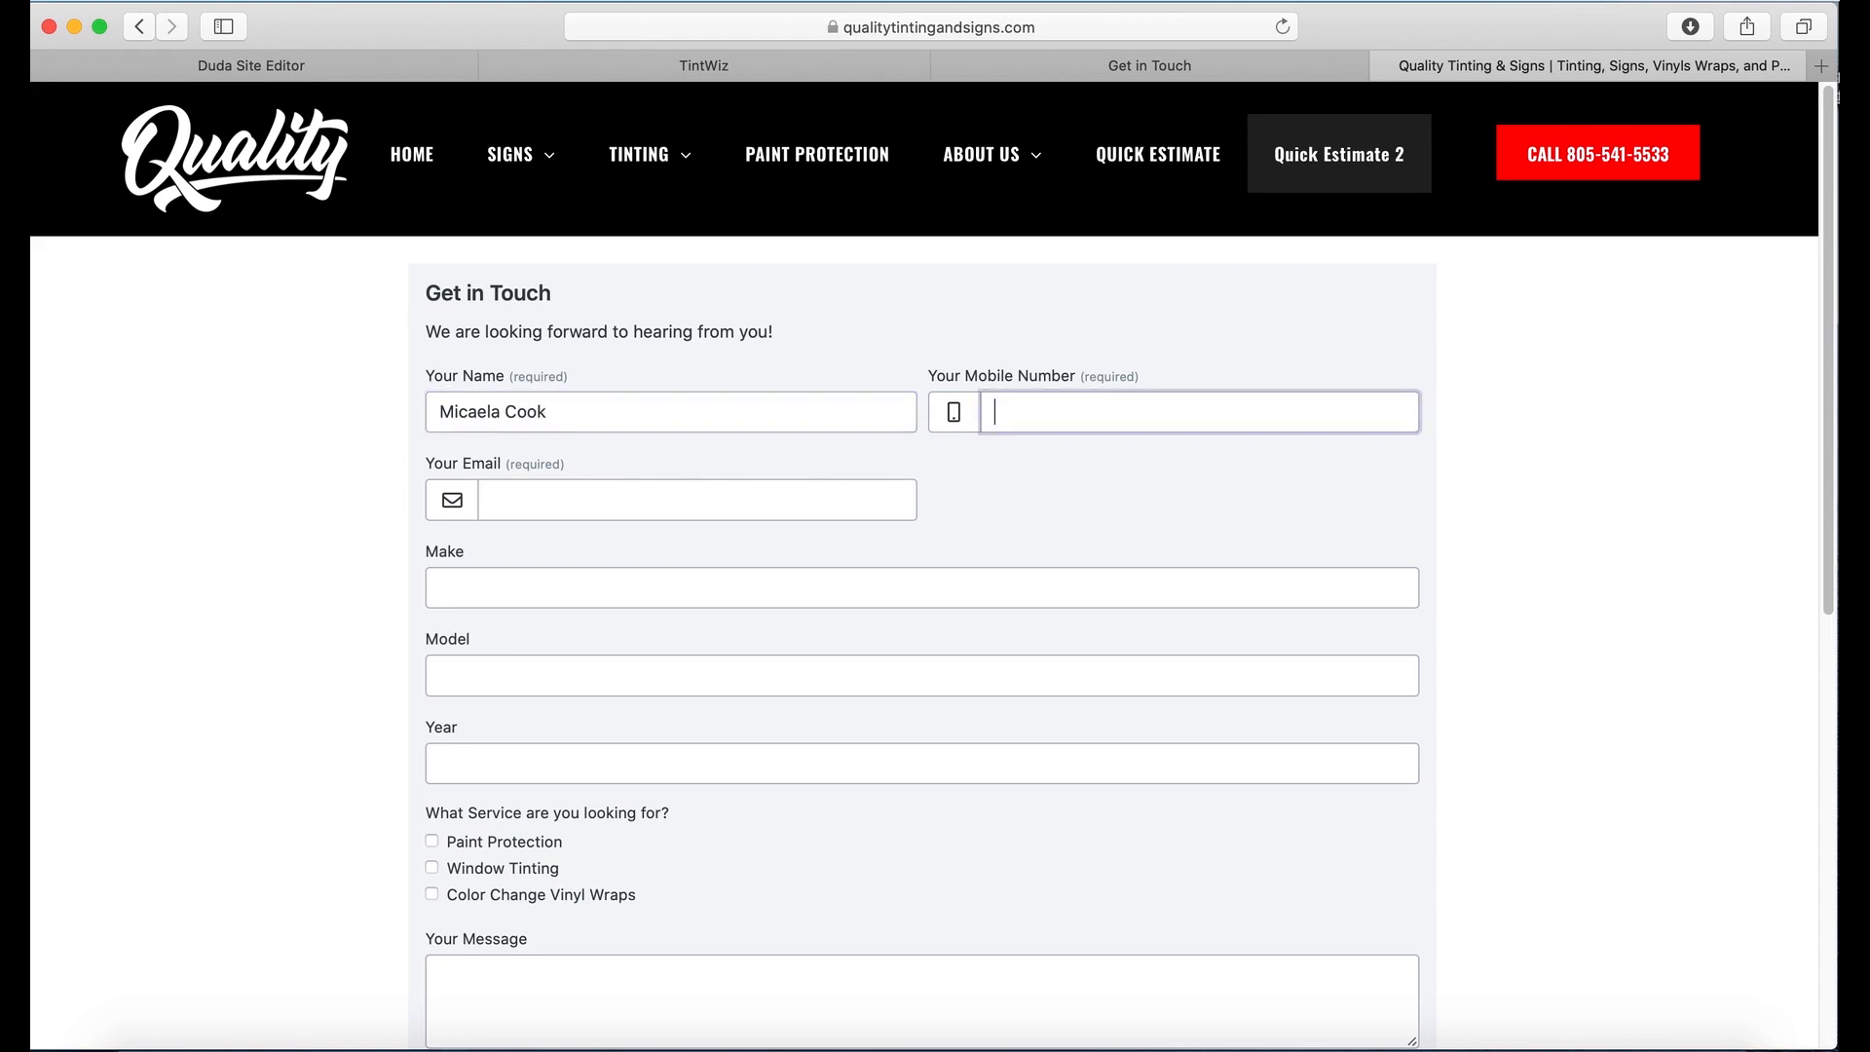
key(Tab)
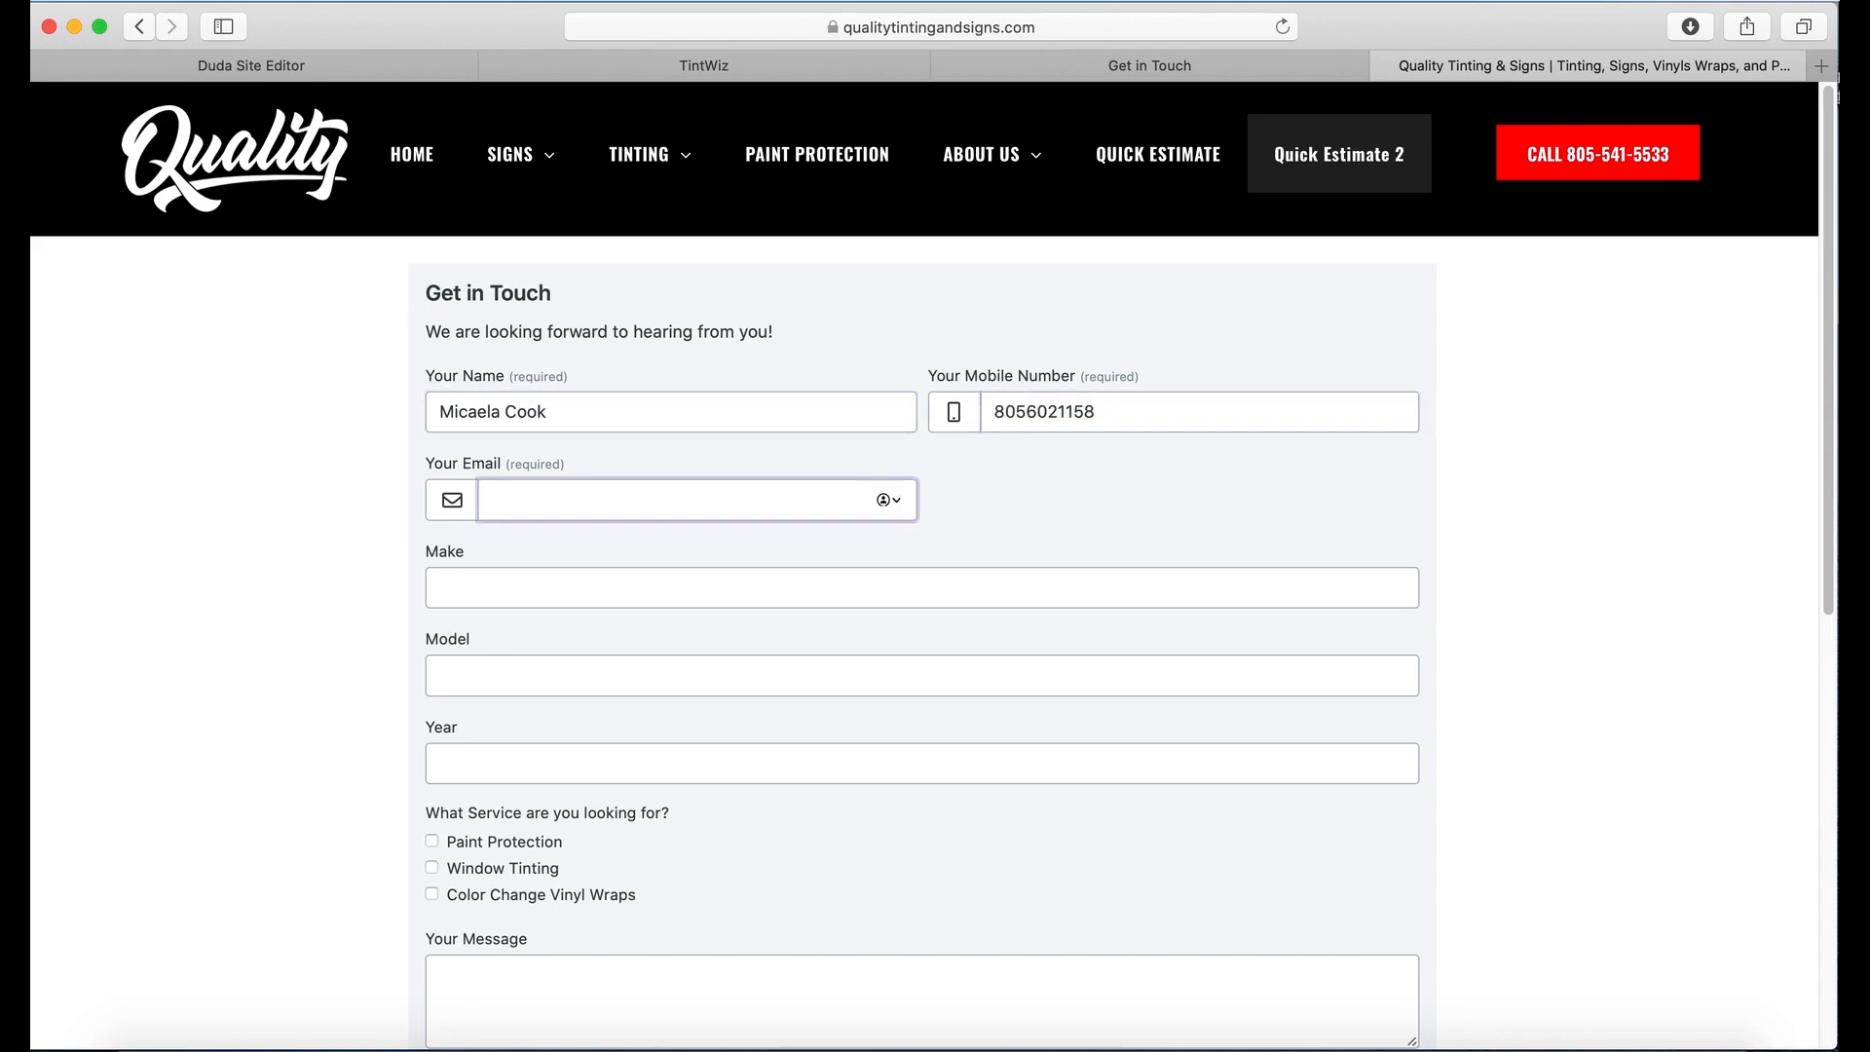
Step: Fill in the customer's e-mail and the vehicle: Make Ford, Model Fiesta, Year 2012
click(884, 580)
scroll(855, 802, down, 5)
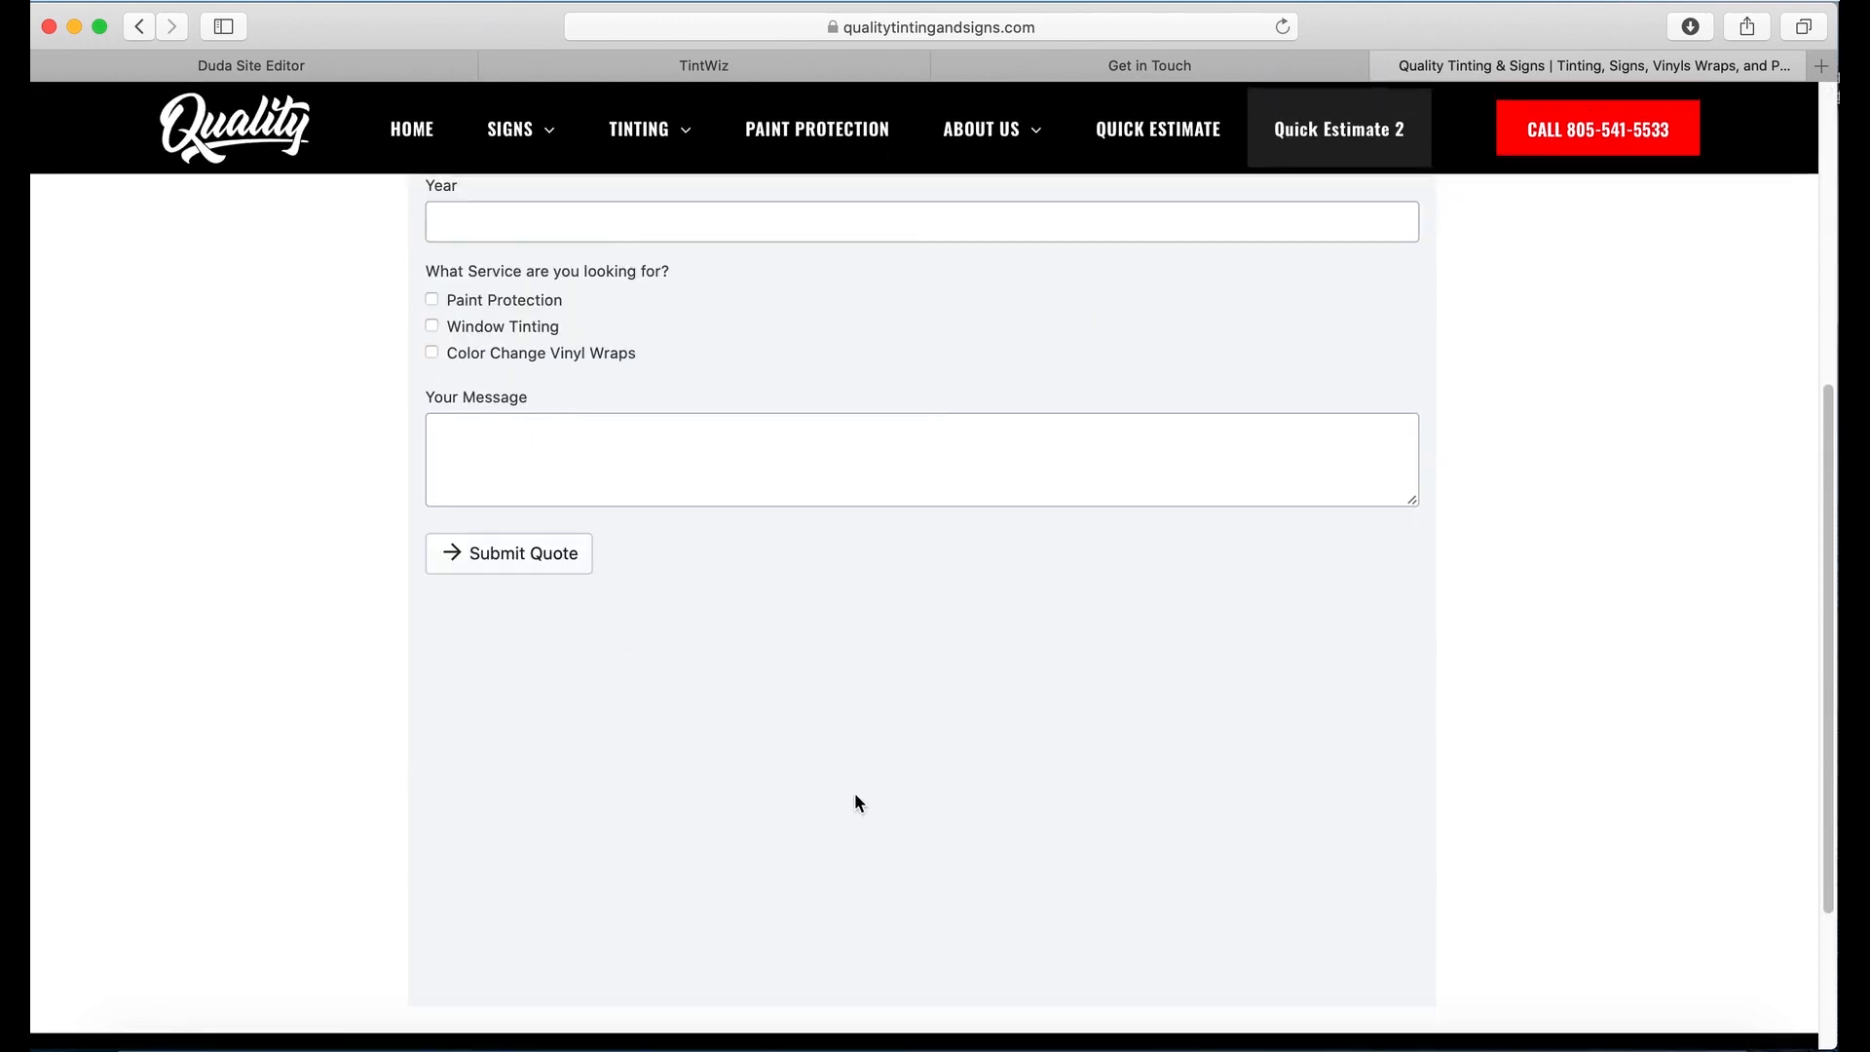
click(566, 571)
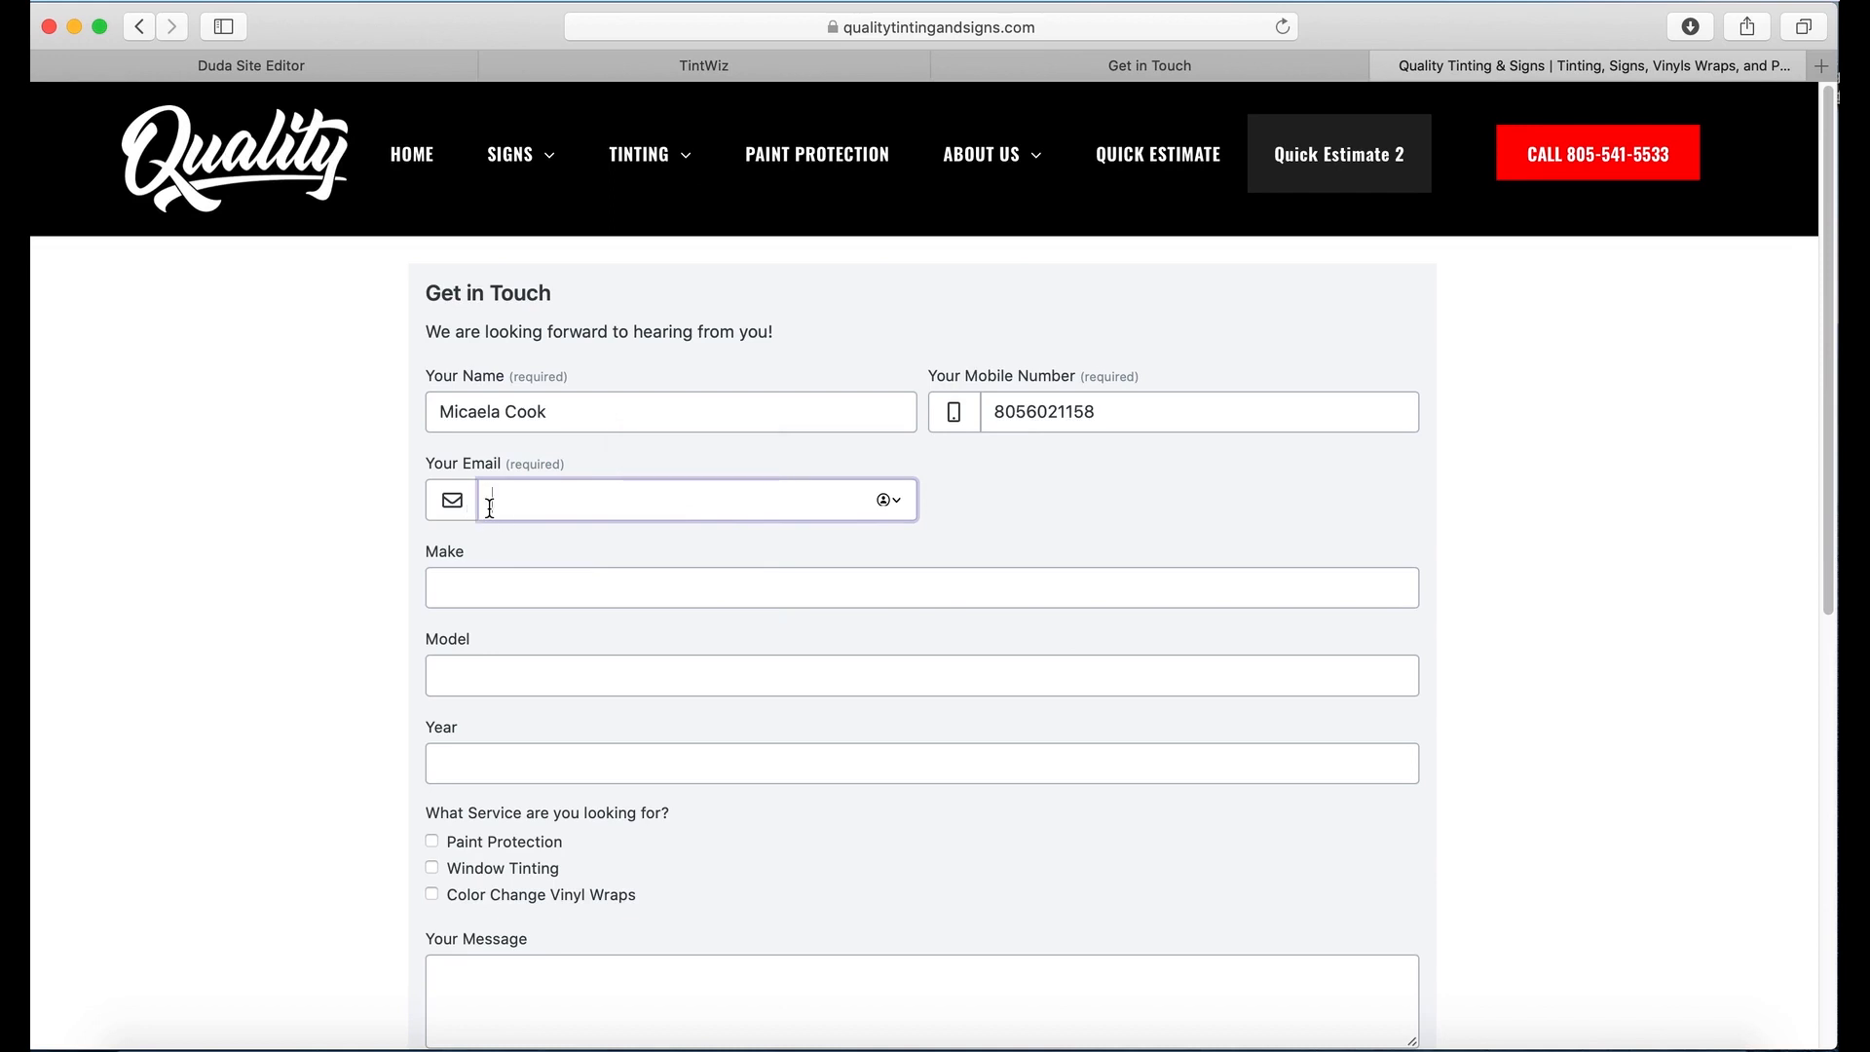
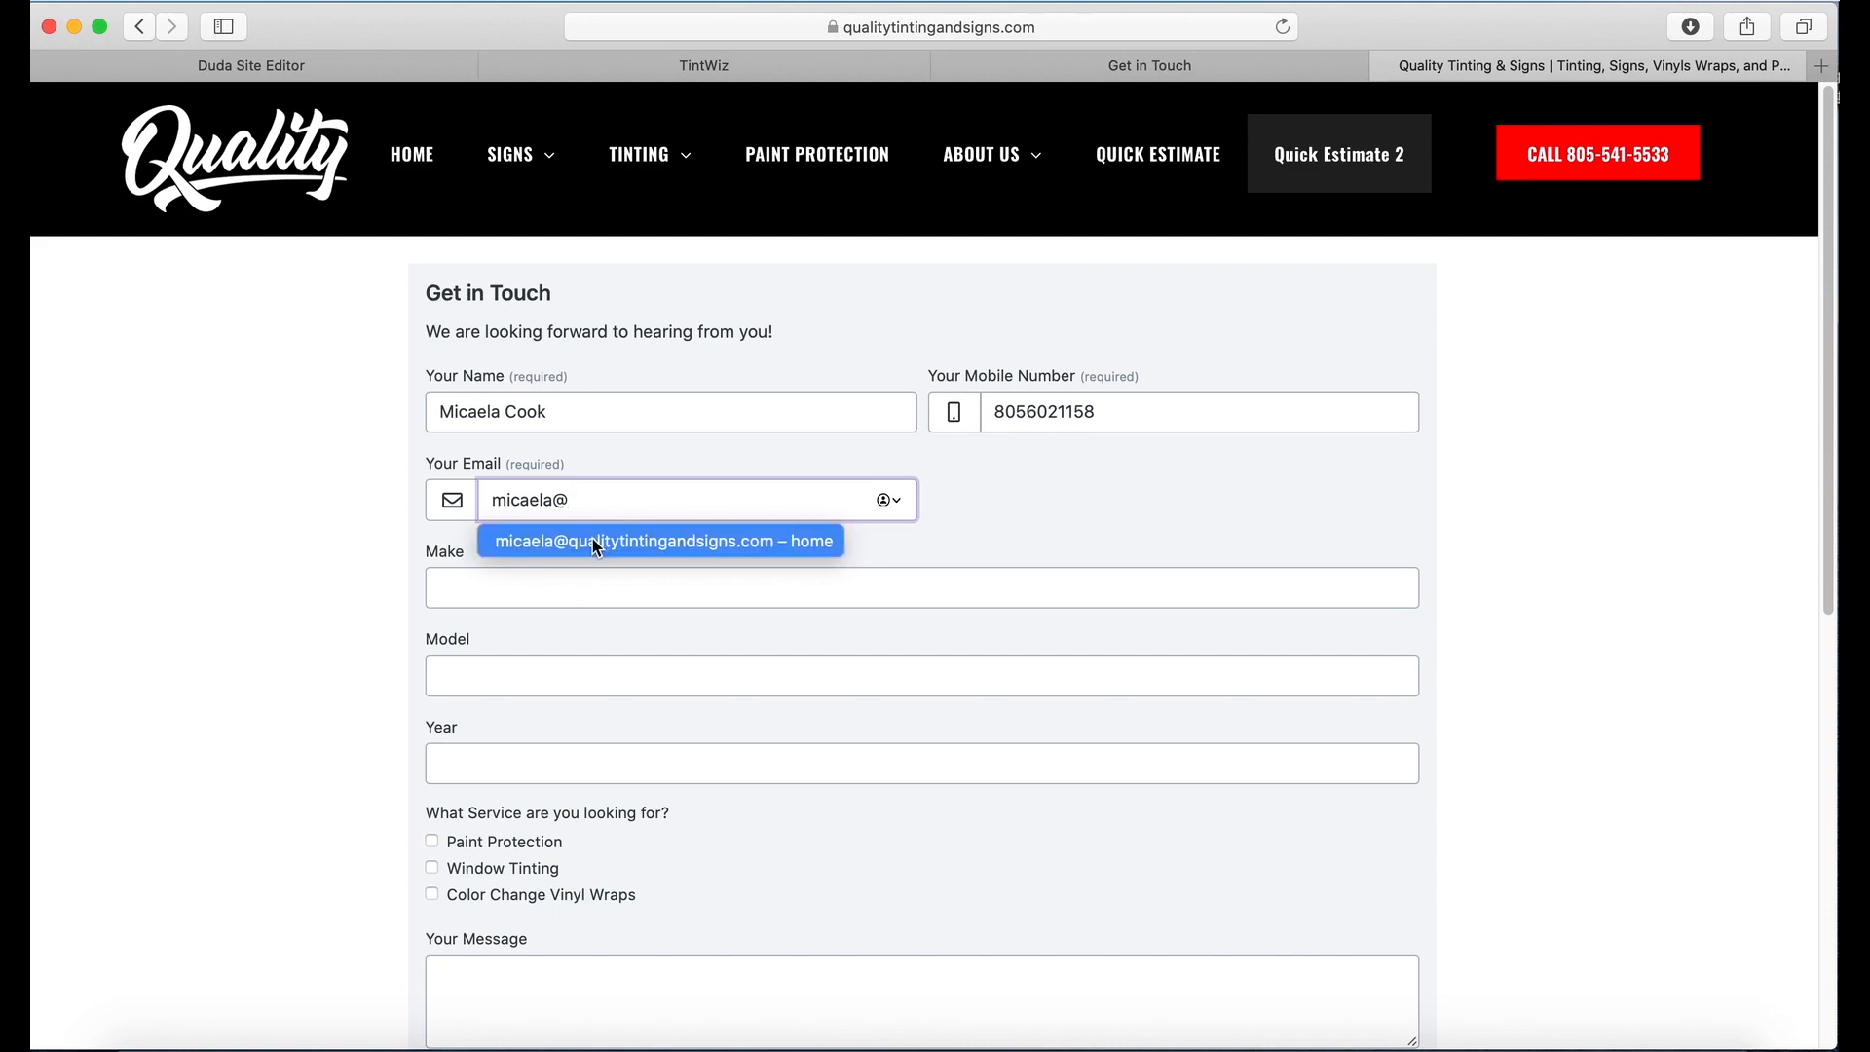
click(624, 539)
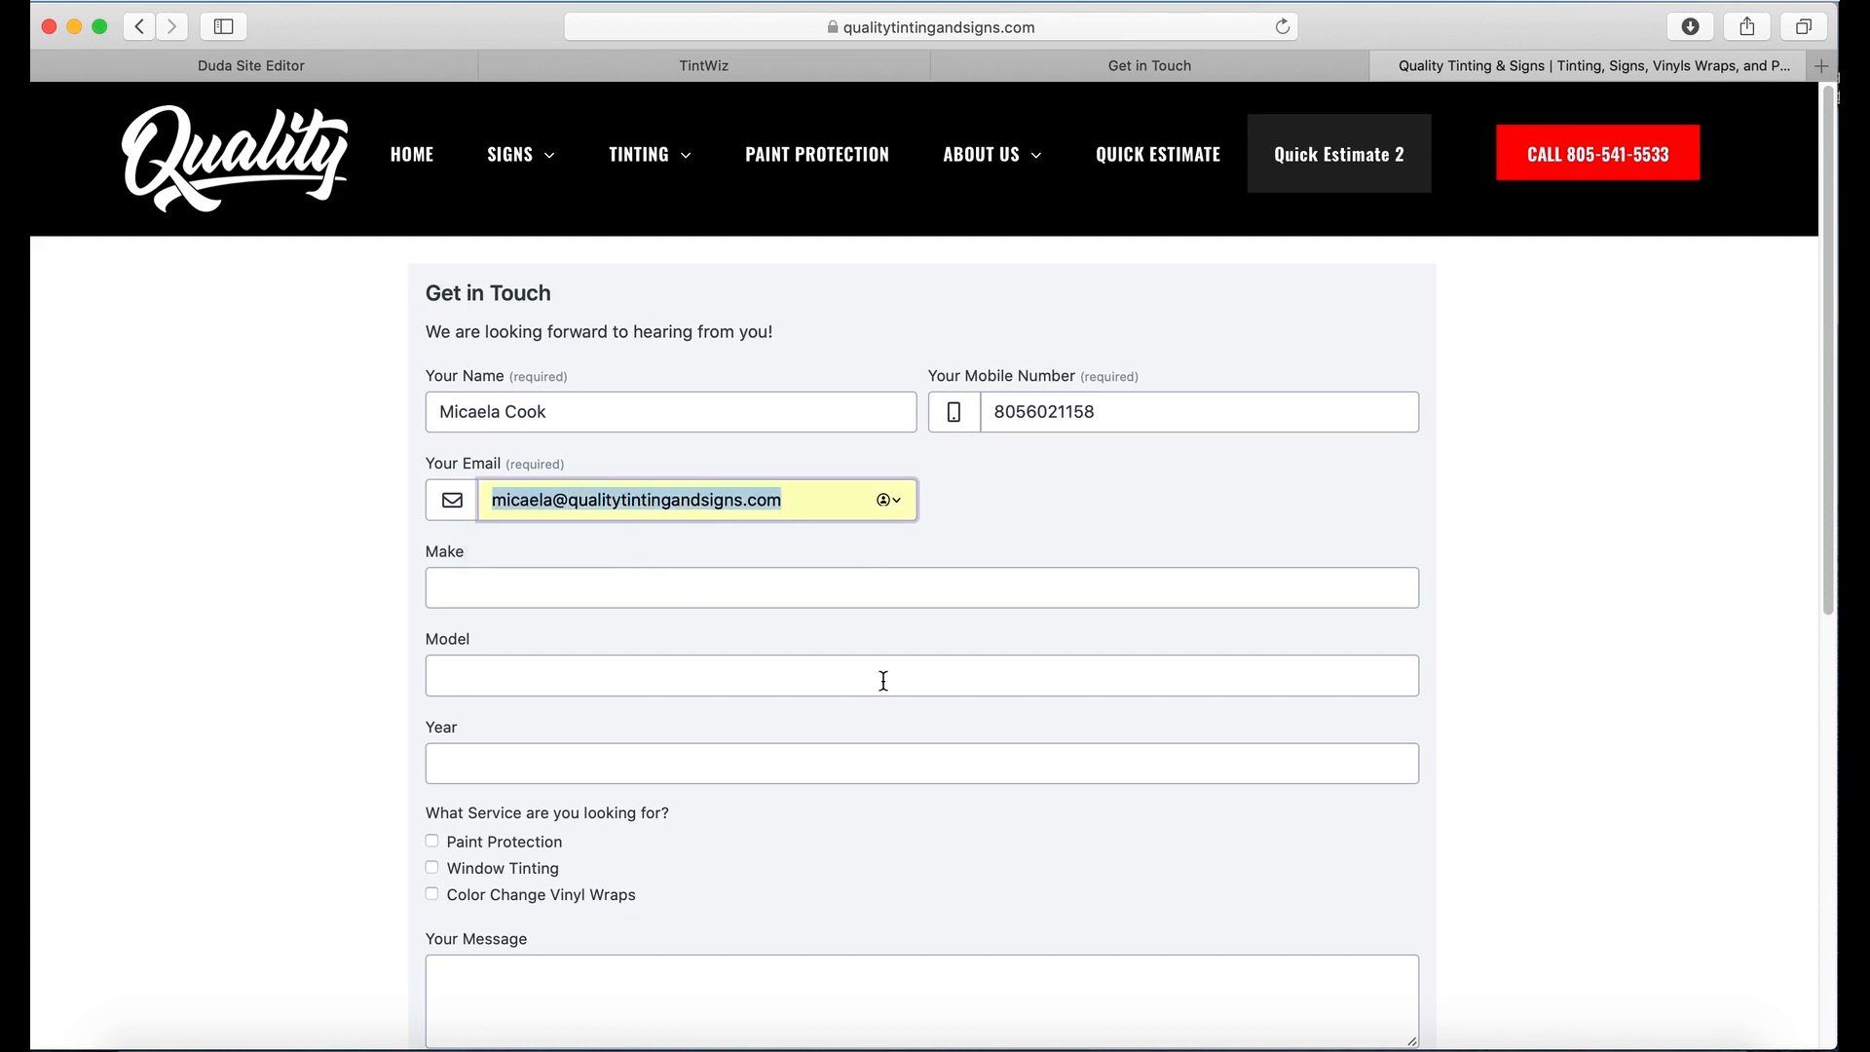
click(607, 591)
text(Ford Fiesta)
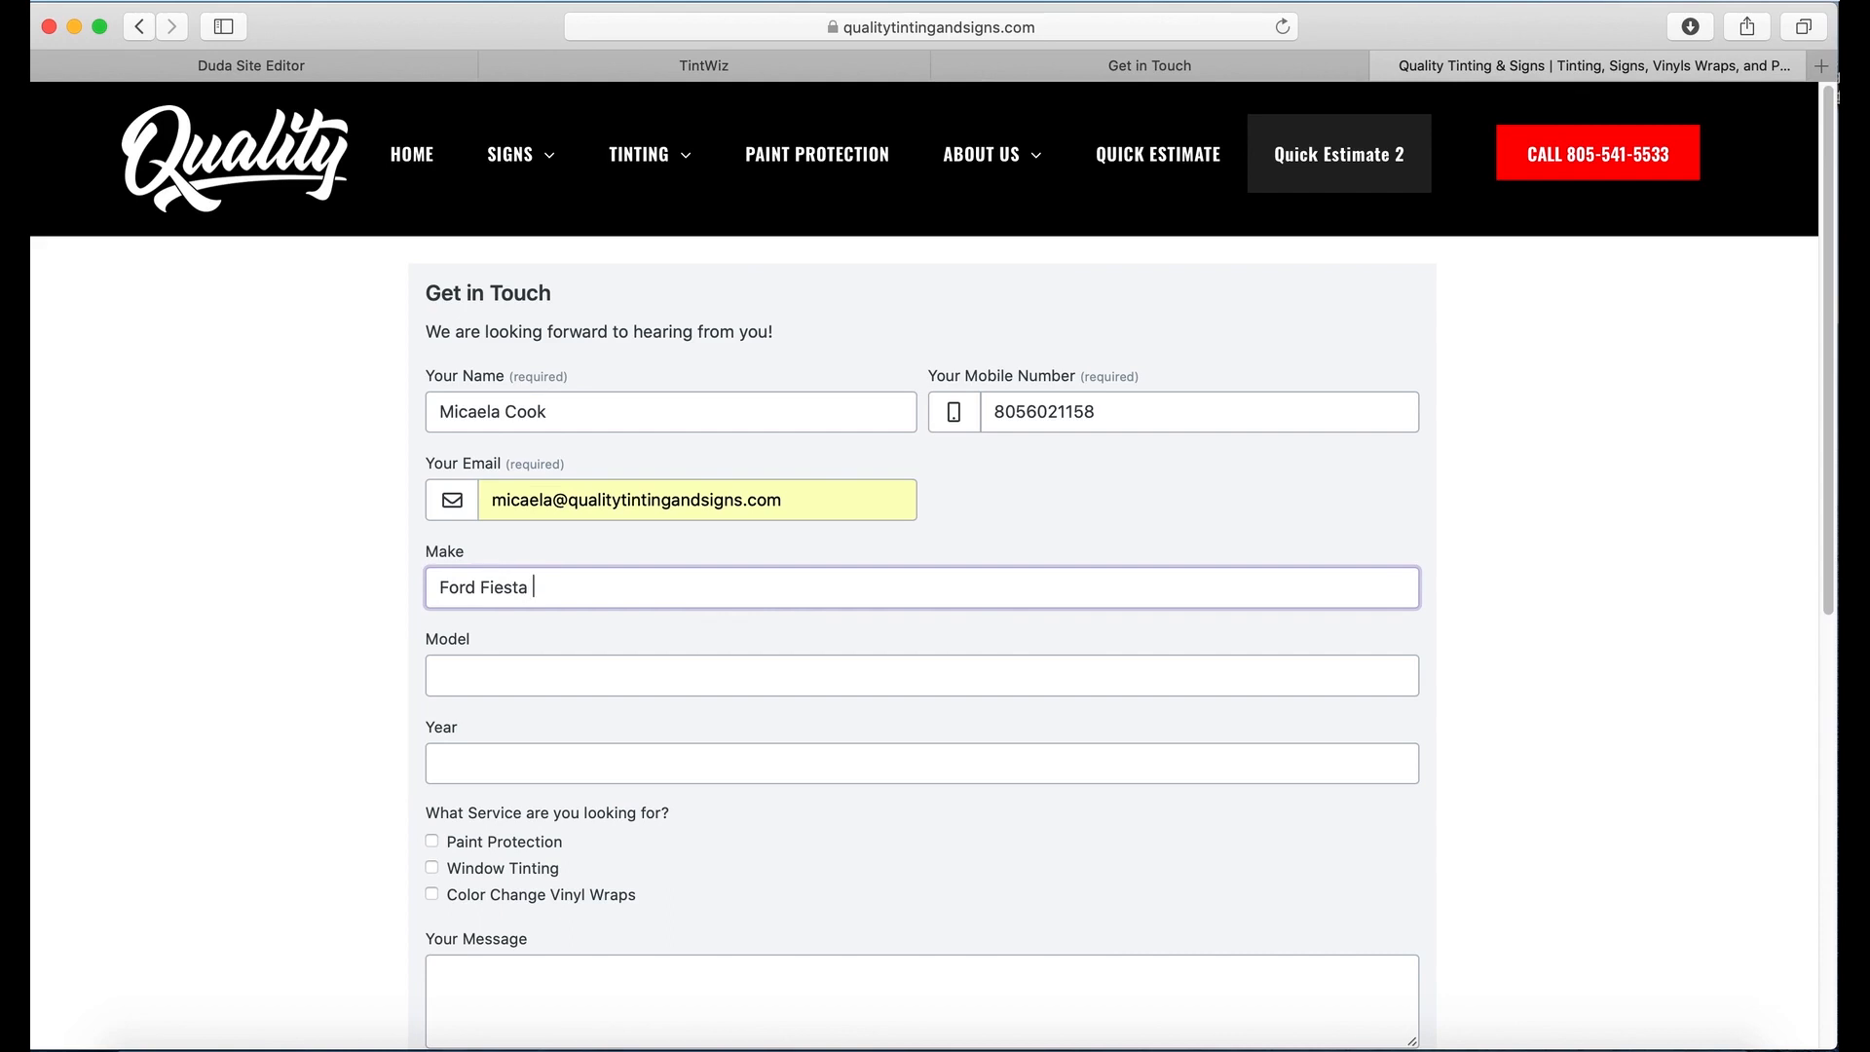
key(Tab)
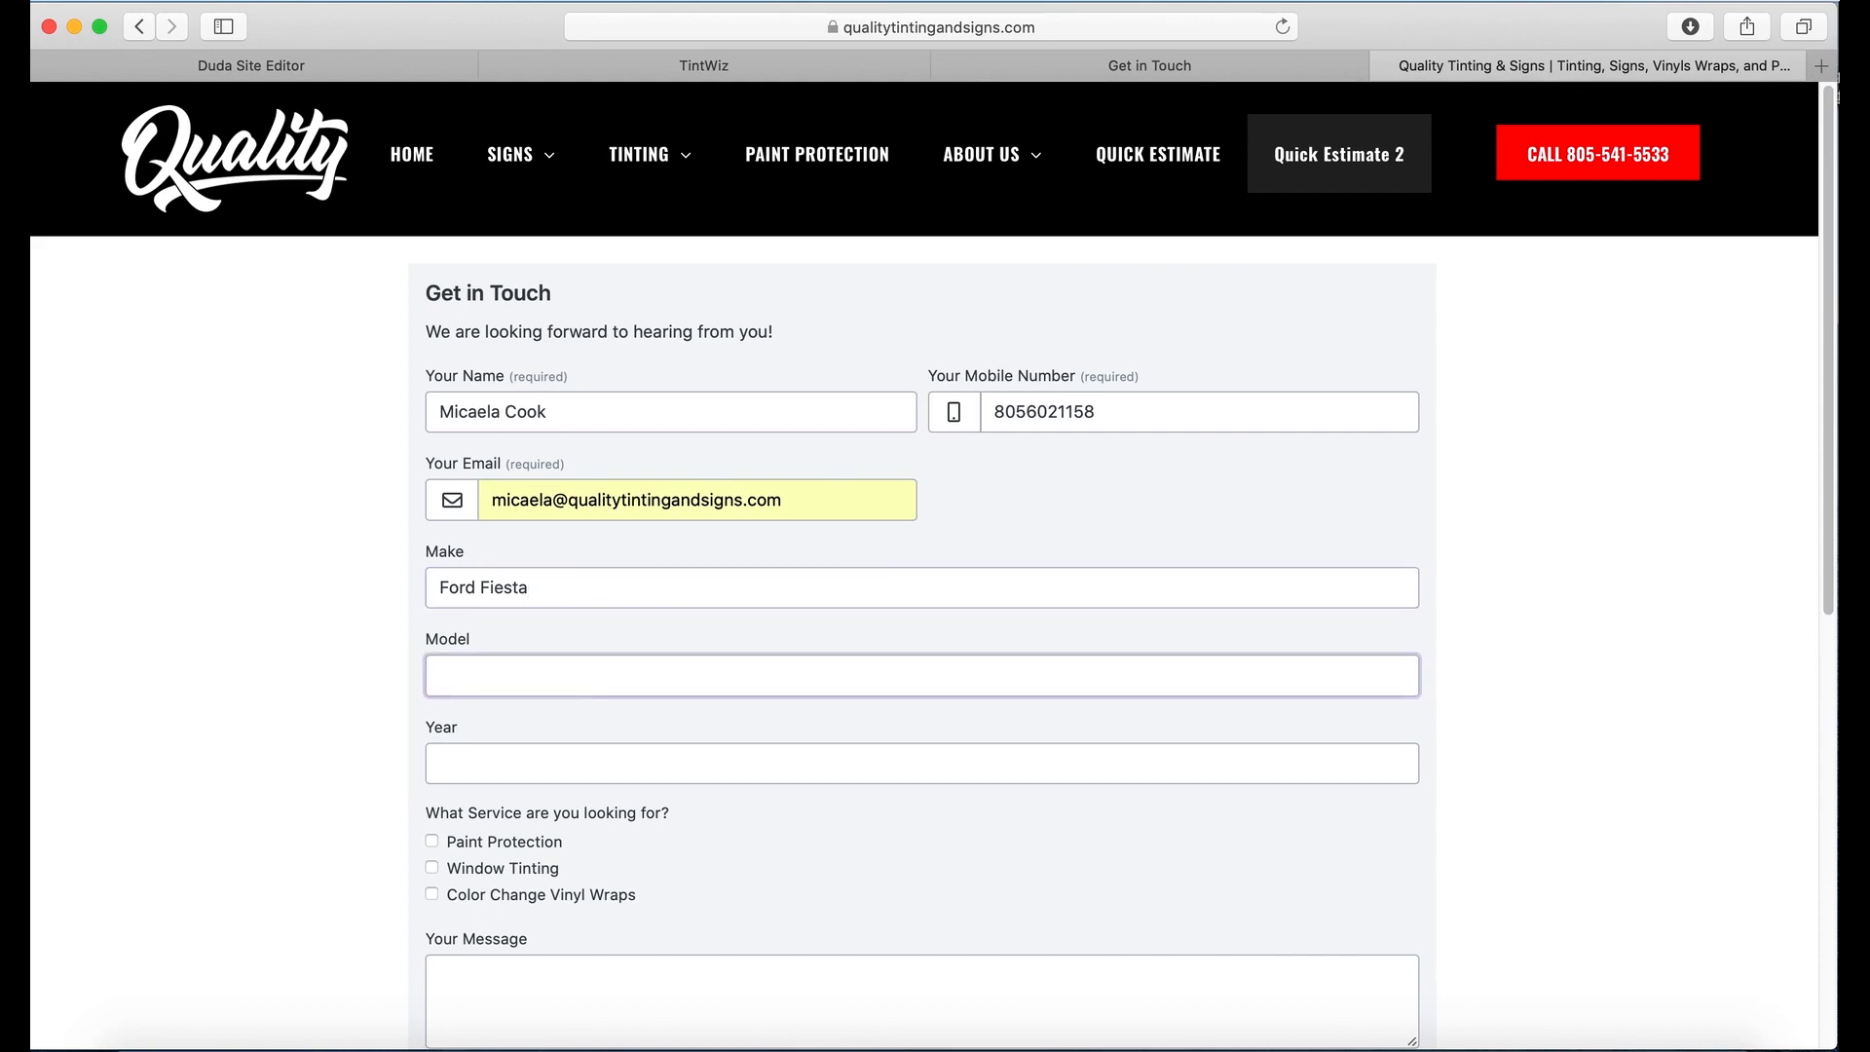
text(Fiesta)
drag(557, 596, 482, 587)
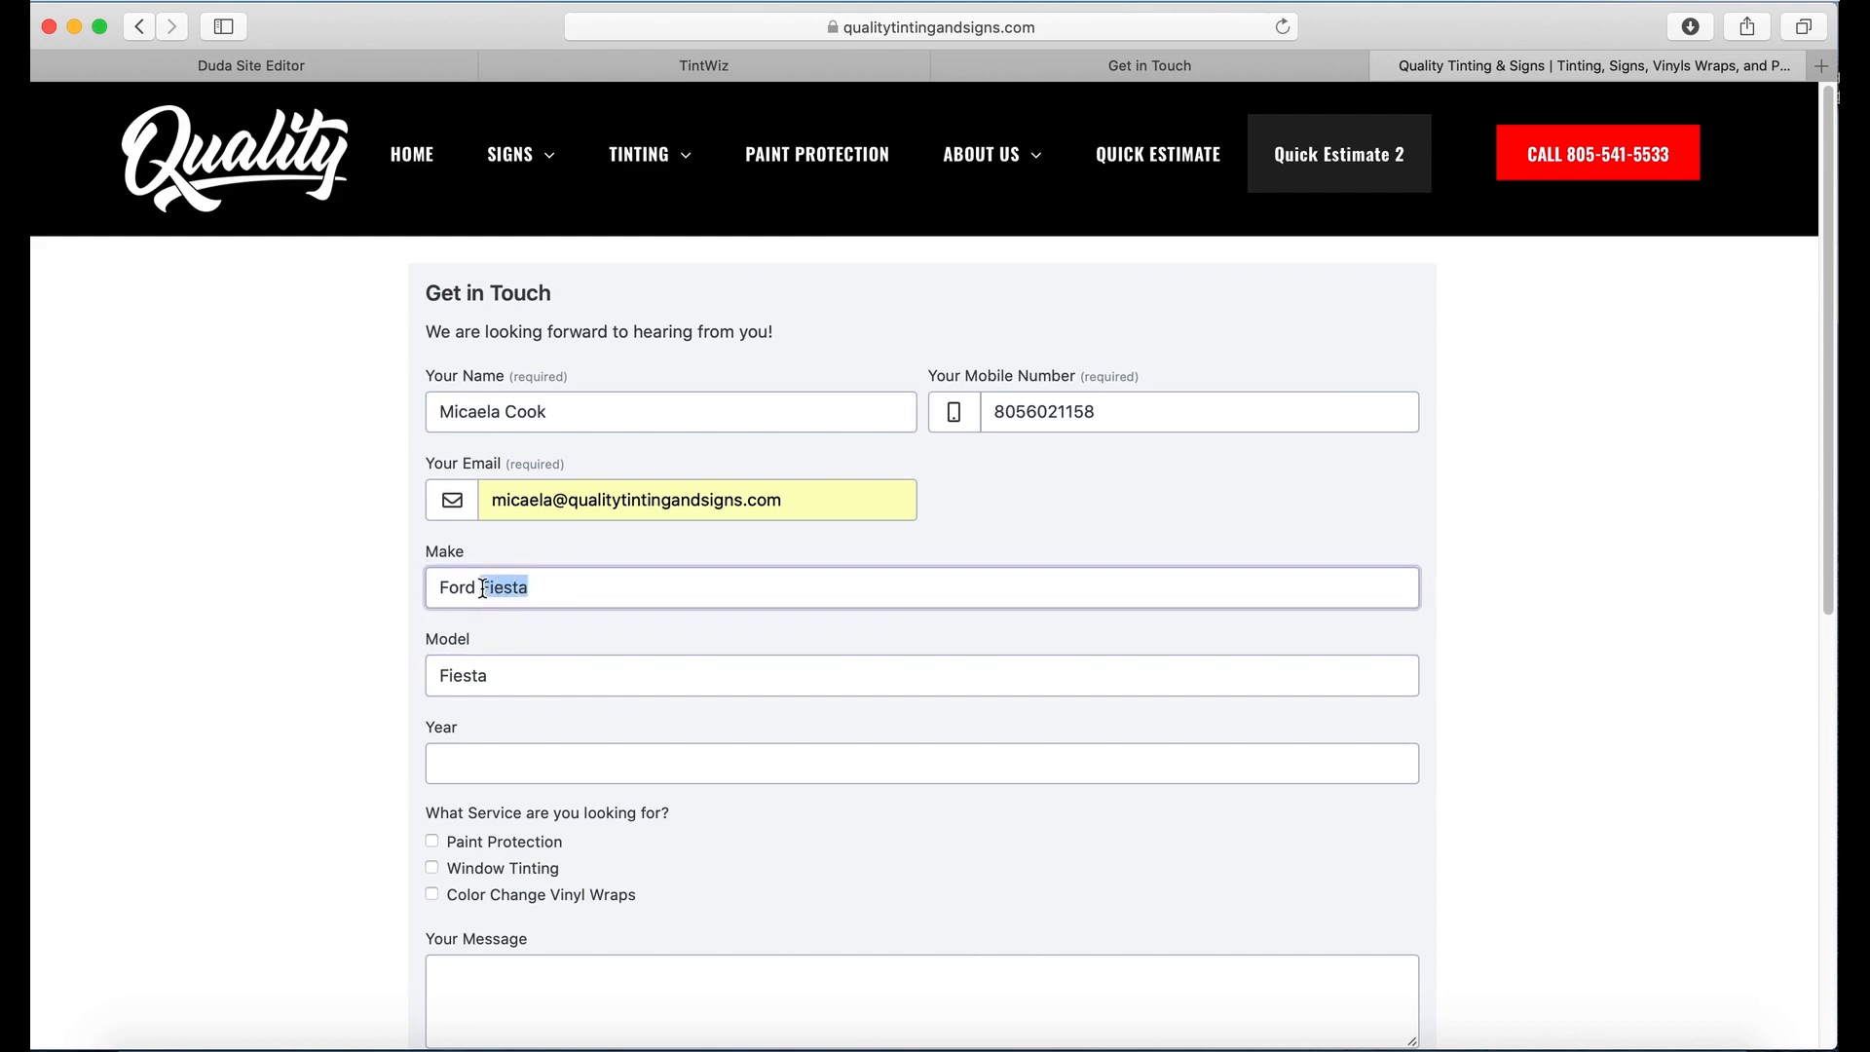
key(BackSpace)
key(Tab)
key(Tab)
text(2012)
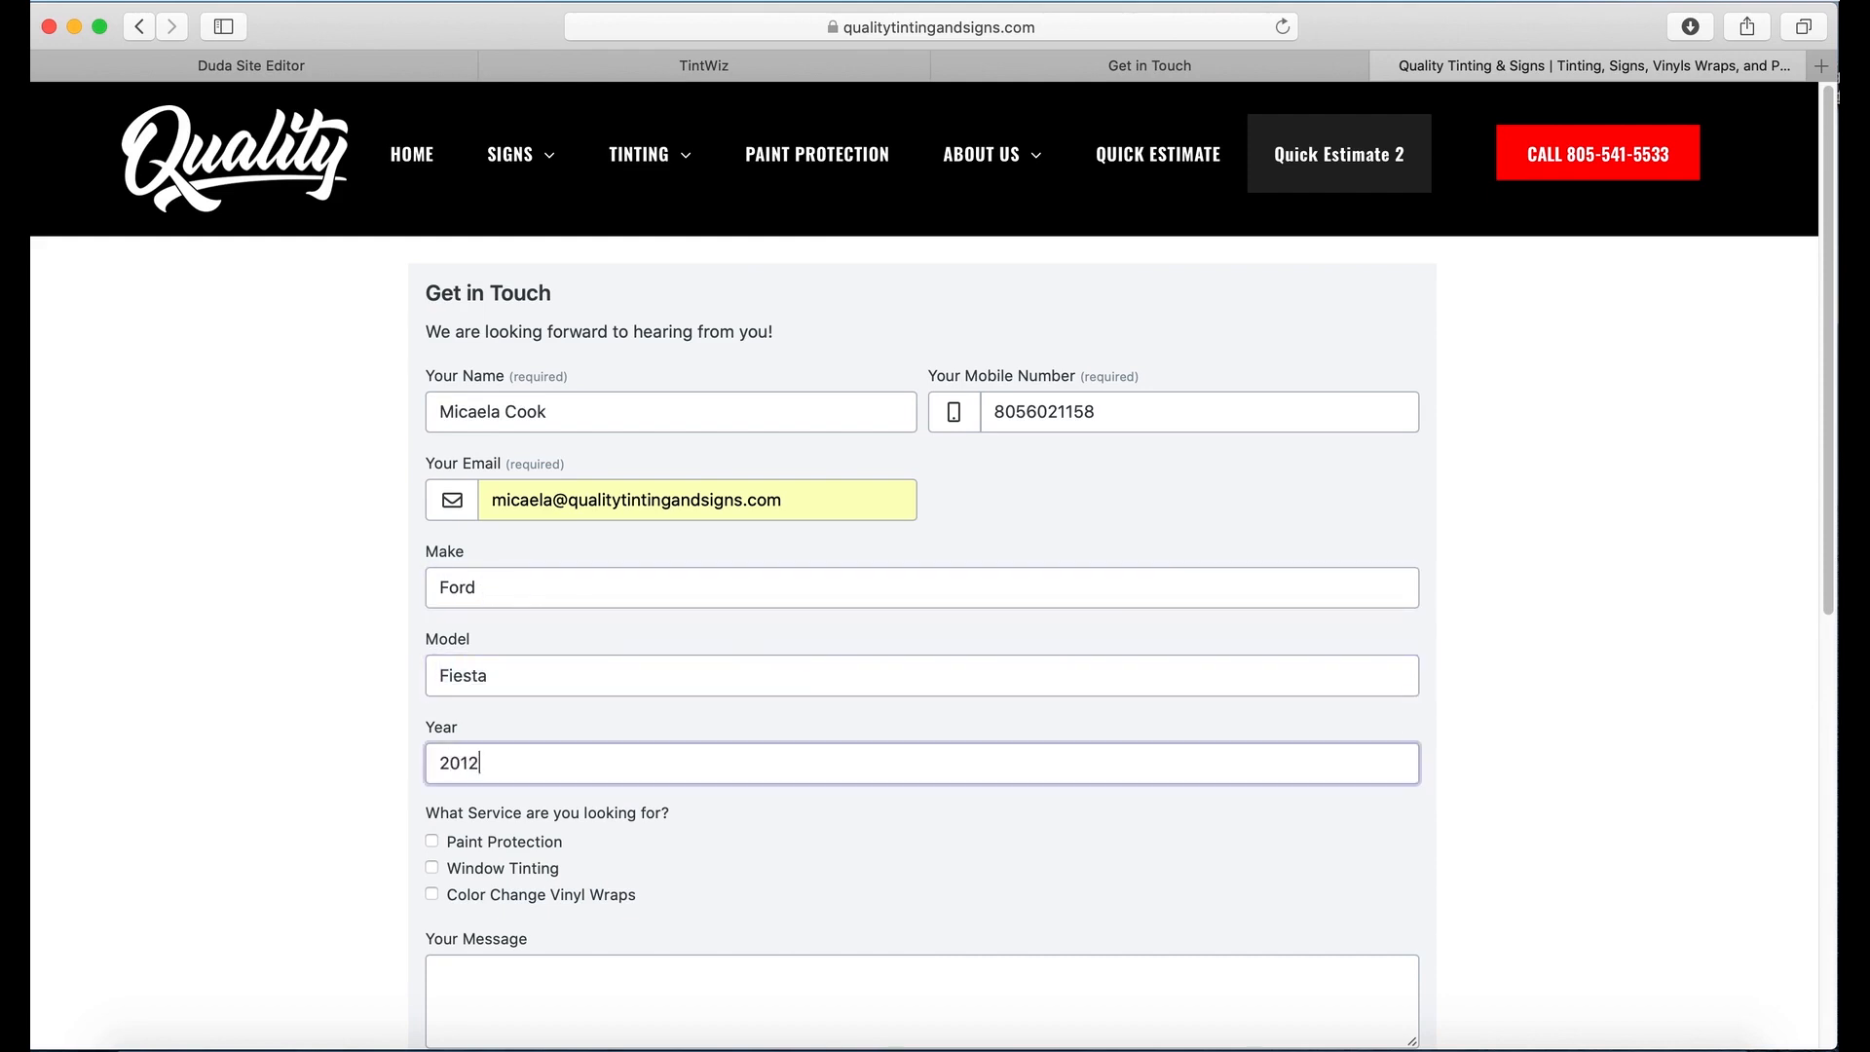
Step: Tick Window Tinting, add the message 'Would like to get quote on tinting my ford fiesta', and submit
scroll(477, 685, down, 3)
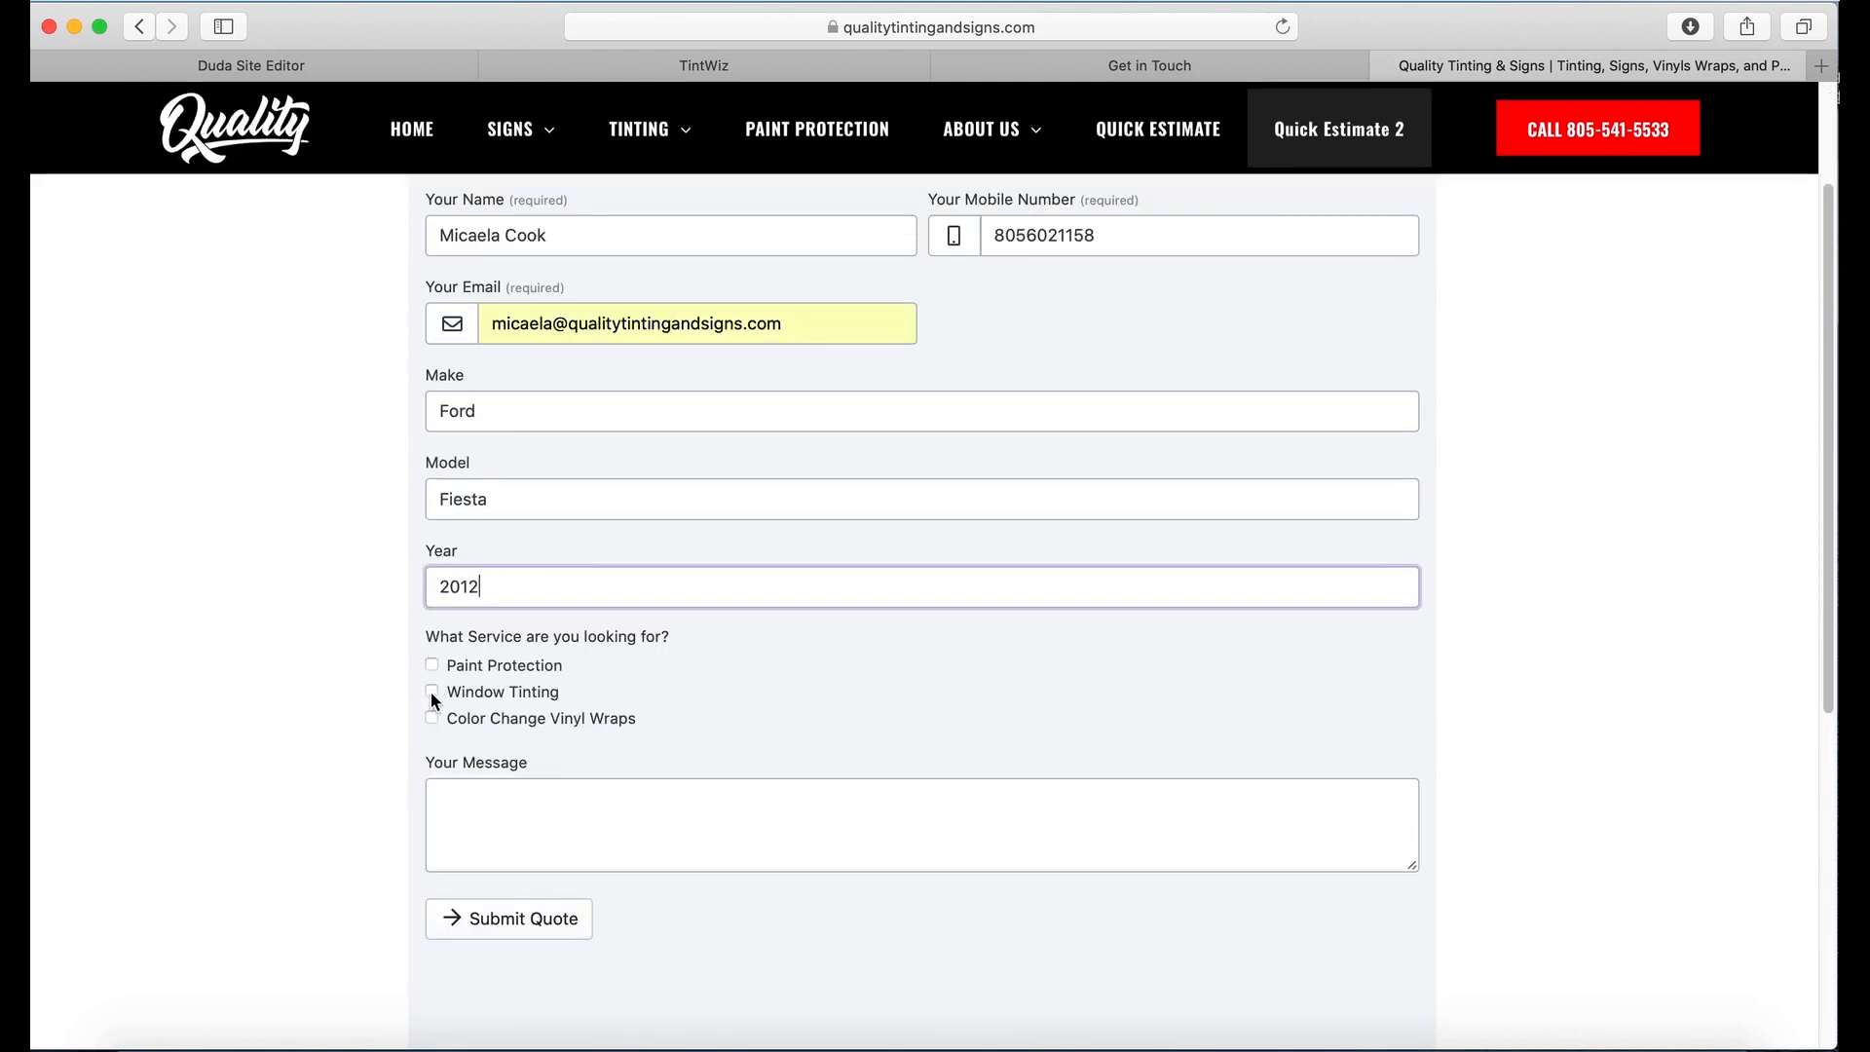
click(432, 690)
click(672, 812)
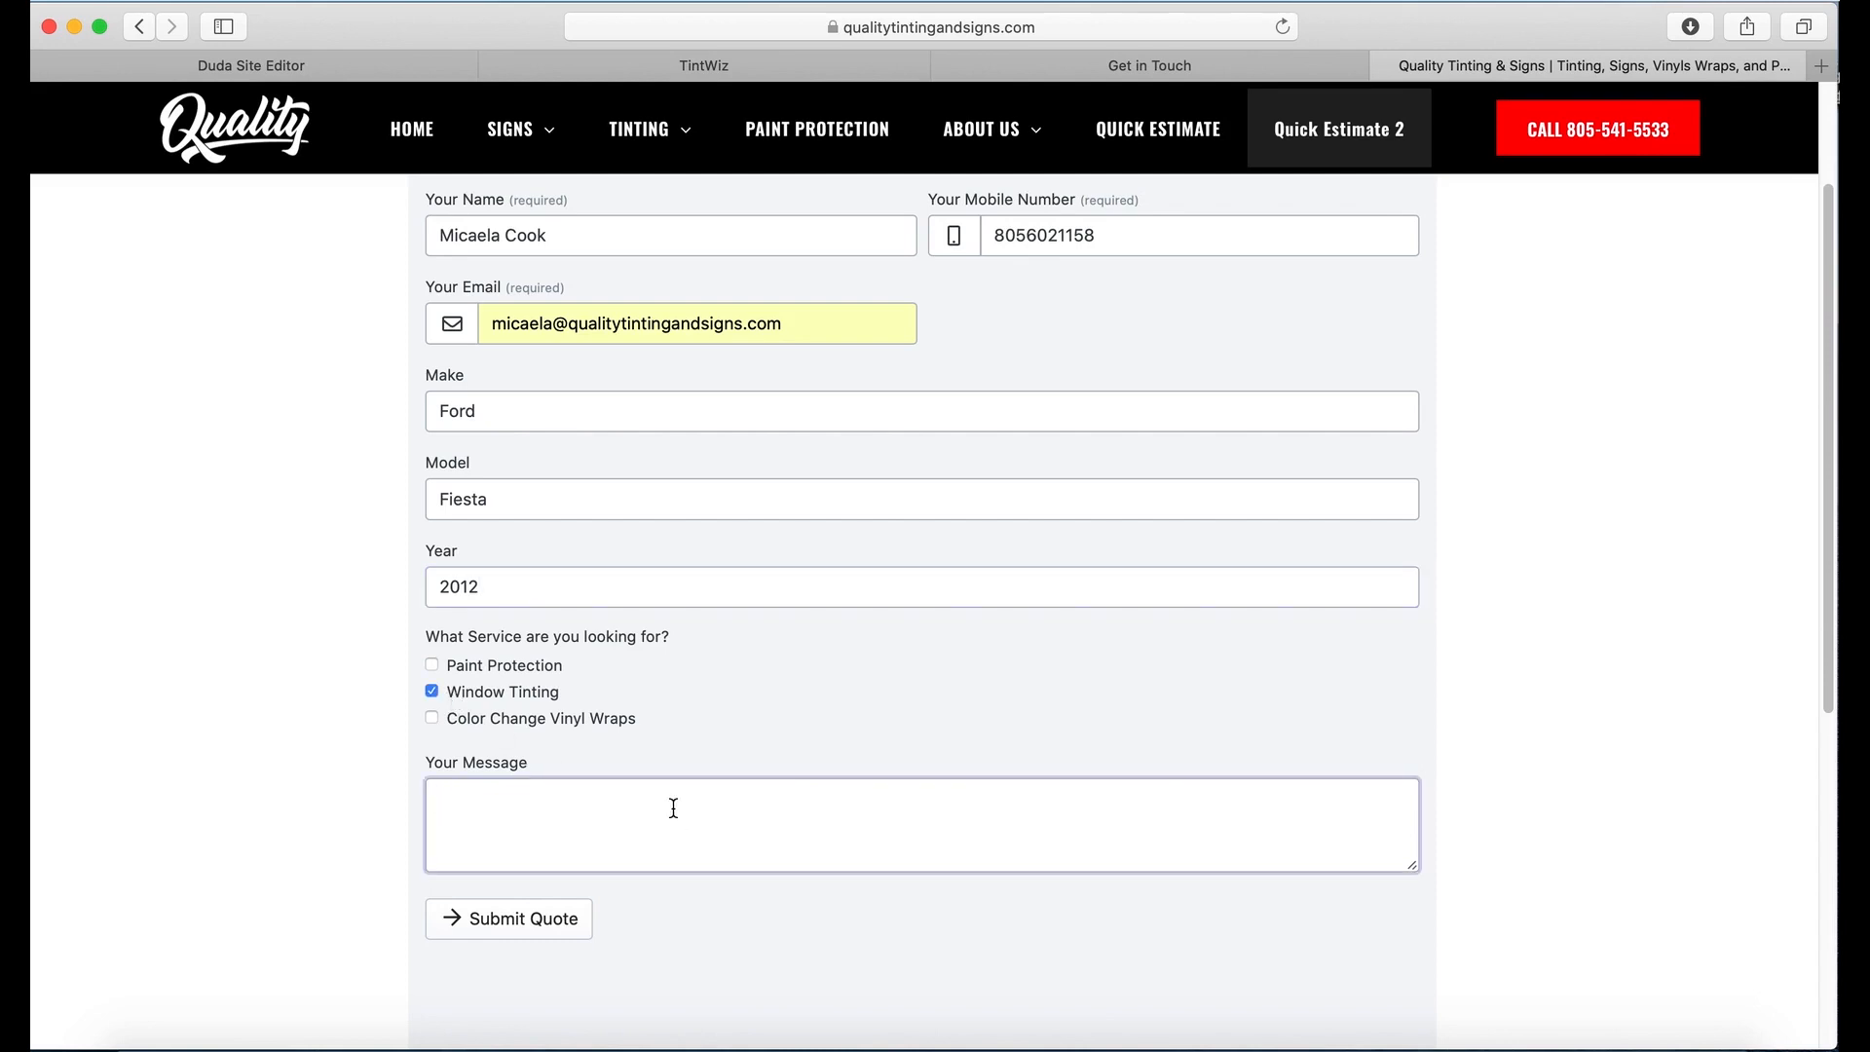
text(Would like to get quote )
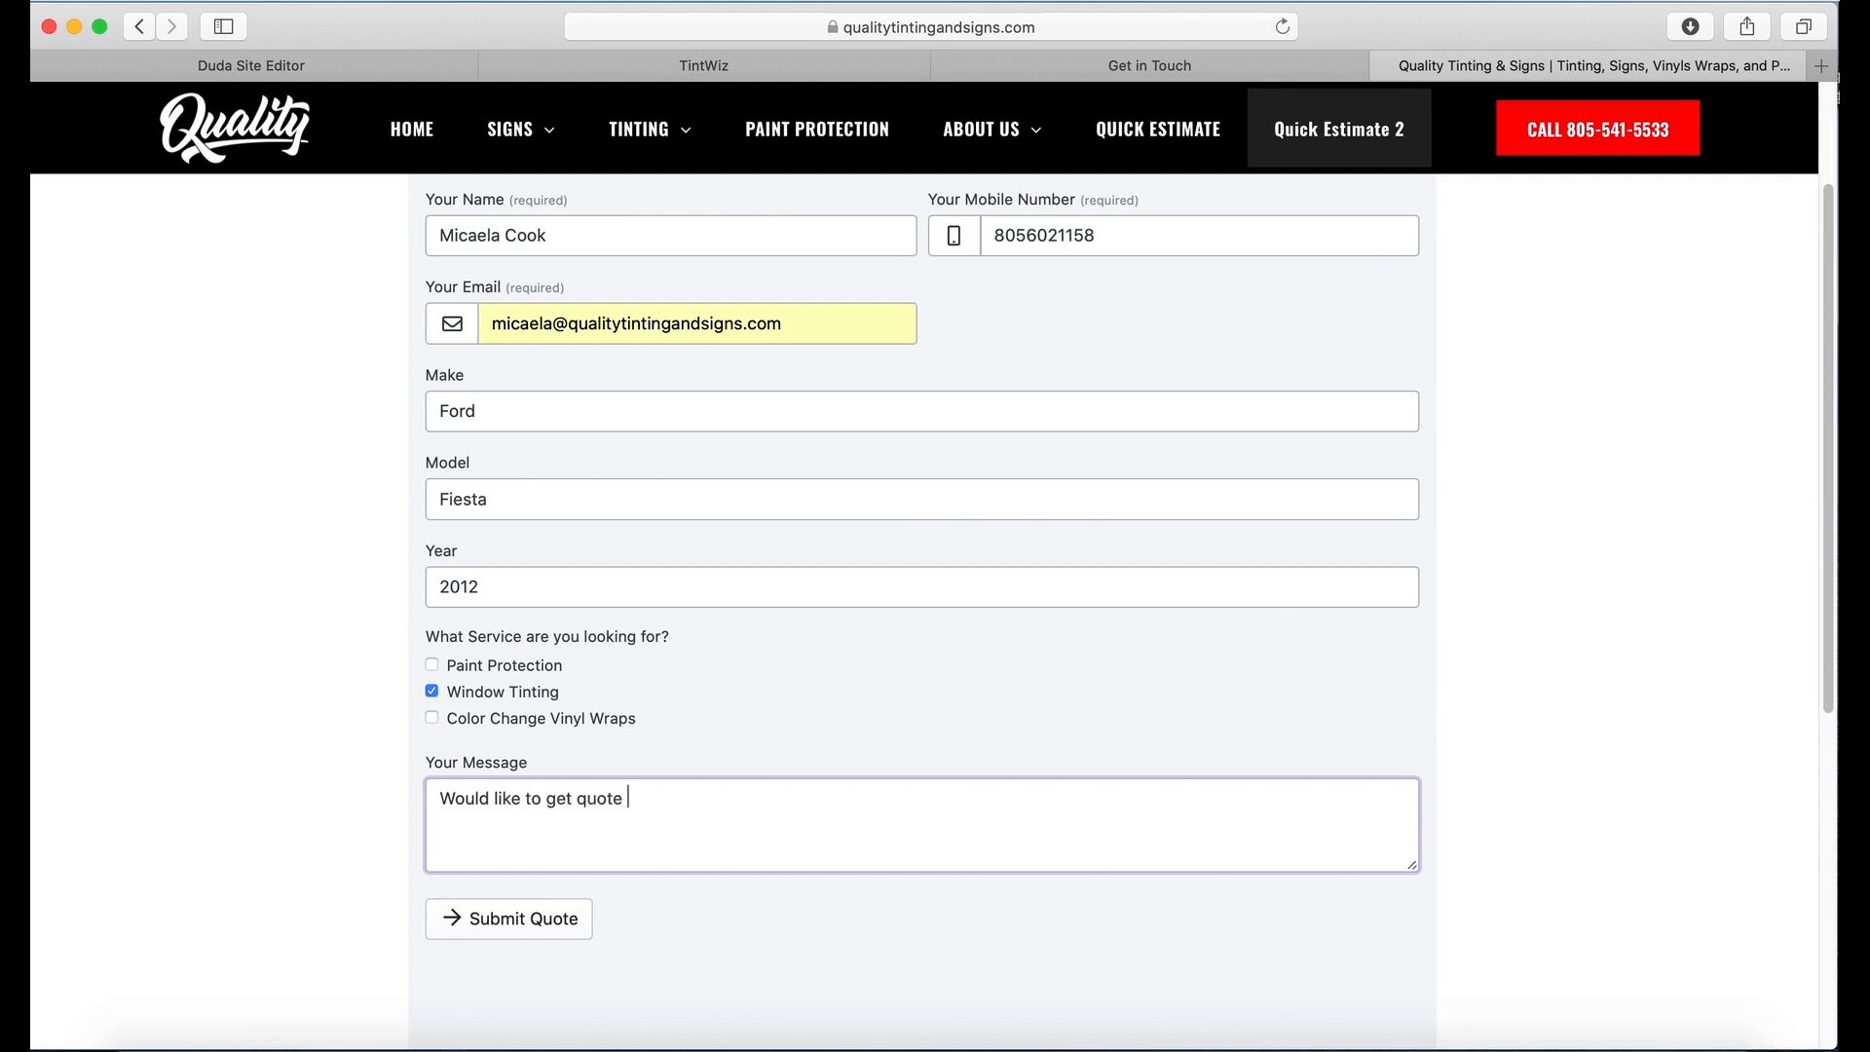
text(on tinting my ford fiesta)
click(760, 969)
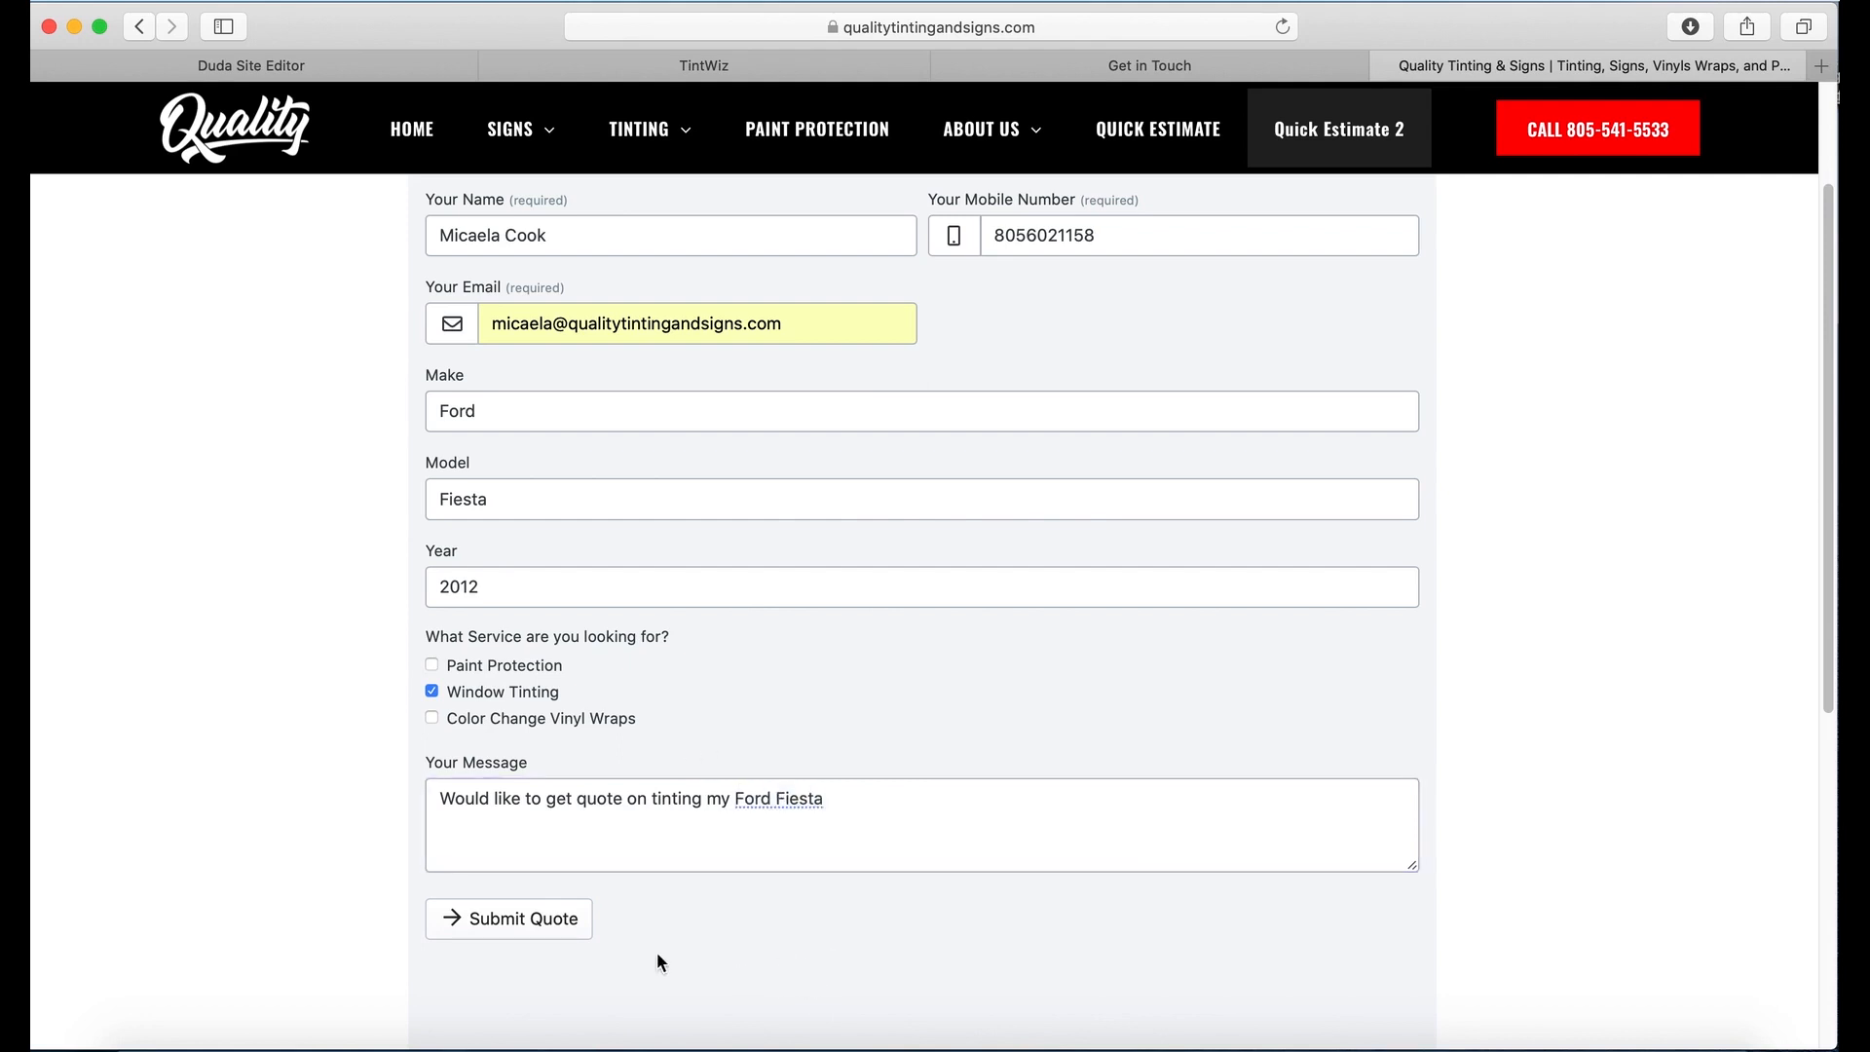
Step: Submit the Quality Tinting & Signs quote request, then go back to the TintWiz tab
click(528, 918)
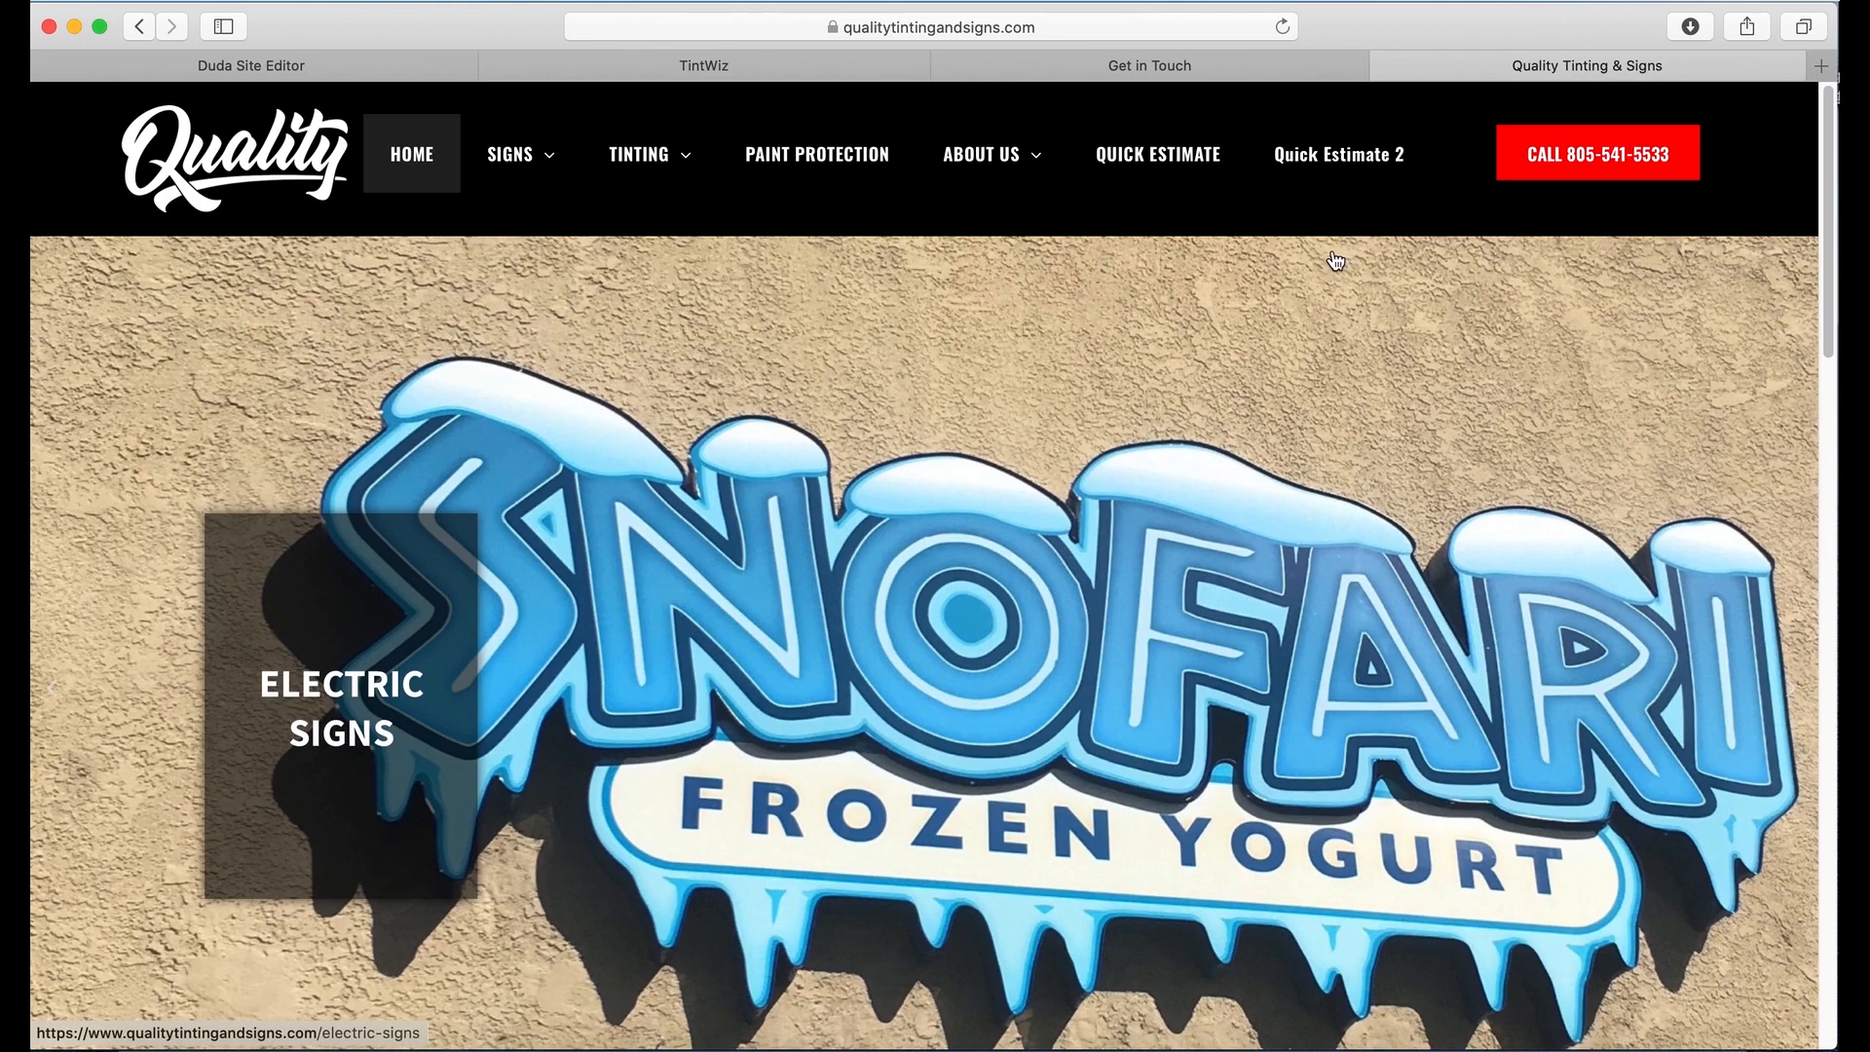
scroll(1394, 348, down, 3)
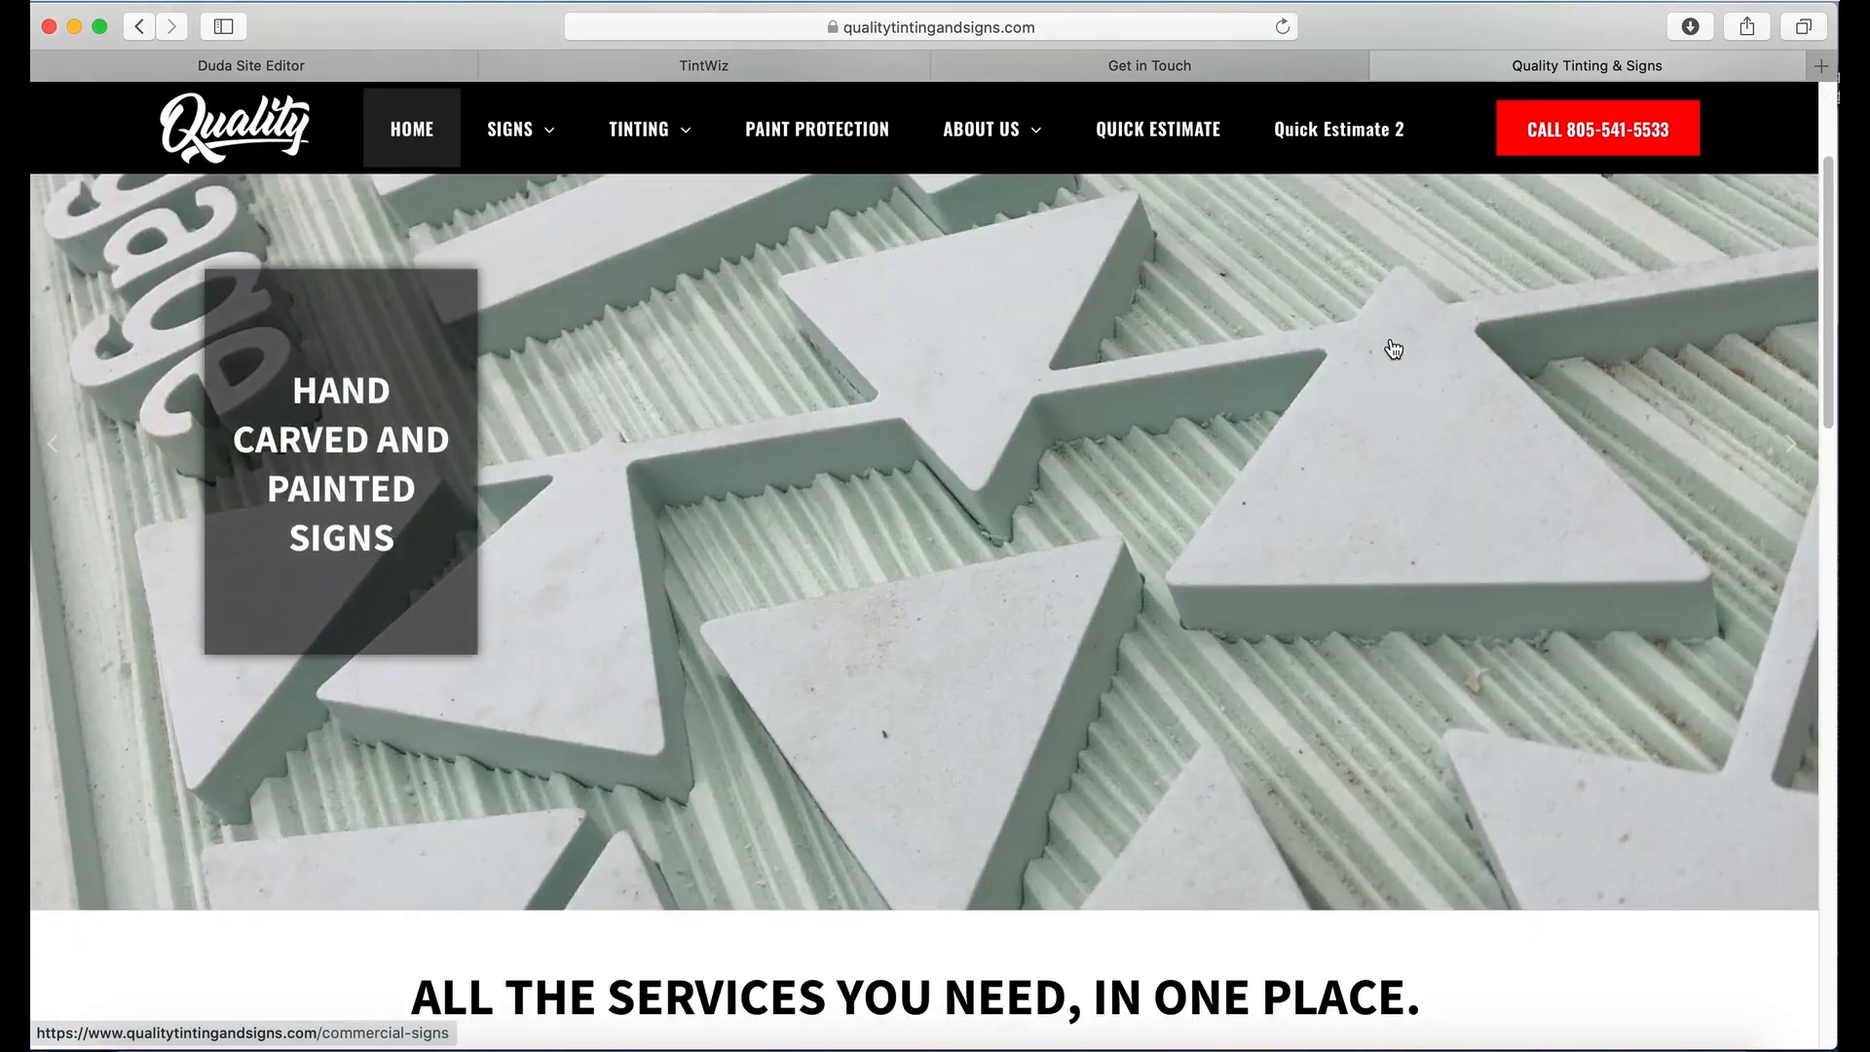
scroll(1392, 348, up, 3)
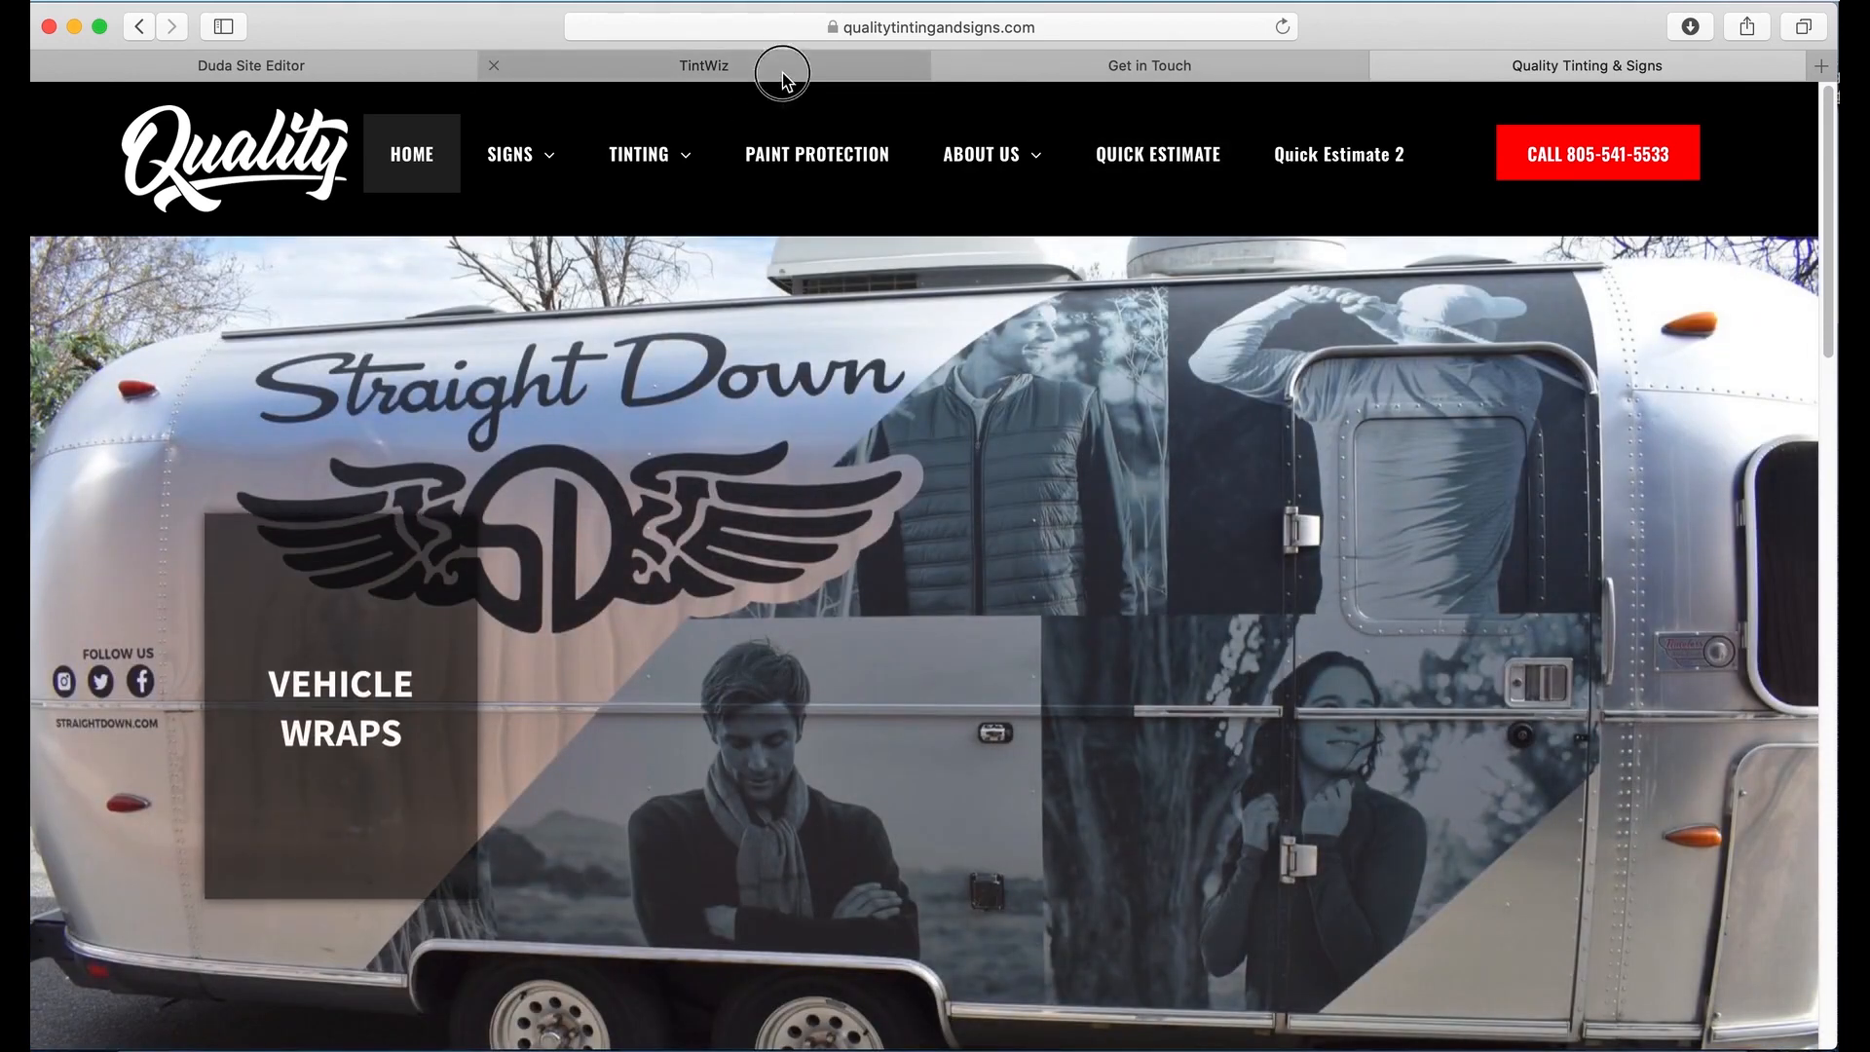
click(784, 76)
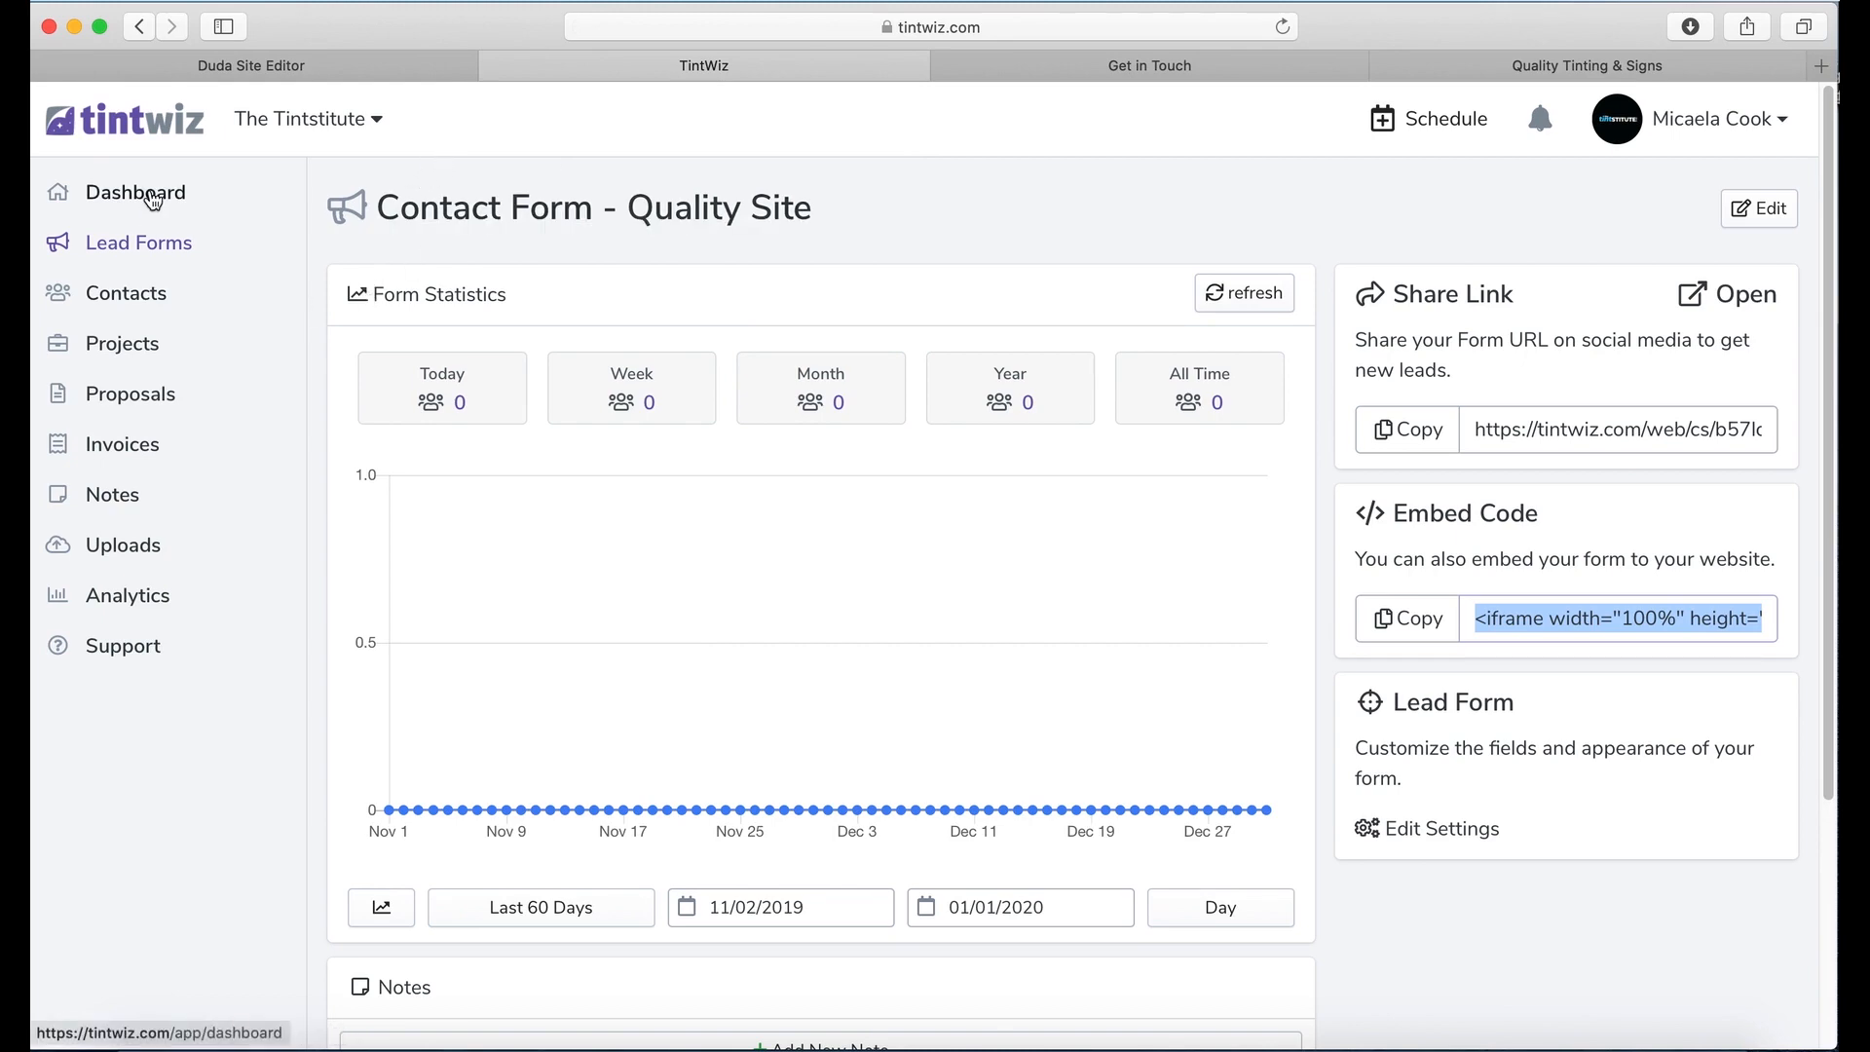
Step: Check the website's quote form page, then open TintWiz Analytics and dismiss its tour
click(1541, 61)
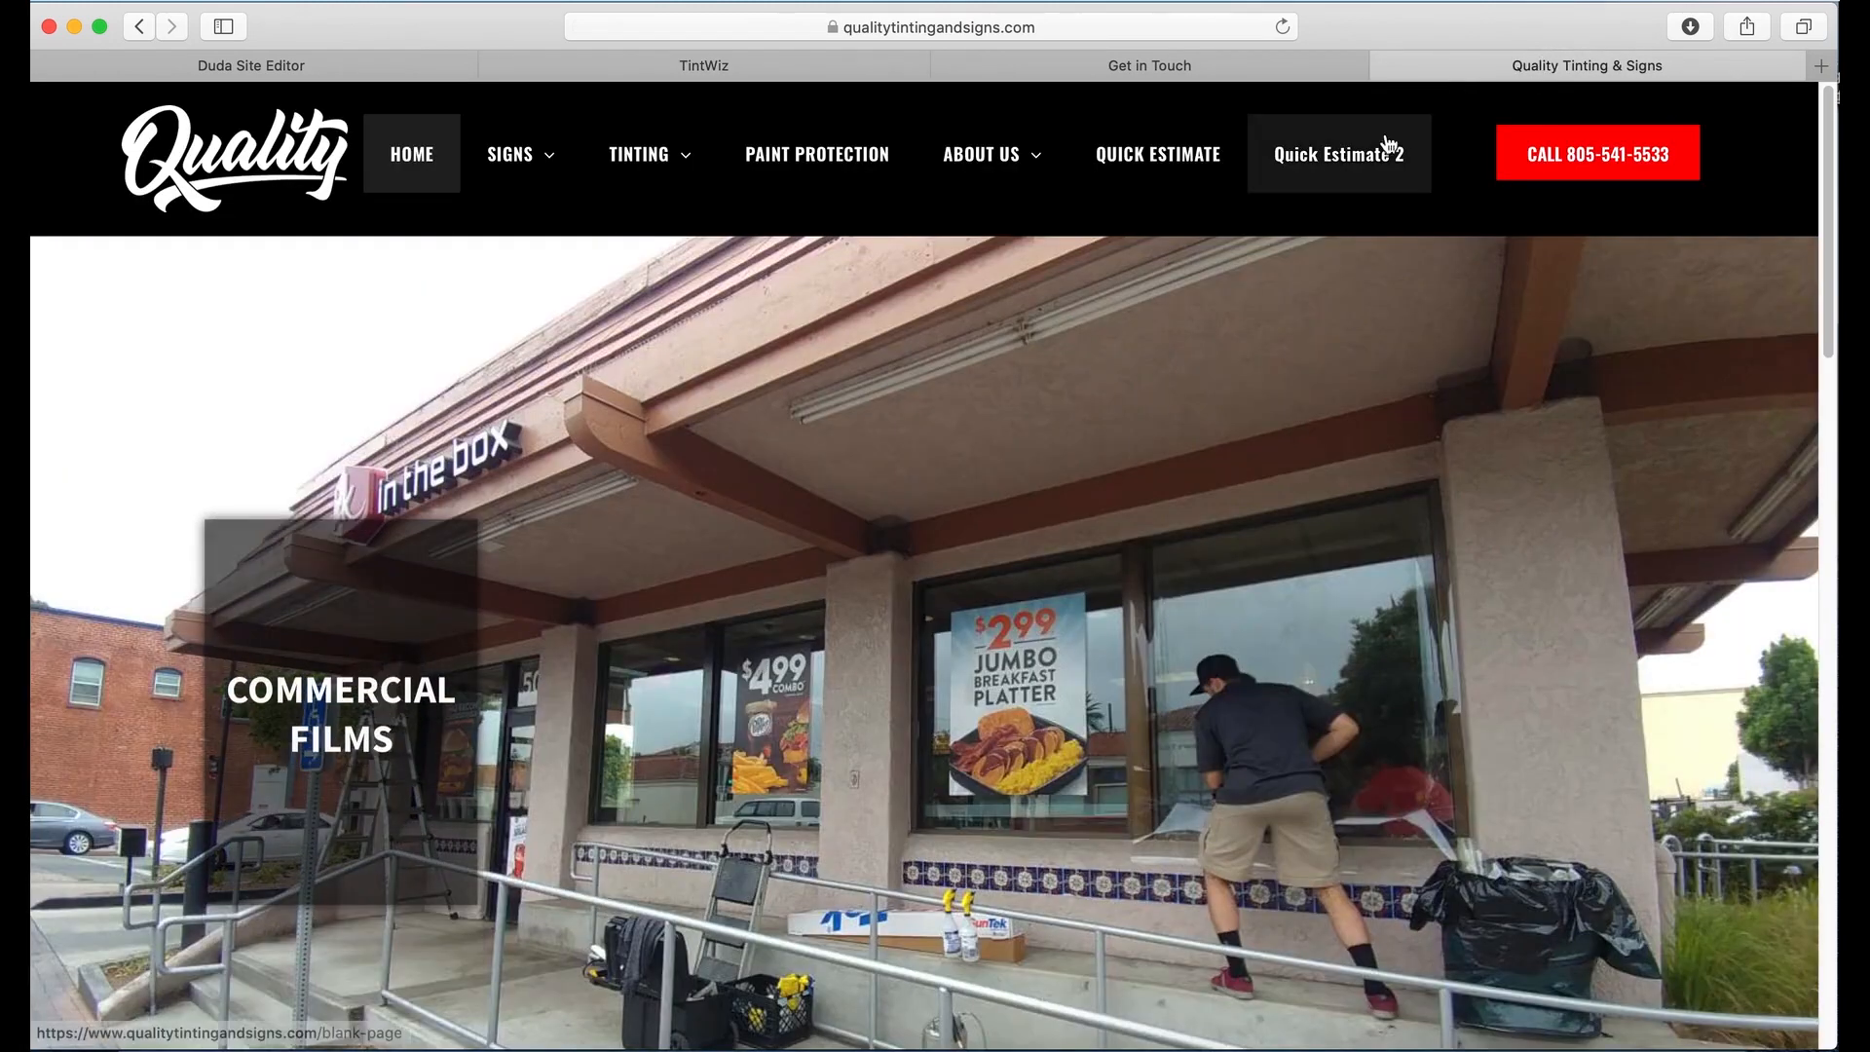
click(1571, 510)
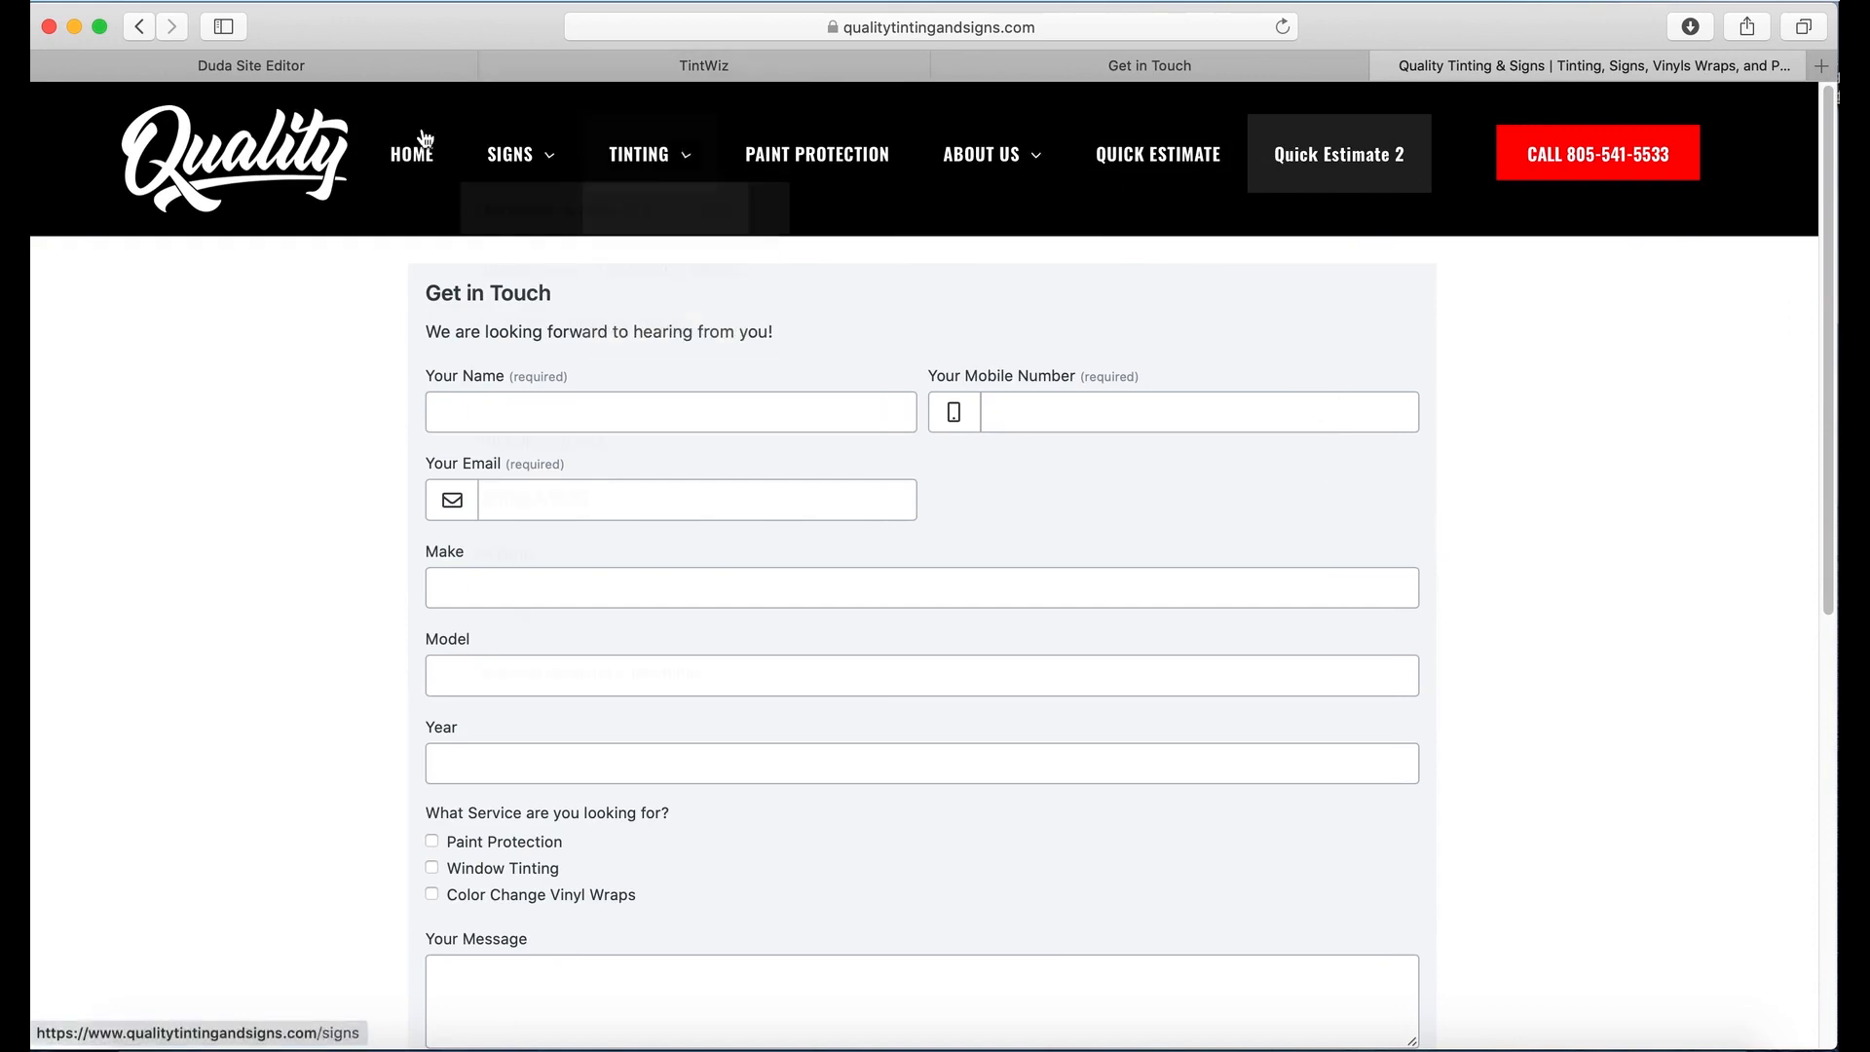
click(682, 67)
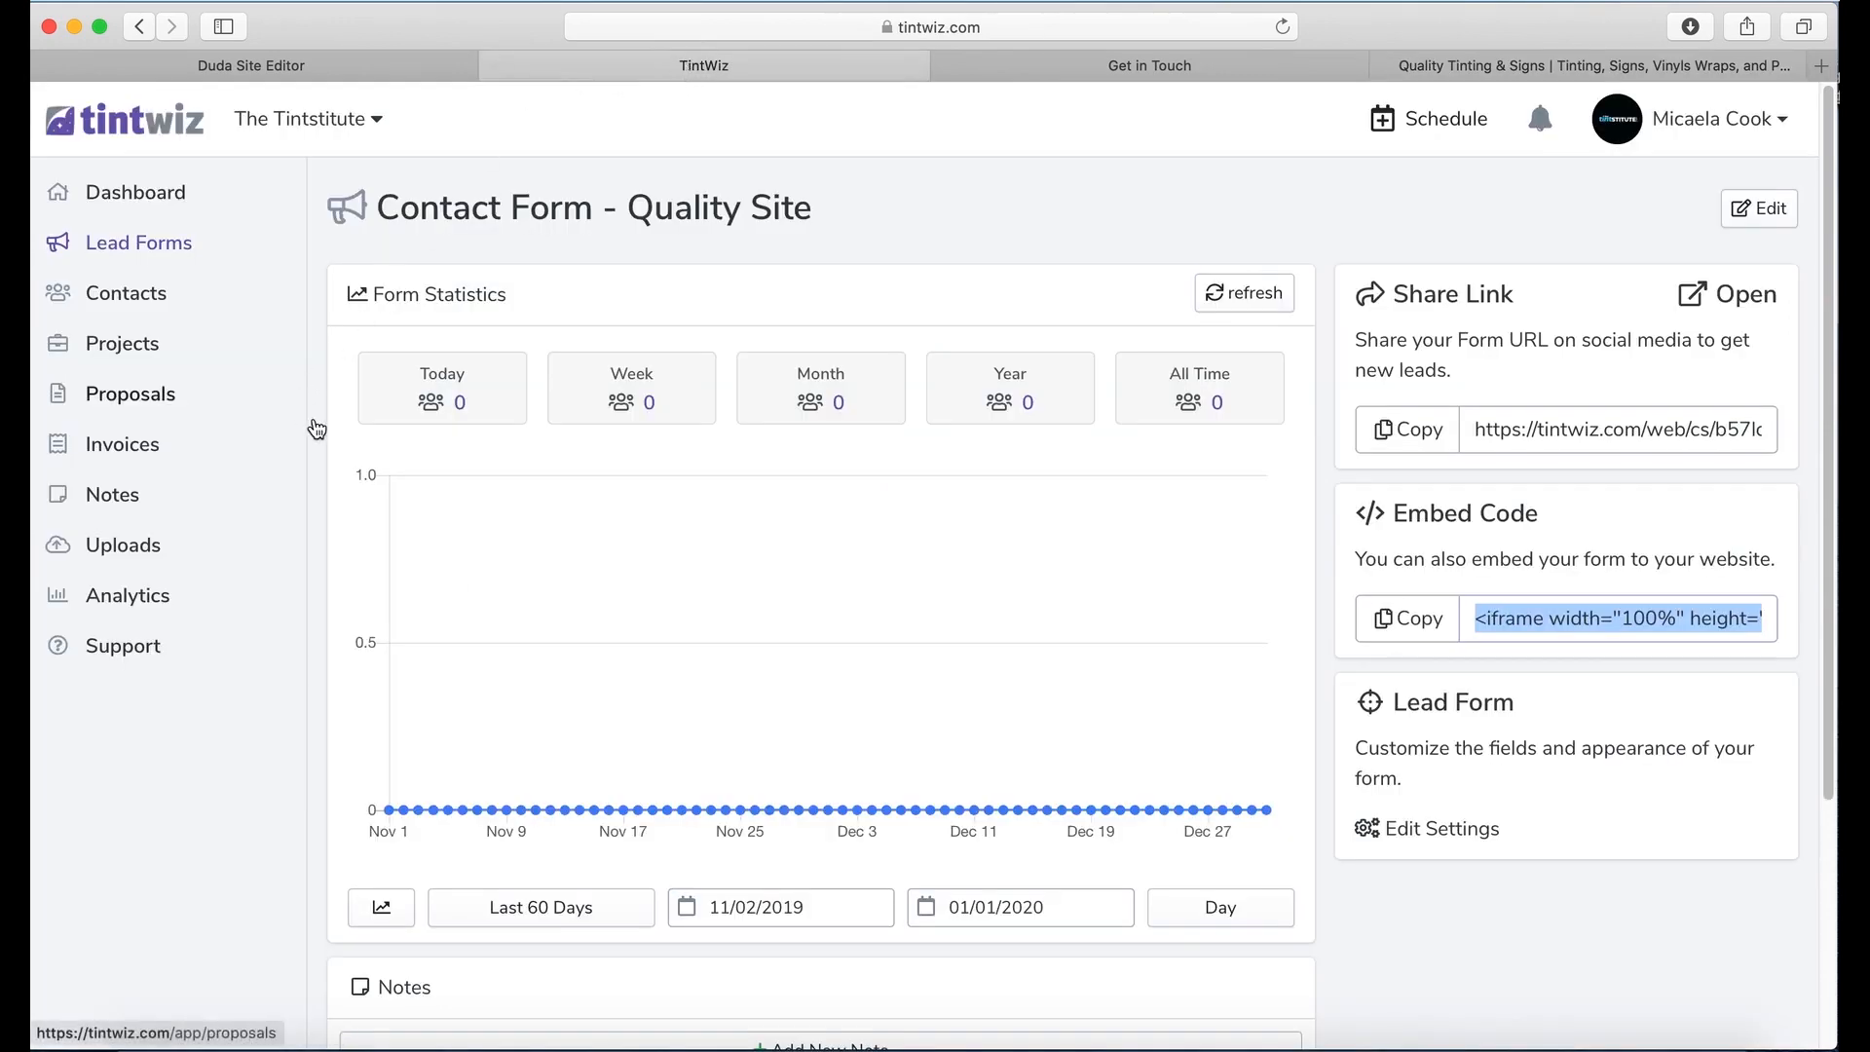
click(289, 594)
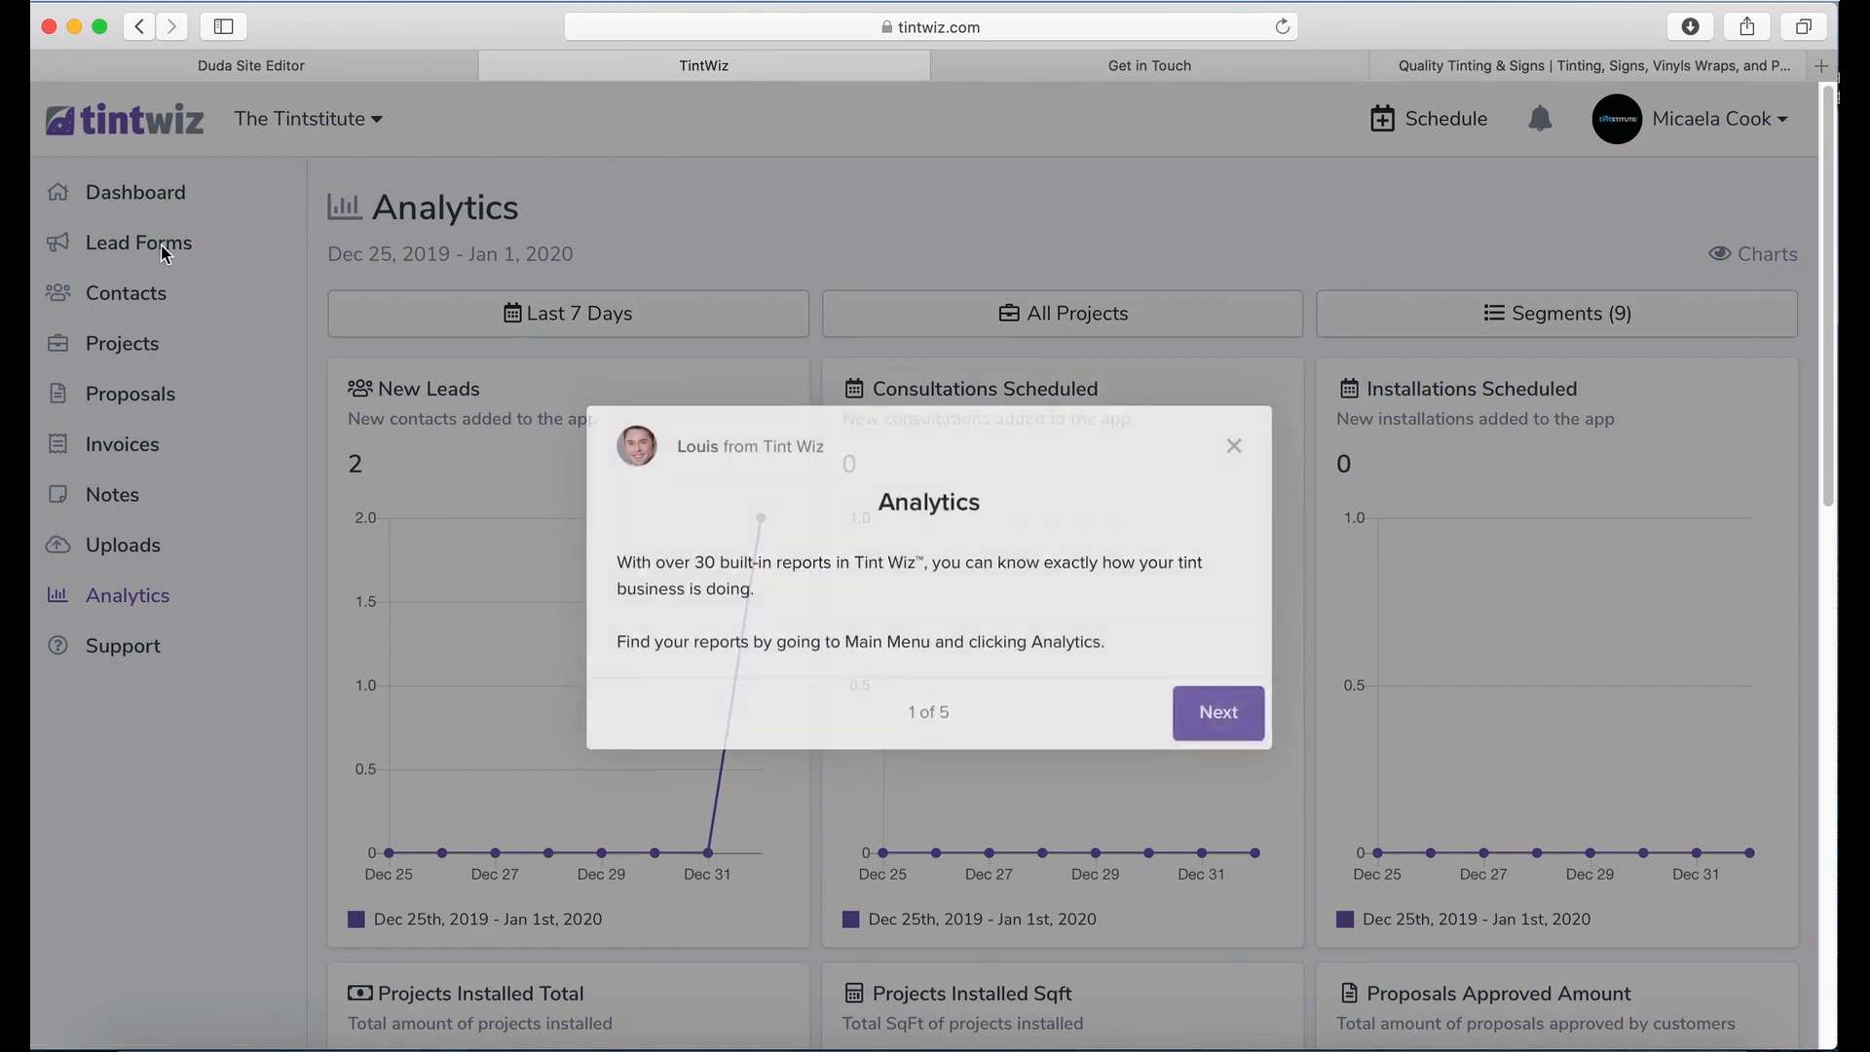
click(1234, 445)
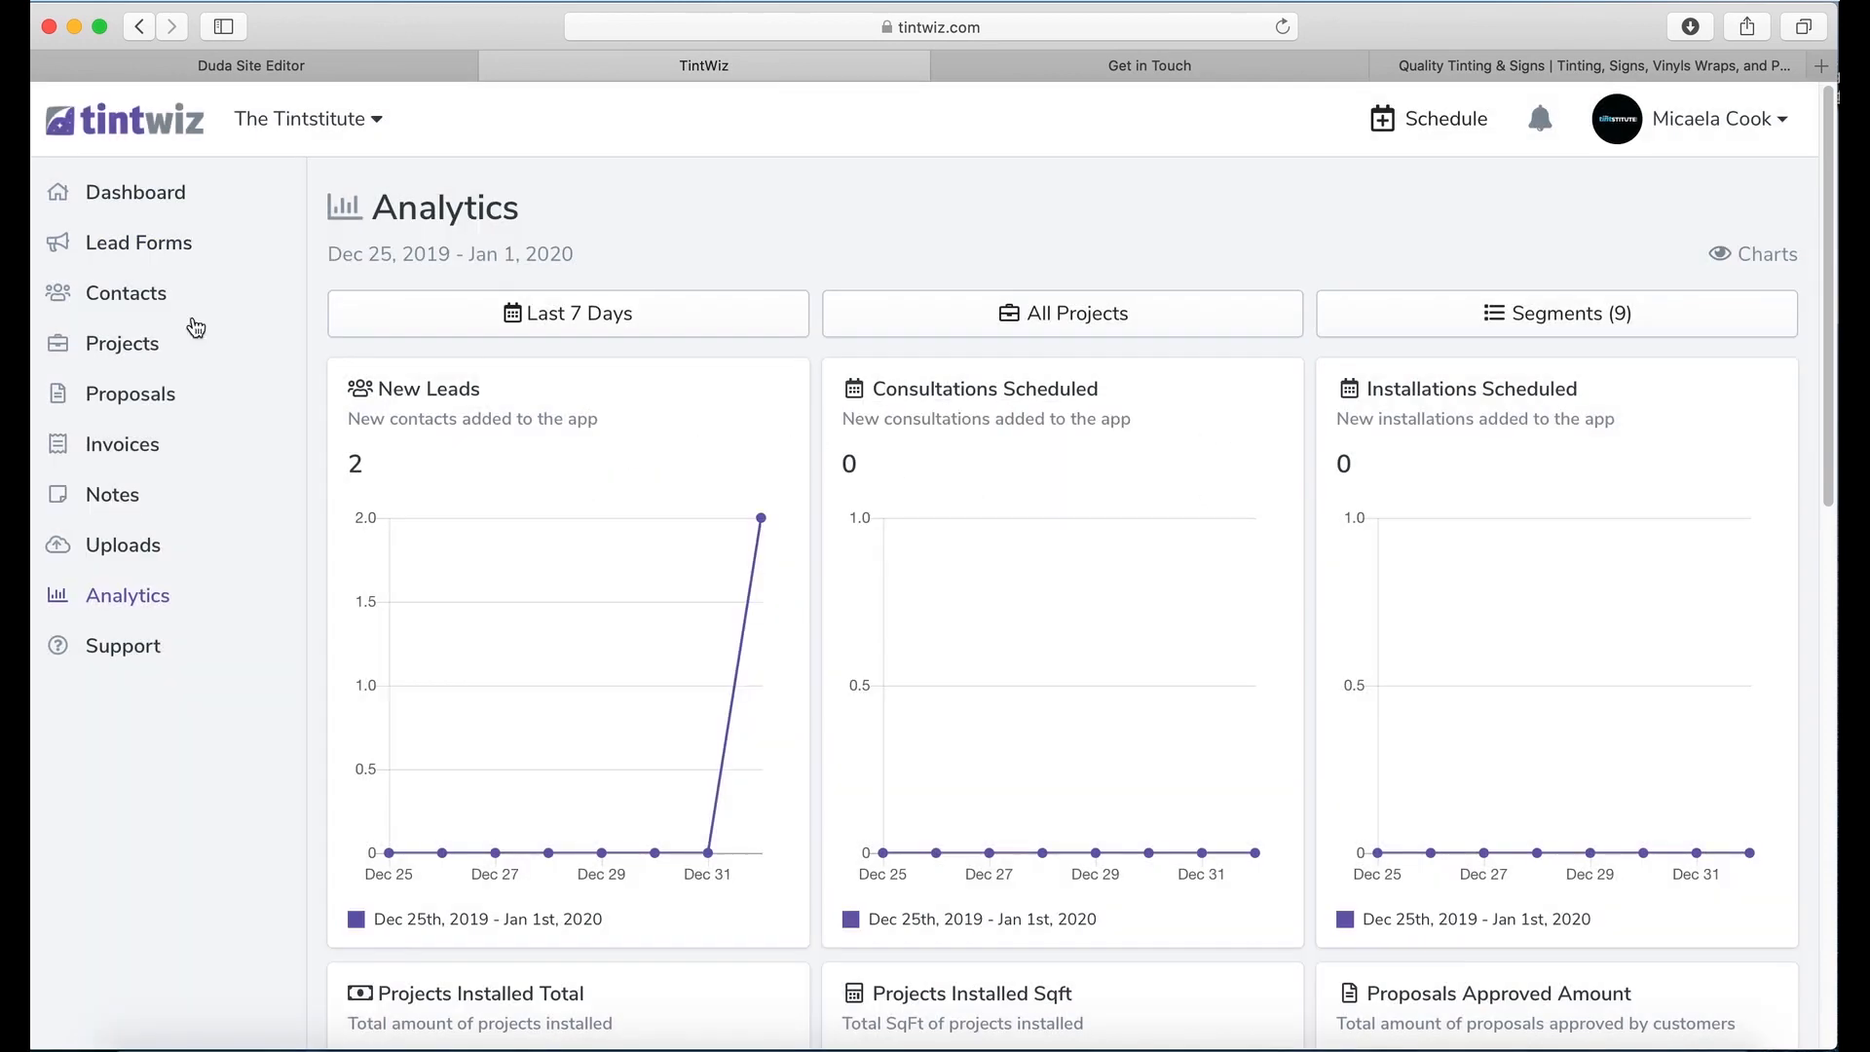
Step: Open the Contact Form - Quality Site details and reload to show 1 new lead
click(149, 259)
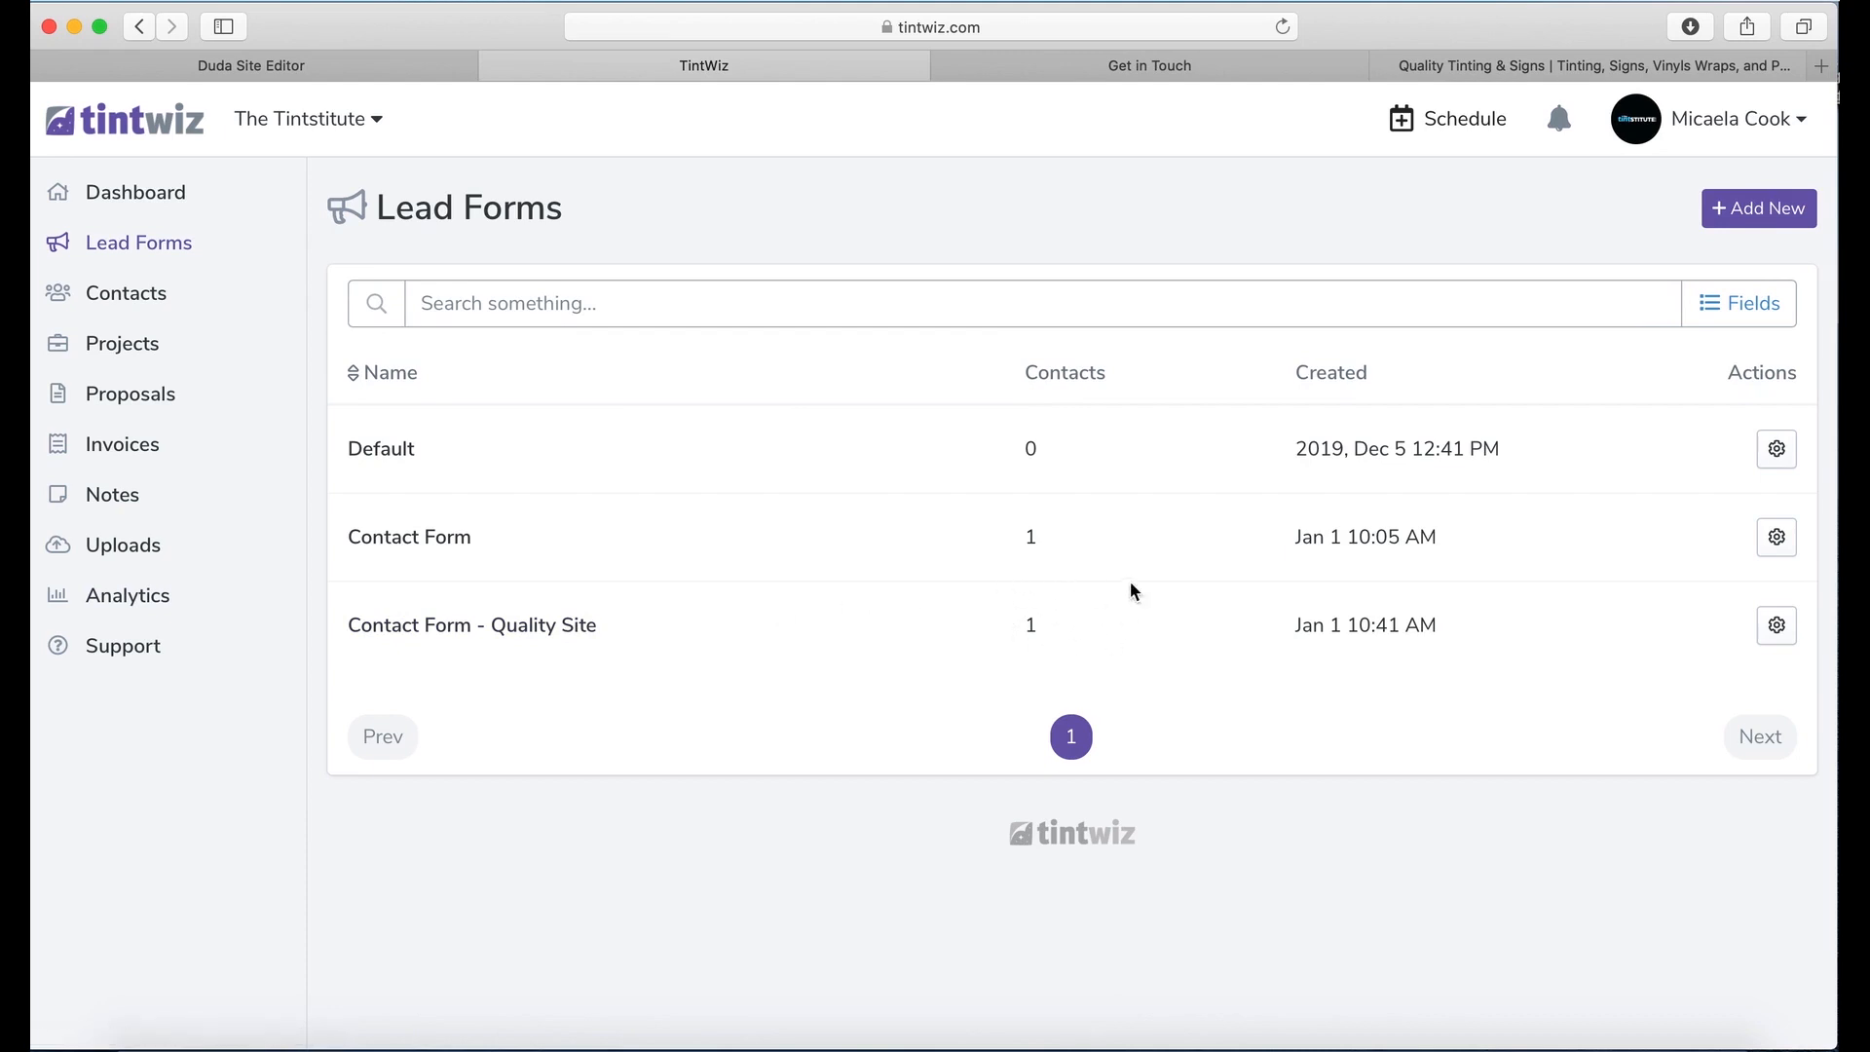
click(1780, 628)
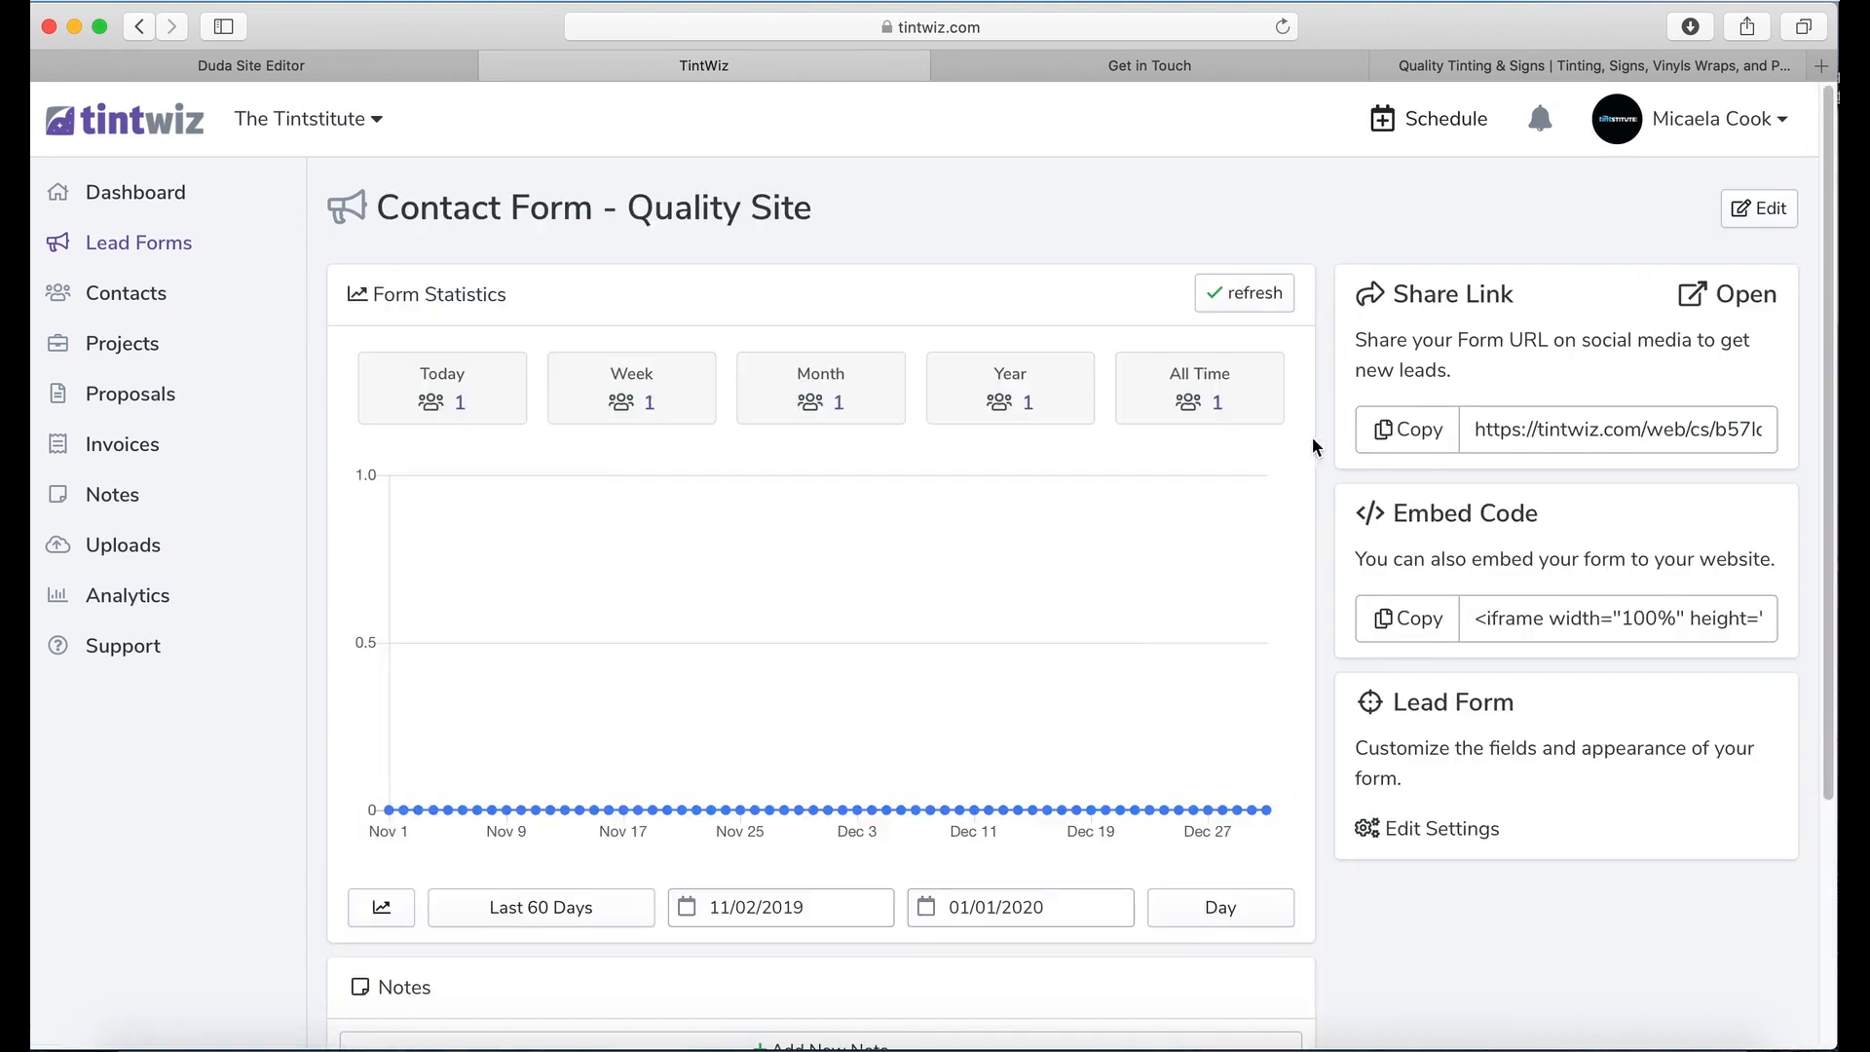
scroll(1205, 453, down, 2)
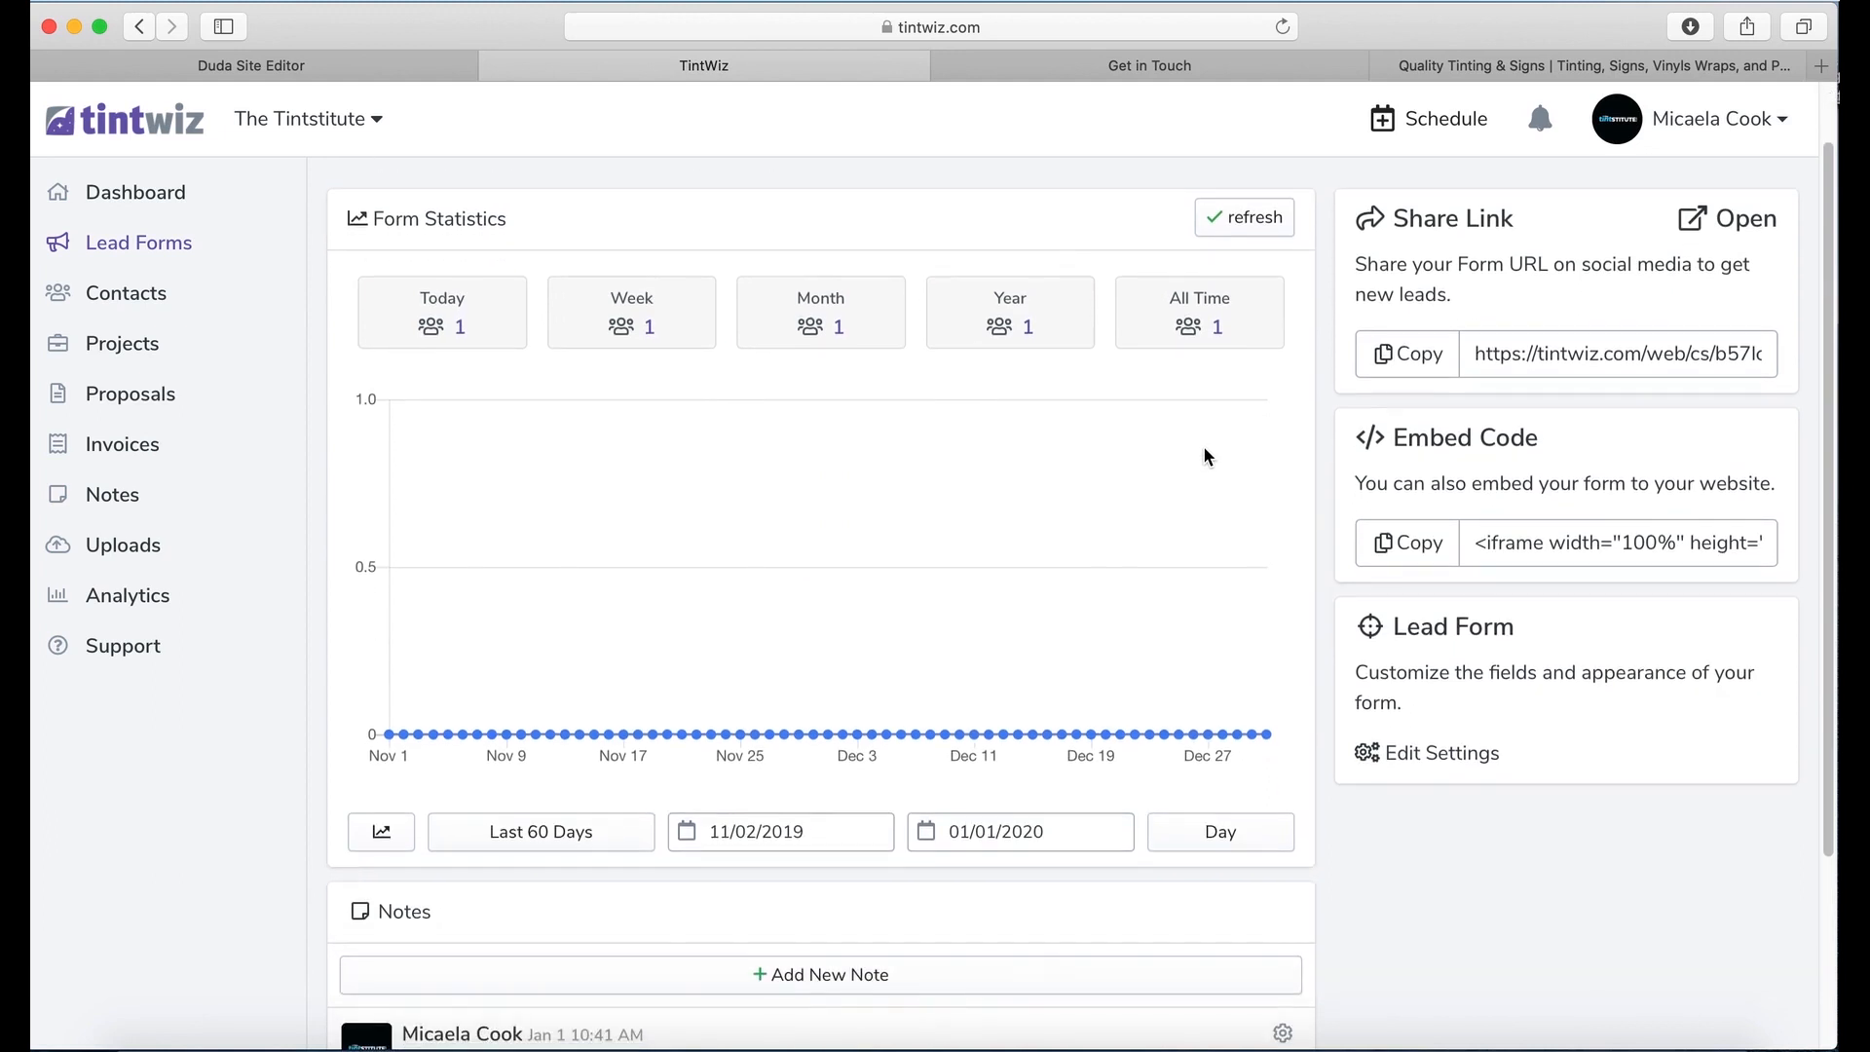
scroll(1201, 448, down, 3)
scroll(1193, 450, up, 1)
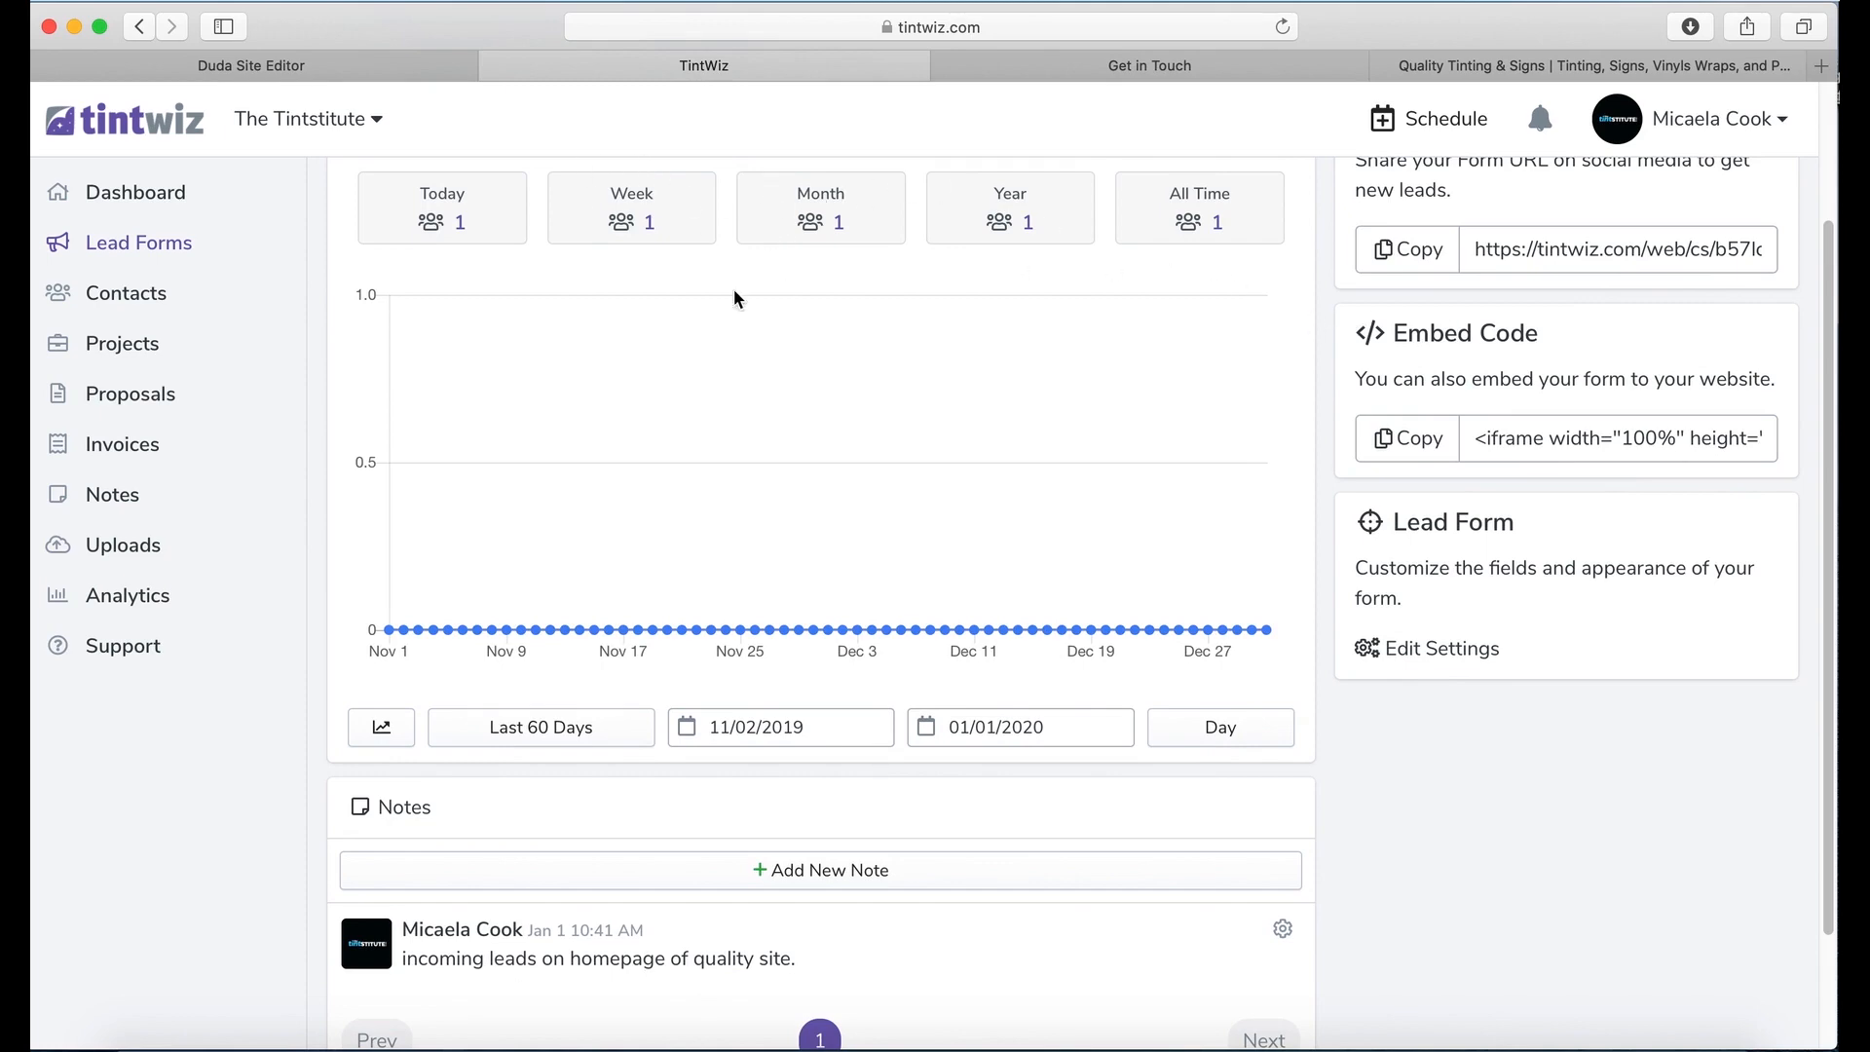
scroll(867, 424, down, 3)
scroll(868, 411, up, 5)
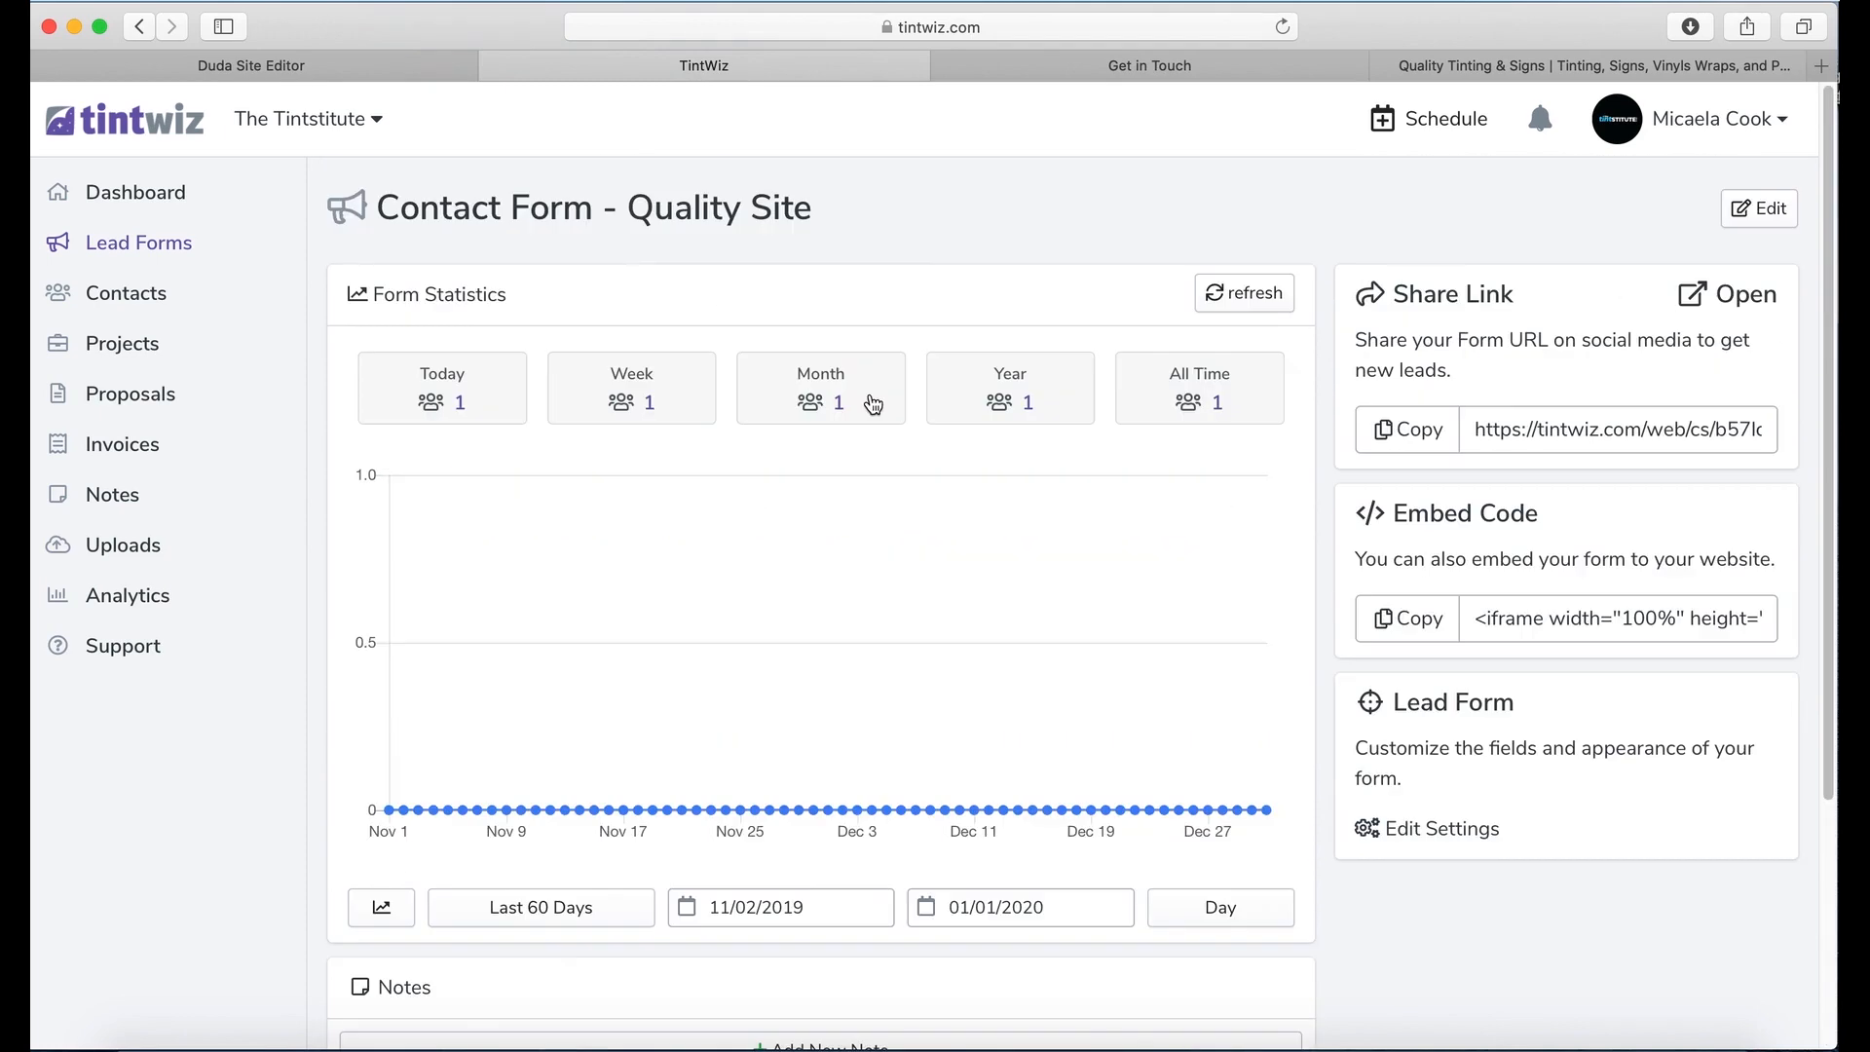
click(1282, 27)
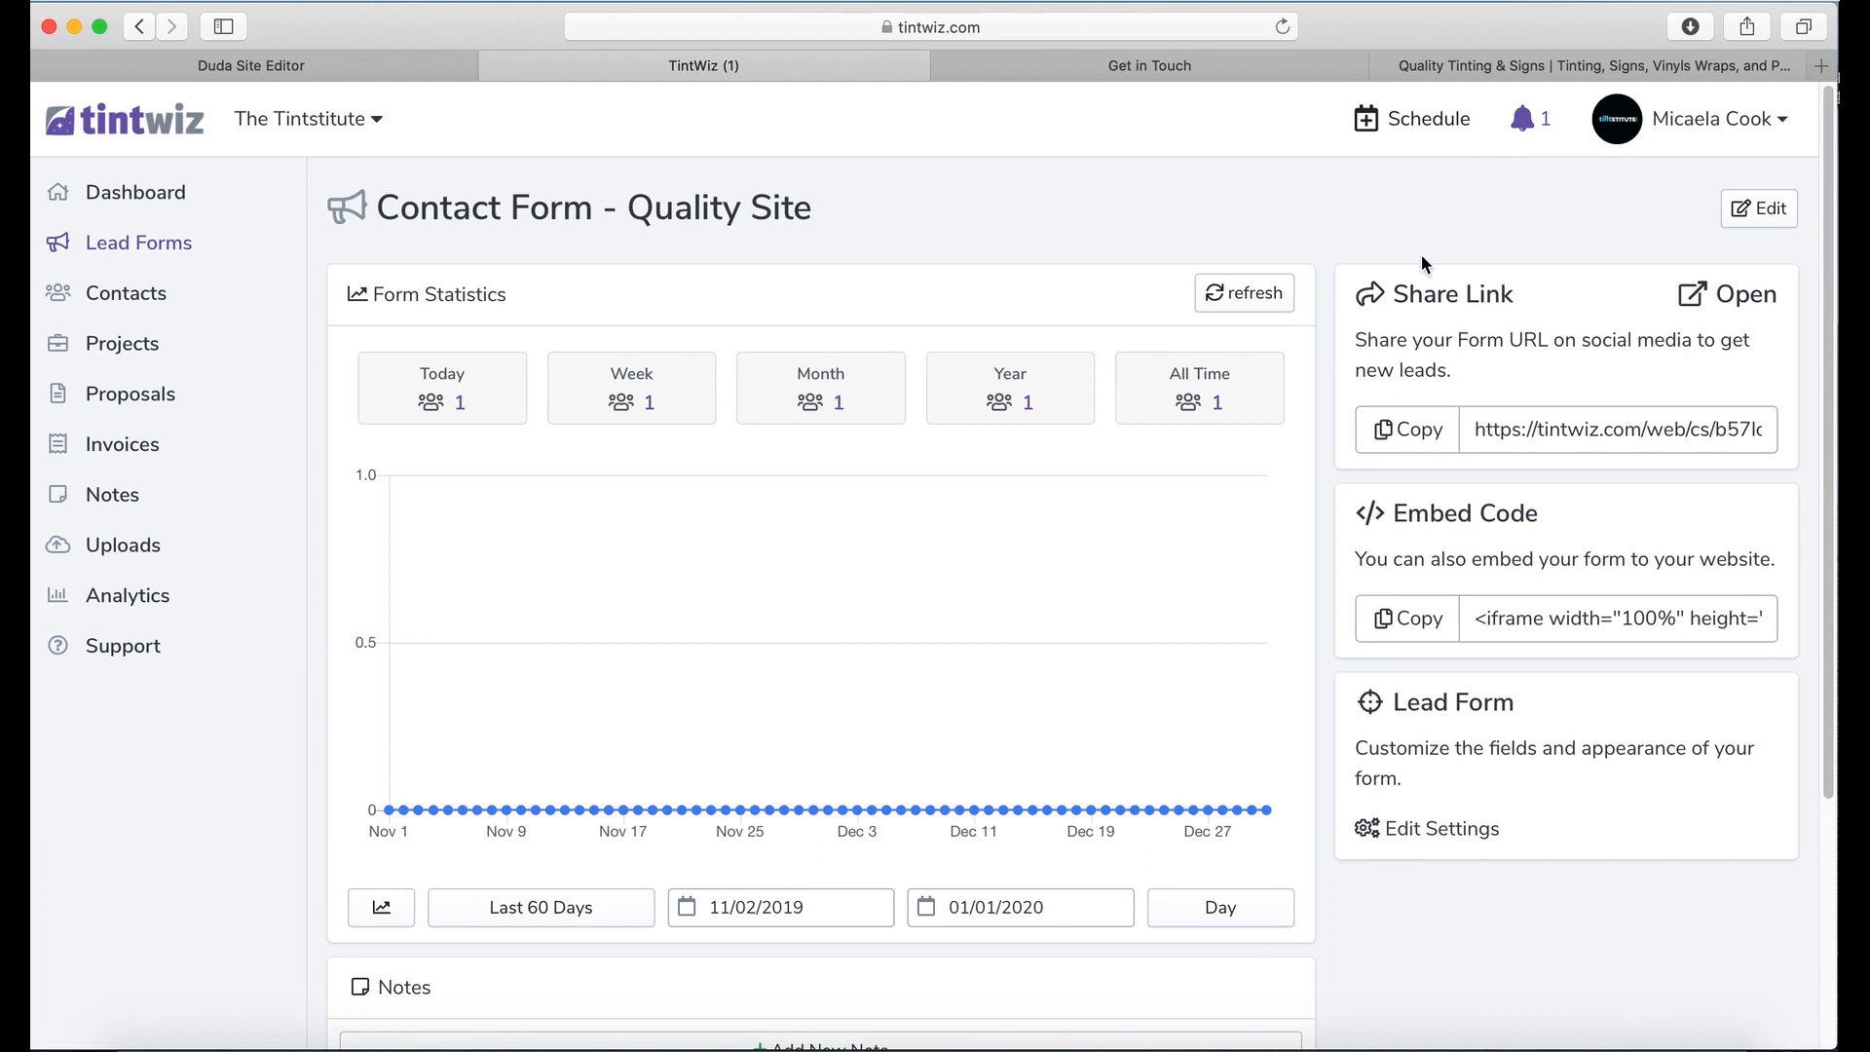
Step: From the notifications, open the New Lead's contact record
click(1531, 121)
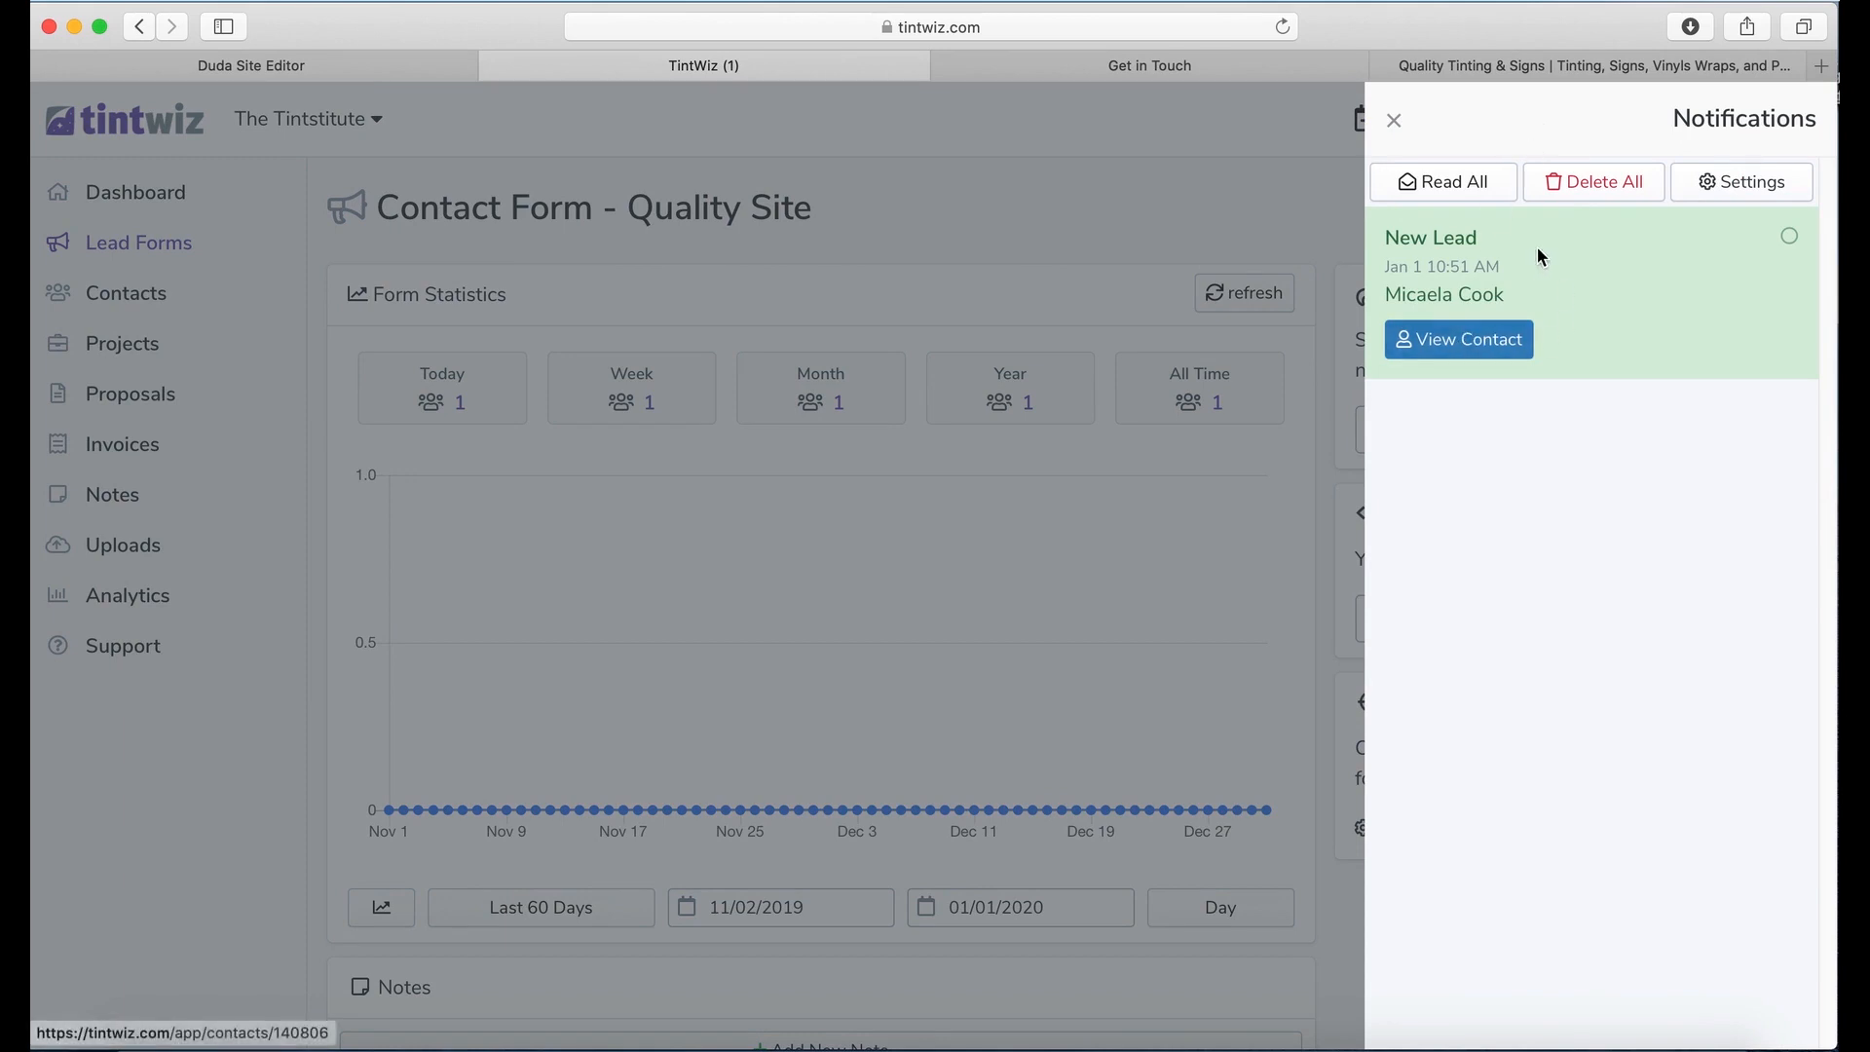
click(1449, 341)
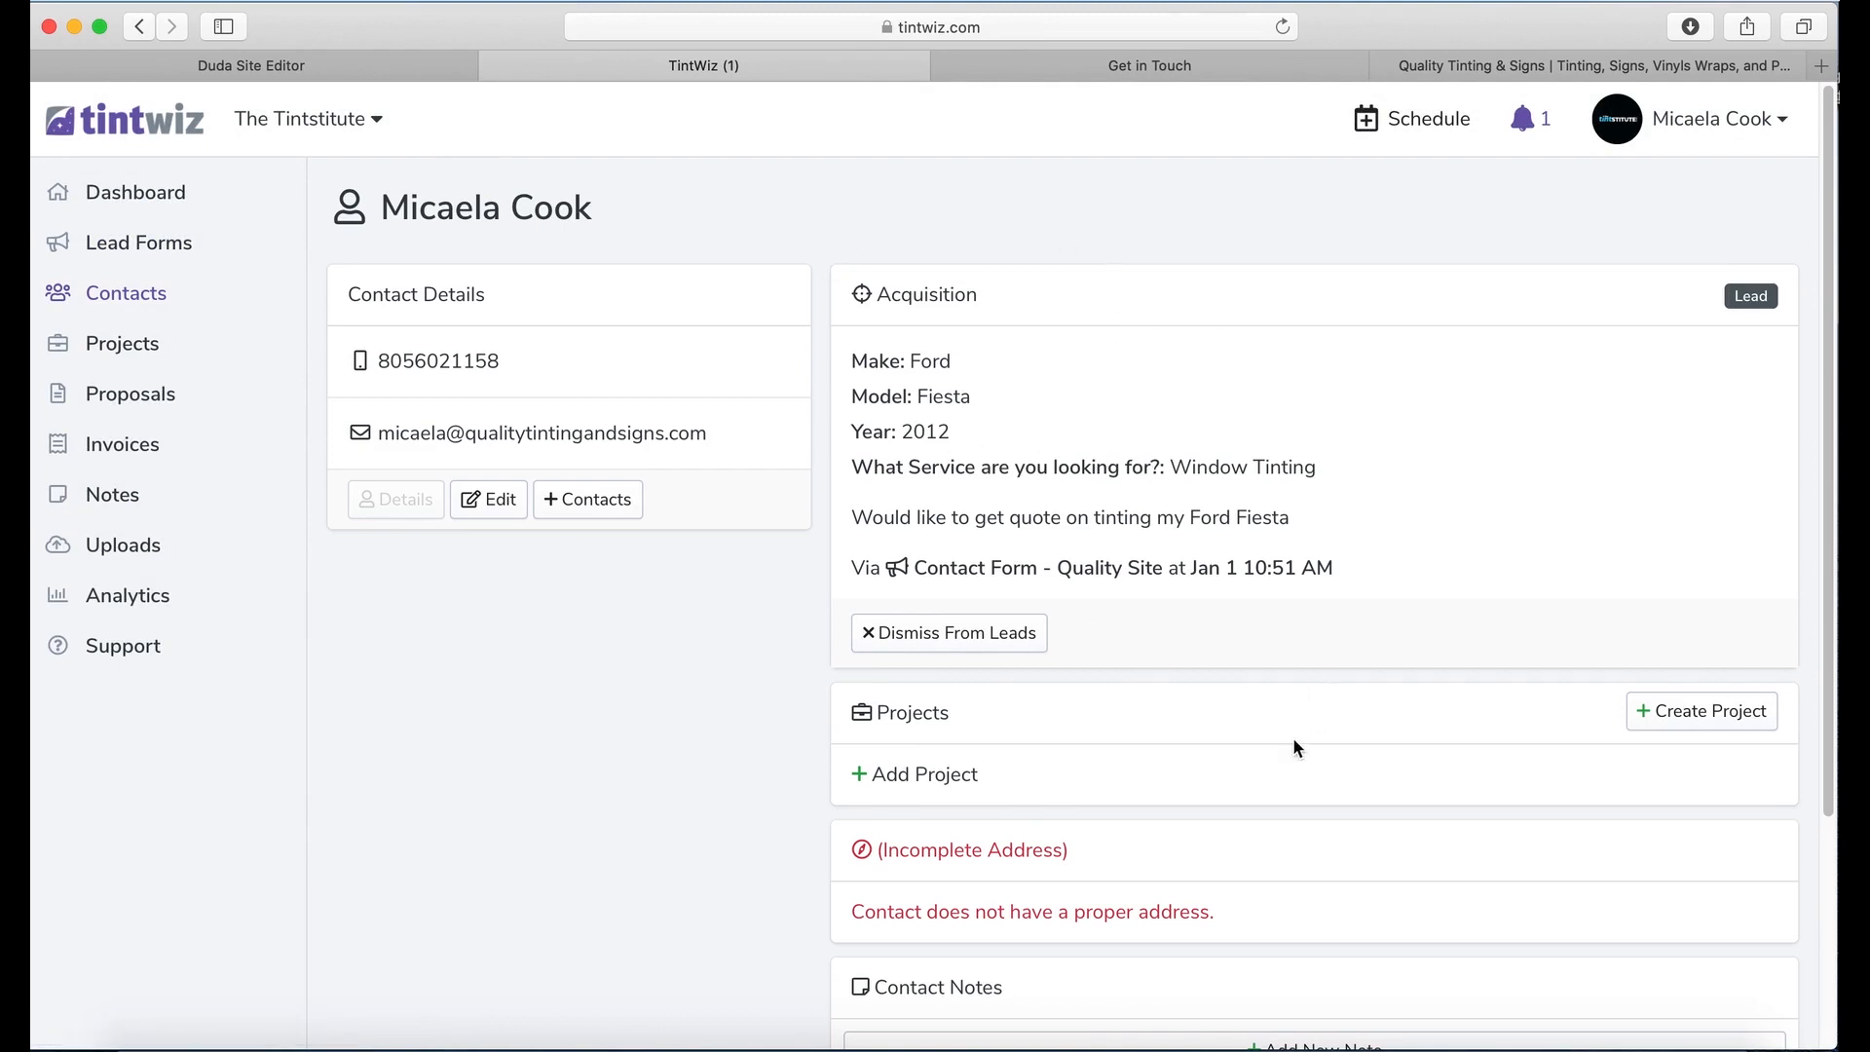
Step: Scroll the new lead's contact page to review Acquisition details and the Projects section
scroll(1288, 752, down, 2)
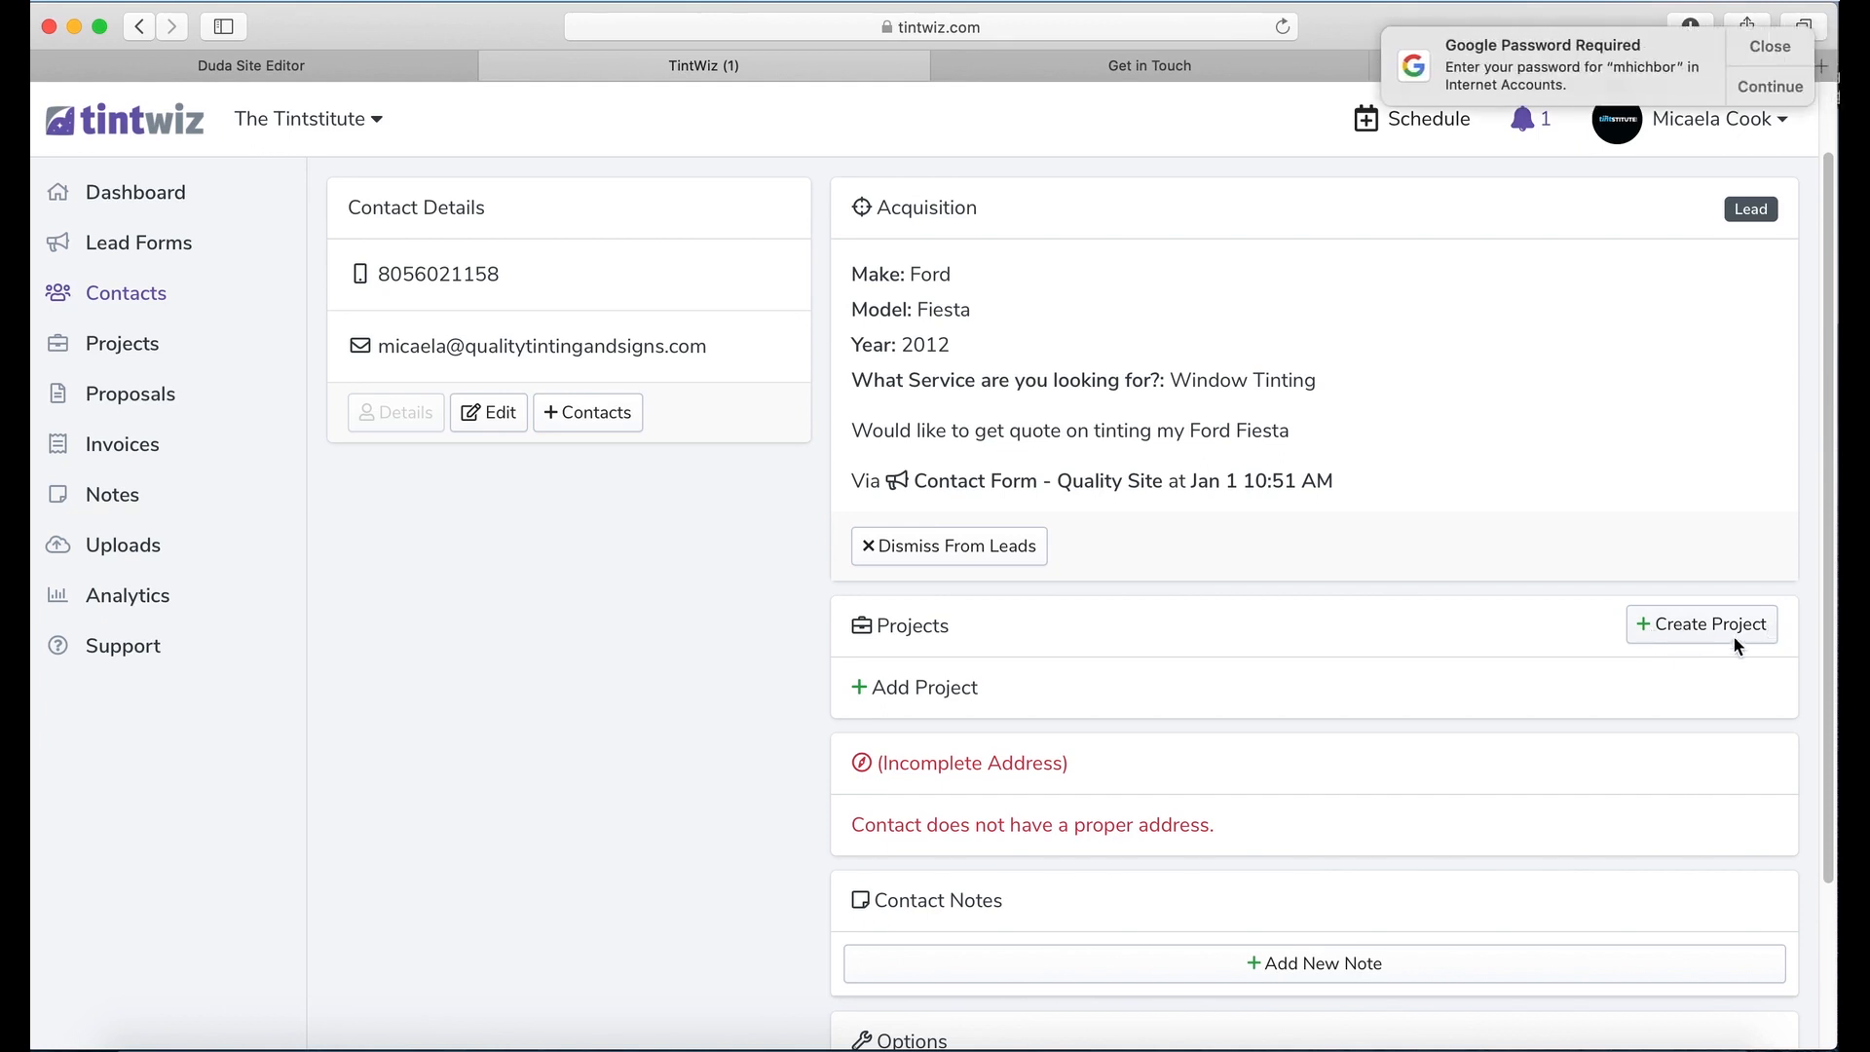
scroll(1724, 630, down, 1)
Step: Start an Automotive project for the lead's black 2012 Ford Fiesta
click(1712, 582)
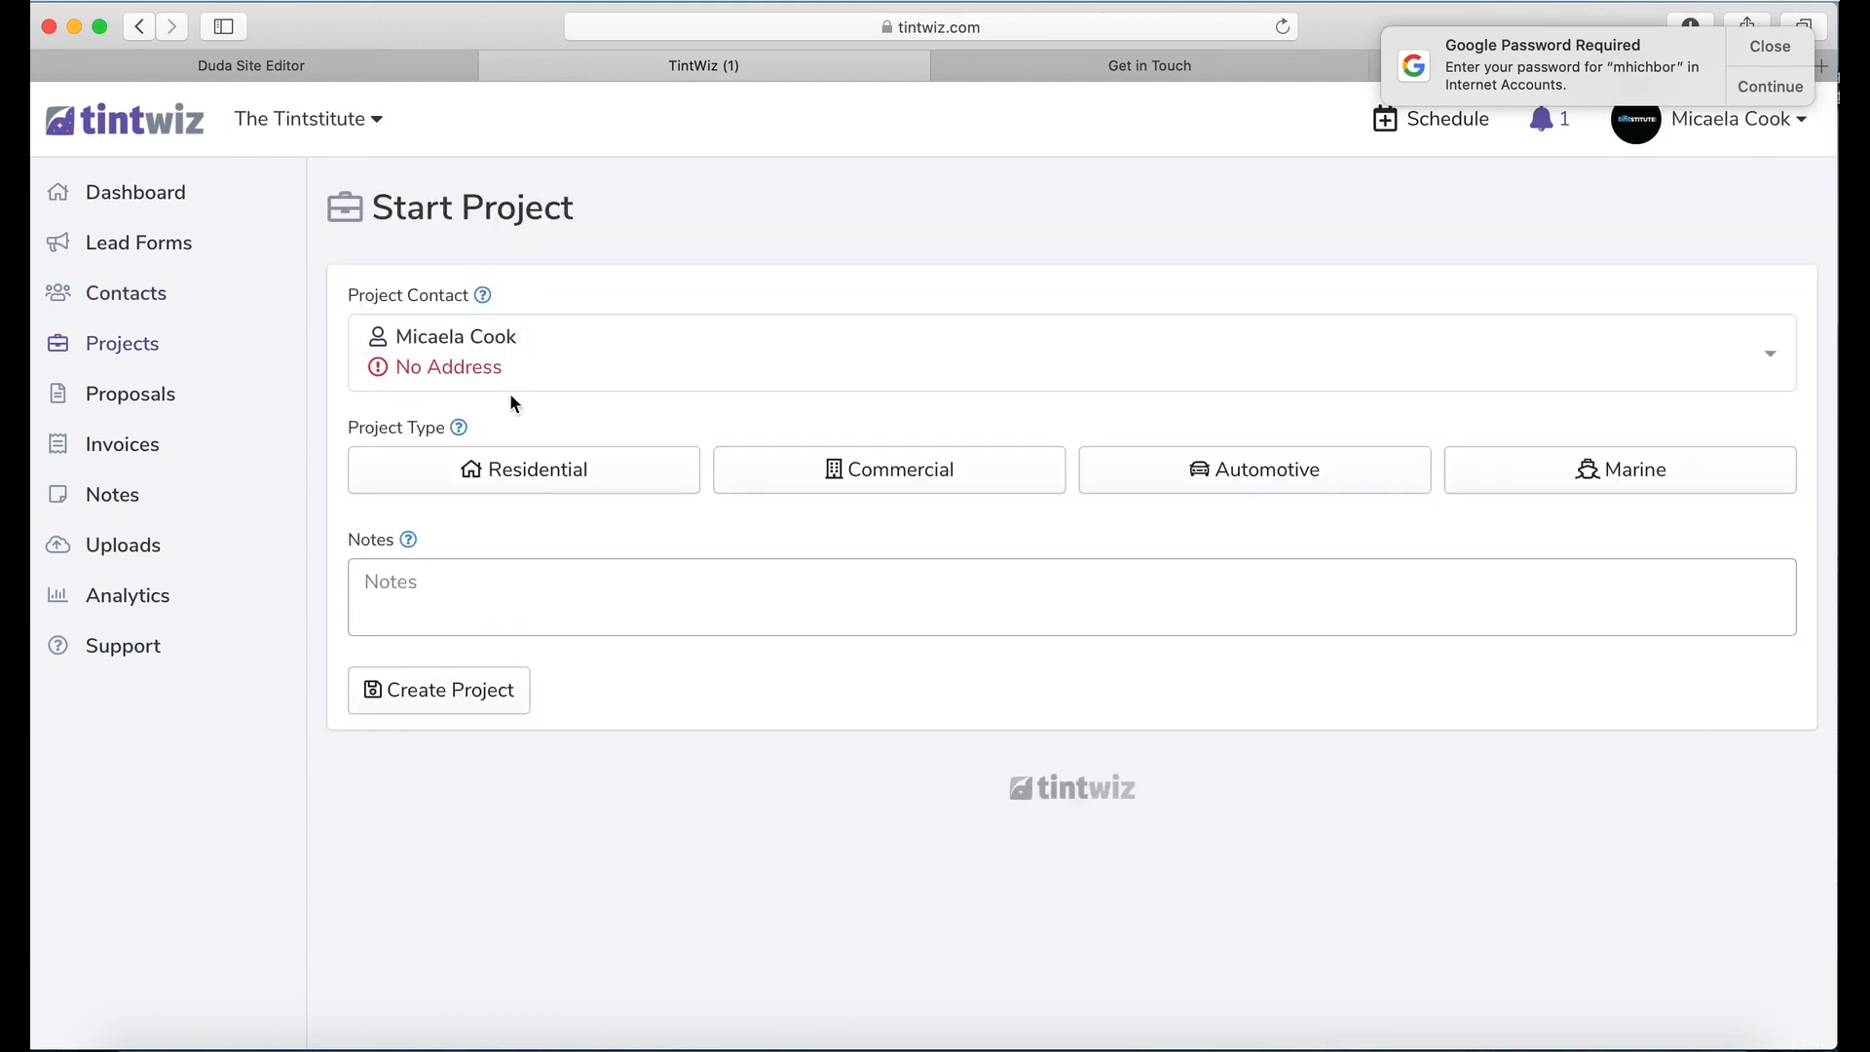
click(1219, 468)
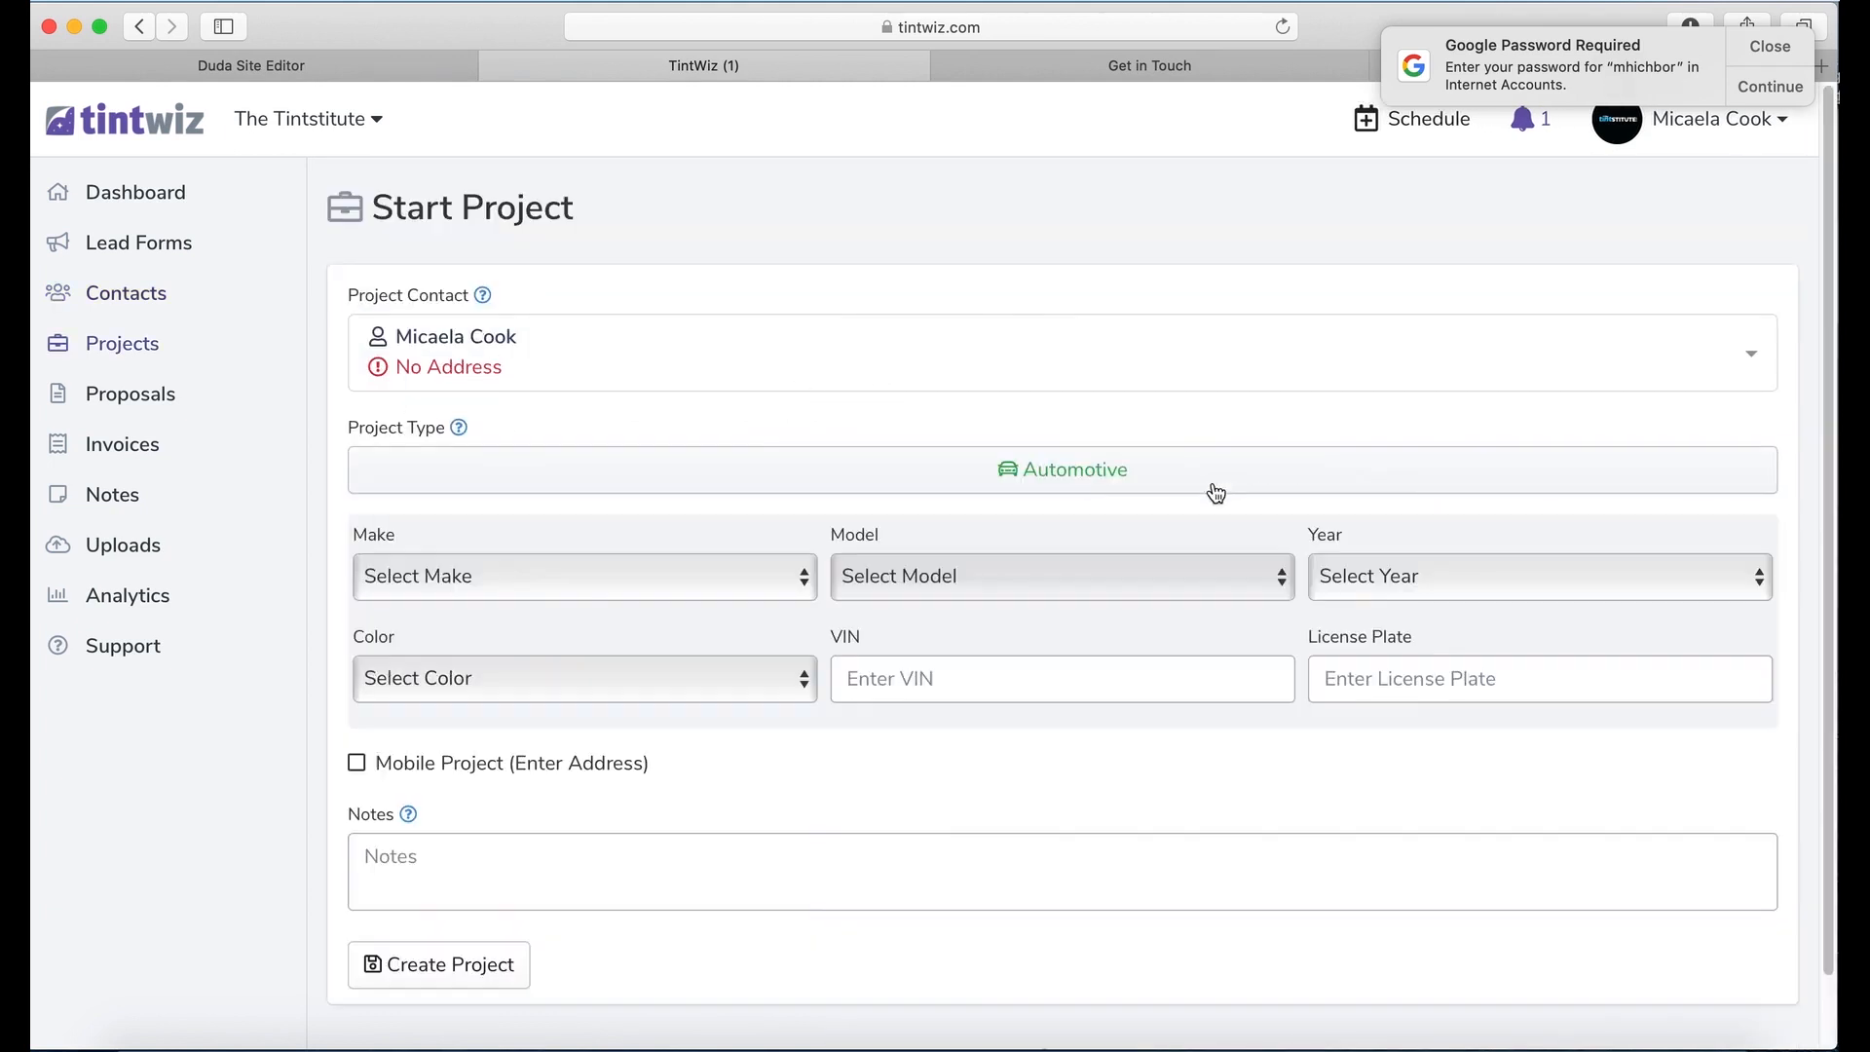
click(581, 575)
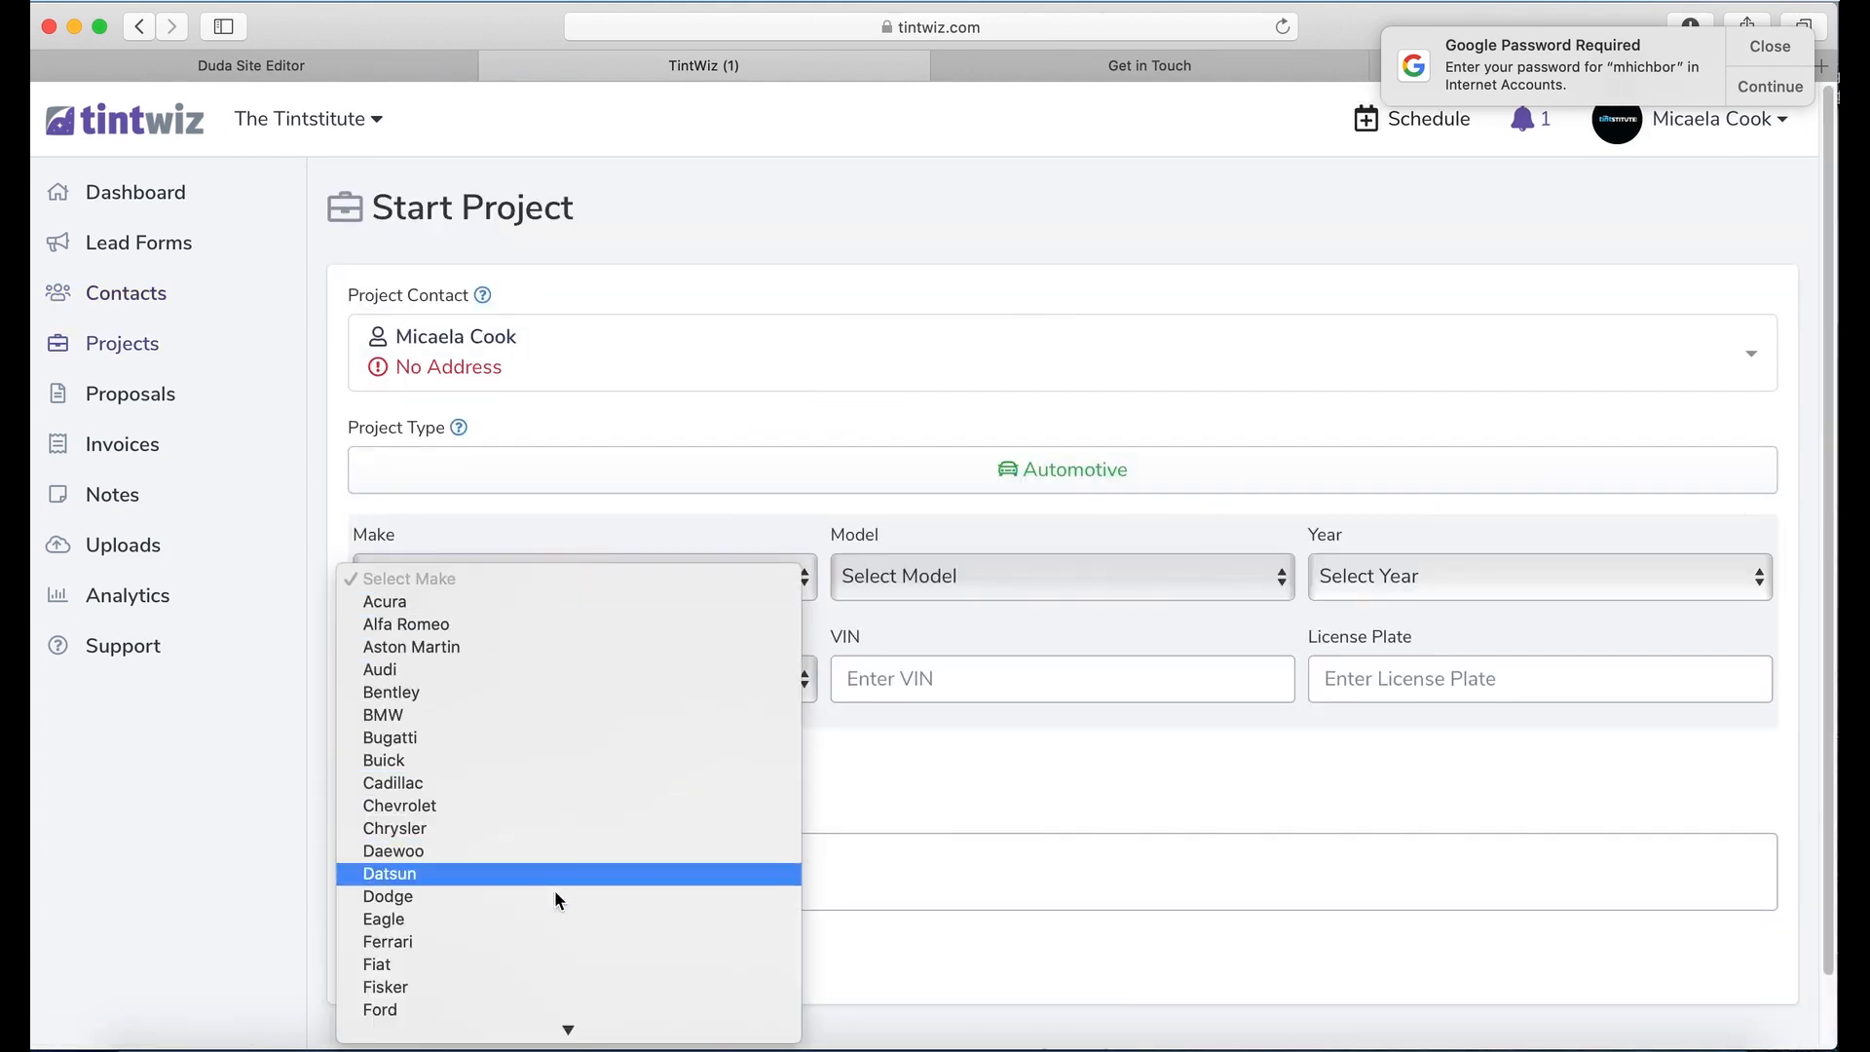
key(Return)
click(1026, 588)
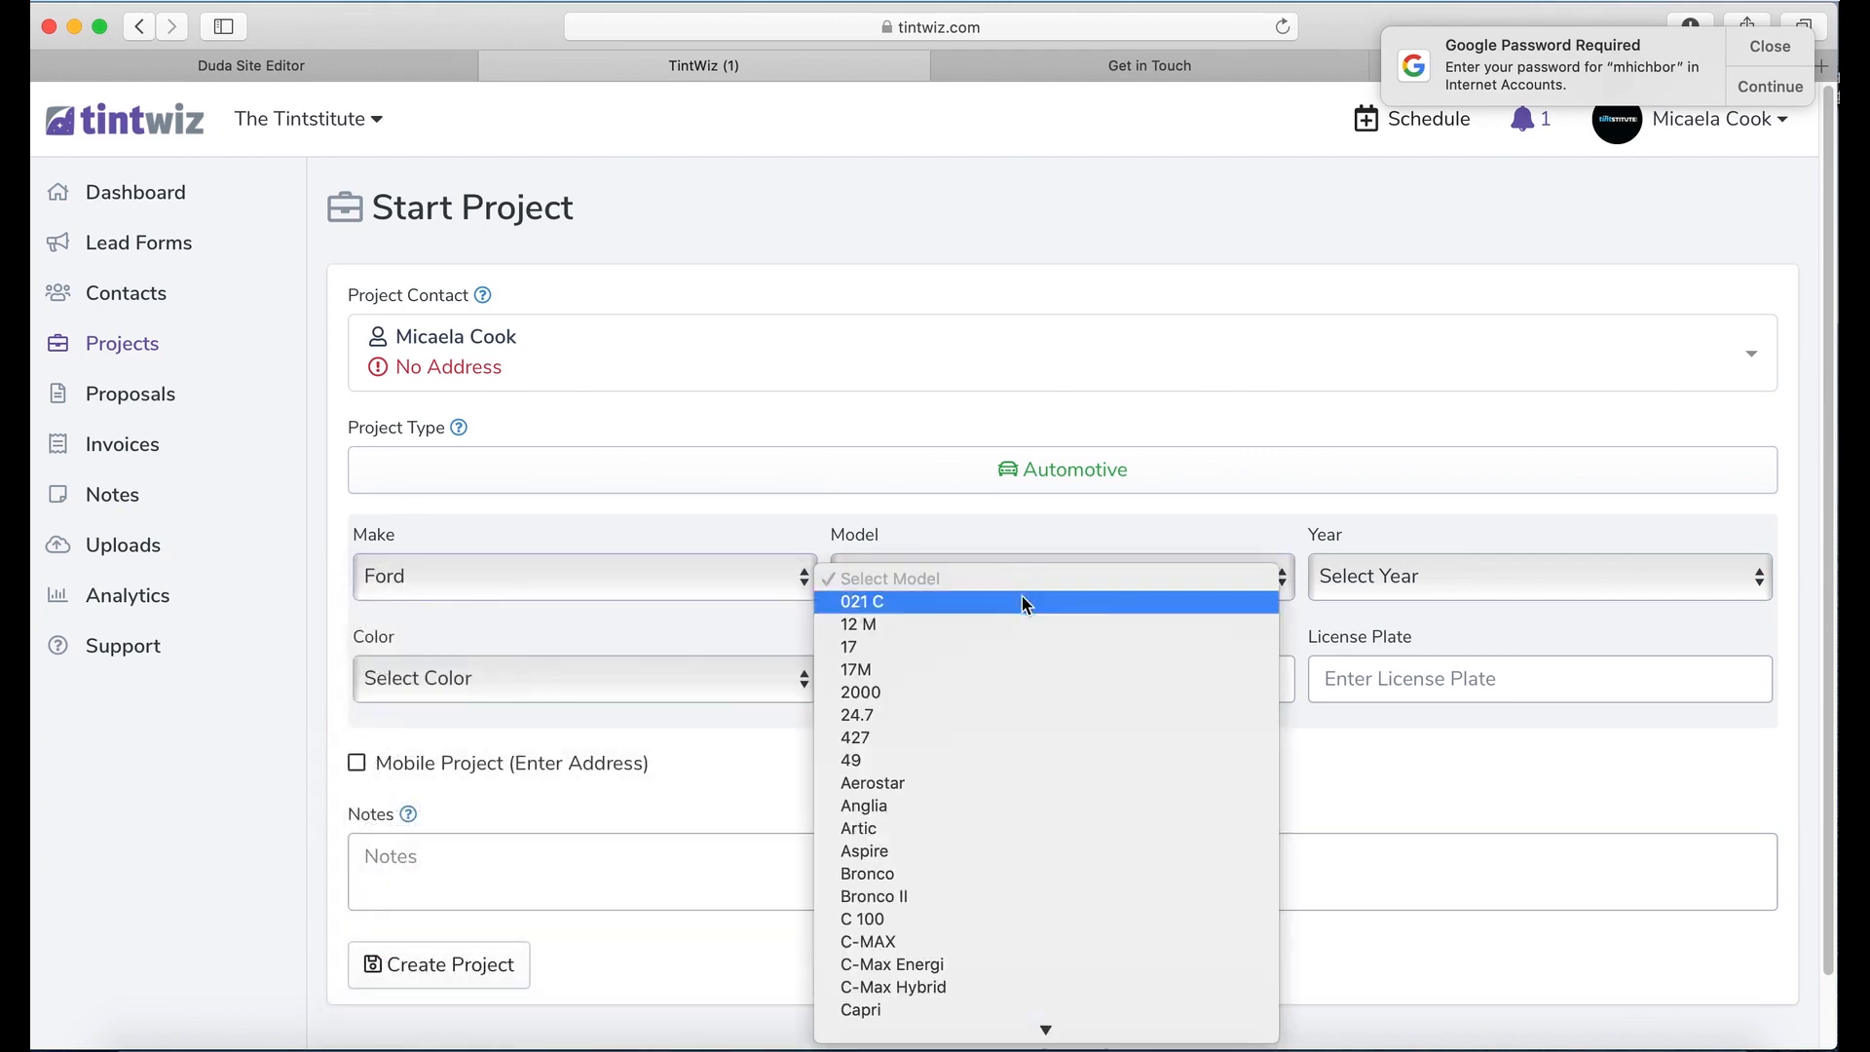
scroll(974, 840, down, 10)
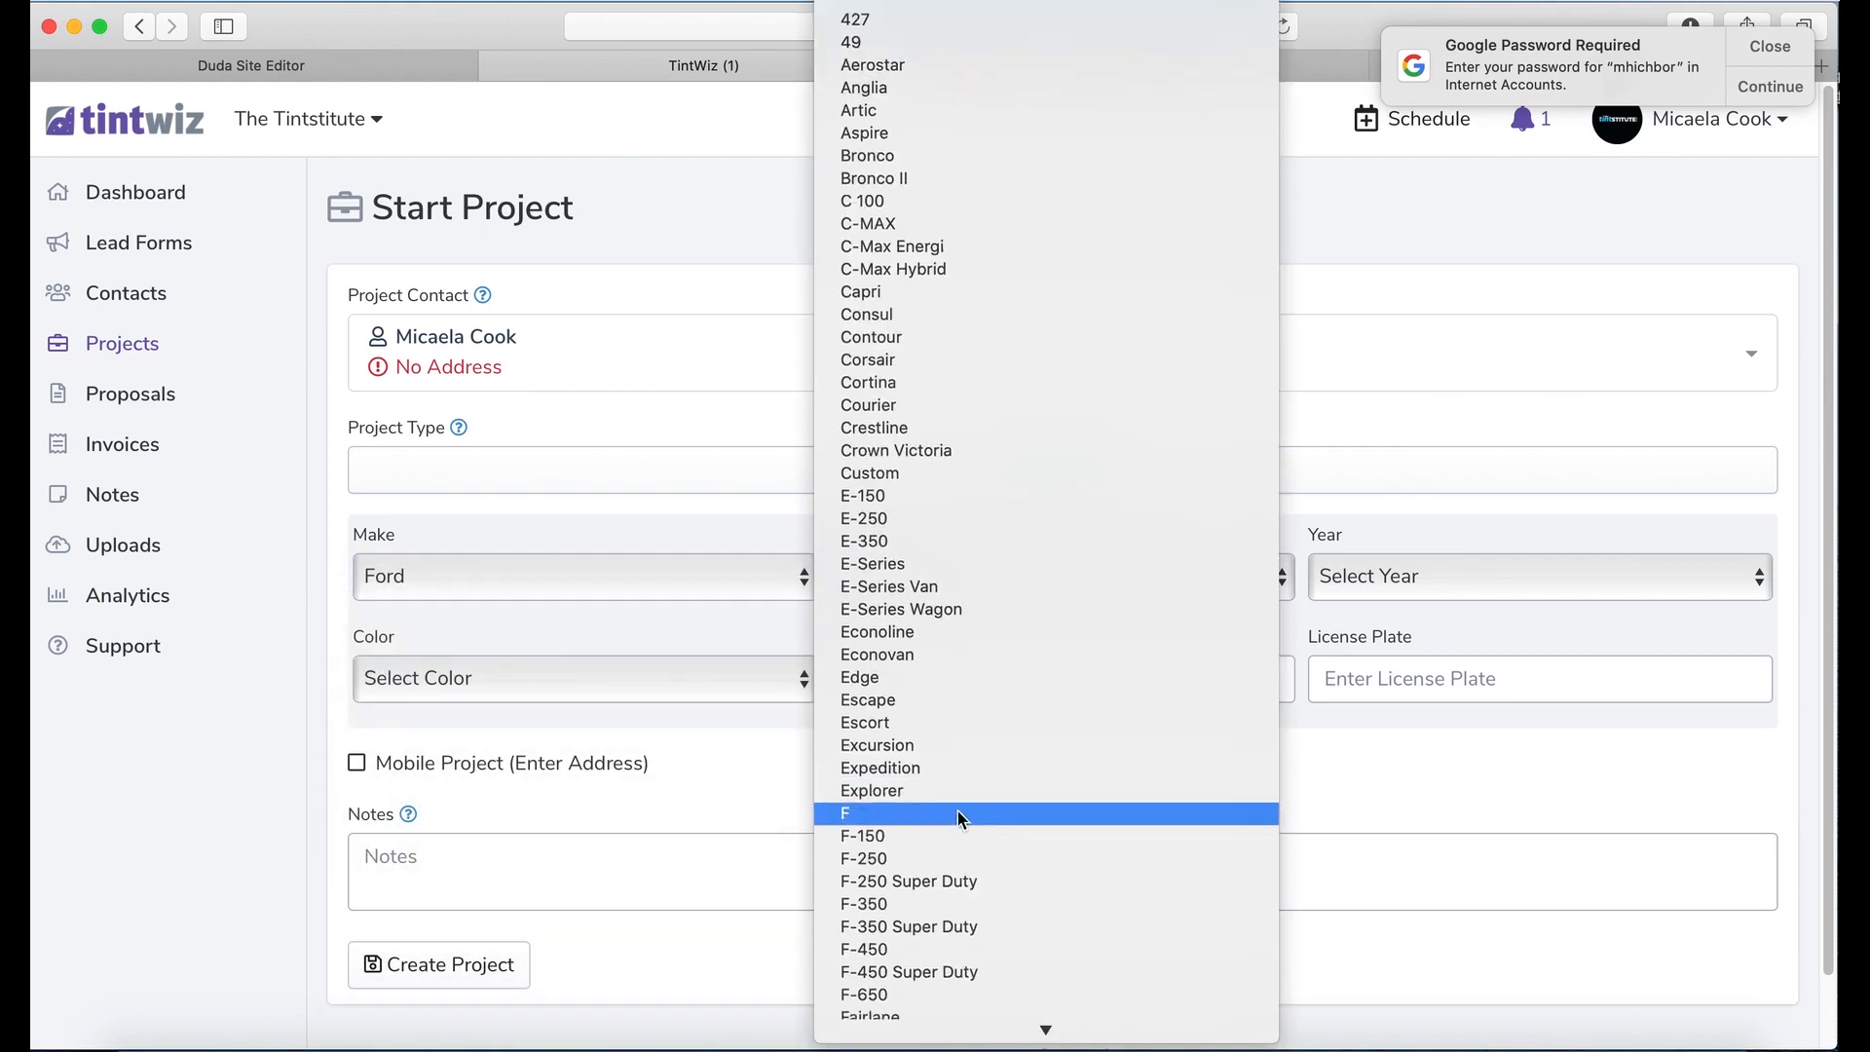
click(954, 870)
click(1379, 587)
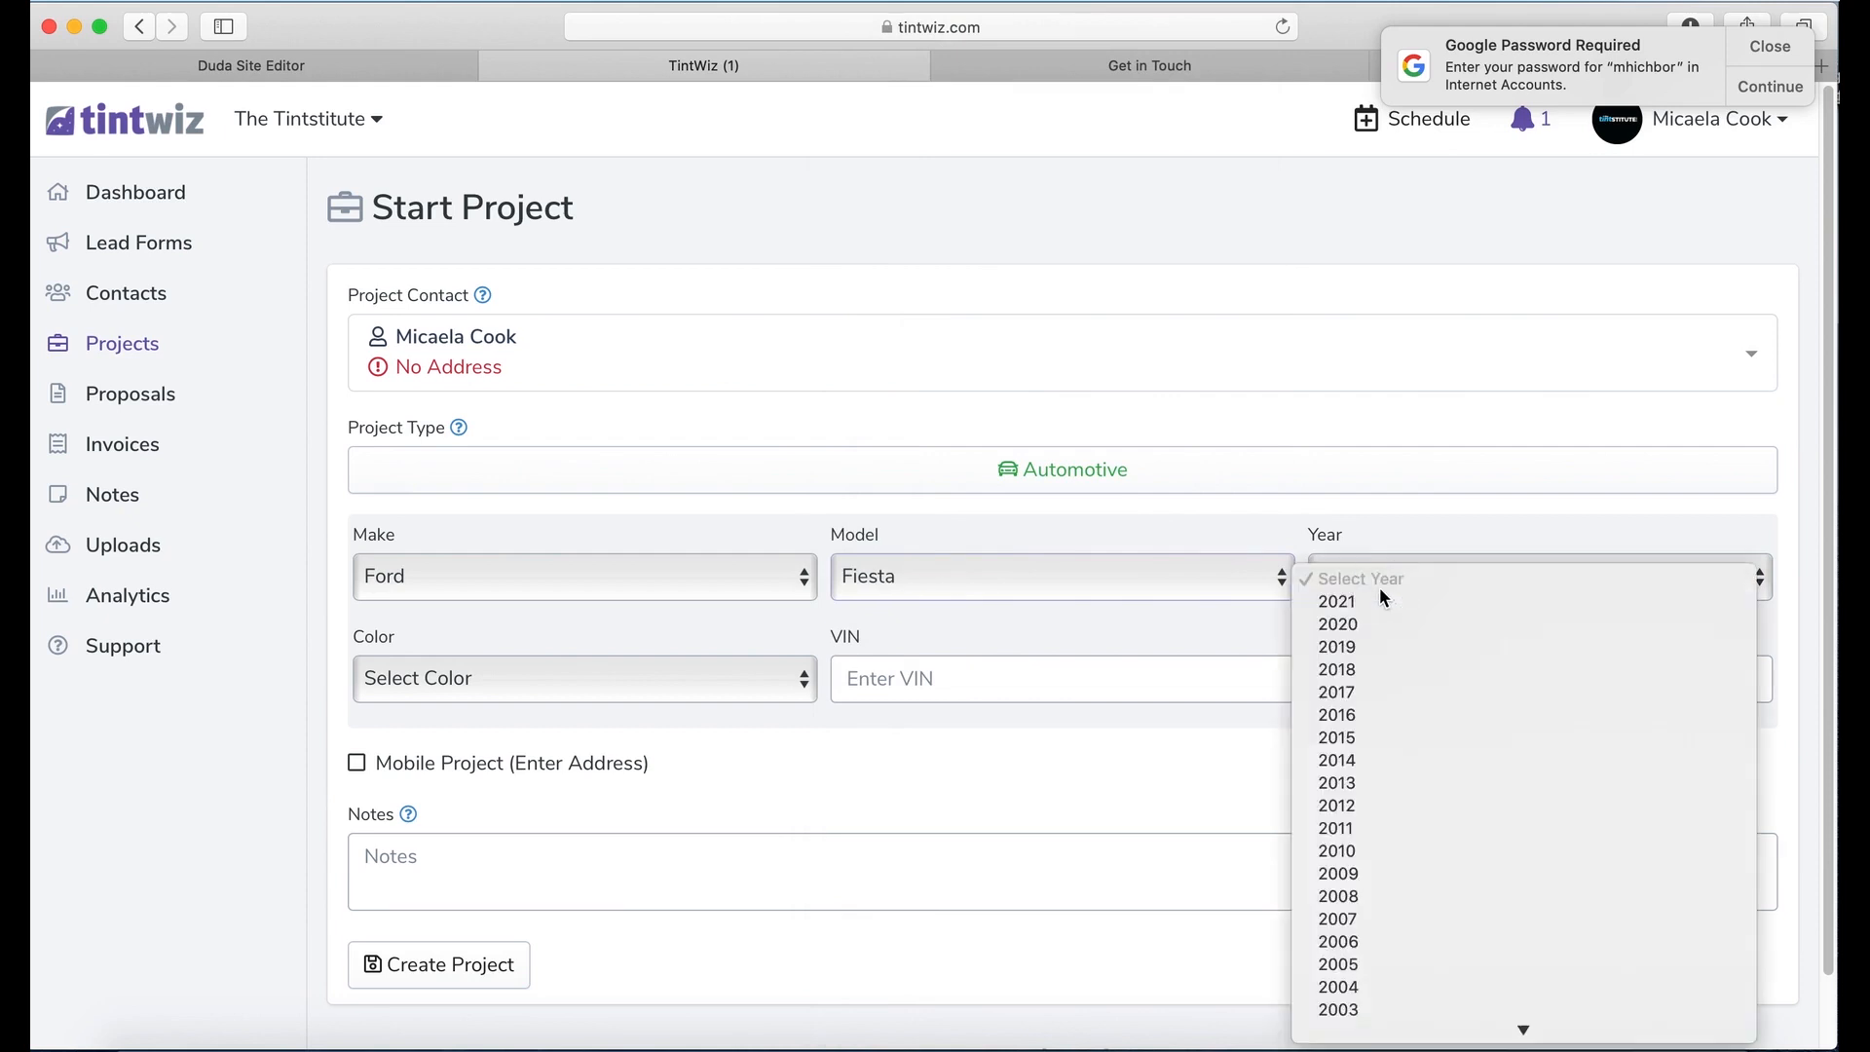
click(1363, 805)
click(725, 698)
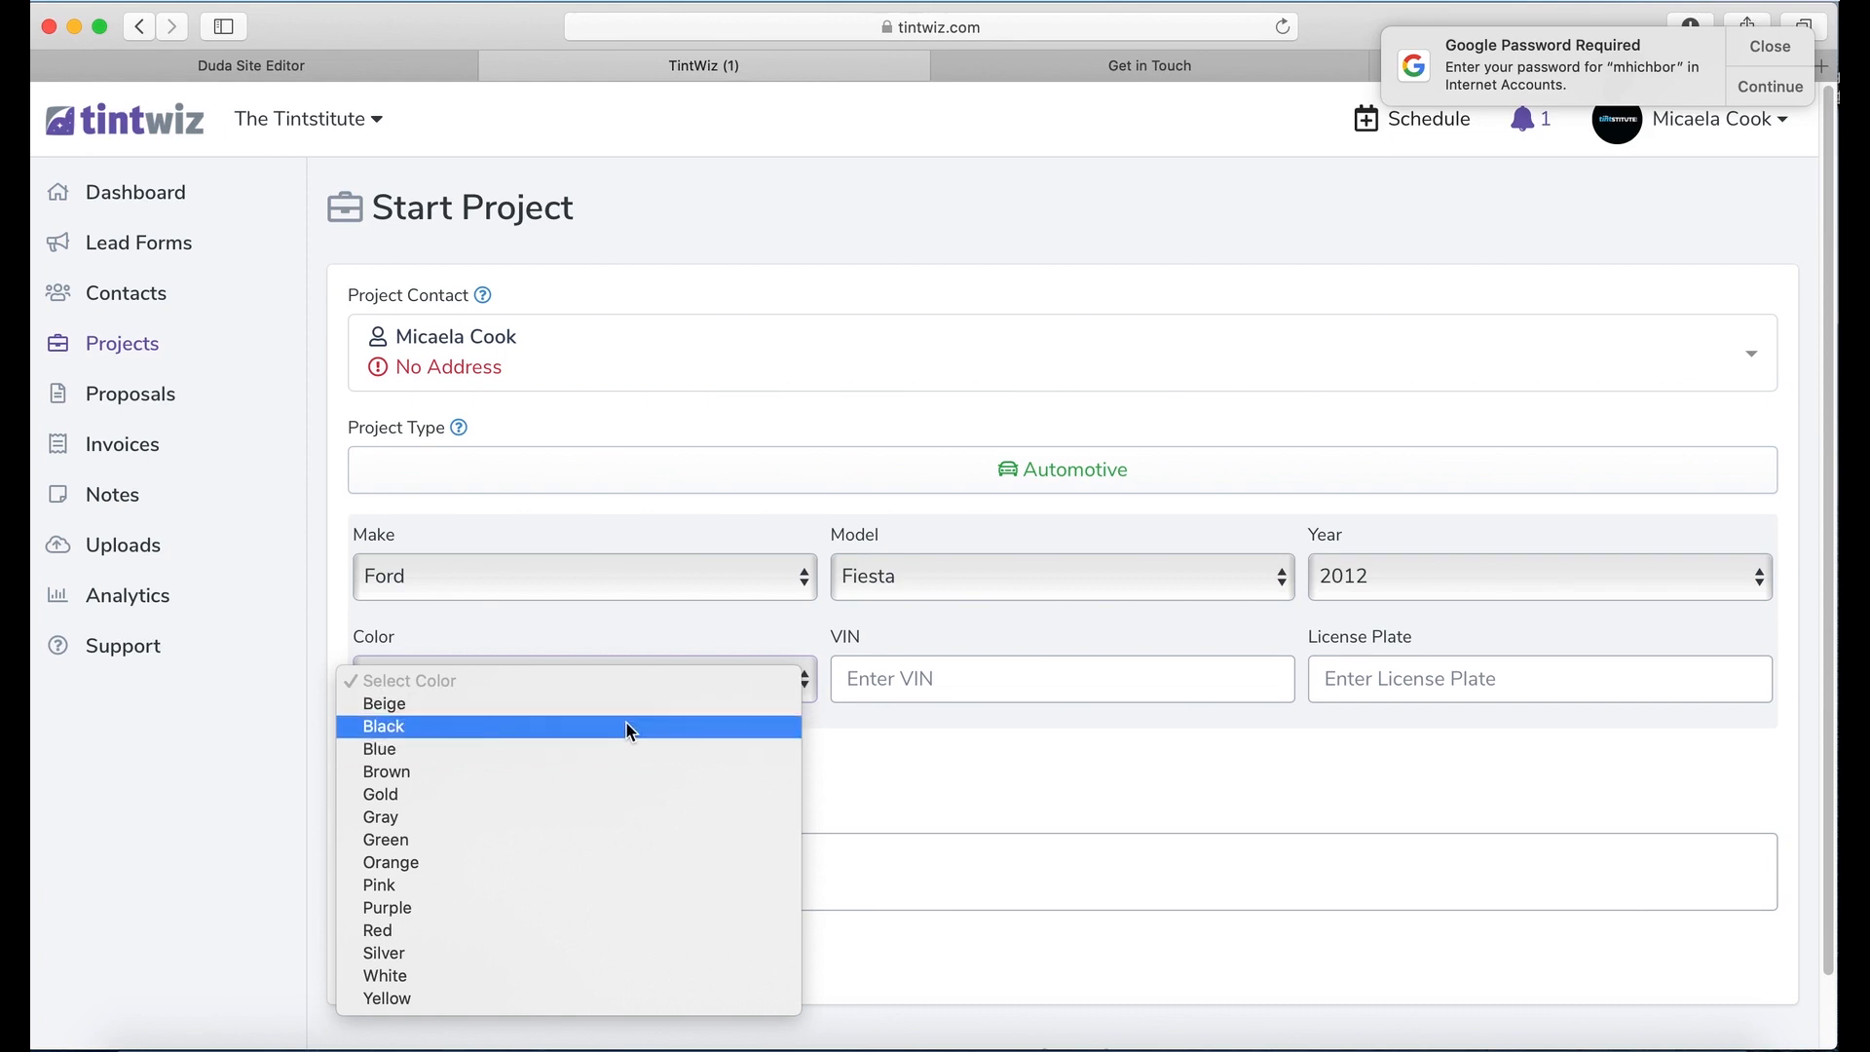
click(628, 729)
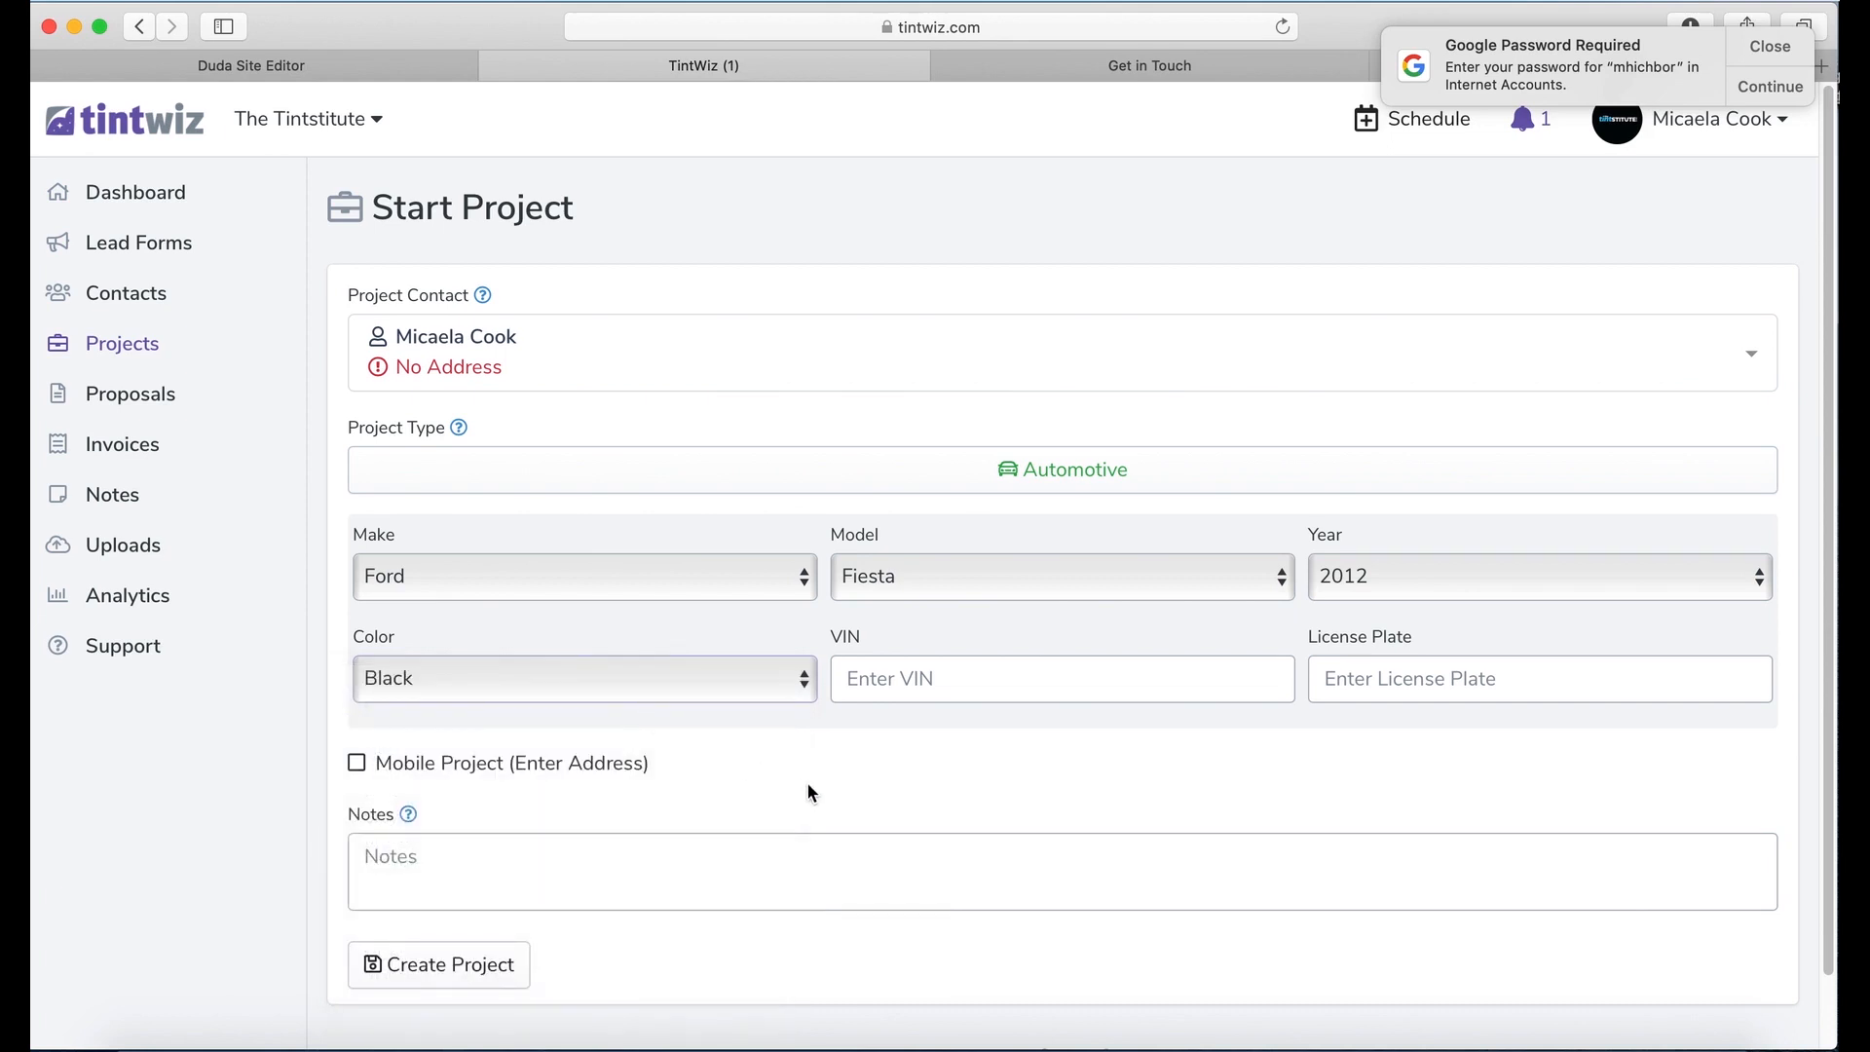
Step: Add a note about back-half removal and a full-car retint, then create the project
scroll(814, 774, down, 1)
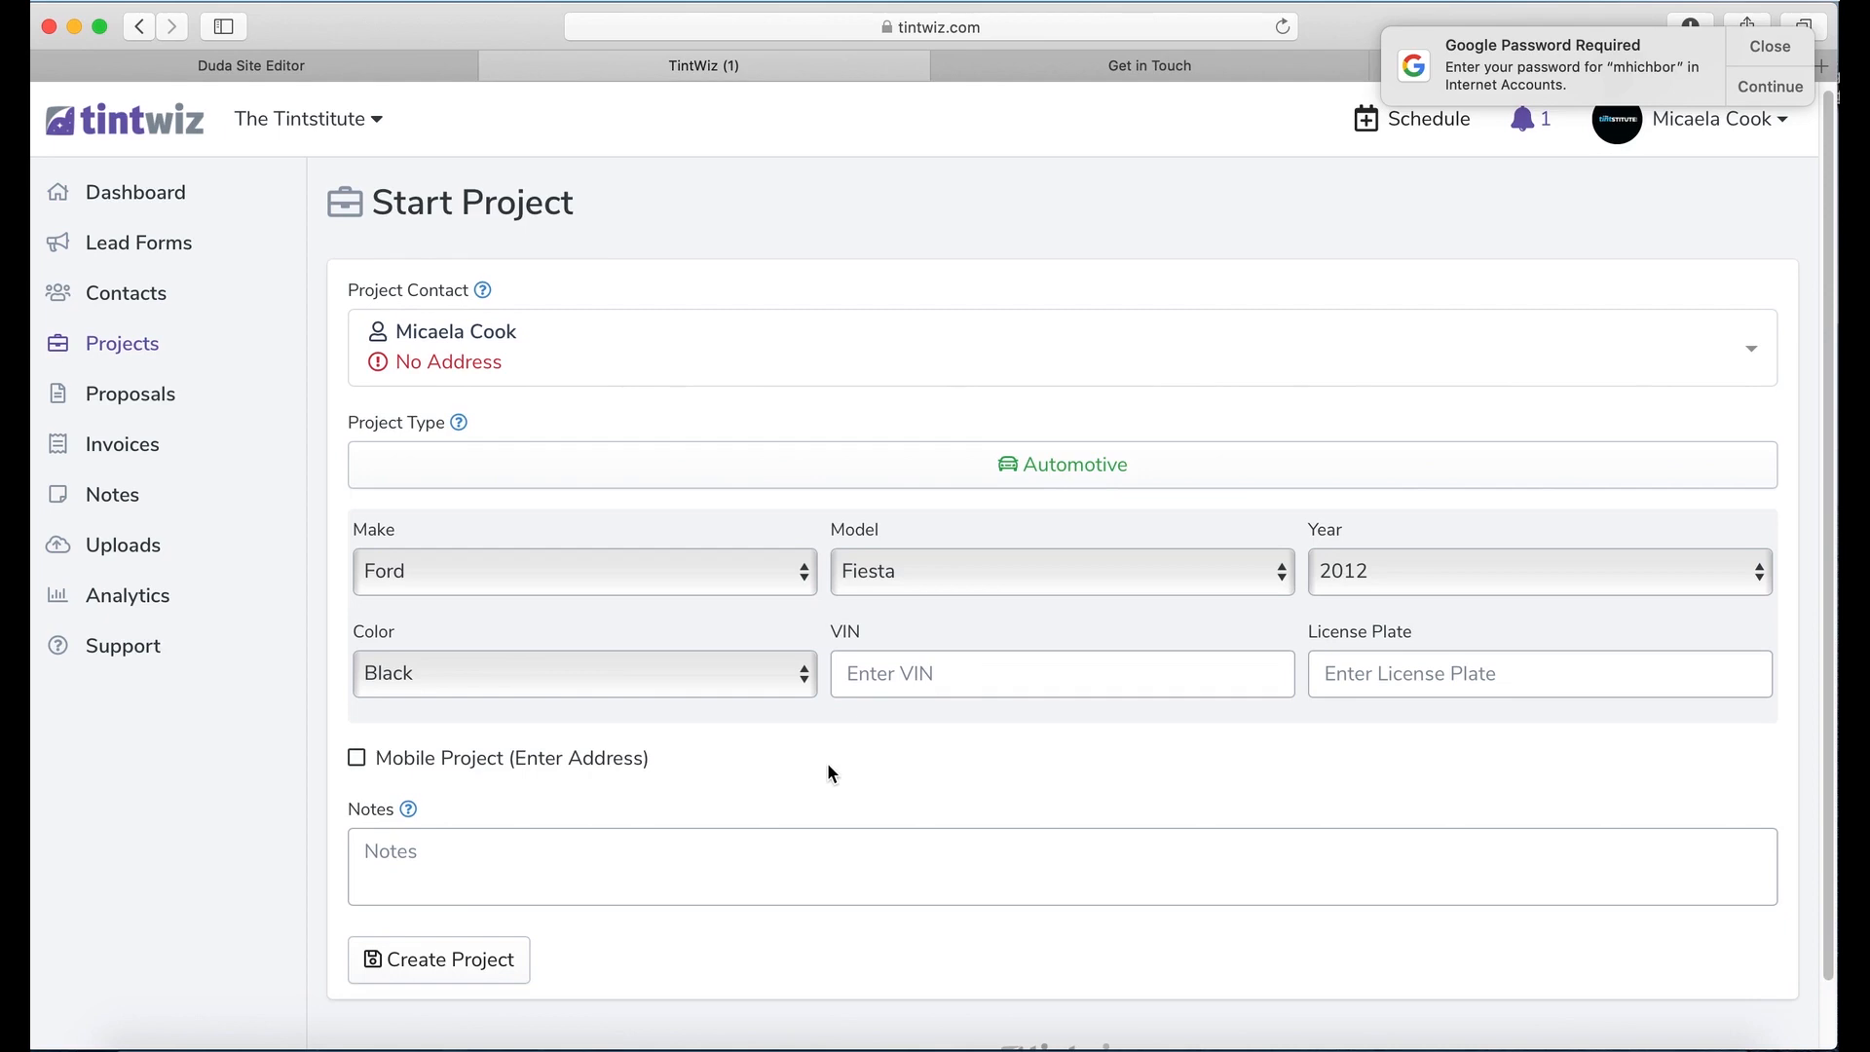
scroll(827, 764, down, 3)
click(670, 781)
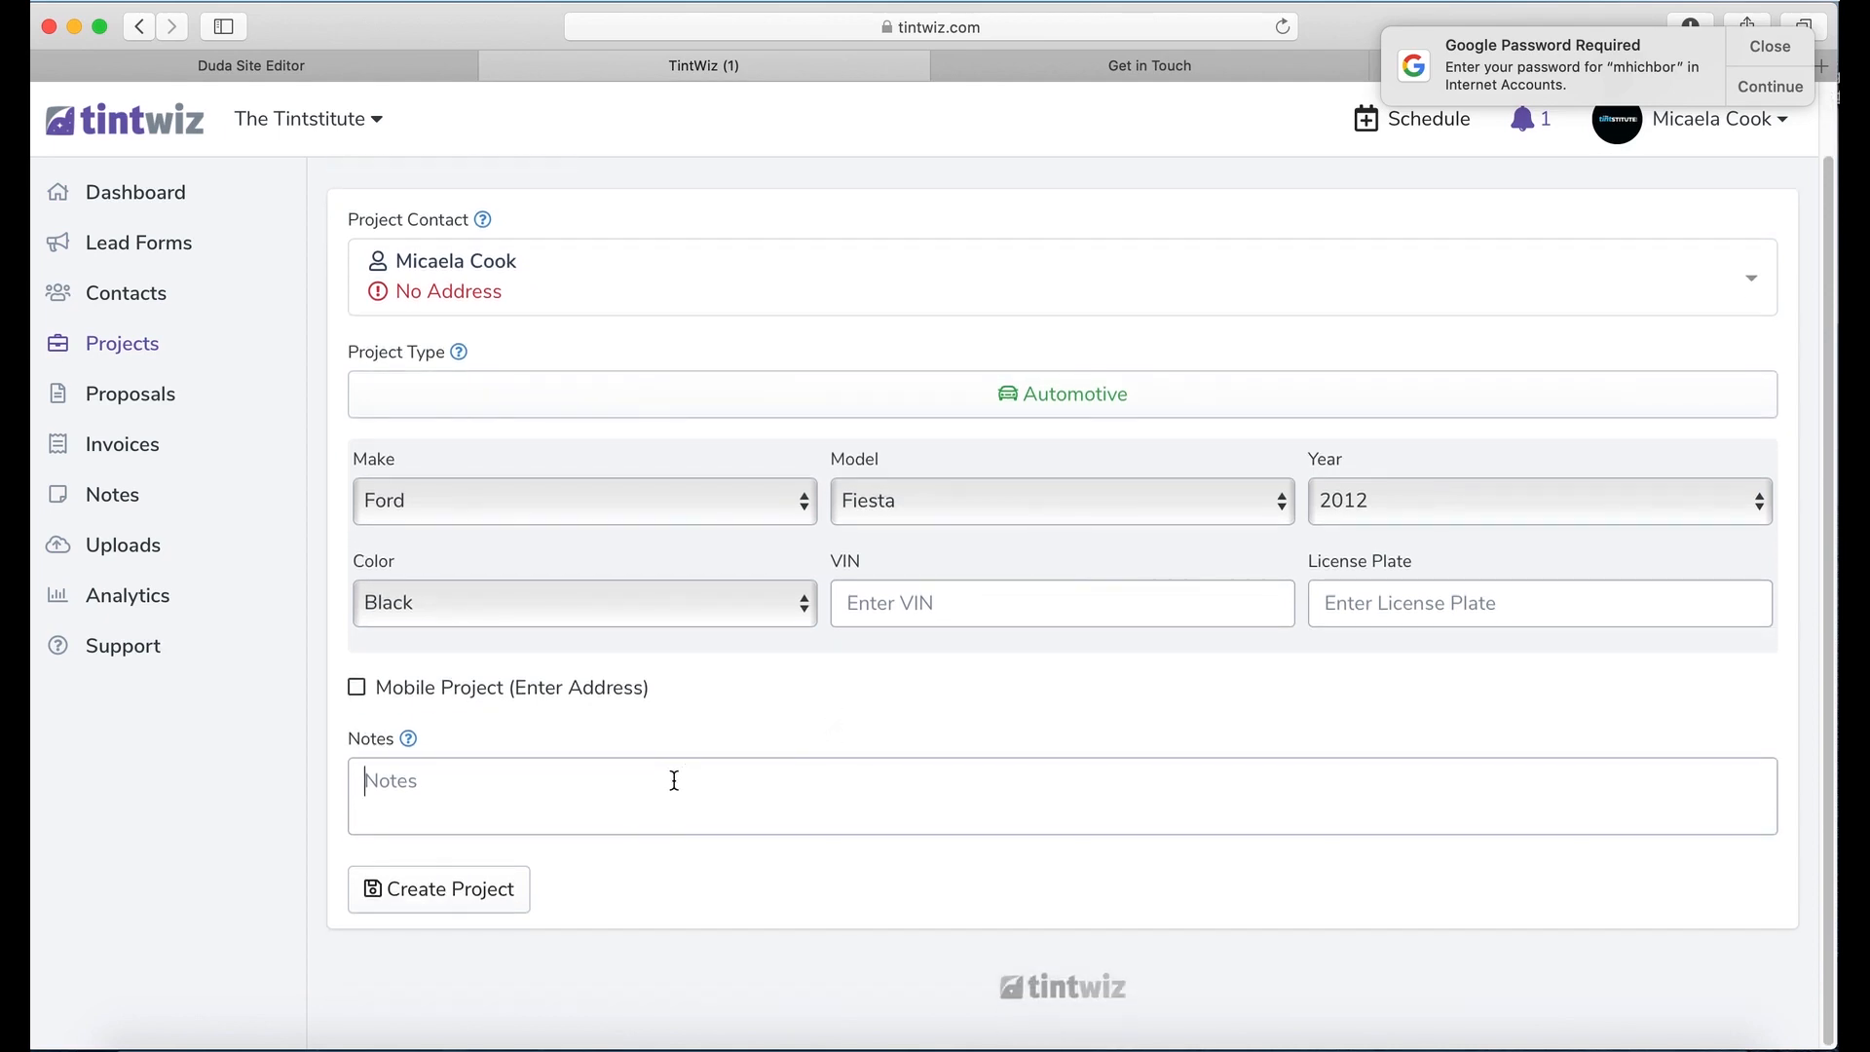
text(Customer needed remov)
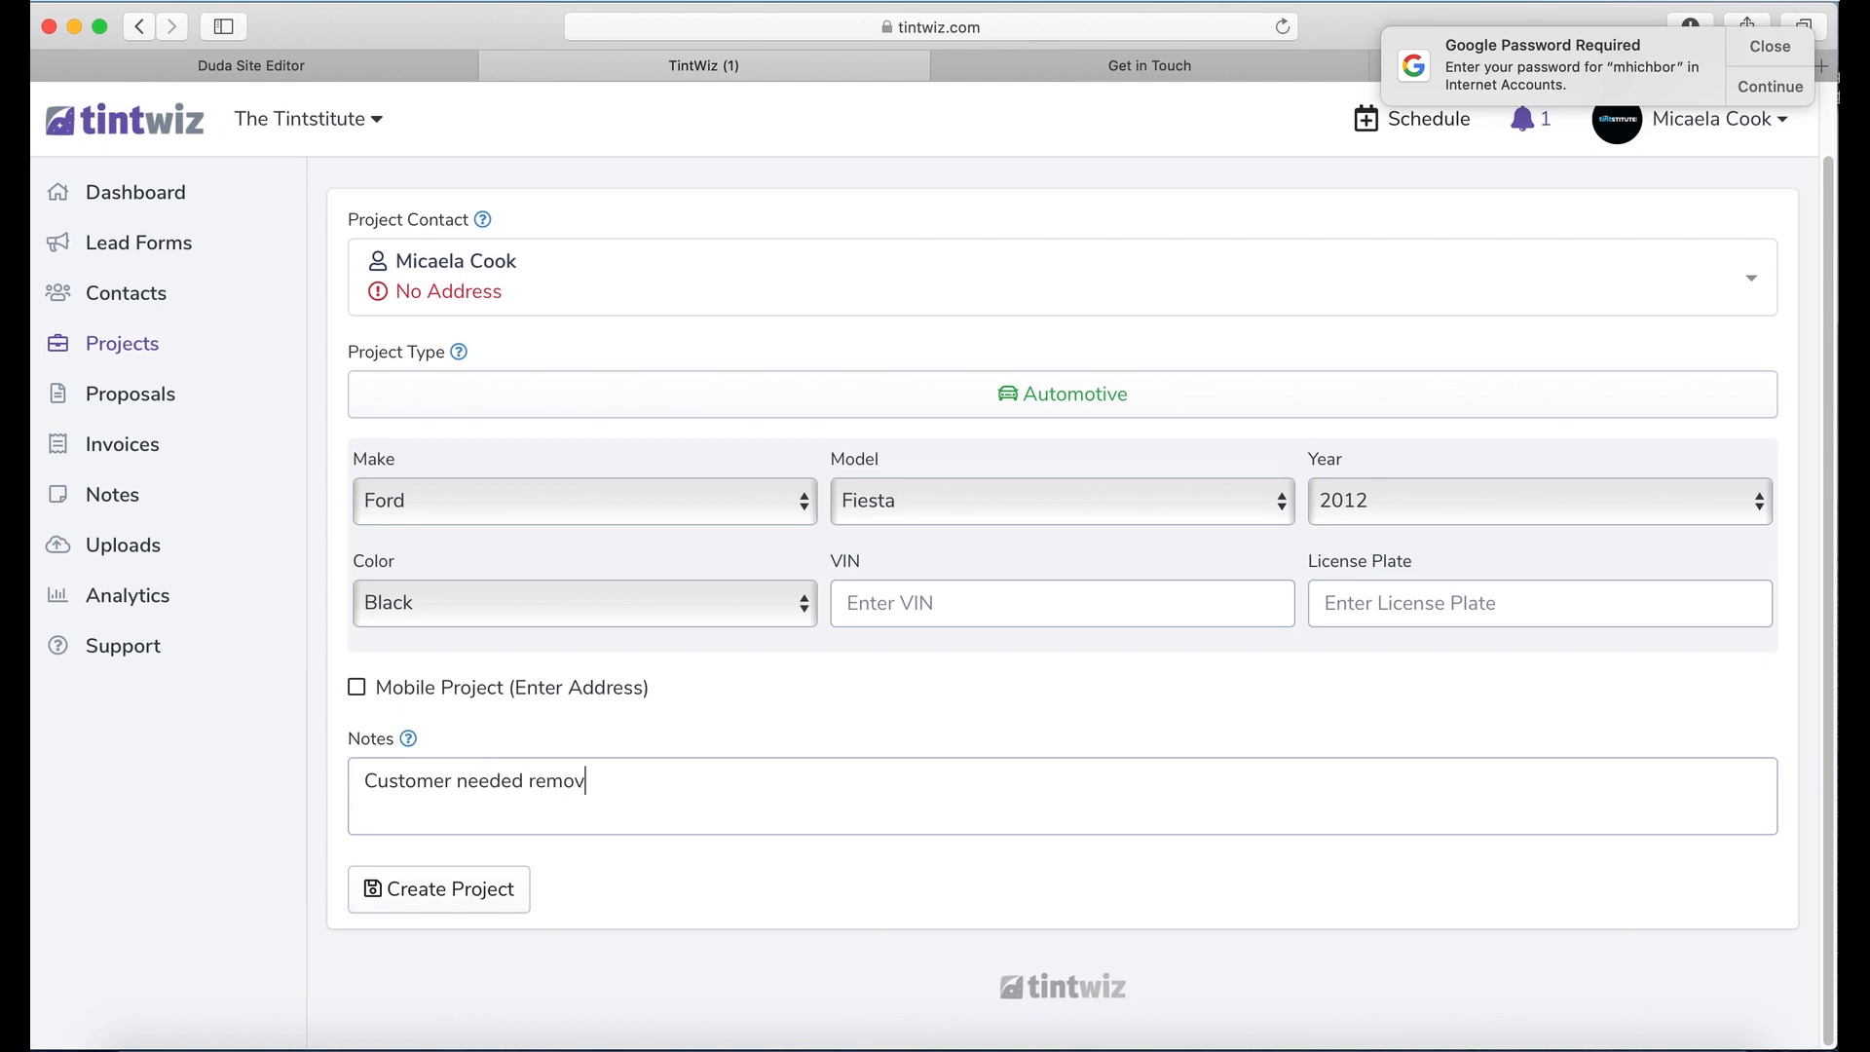
text(al on back half of vehi)
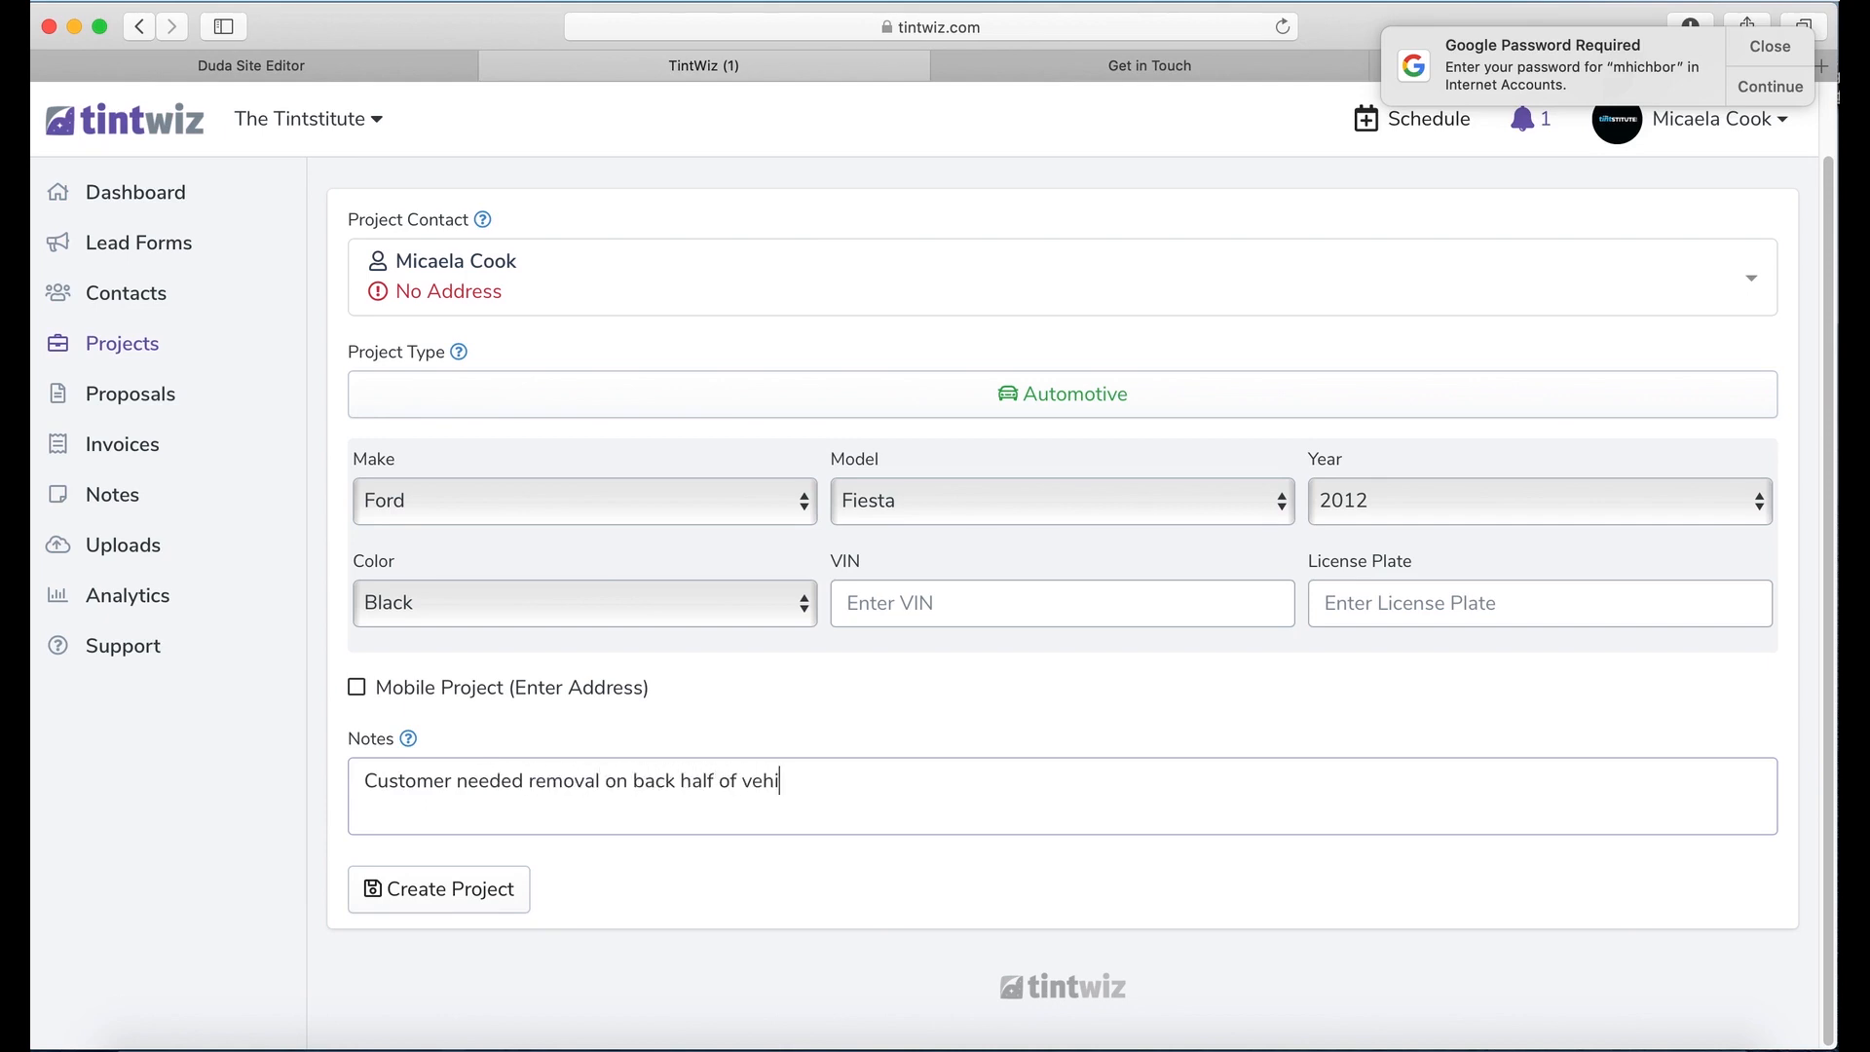
text(cle, and is getting the full cal re)
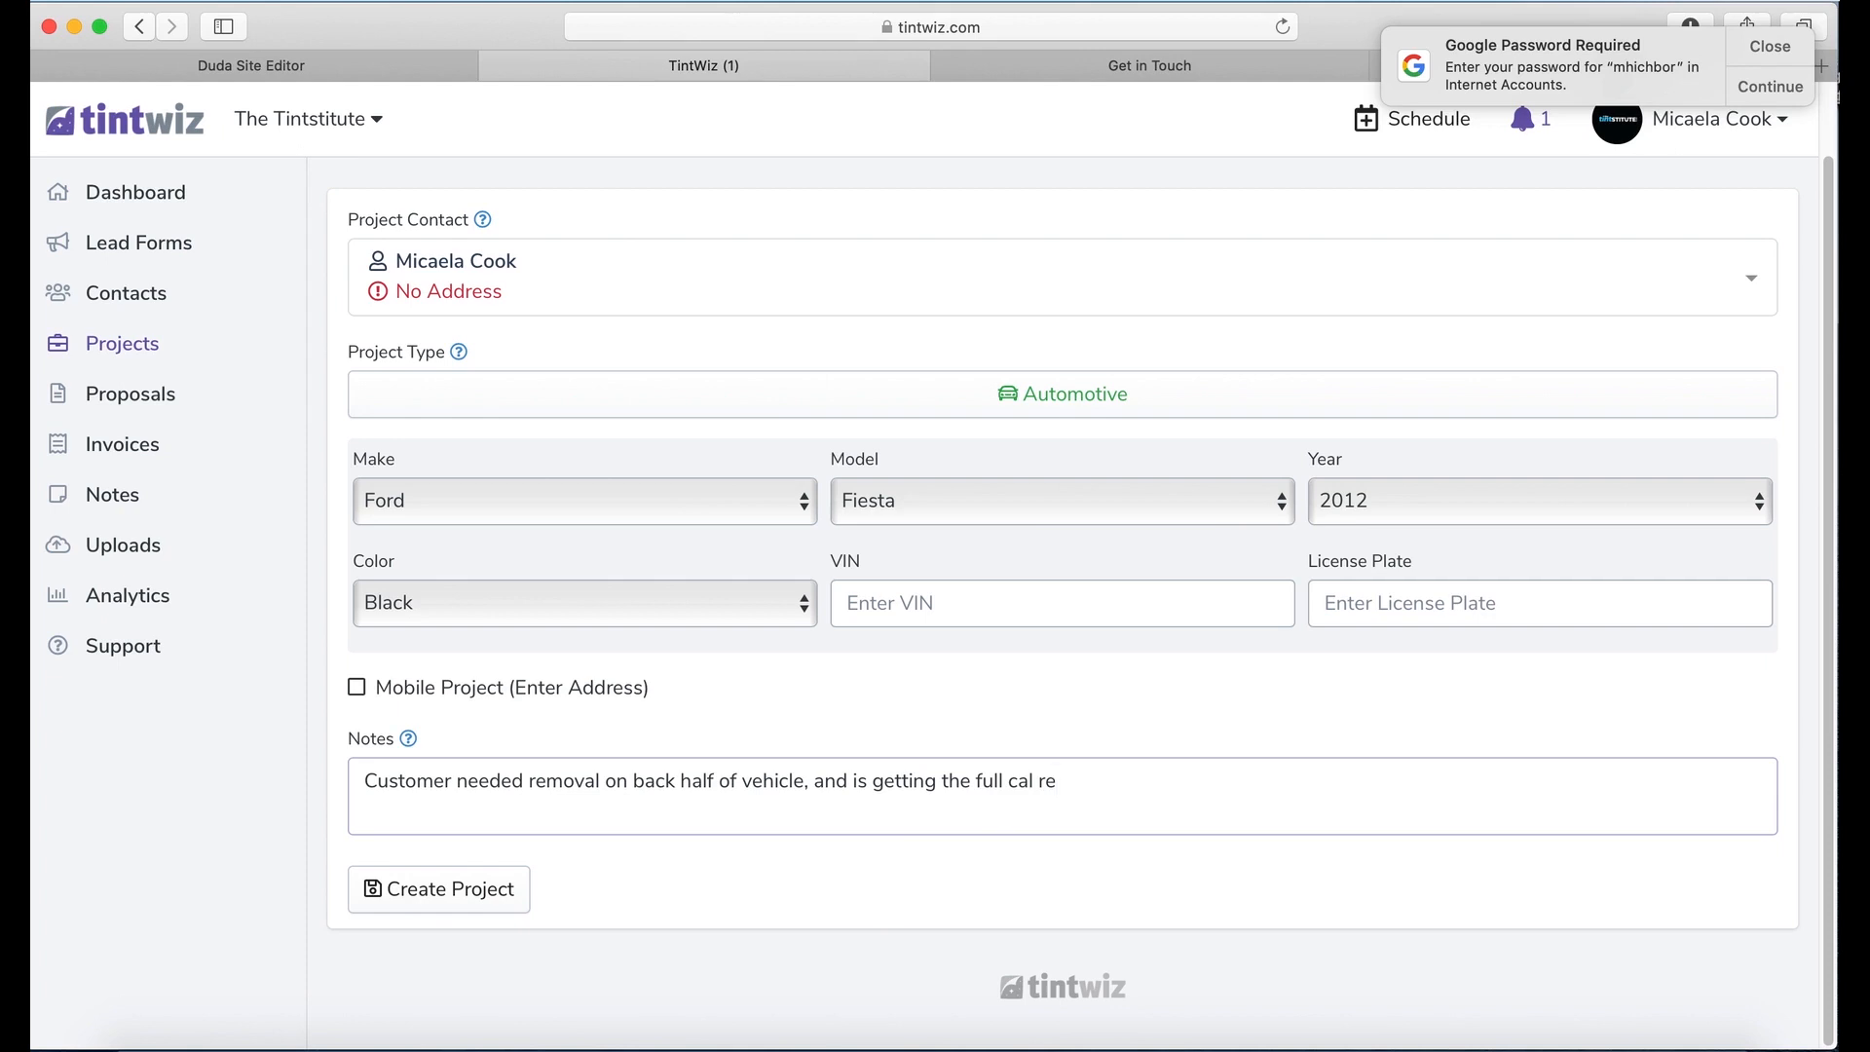
key(BackSpace)
key(BackSpace)
key(BackSpace)
key(BackSpace)
text(r retinting)
key(BackSpace)
key(BackSpace)
key(BackSpace)
text(ed)
click(473, 893)
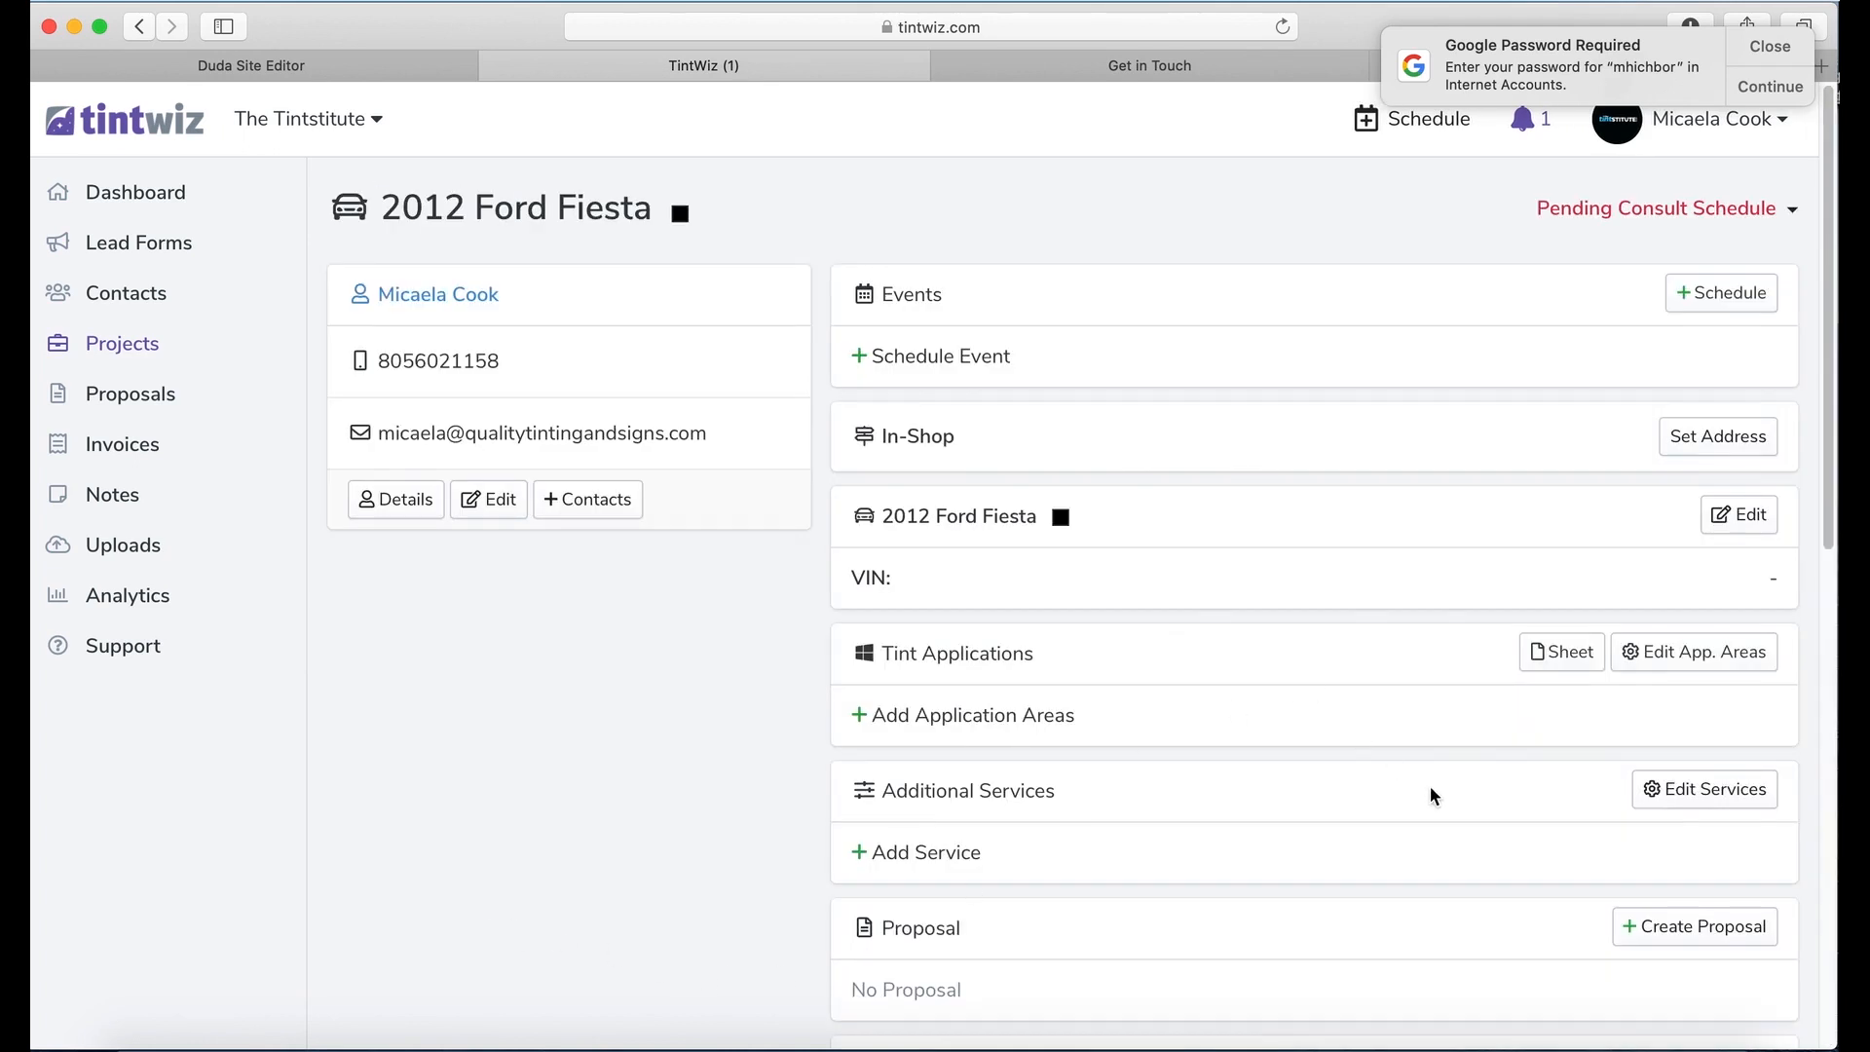
scroll(1429, 826, down, 1)
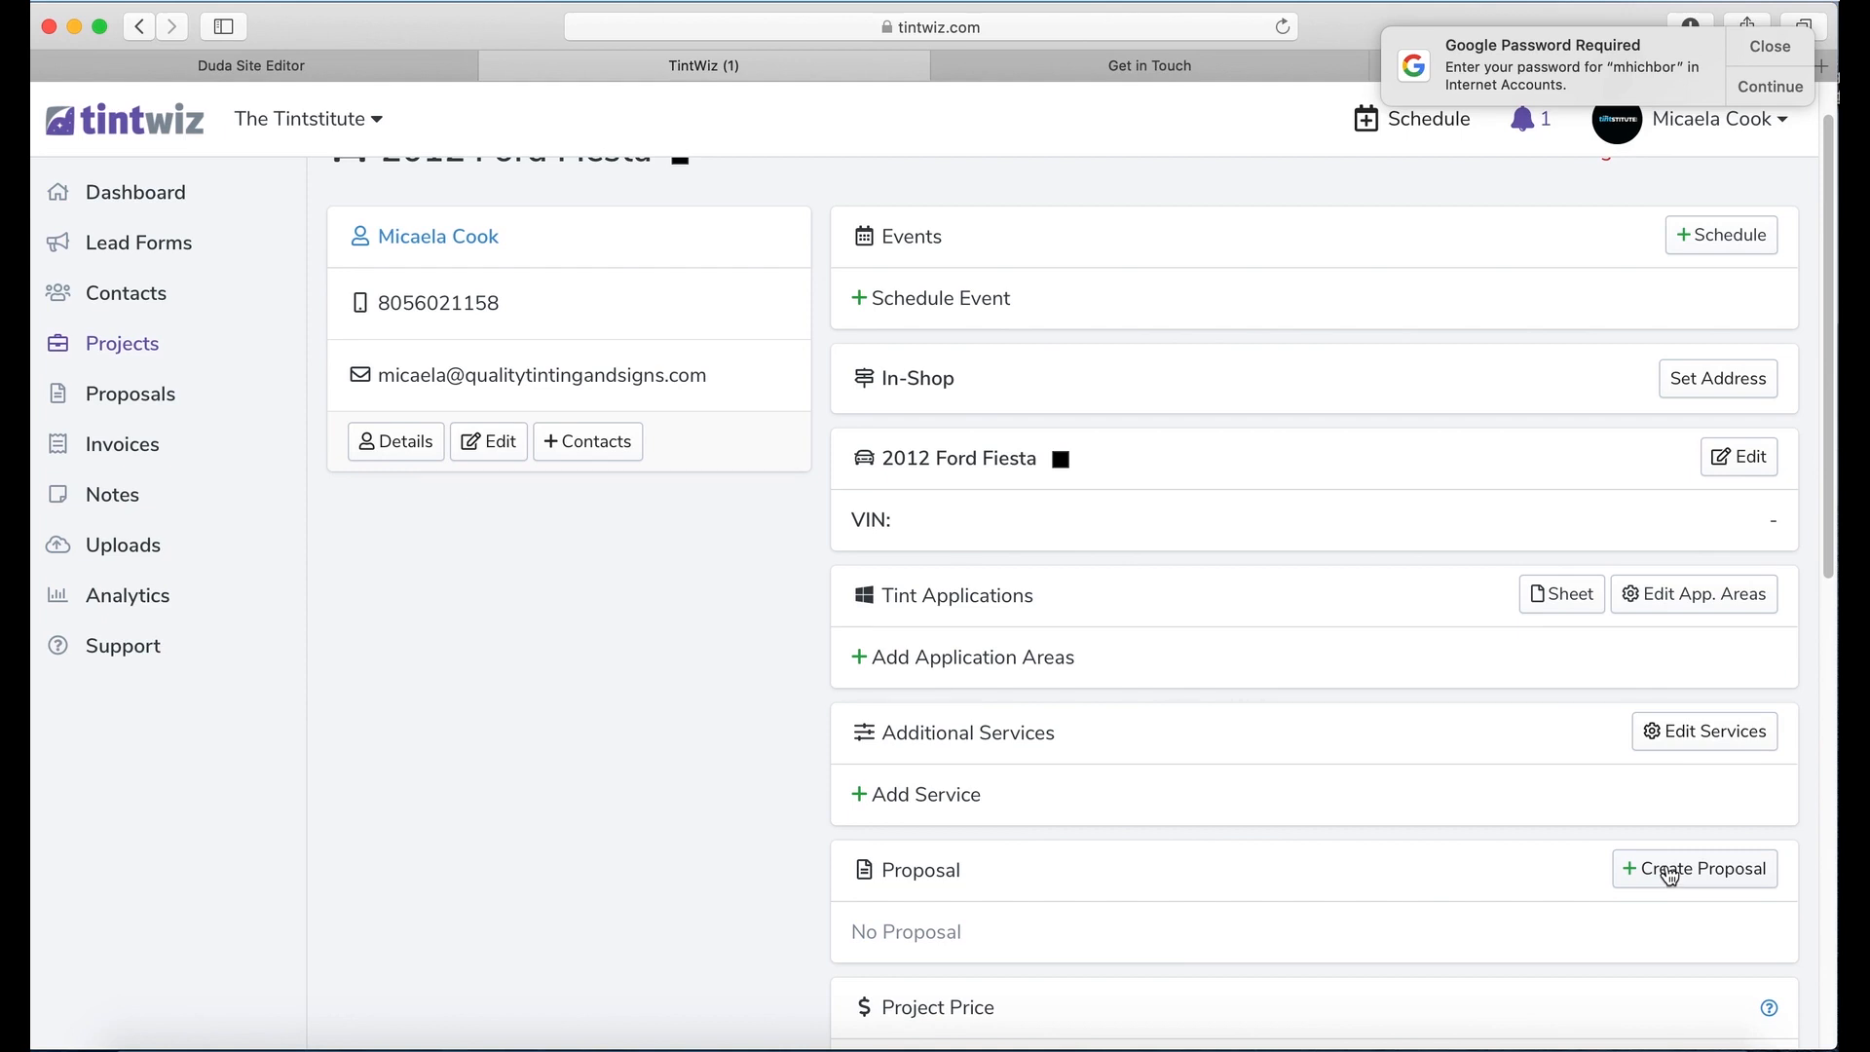
Step: Start a proposal with Solution #1 at zero discount and no film, then return to the project
click(1669, 872)
scroll(1207, 816, down, 1)
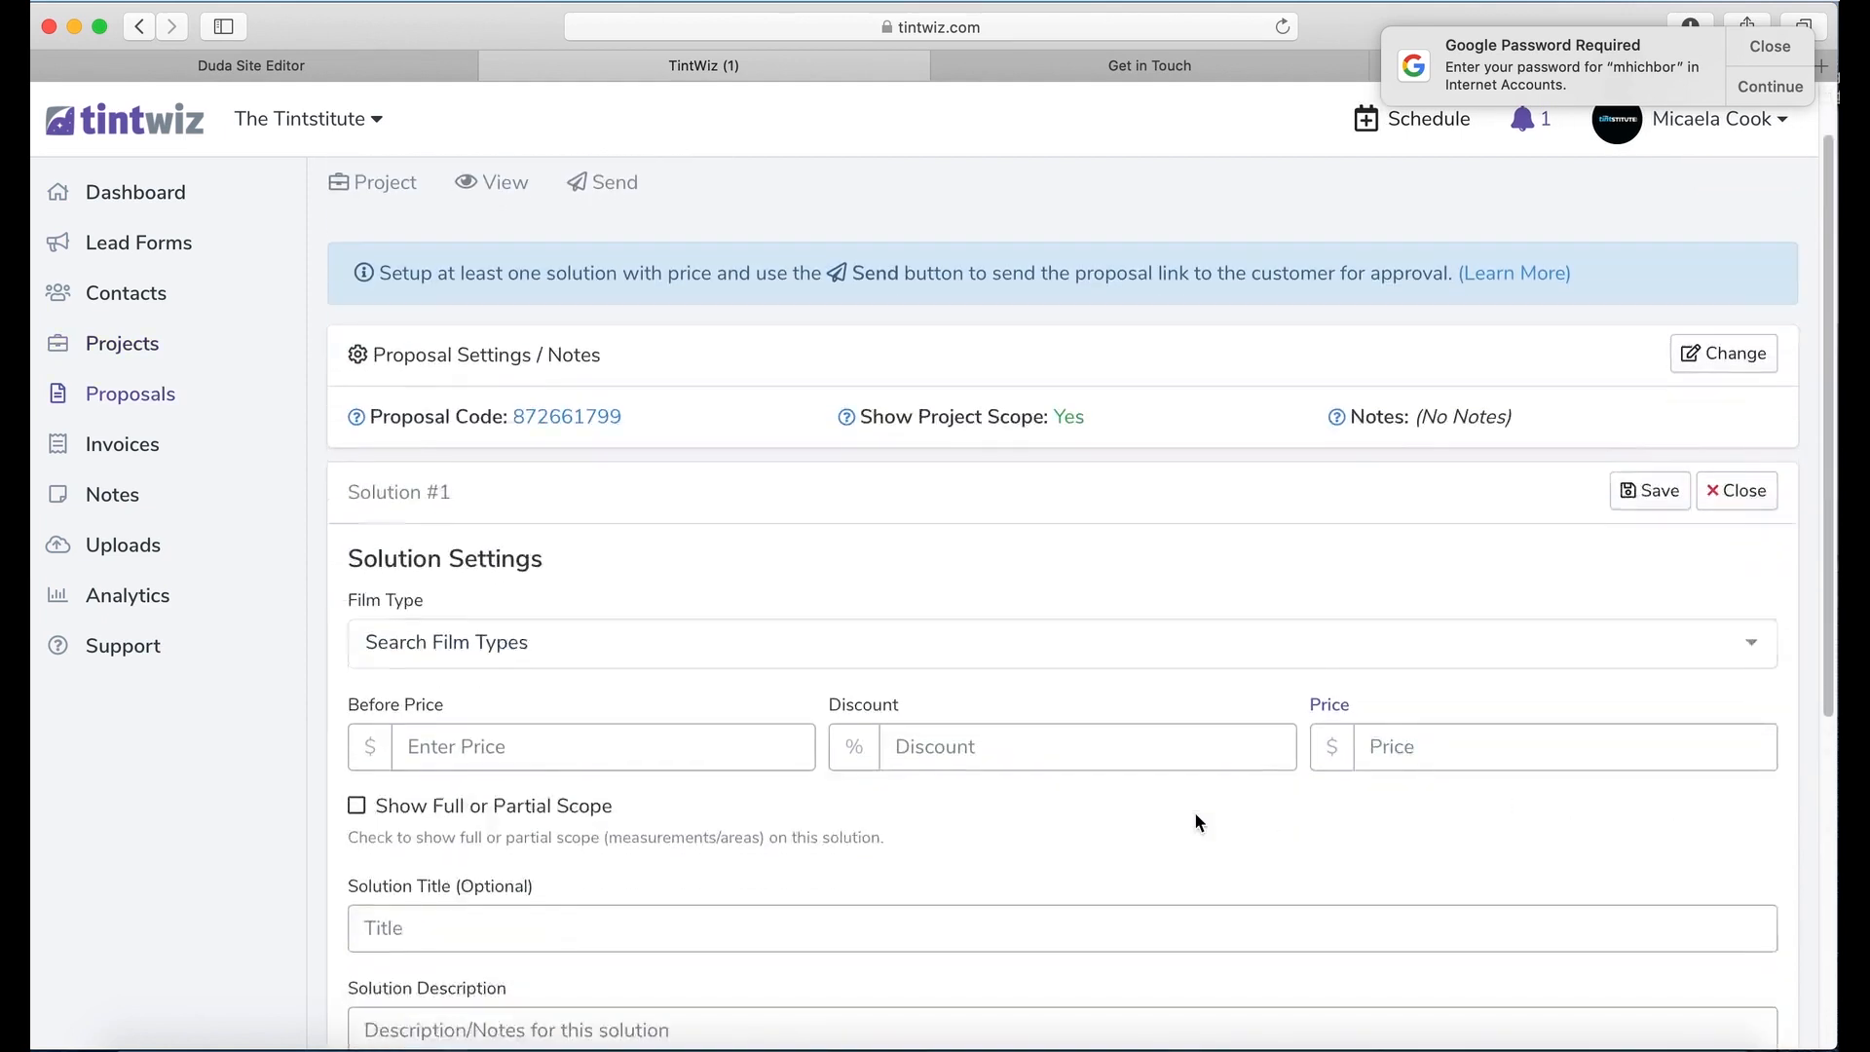
scroll(1196, 818, down, 1)
scroll(1181, 814, down, 3)
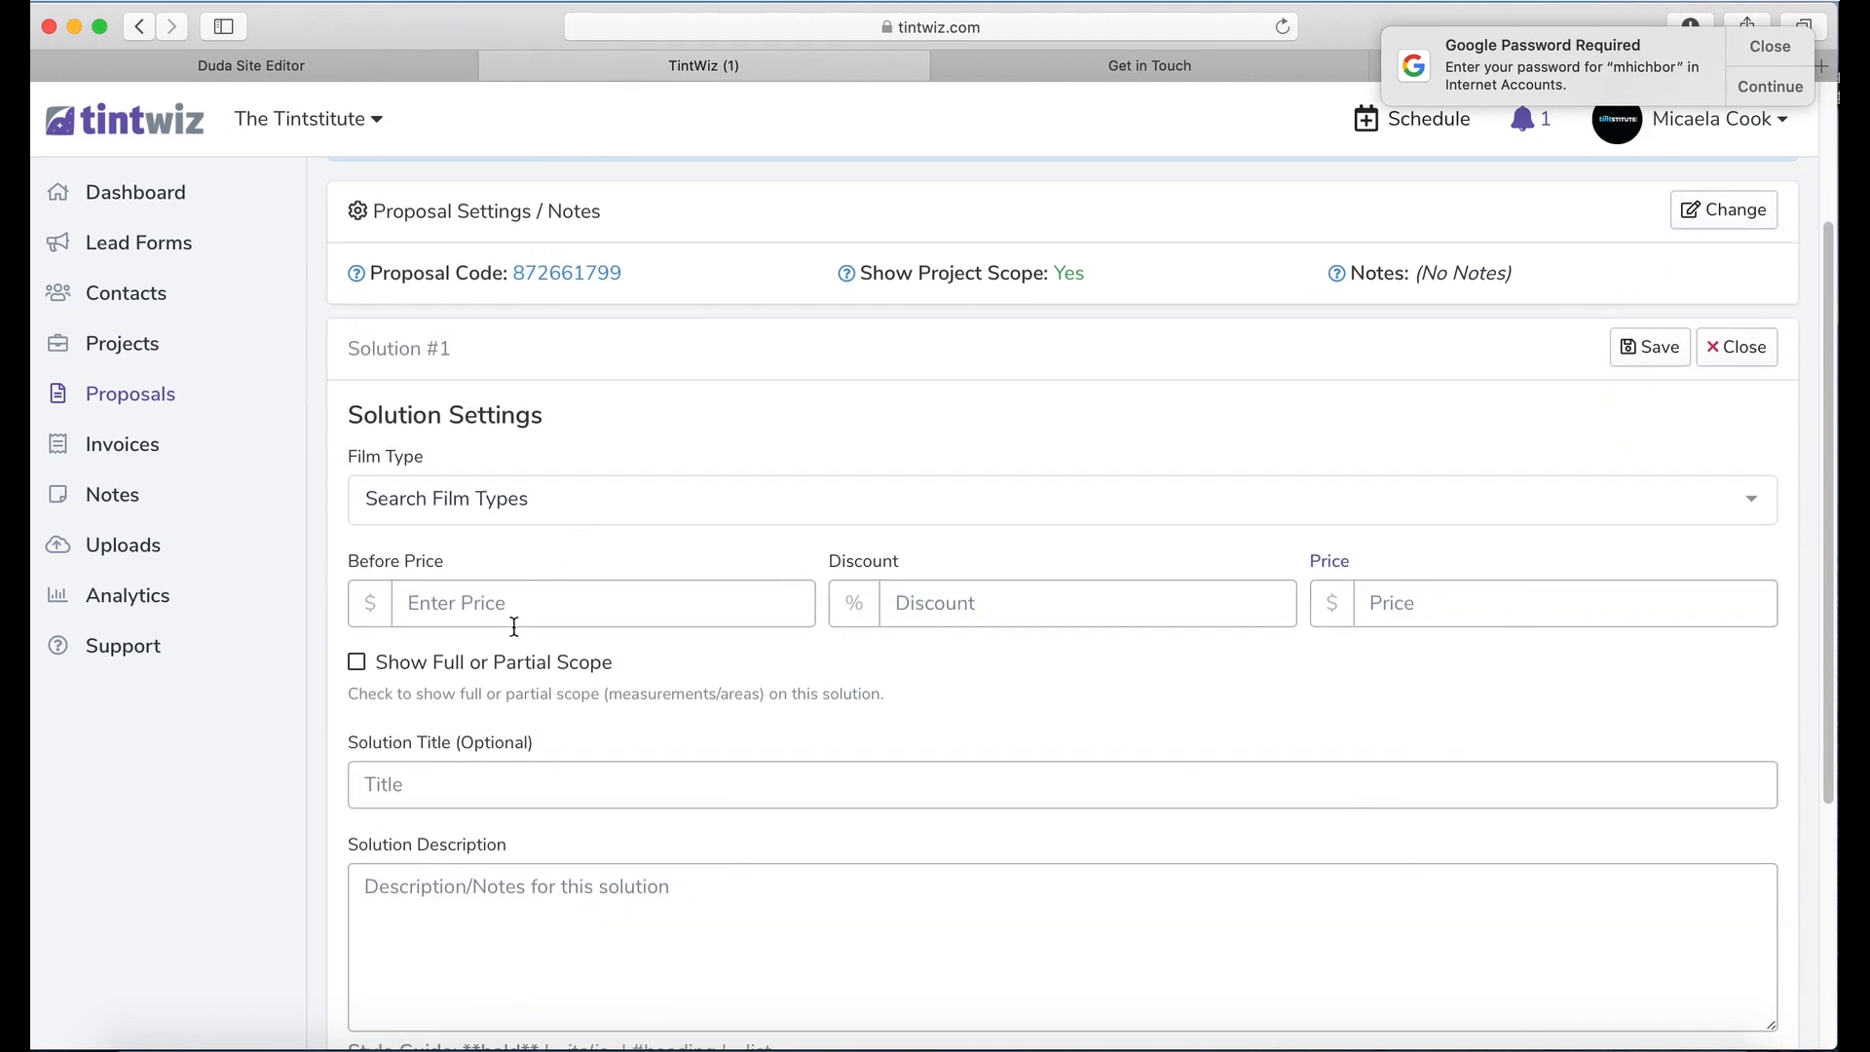
click(943, 599)
click(1301, 495)
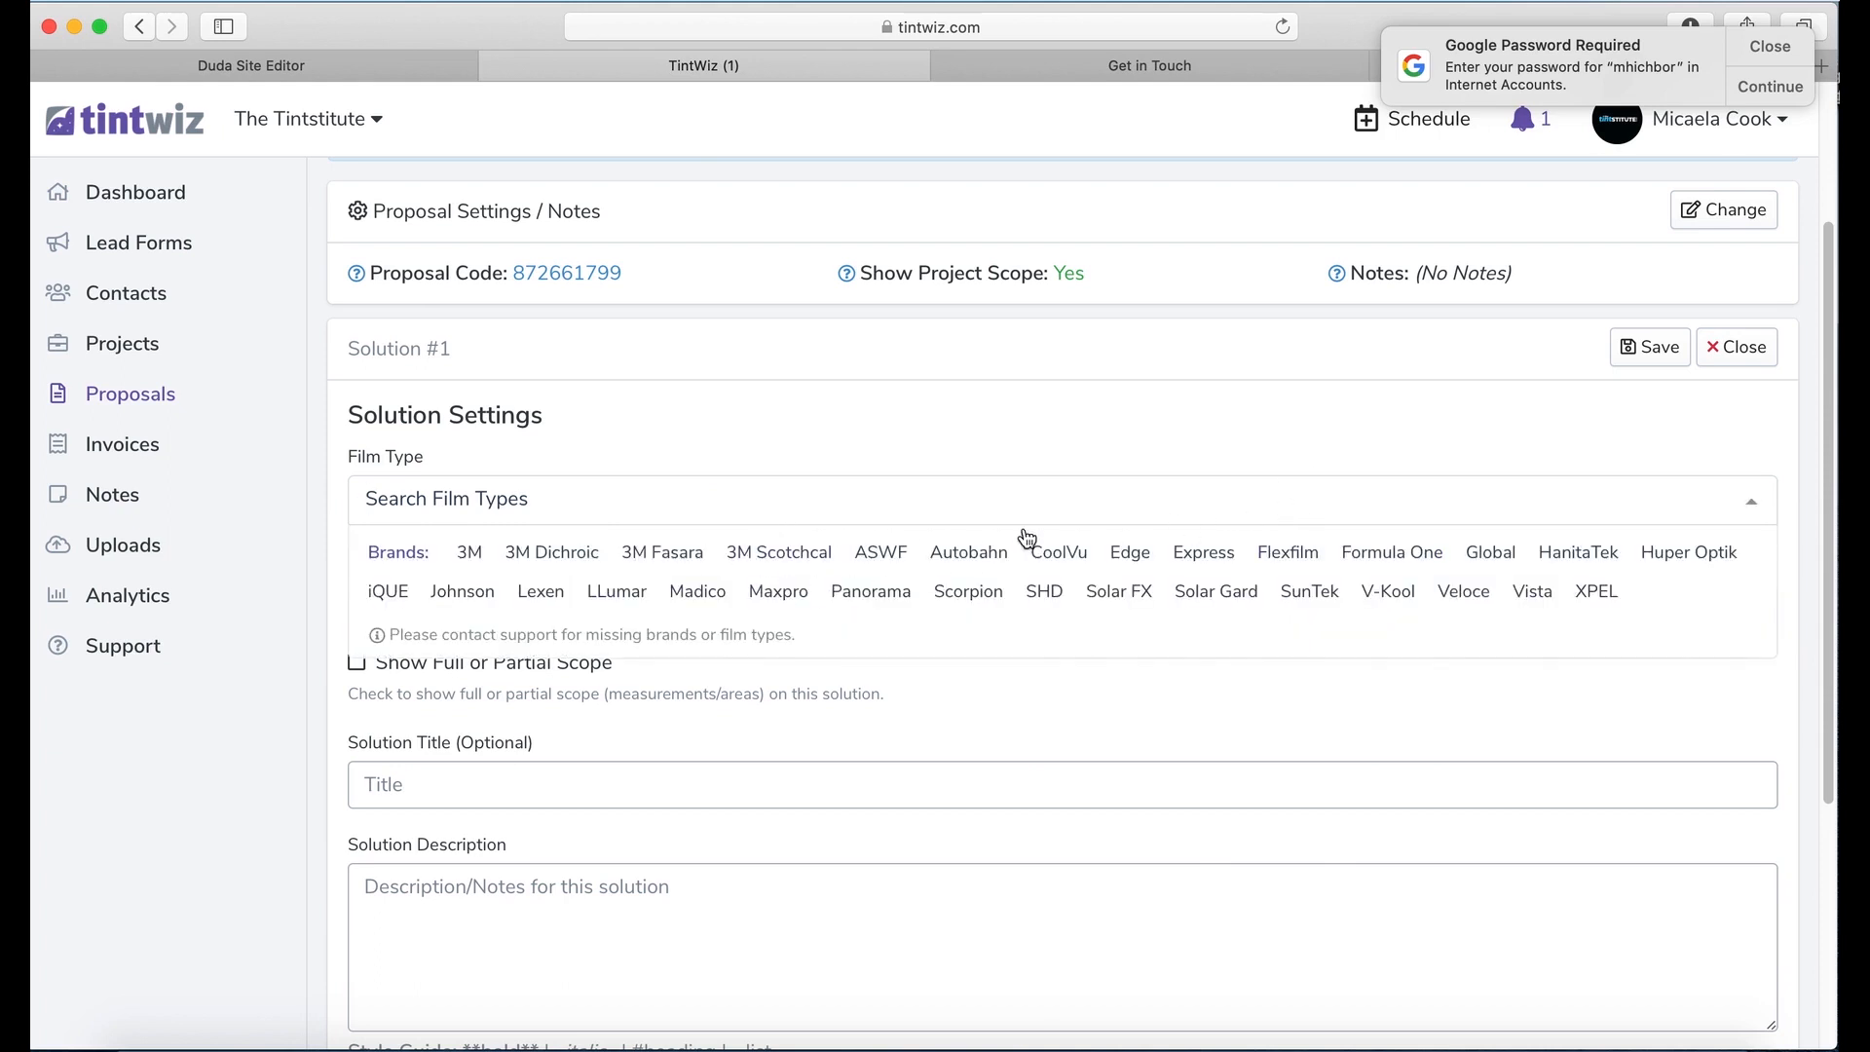
click(772, 396)
scroll(772, 396, up, 3)
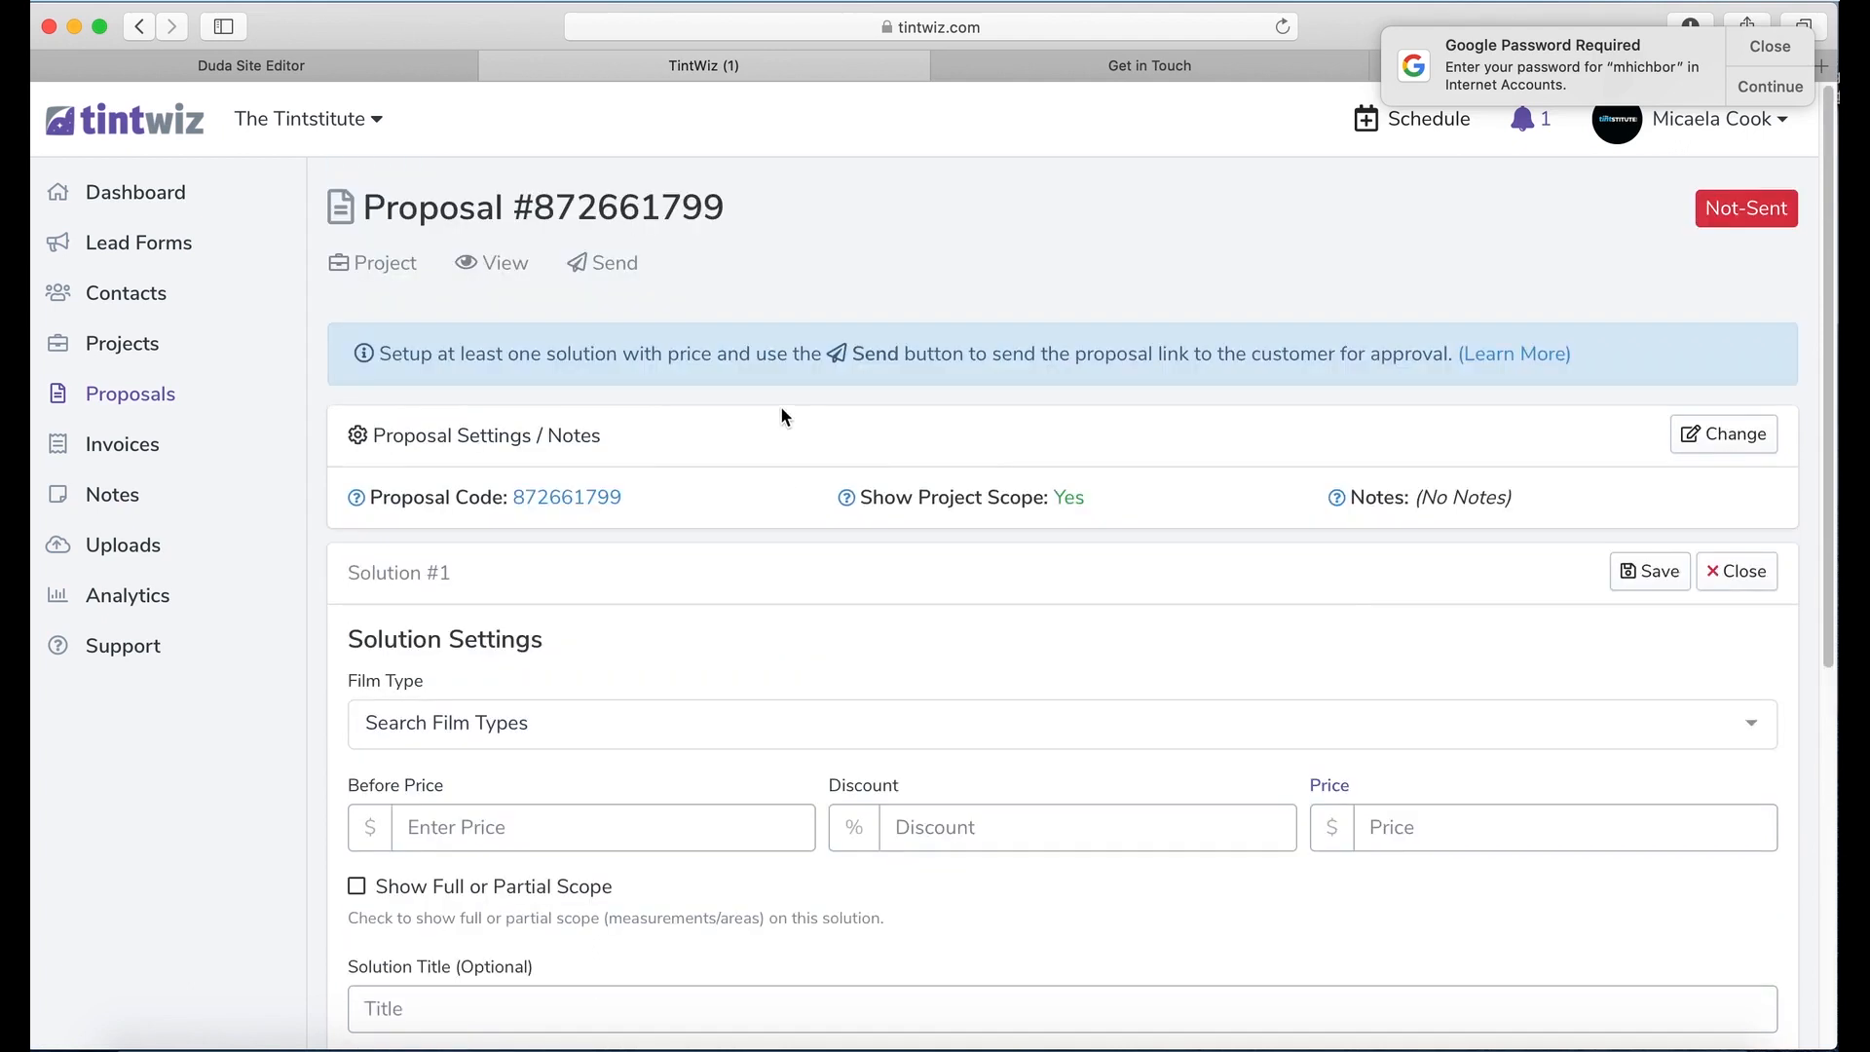
click(1729, 573)
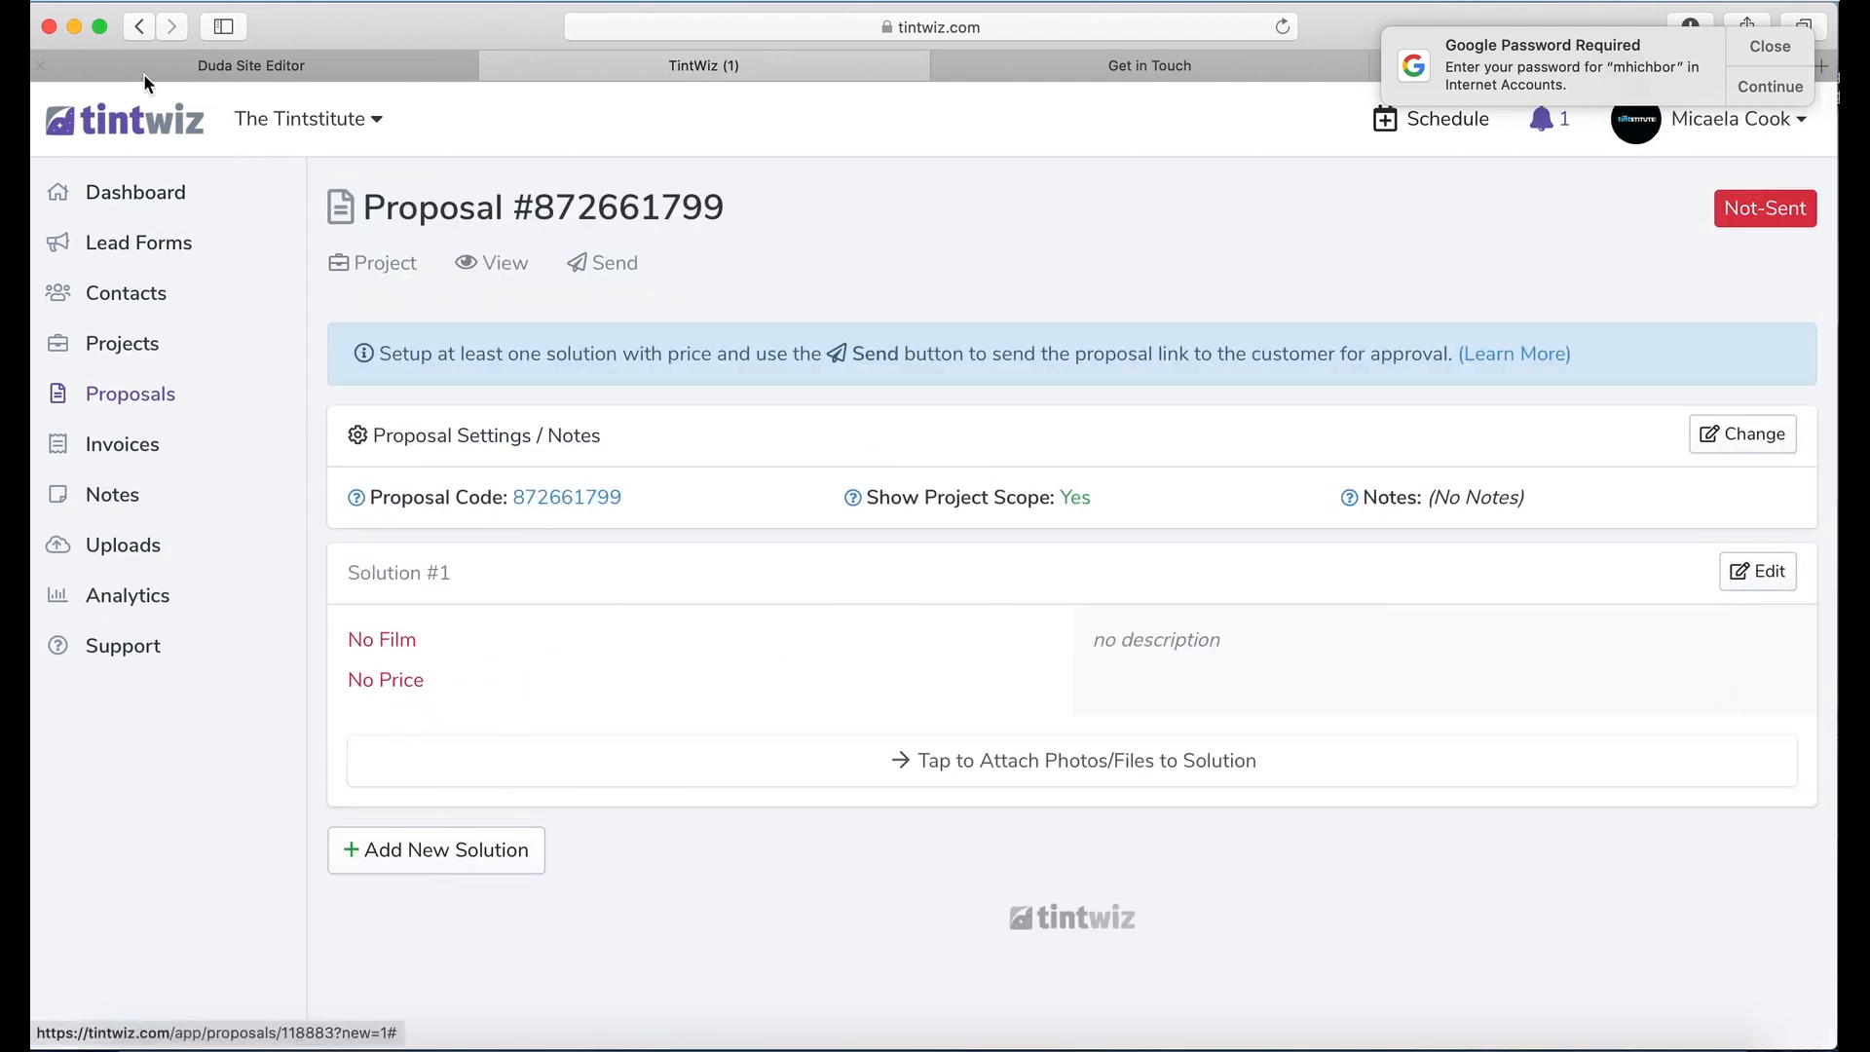
click(139, 26)
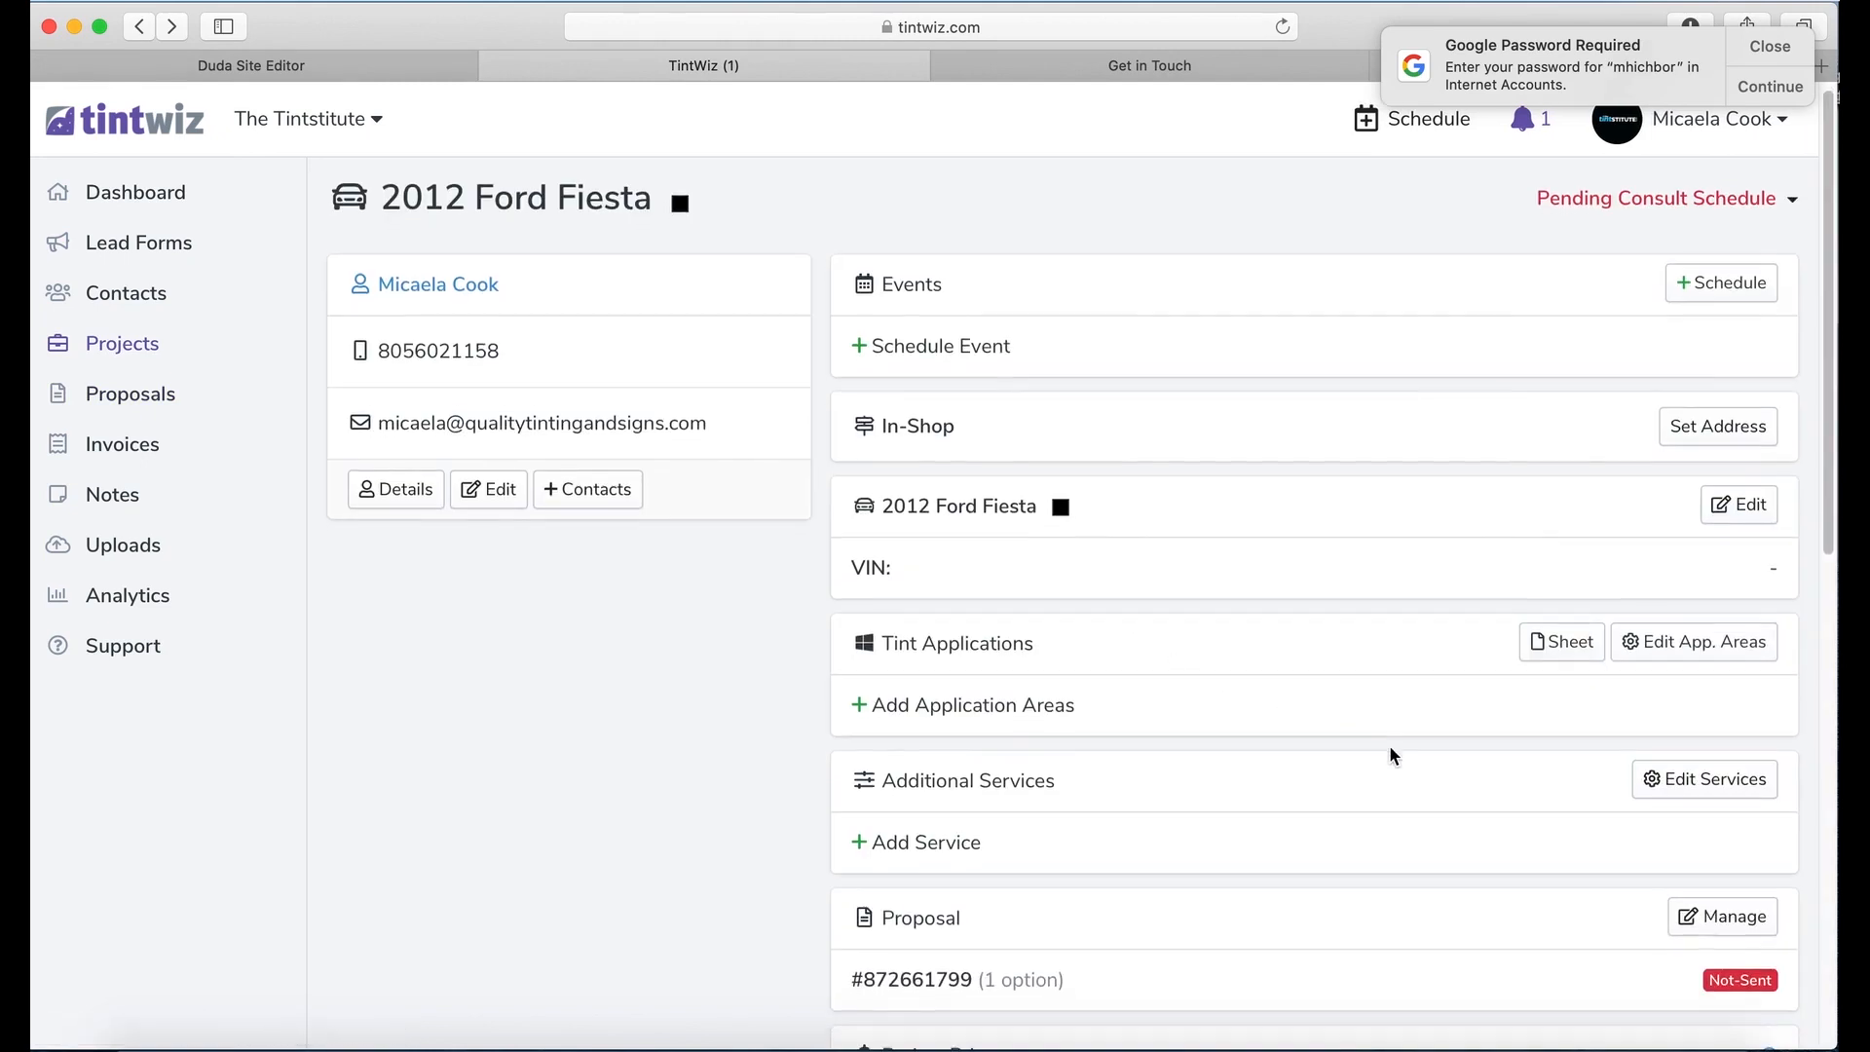
Step: Add an application area, listed as Item with no film, to the Ford Fiesta project
scroll(1431, 774, down, 2)
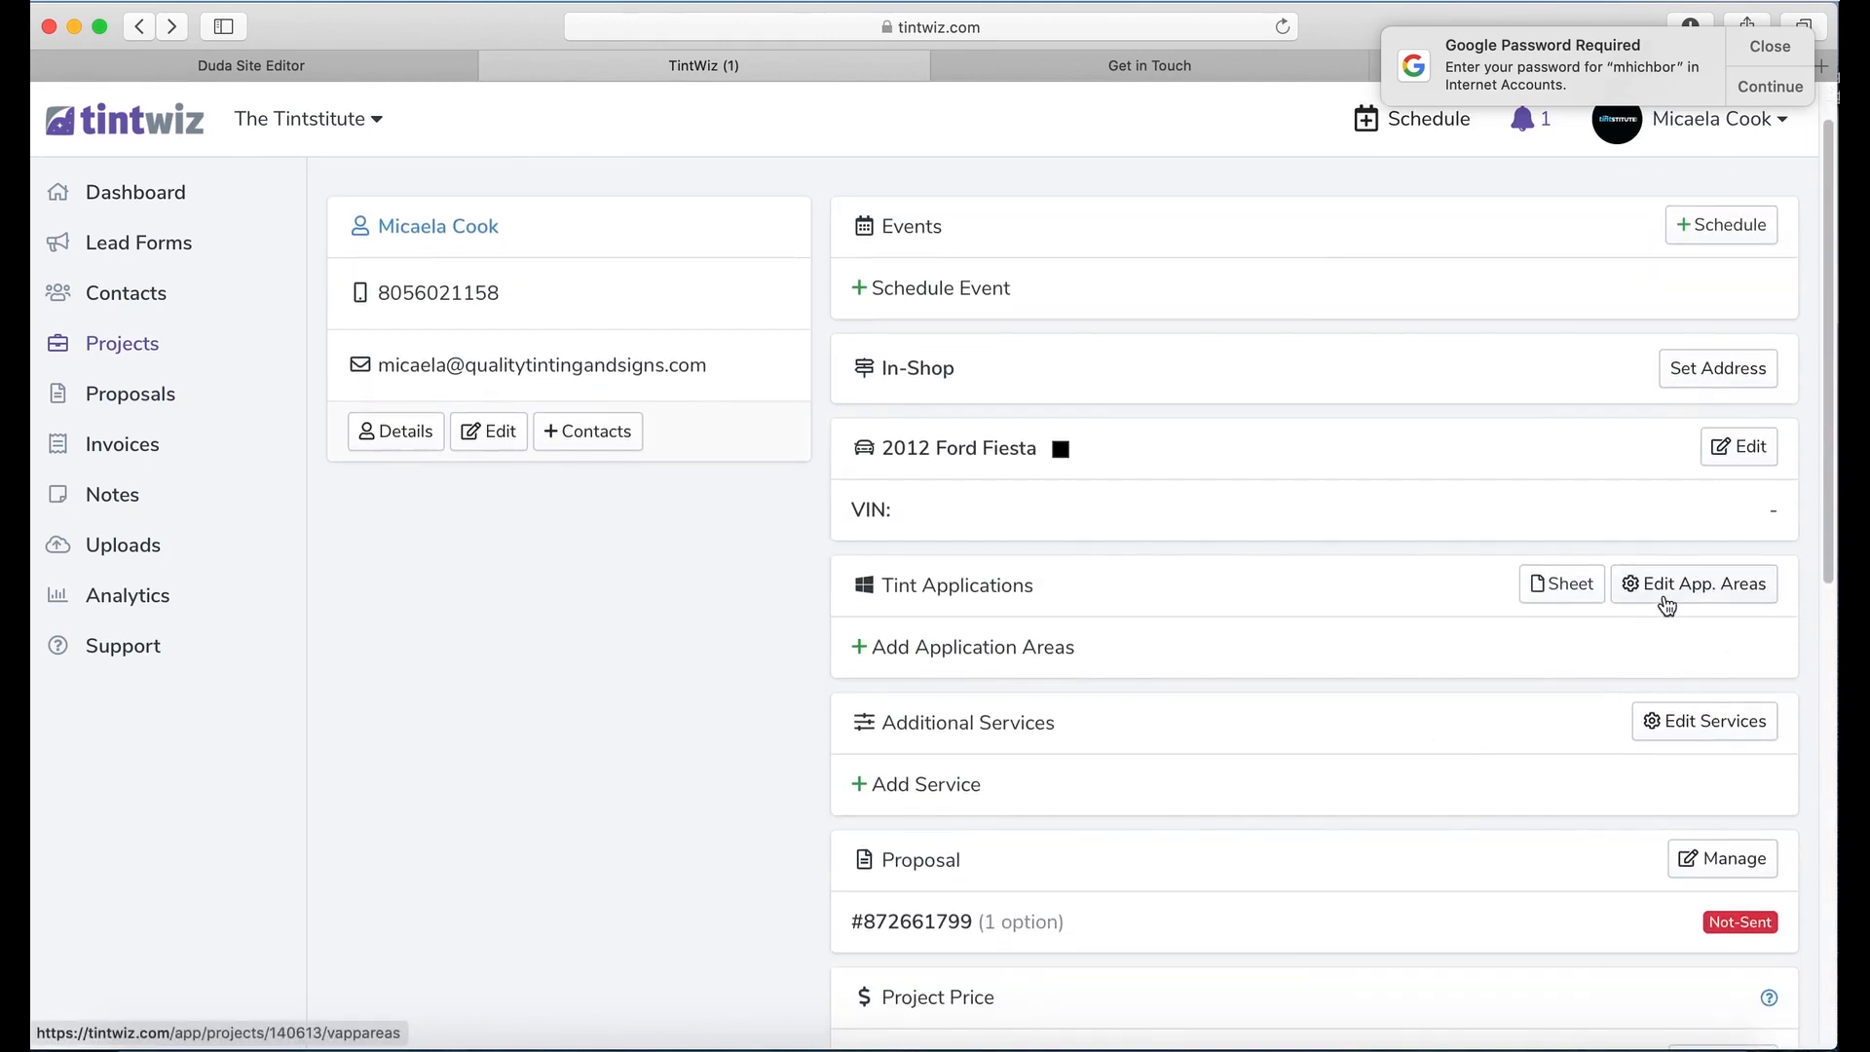
click(1667, 600)
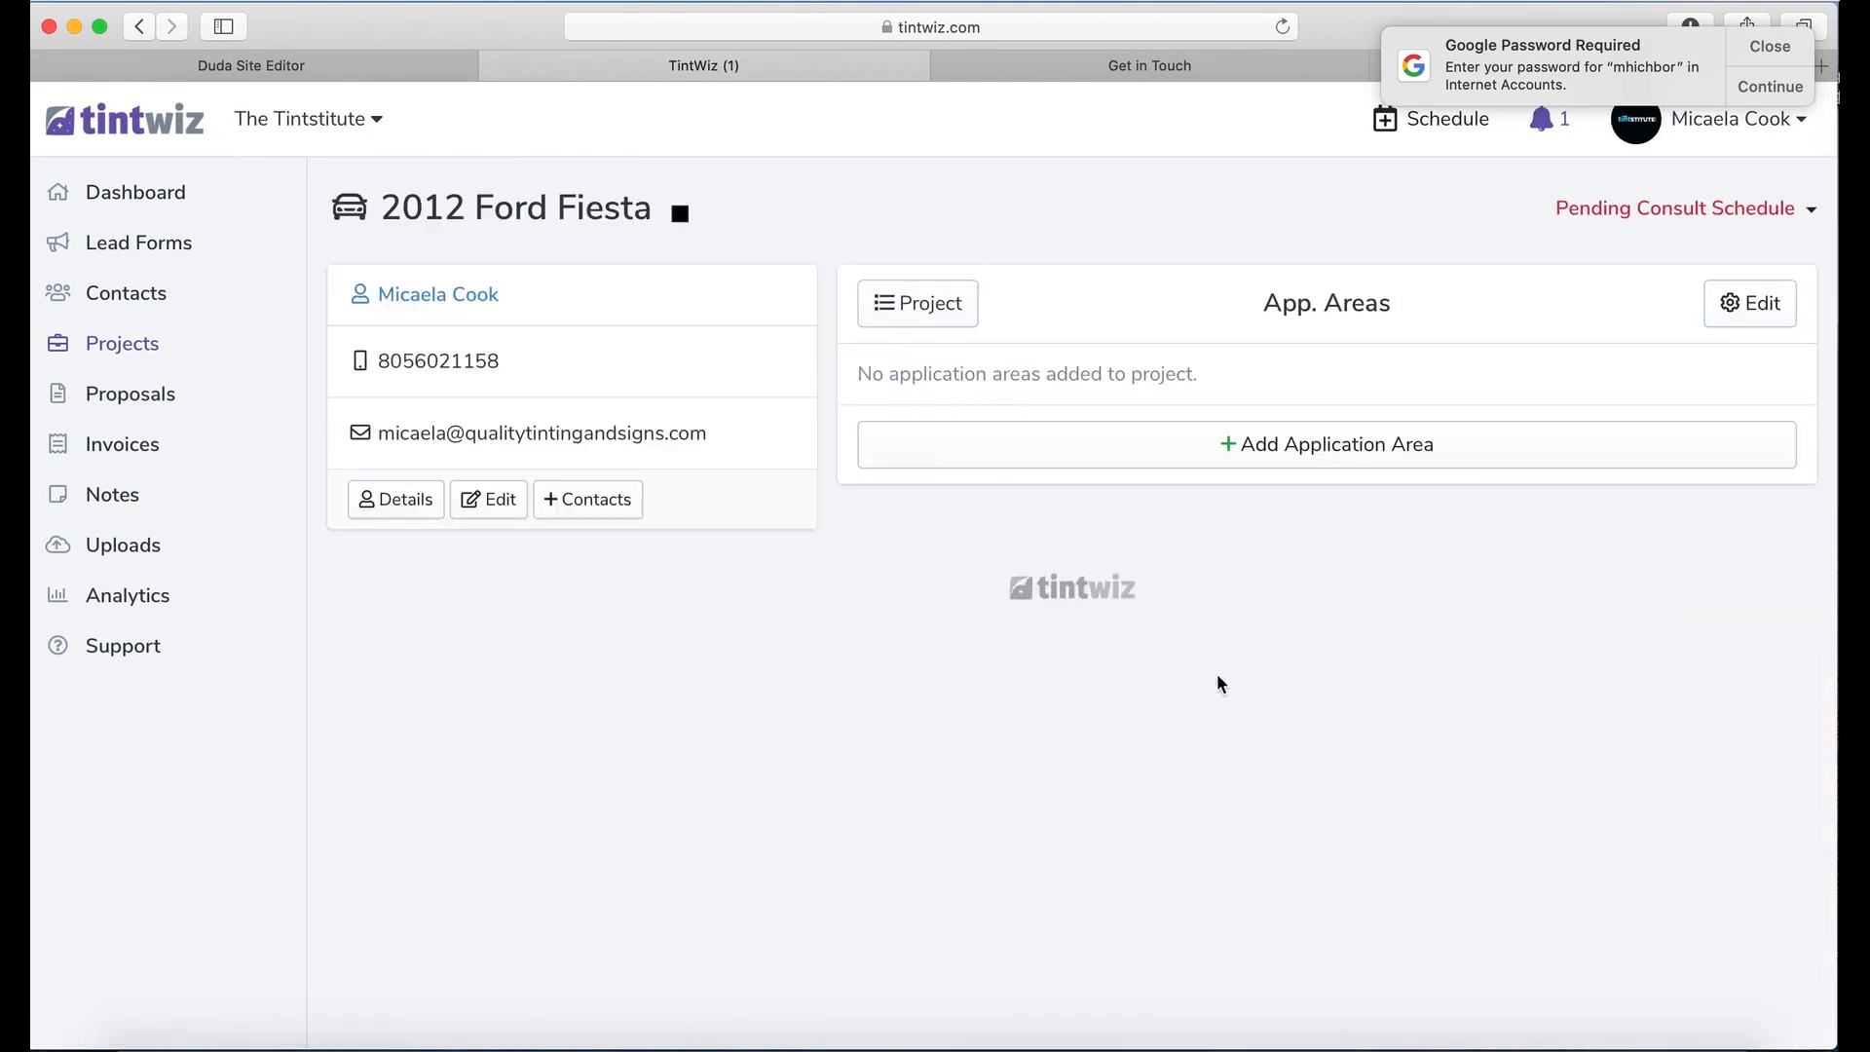
click(1409, 457)
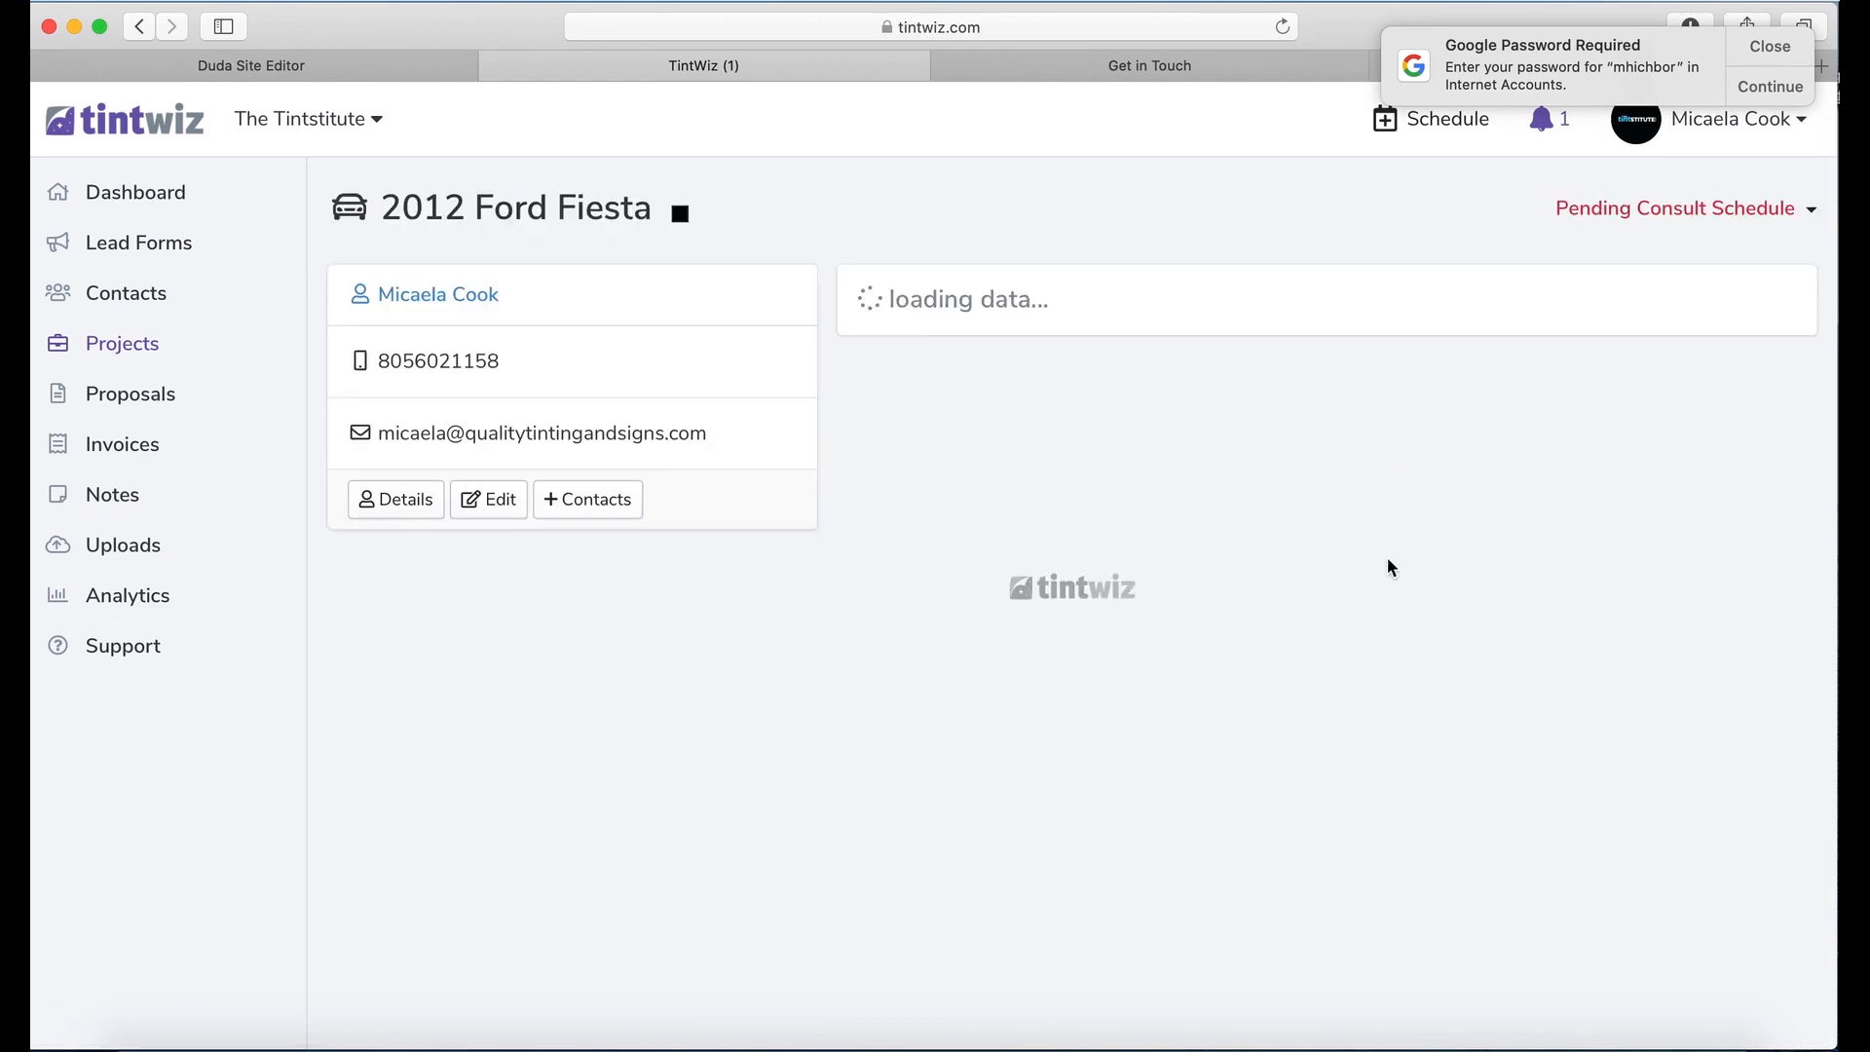
scroll(1227, 691, down, 2)
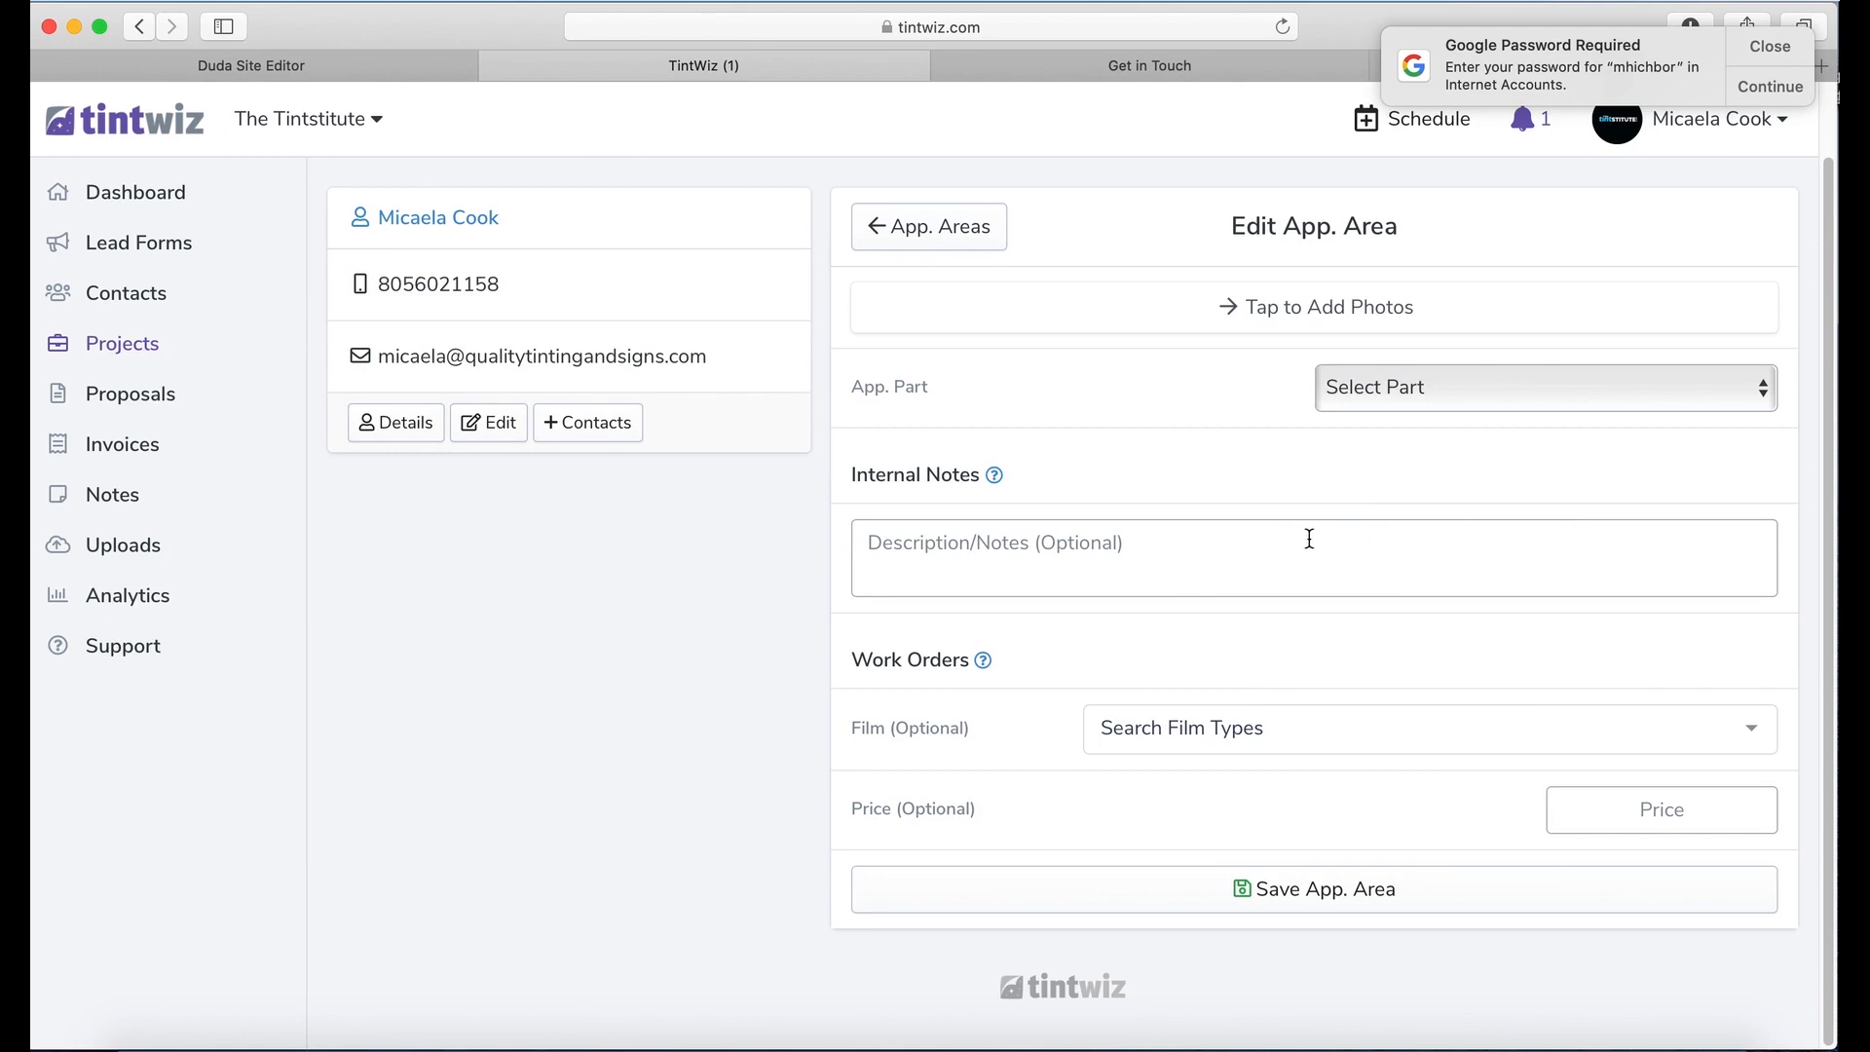
click(137, 36)
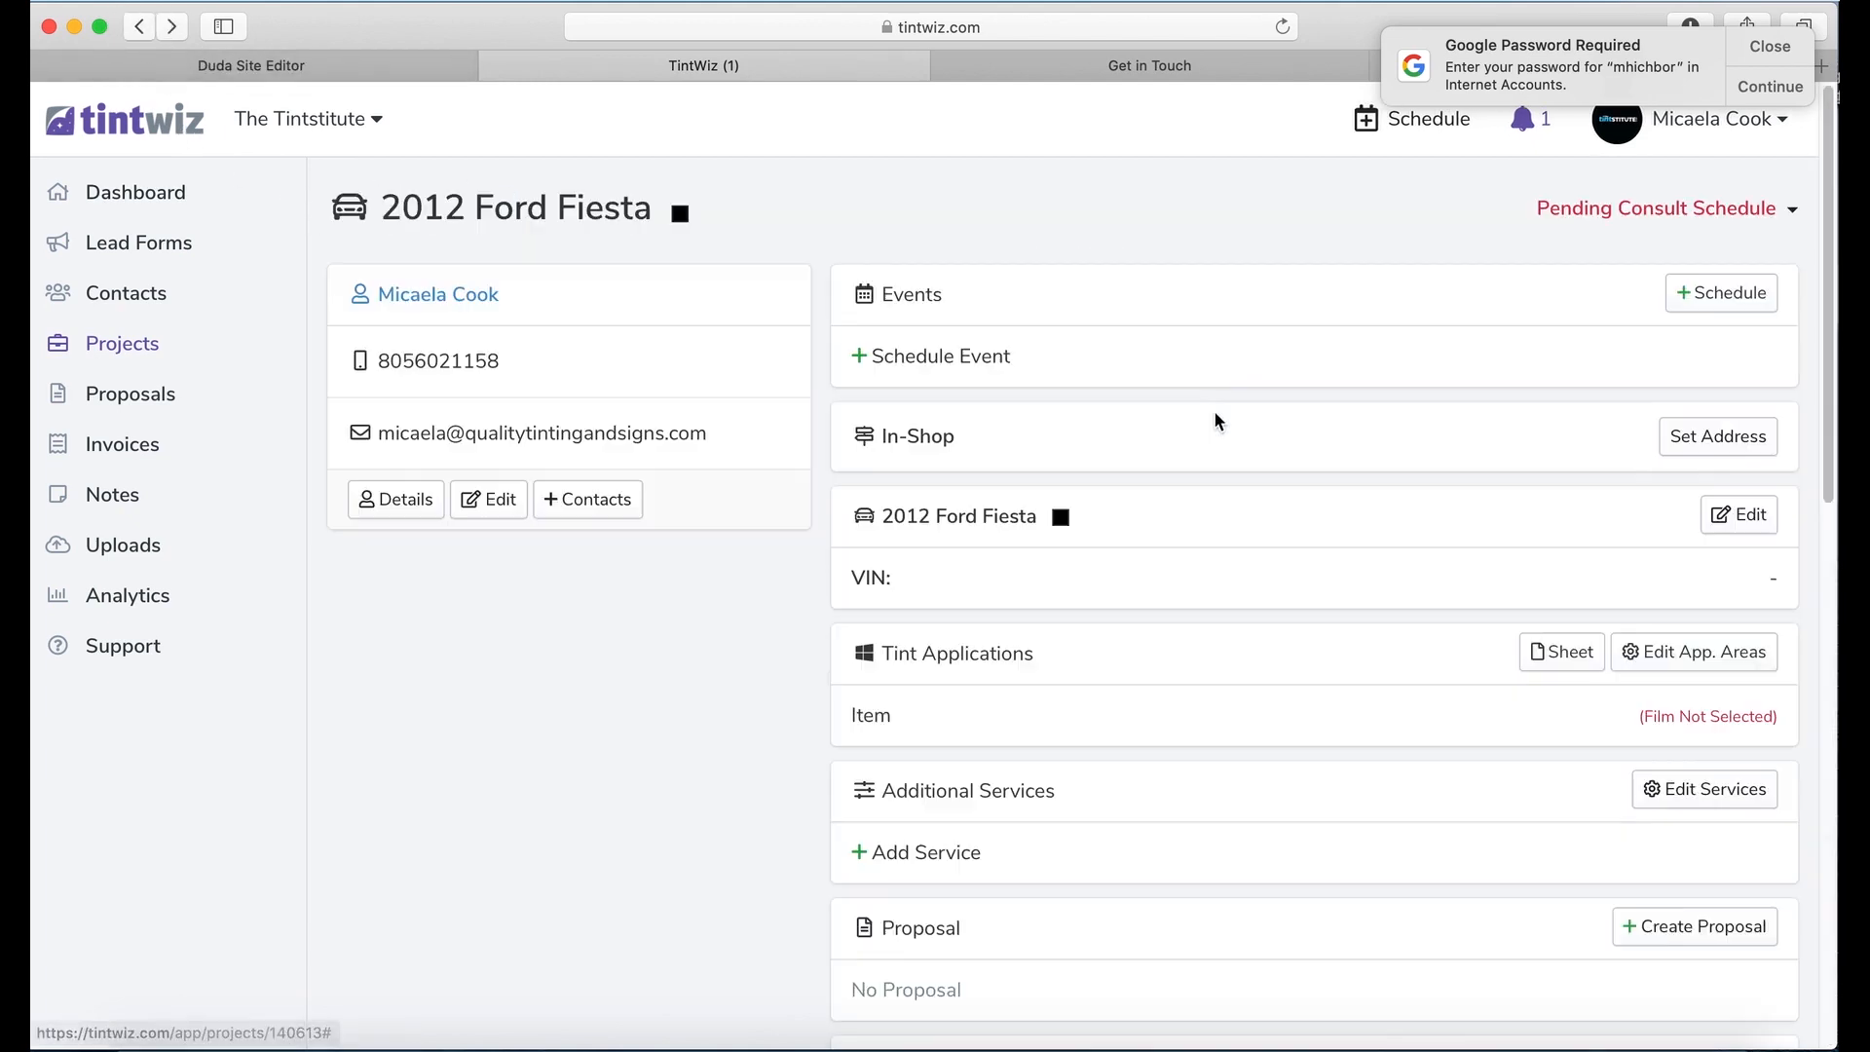
scroll(1295, 711, down, 2)
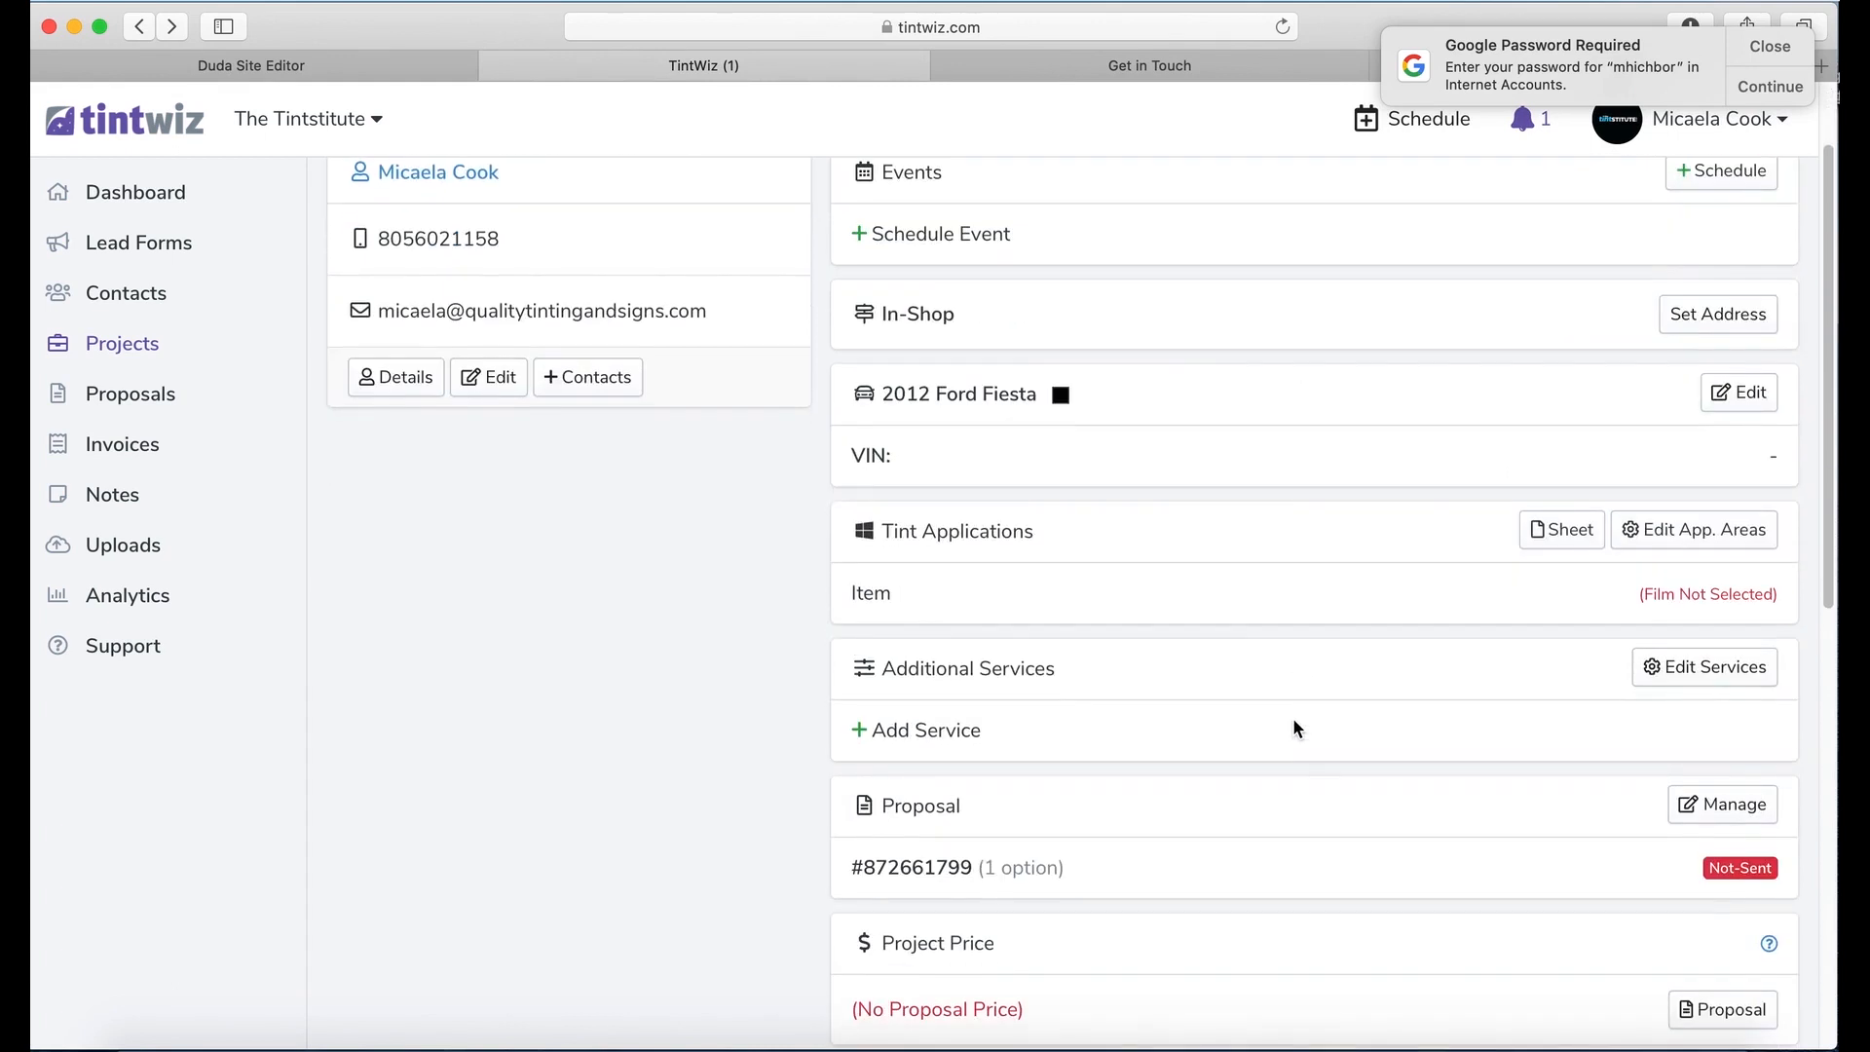
scroll(1295, 722, down, 3)
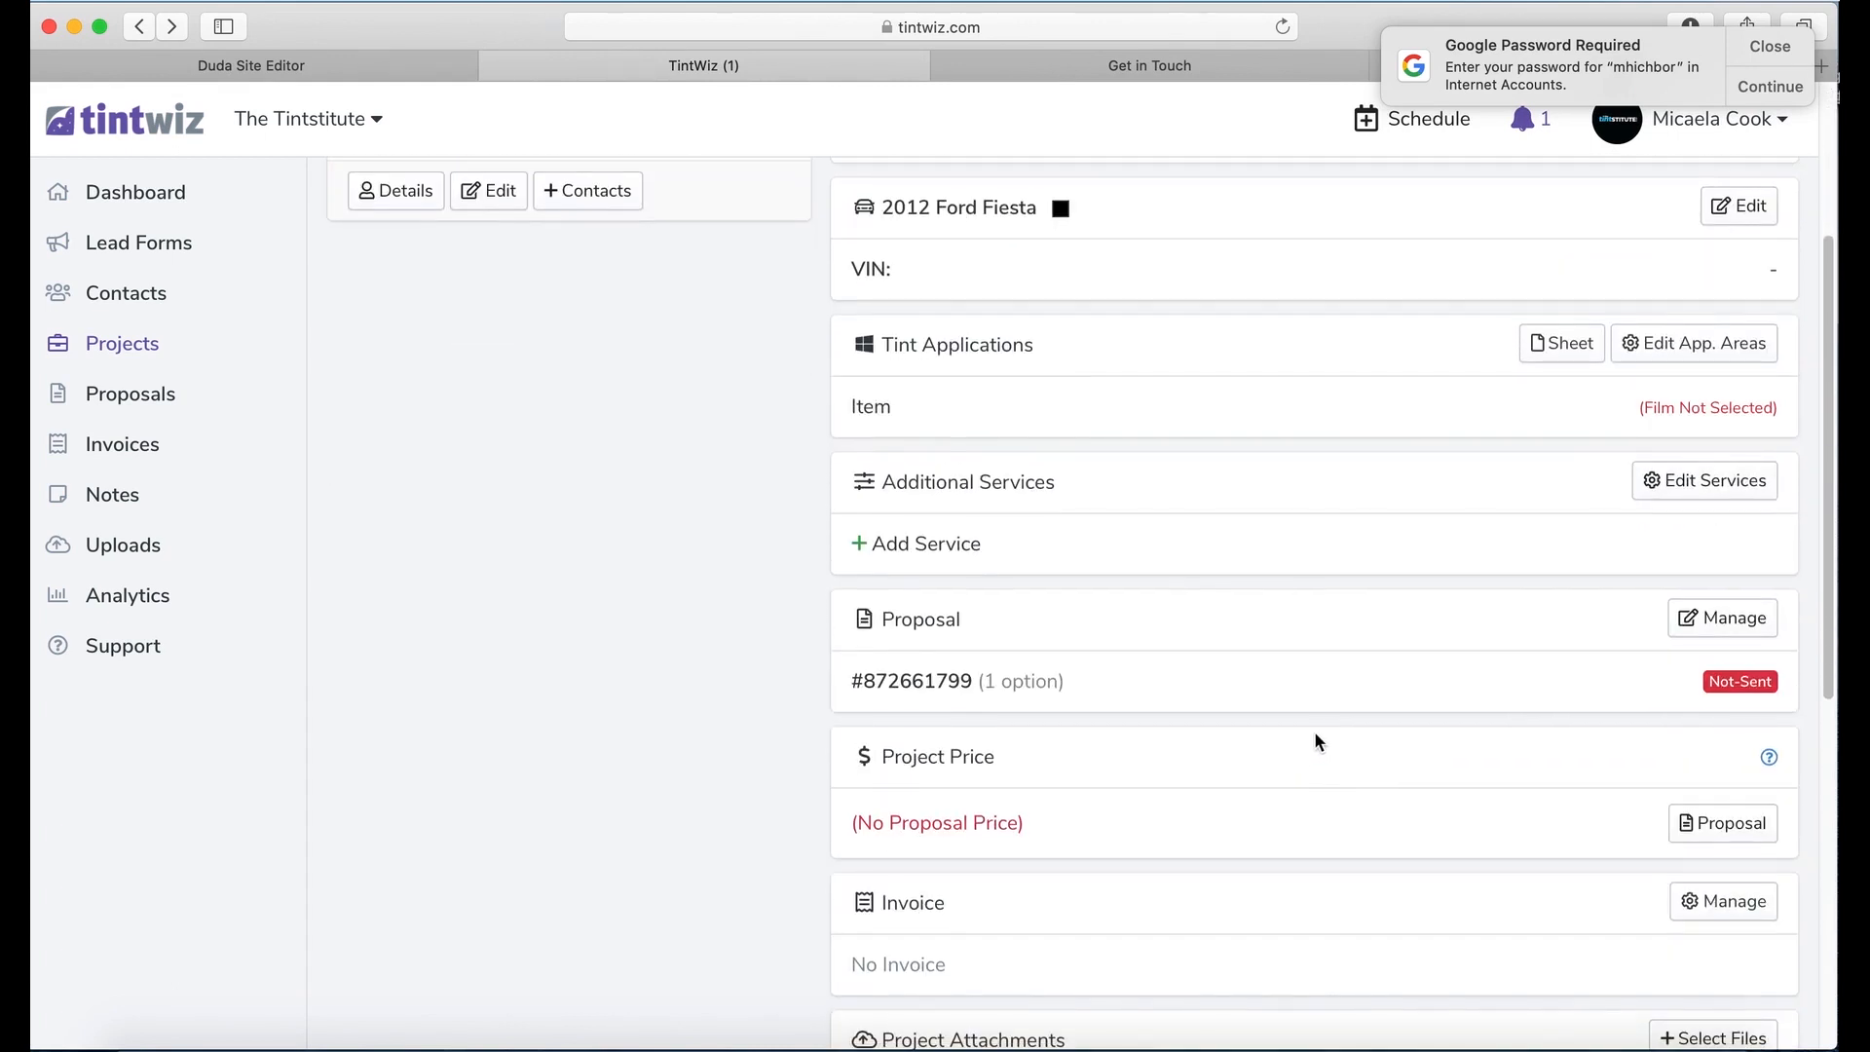
scroll(1623, 910, down, 3)
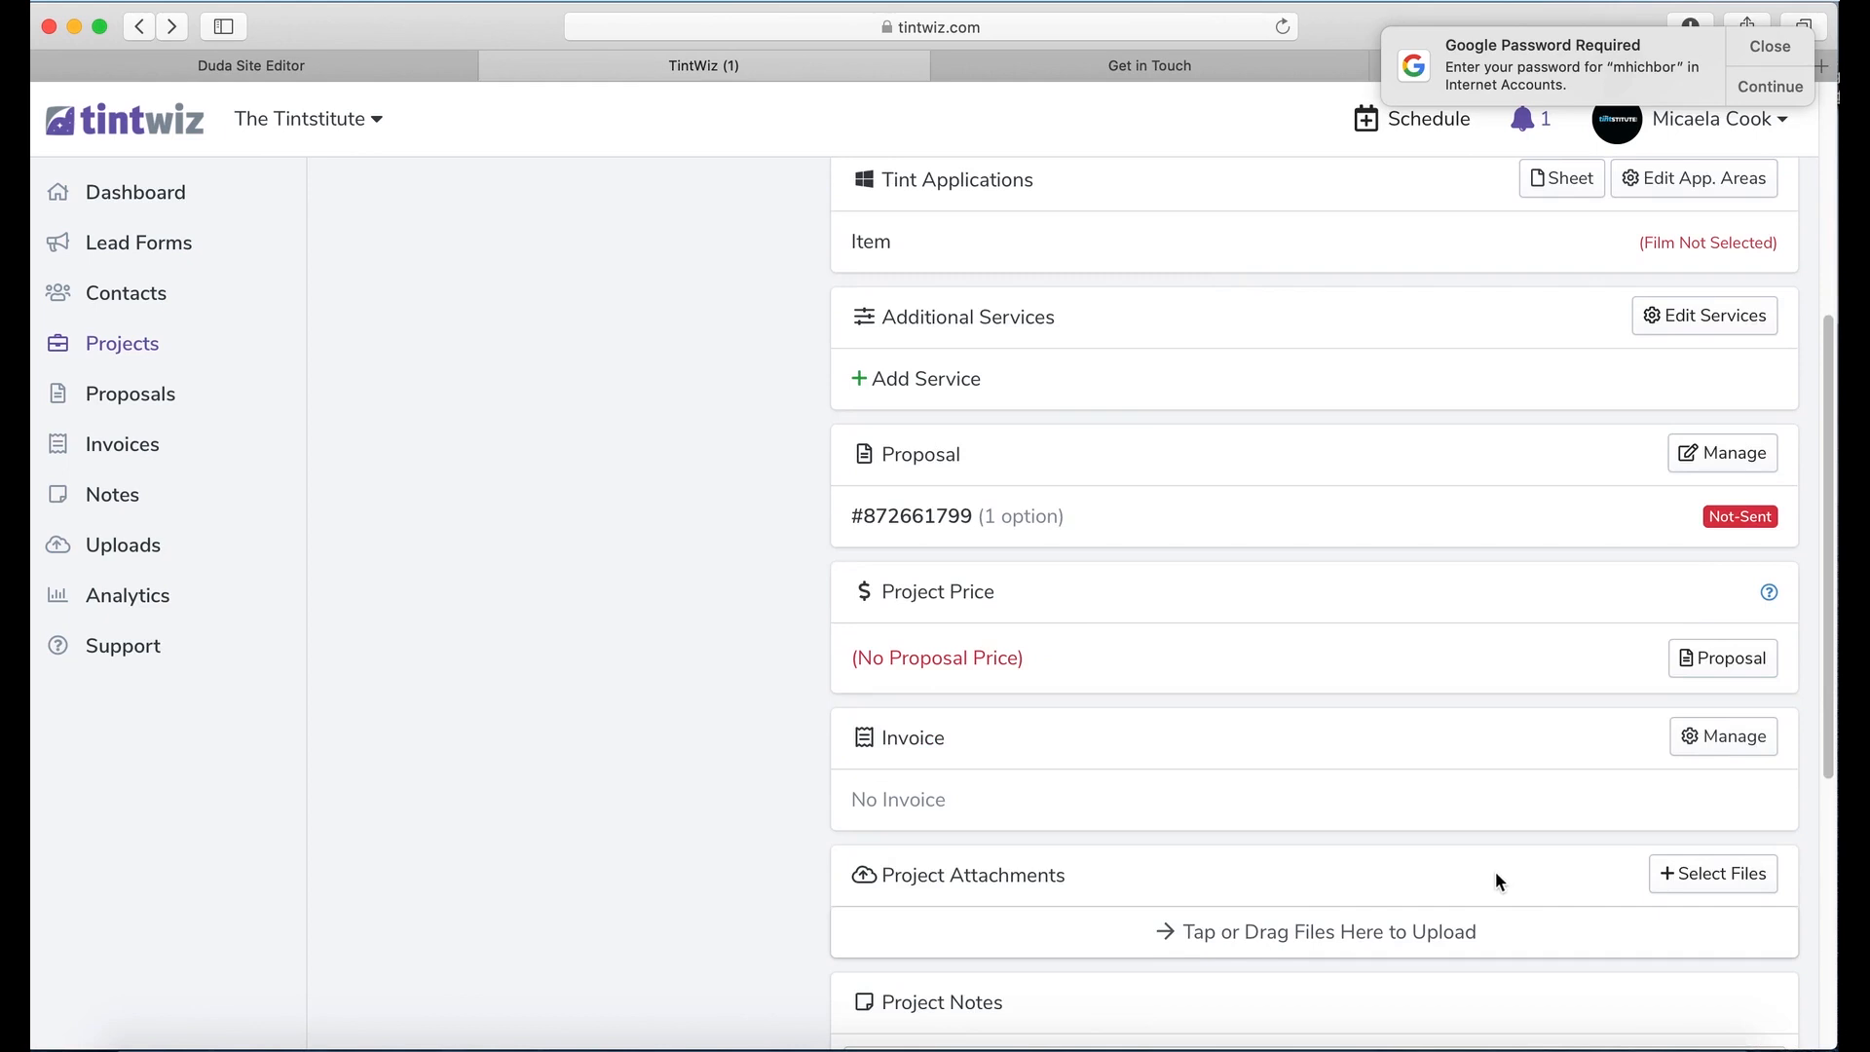
scroll(1494, 871, down, 2)
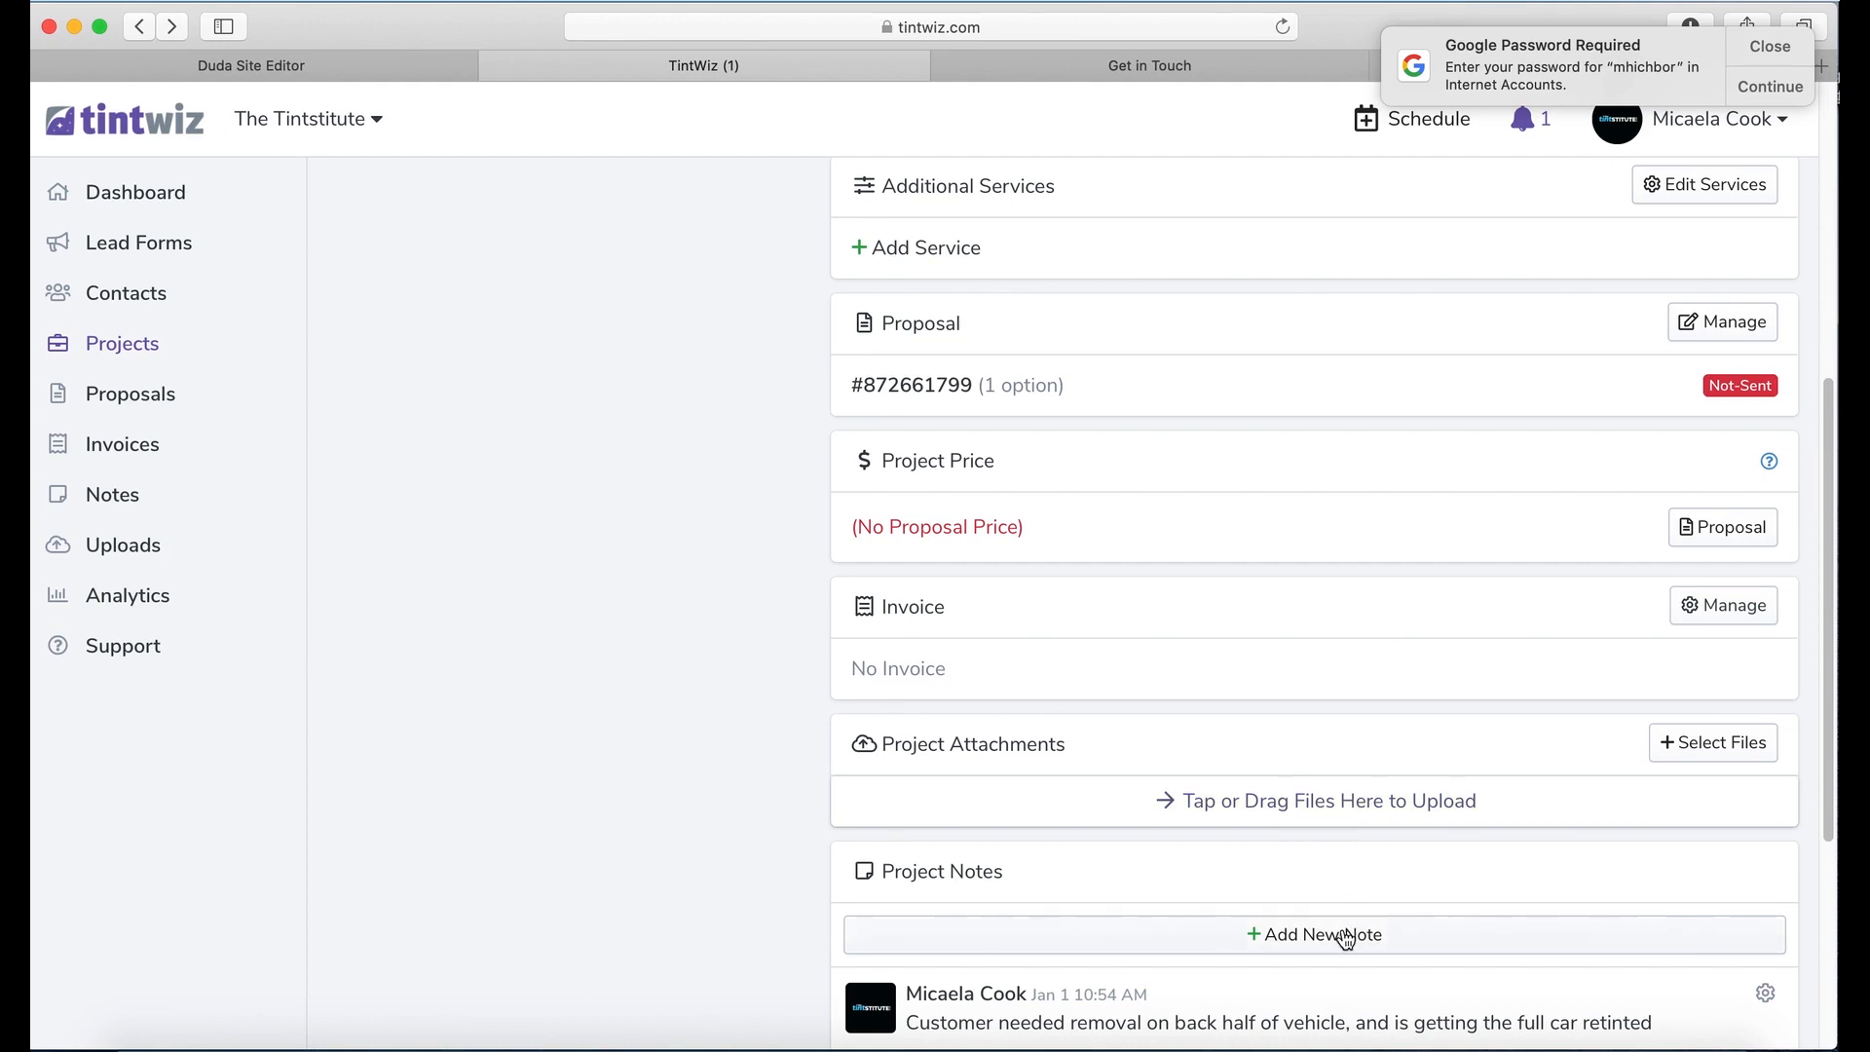
scroll(1033, 812, up, 5)
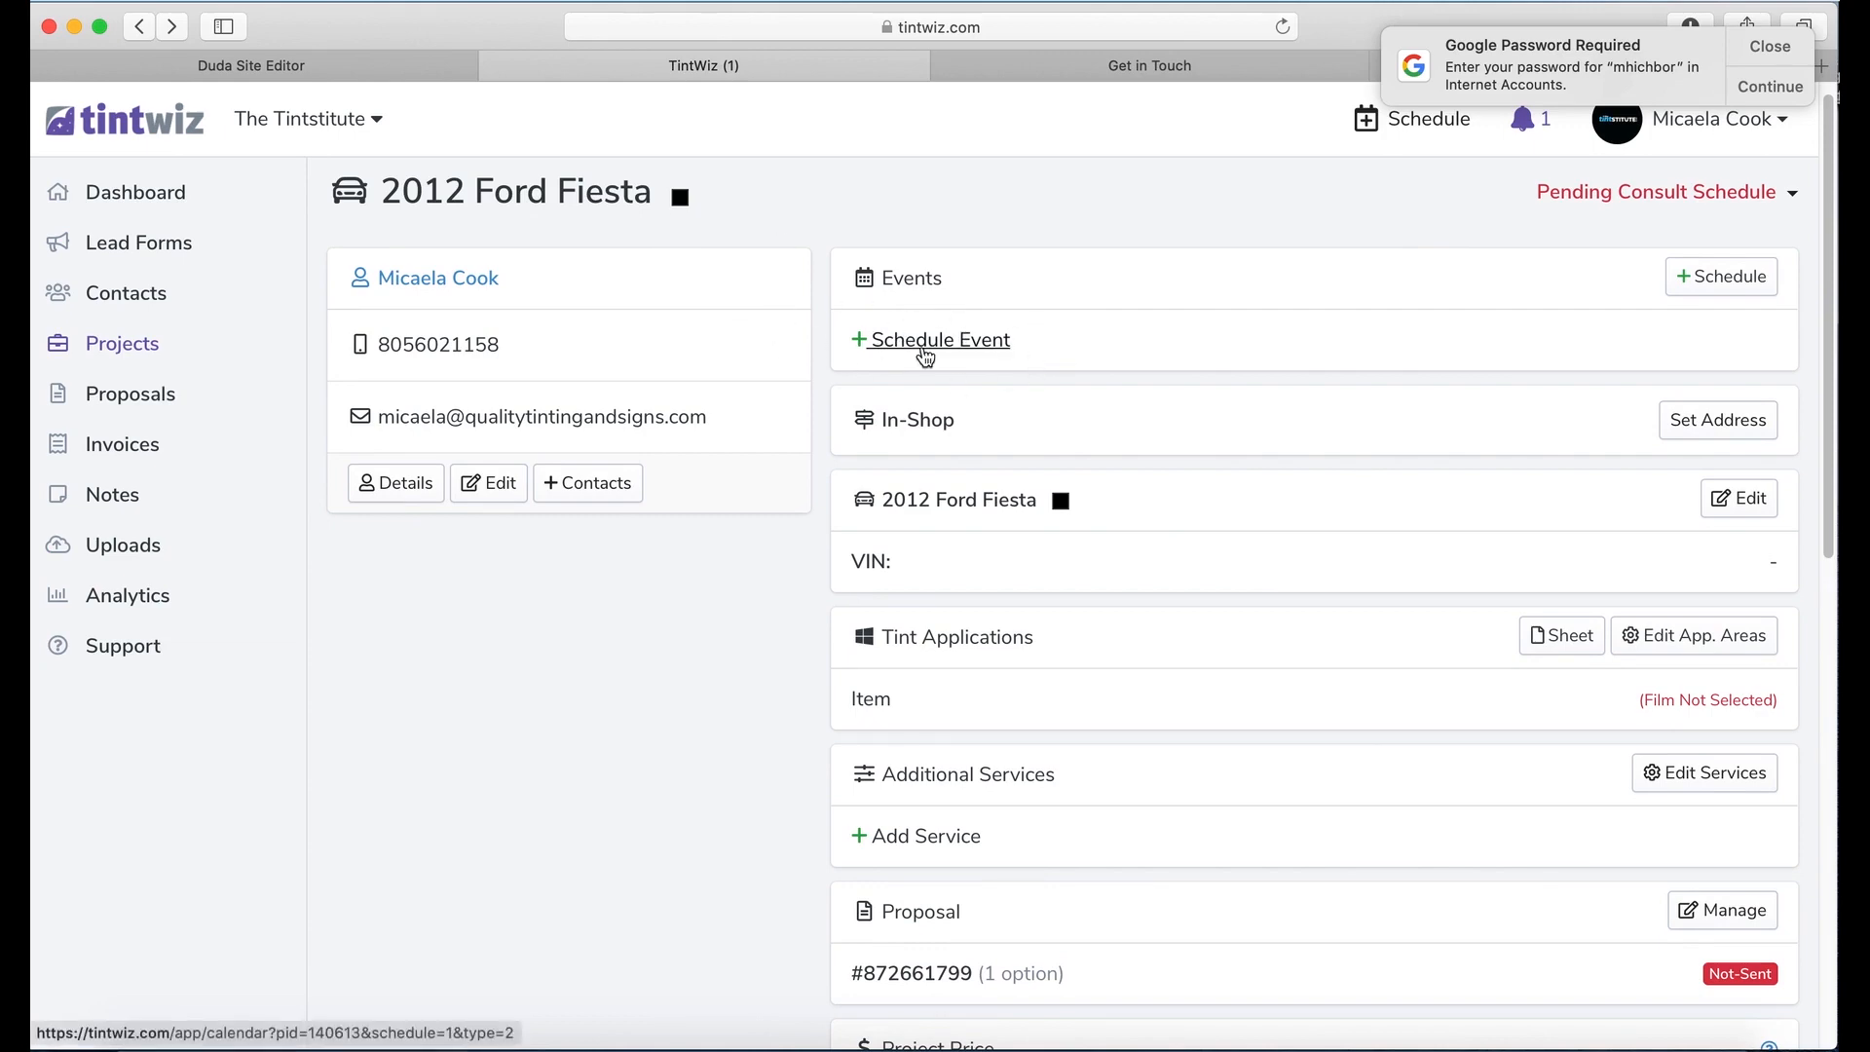
Step: Open the Ford Fiesta event form and review the December 5, 2019 8:00–10:00 AM slot
click(925, 342)
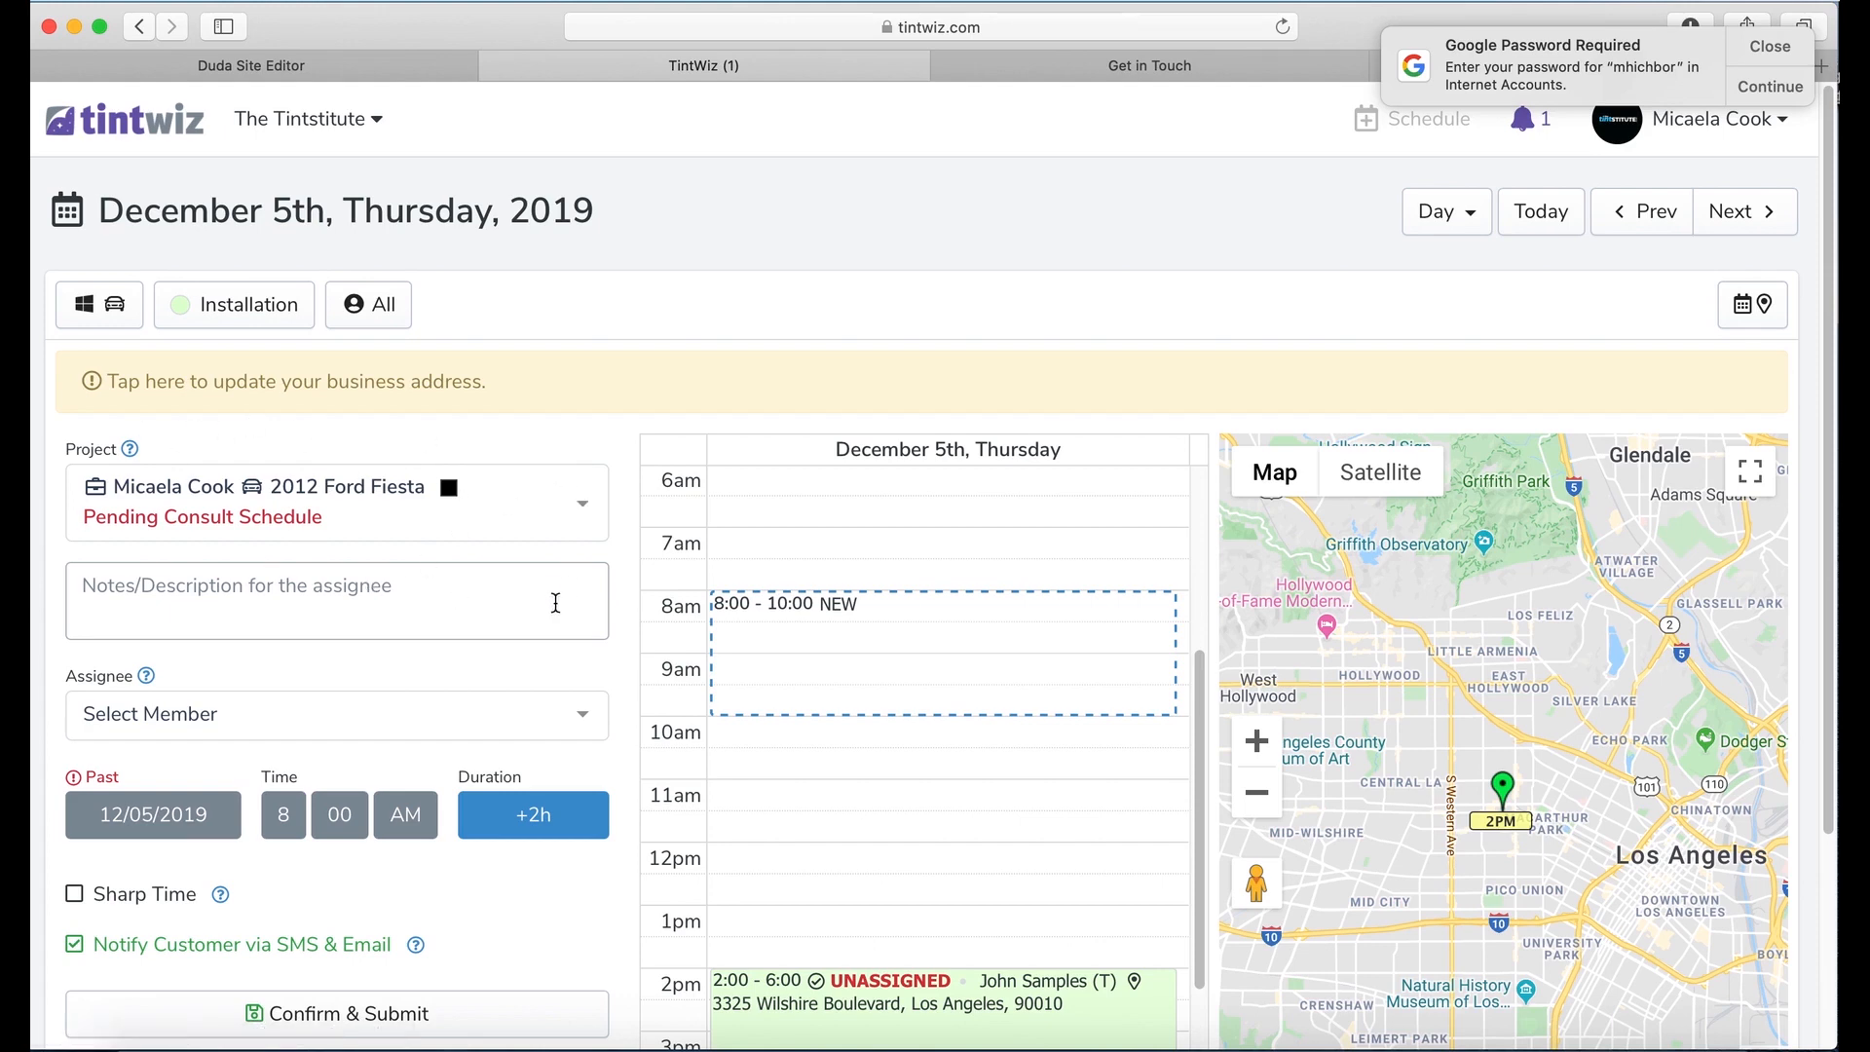
scroll(555, 606, down, 1)
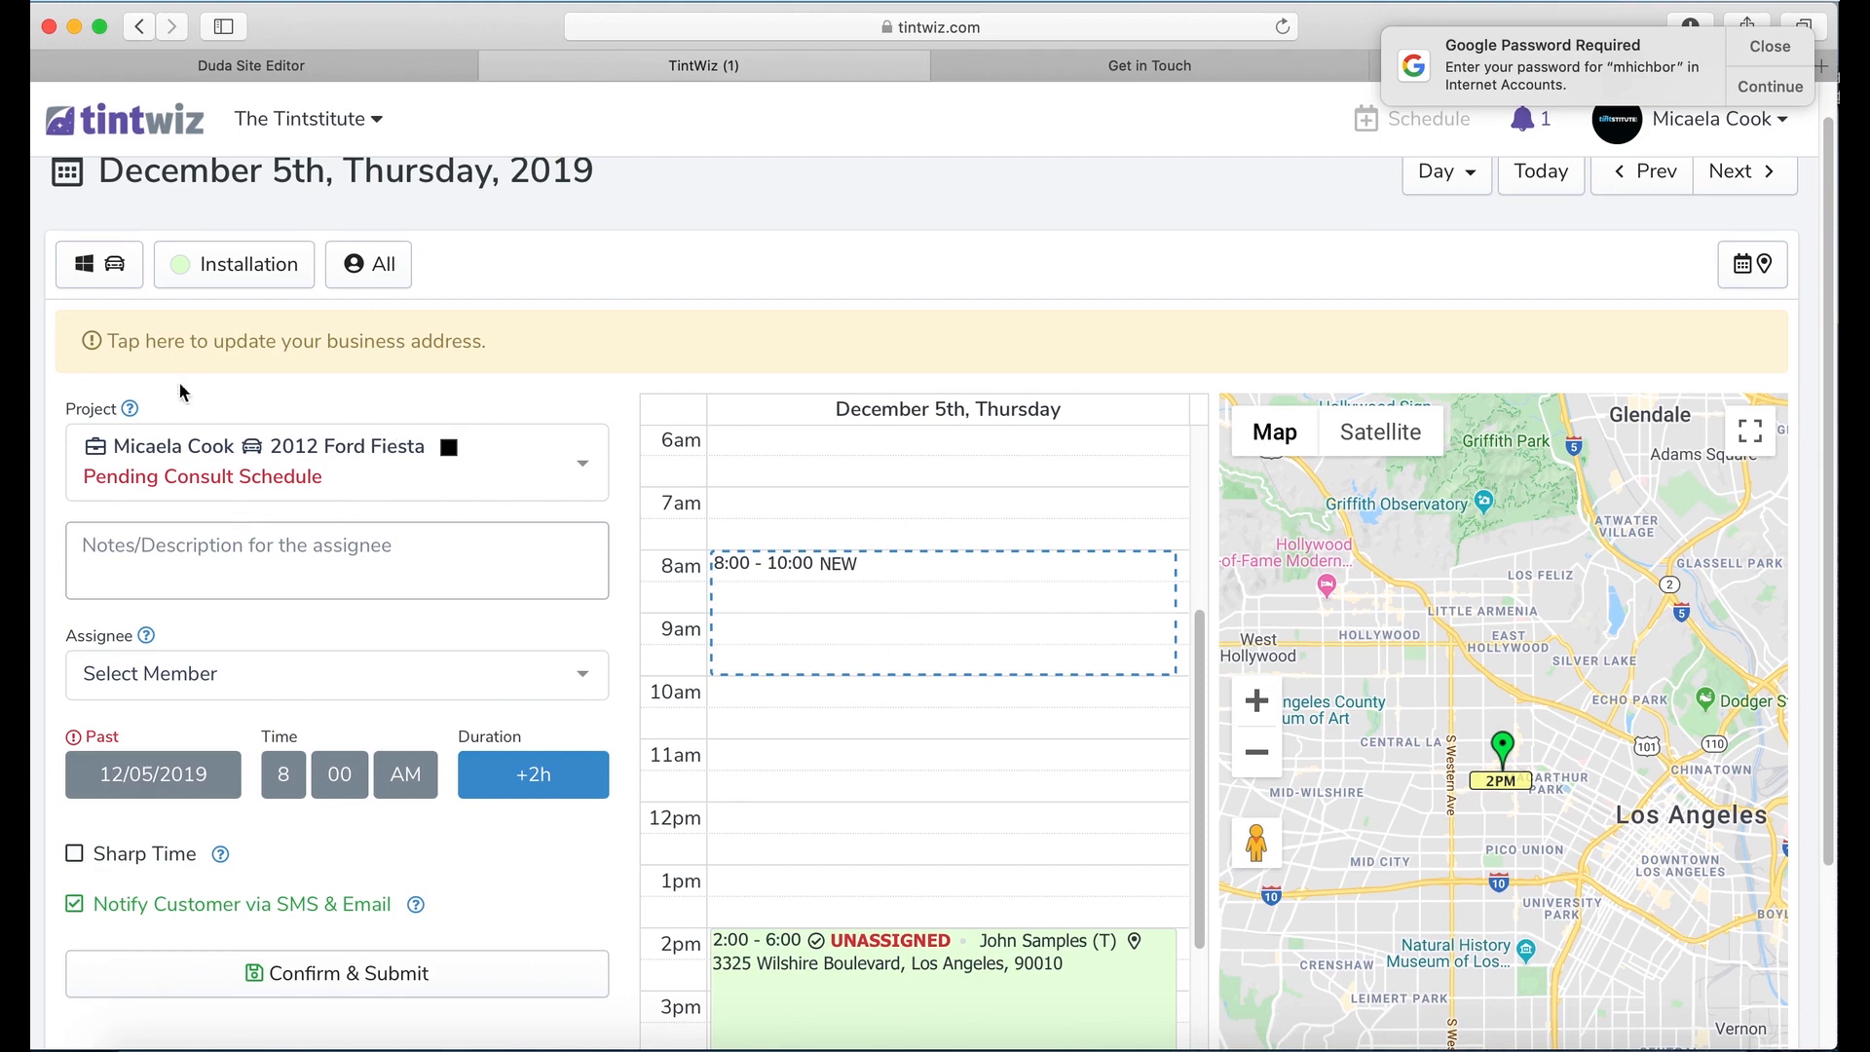
scroll(395, 808, down, 3)
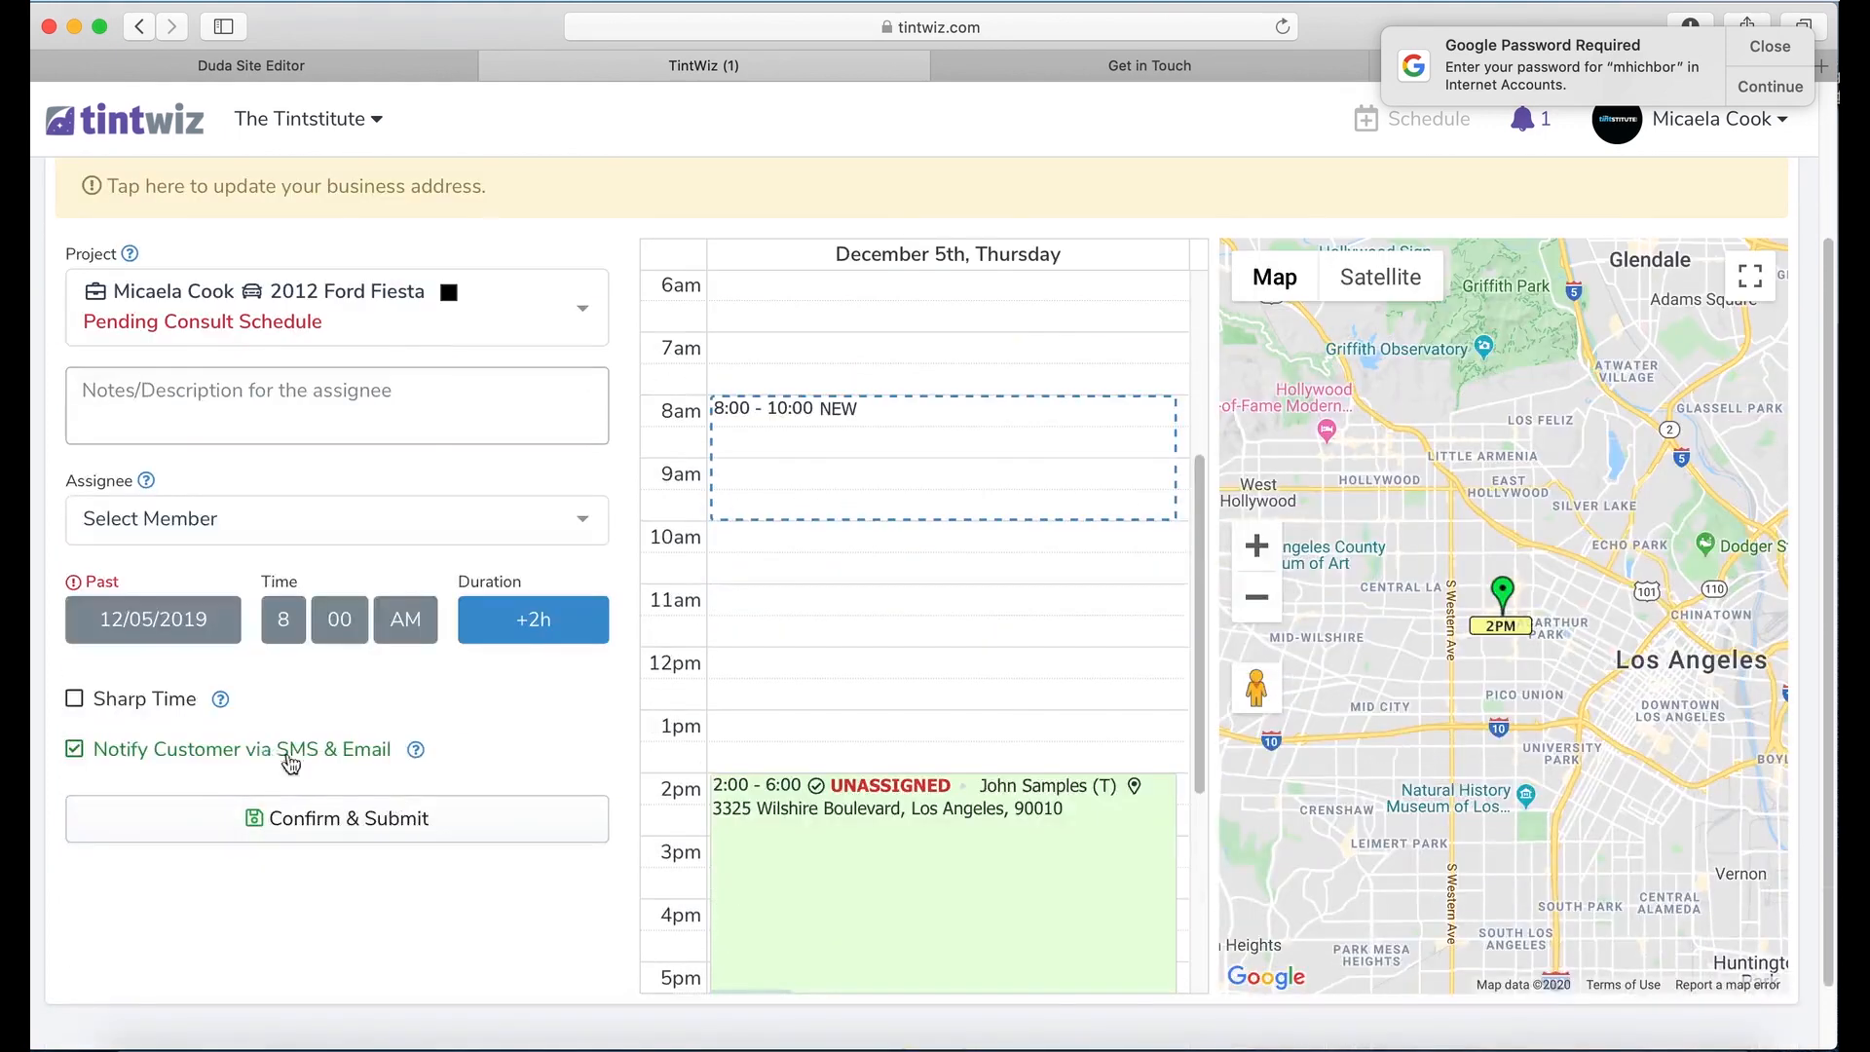